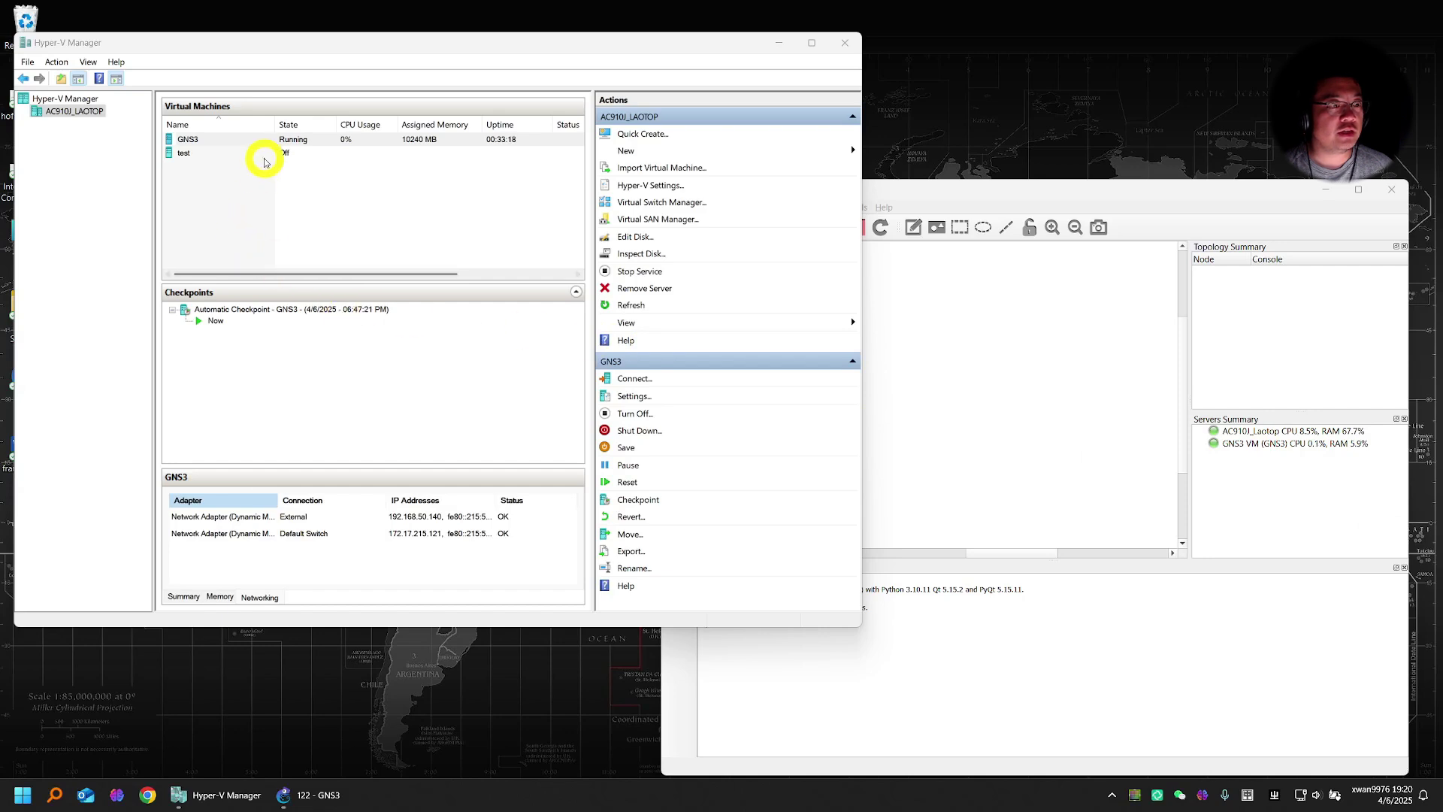
# Select the GNS3 VM, then open the host's Virtual Switch Manager.
pyautogui.click(264, 138)
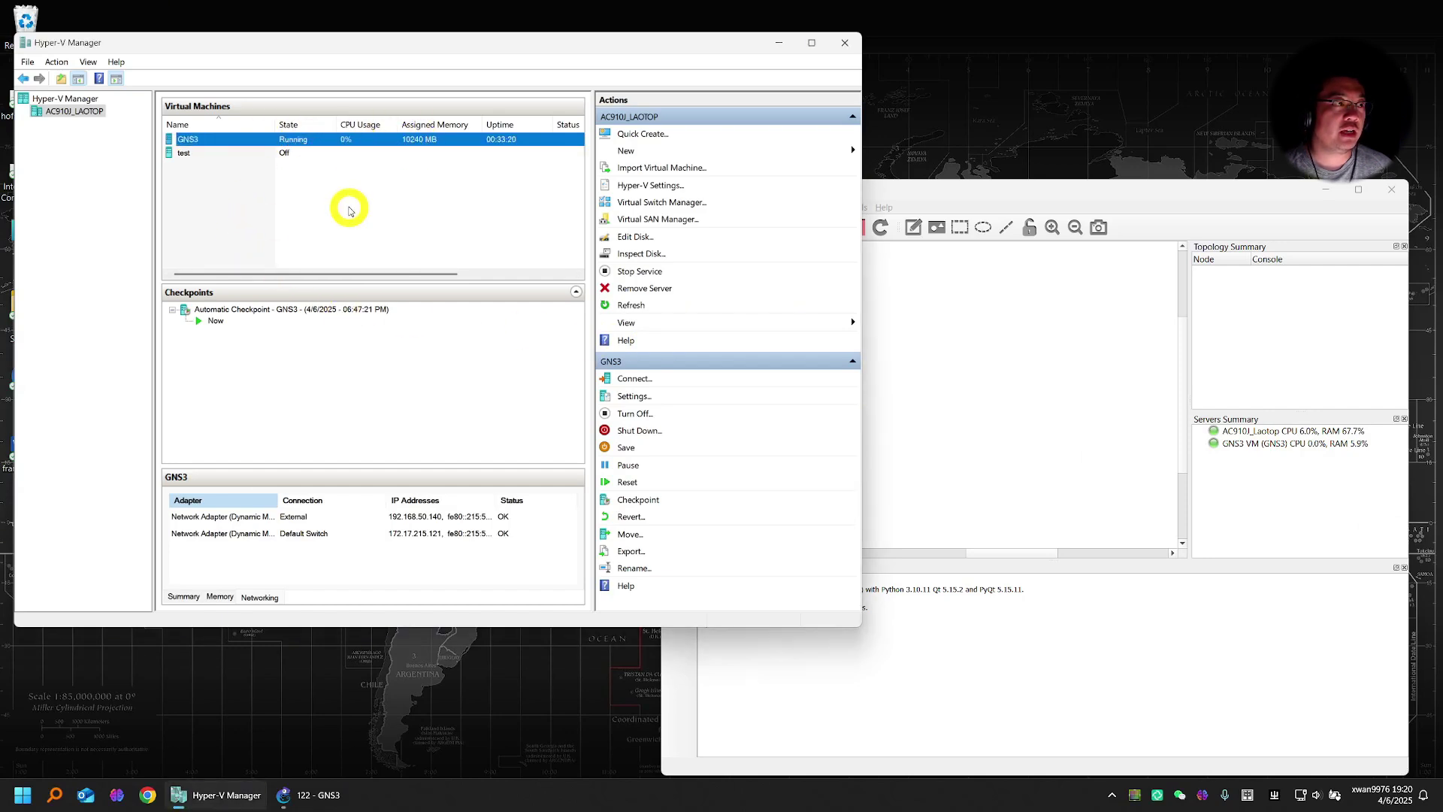
pyautogui.click(349, 206)
pyautogui.click(683, 204)
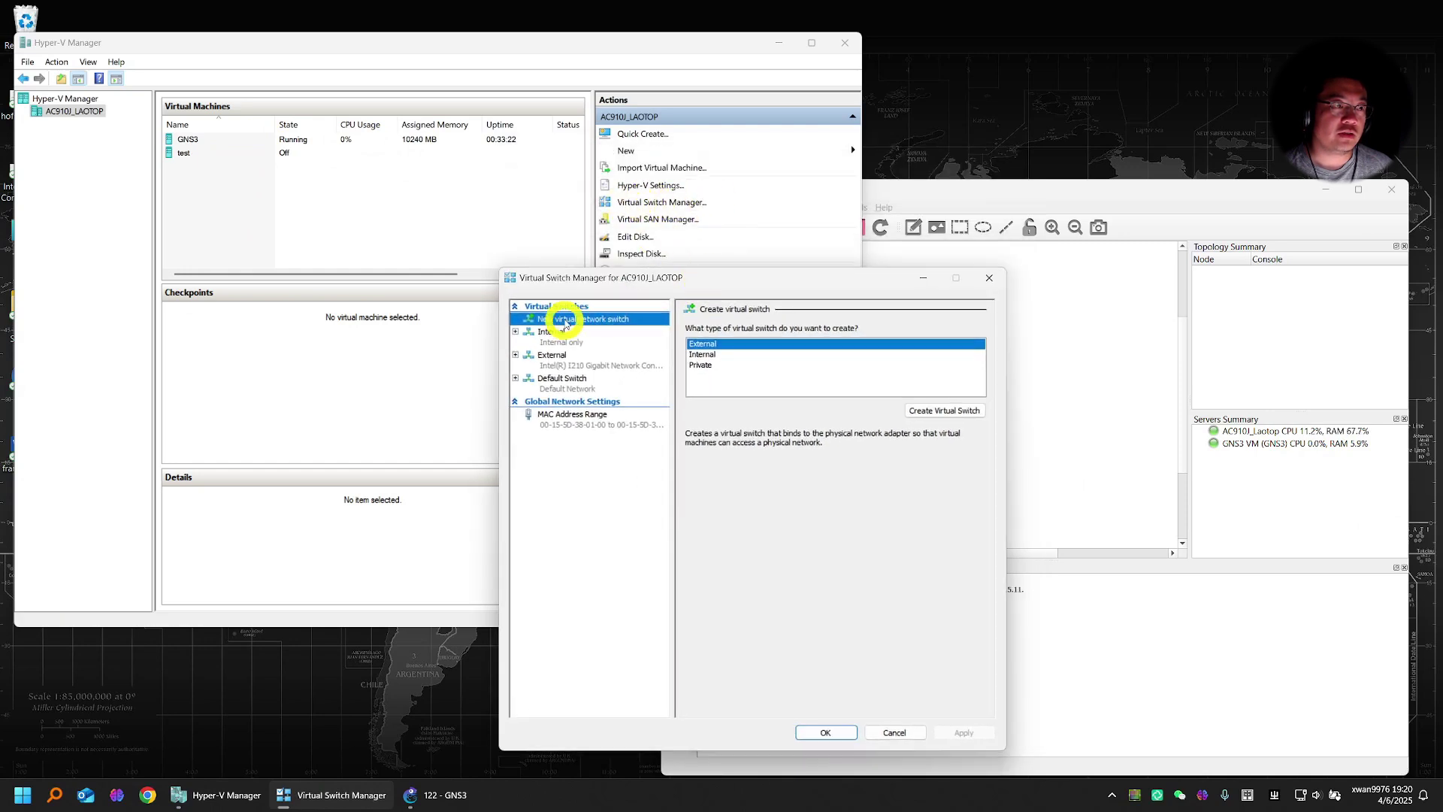
pyautogui.click(555, 332)
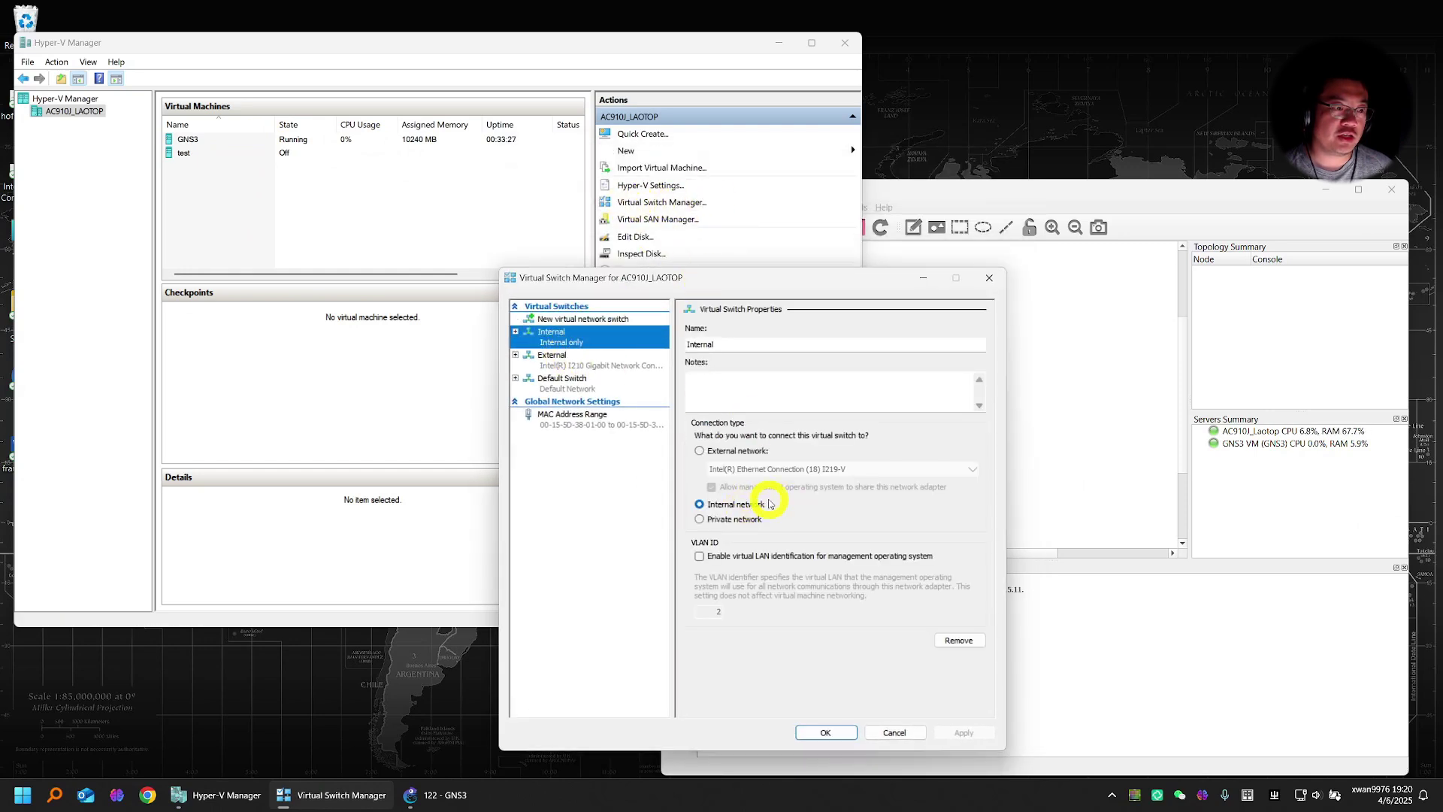
pyautogui.click(597, 361)
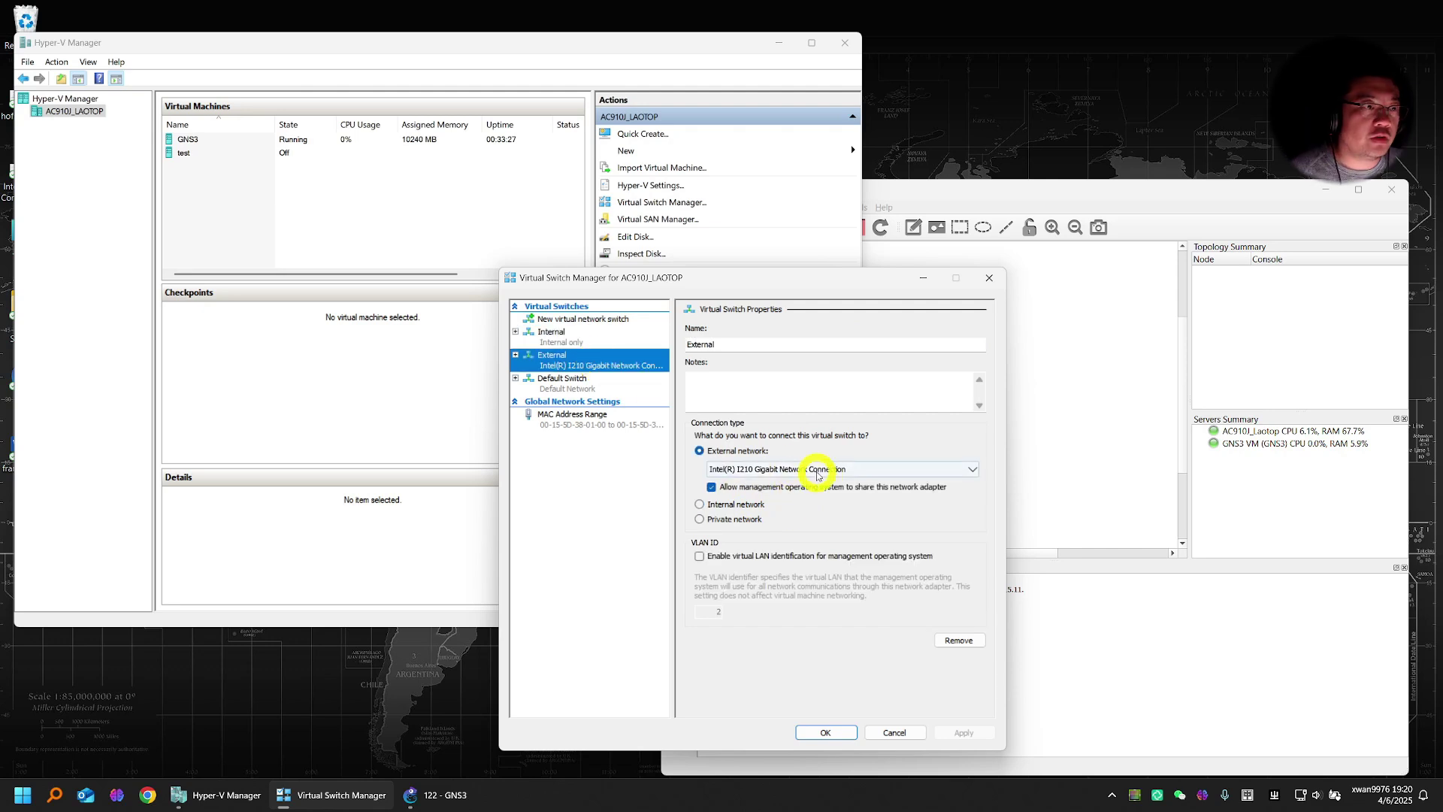
pyautogui.click(821, 468)
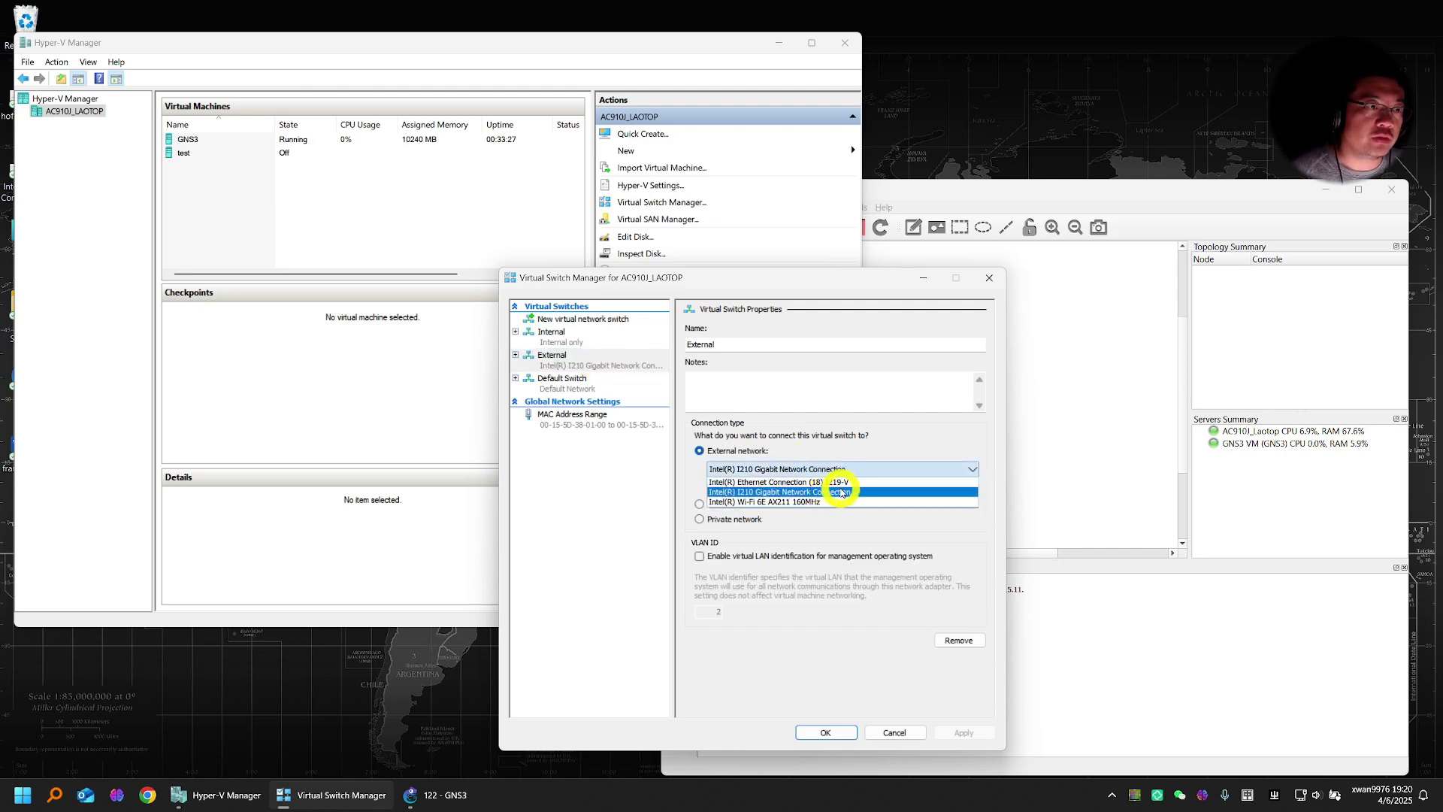
pyautogui.click(853, 477)
pyautogui.click(564, 381)
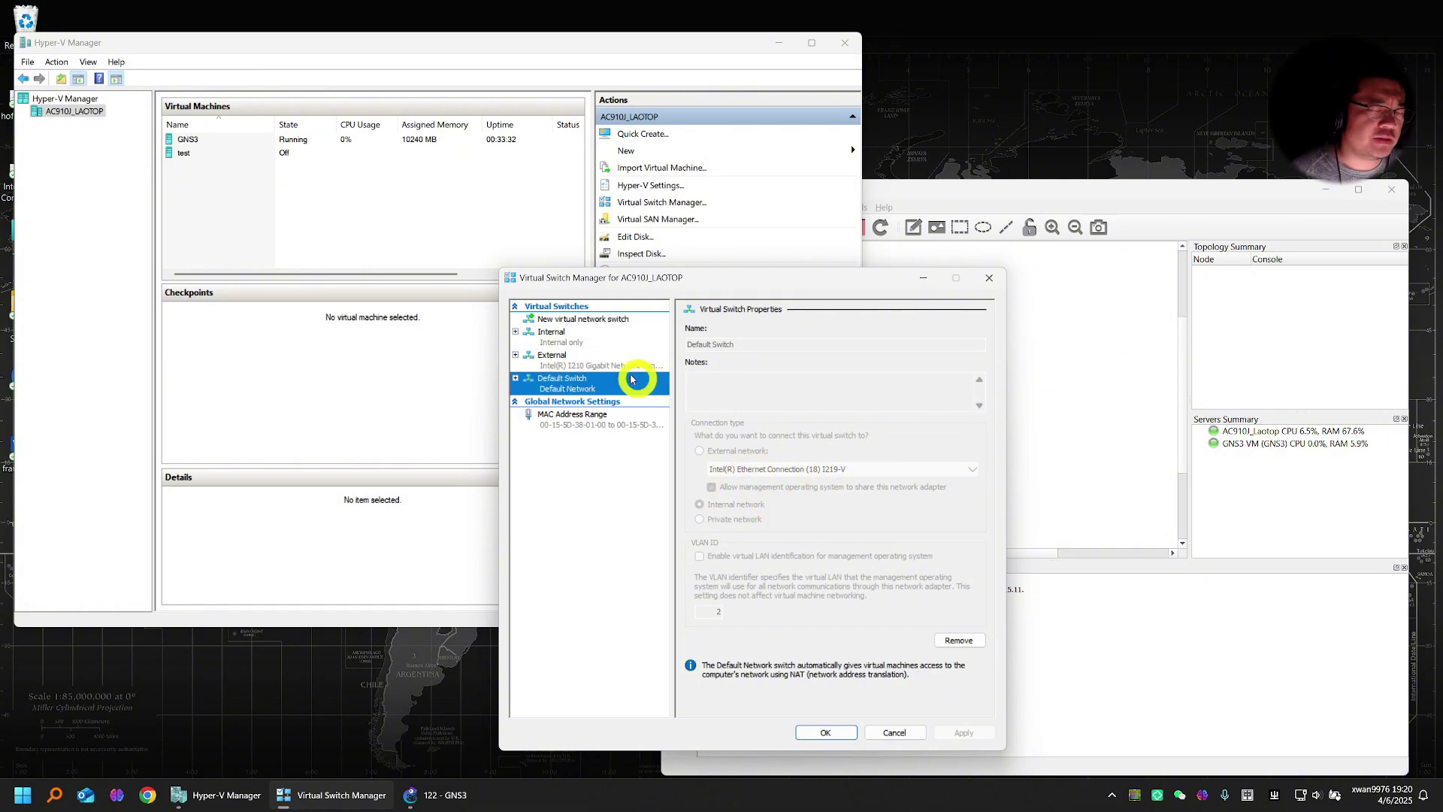
pyautogui.click(554, 332)
pyautogui.click(562, 357)
pyautogui.click(564, 381)
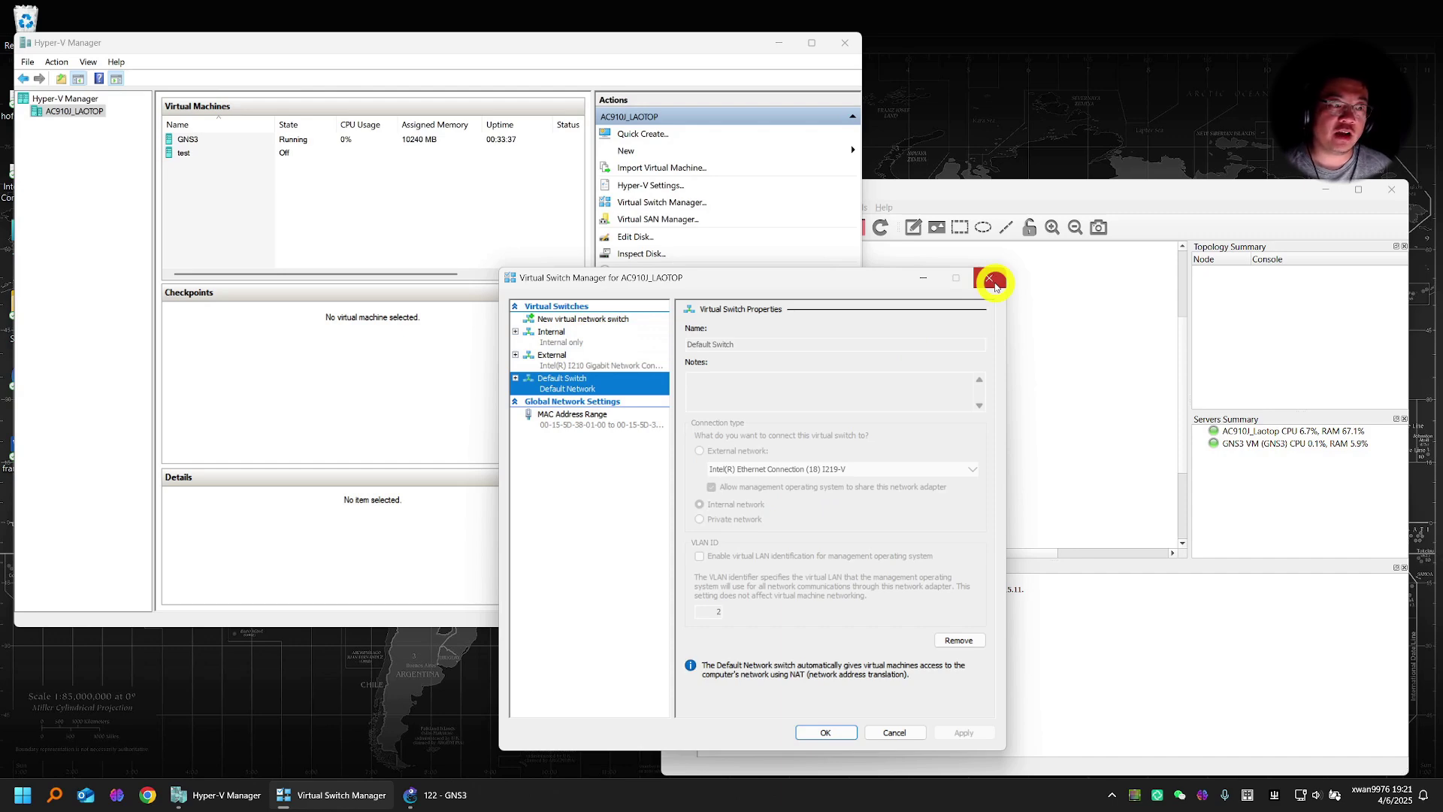
# Close the switch manager and open the GNS3 VM's Settings window.
pyautogui.click(991, 279)
pyautogui.click(305, 145)
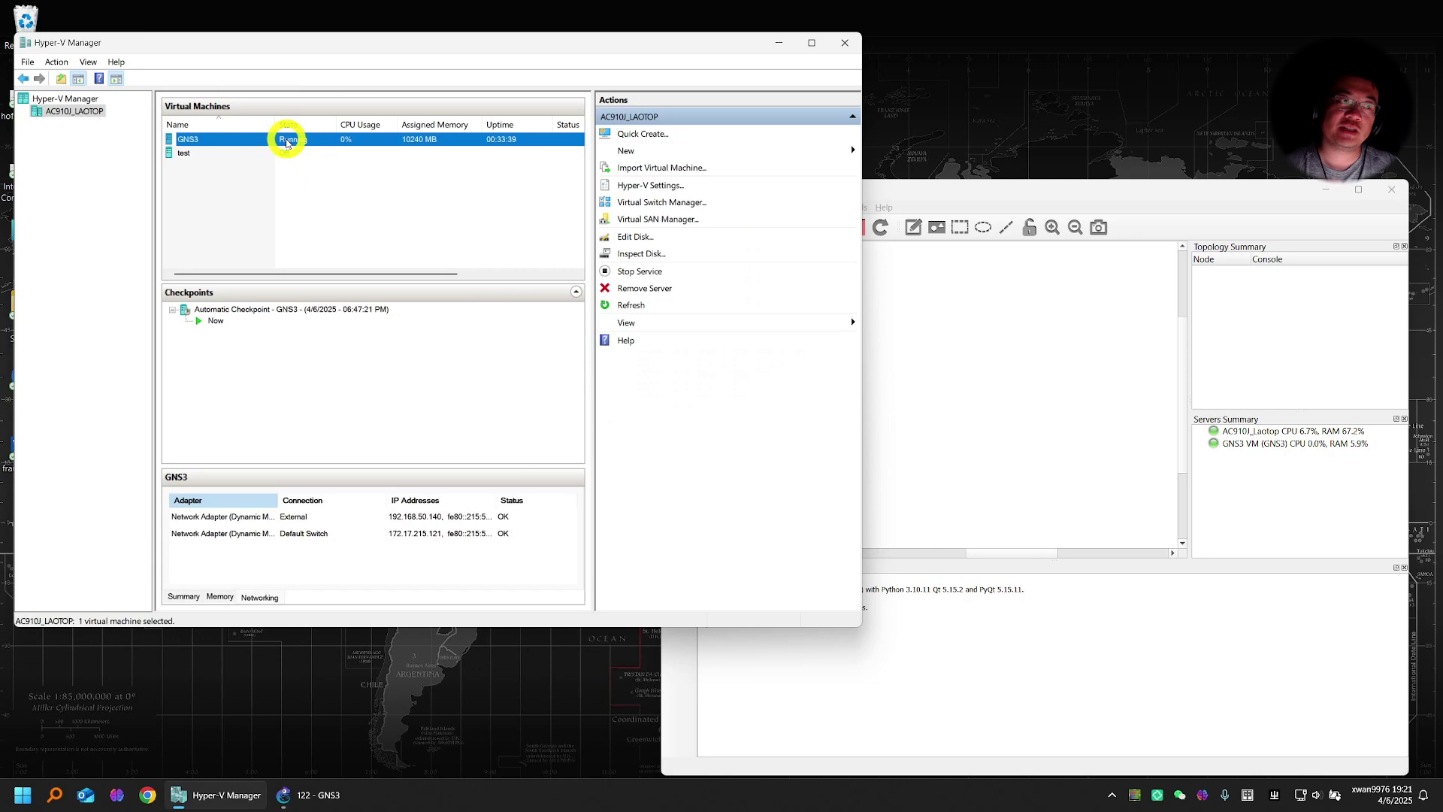
pyautogui.rightClick(290, 140)
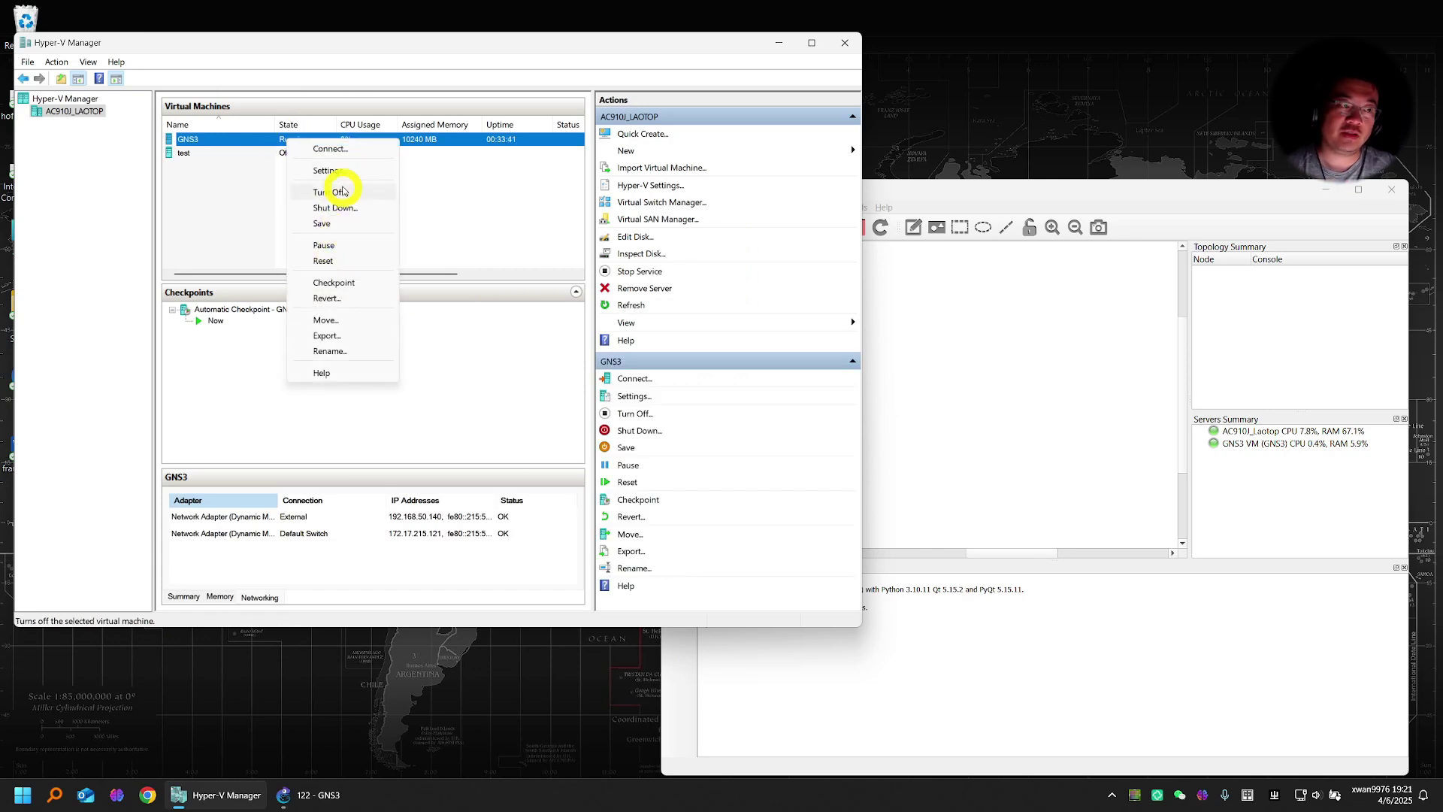
pyautogui.click(333, 171)
pyautogui.moveTo(648, 158); pyautogui.dragTo(456, 176)
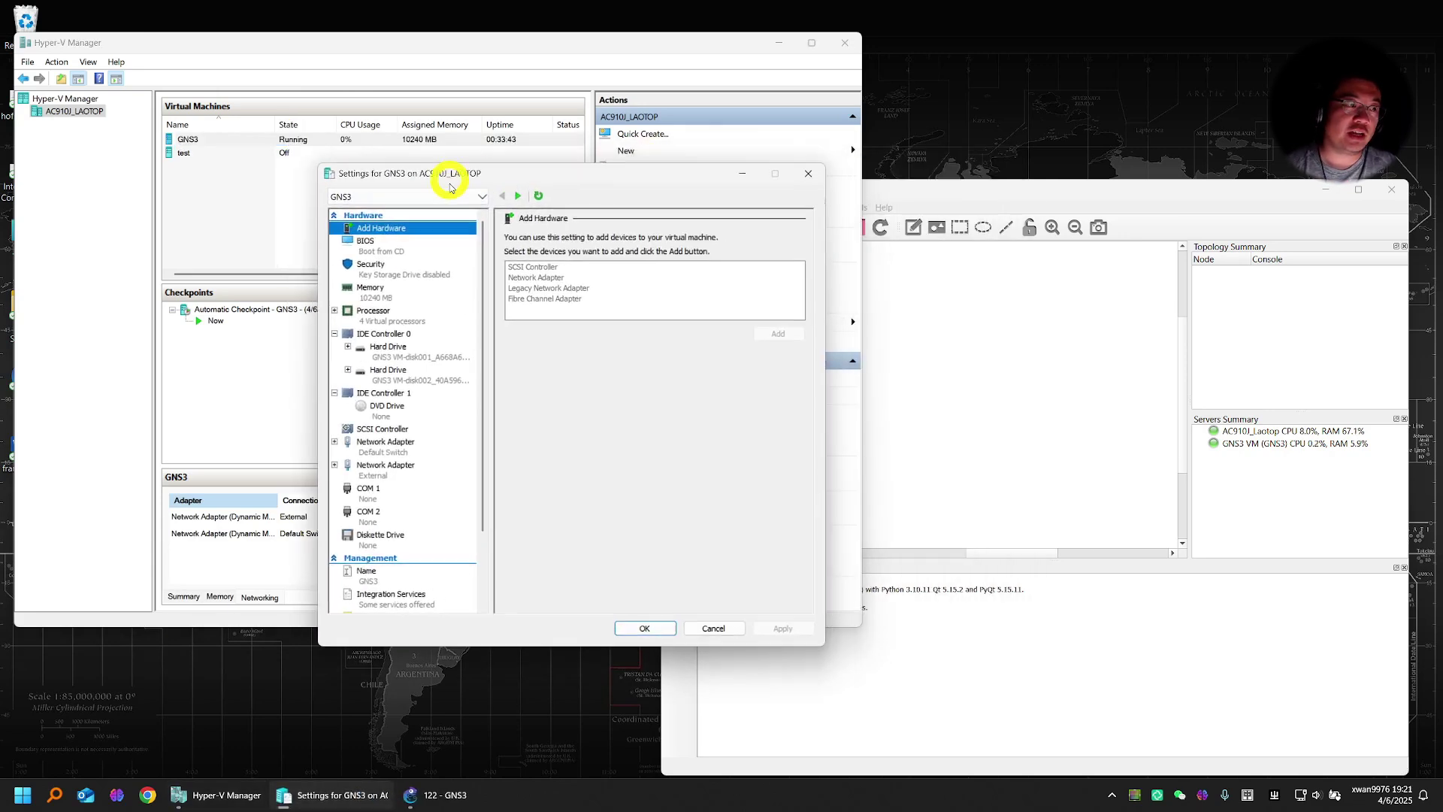
# Browse the GNS3 VM's network adapters on Default Switch and External.
pyautogui.click(391, 442)
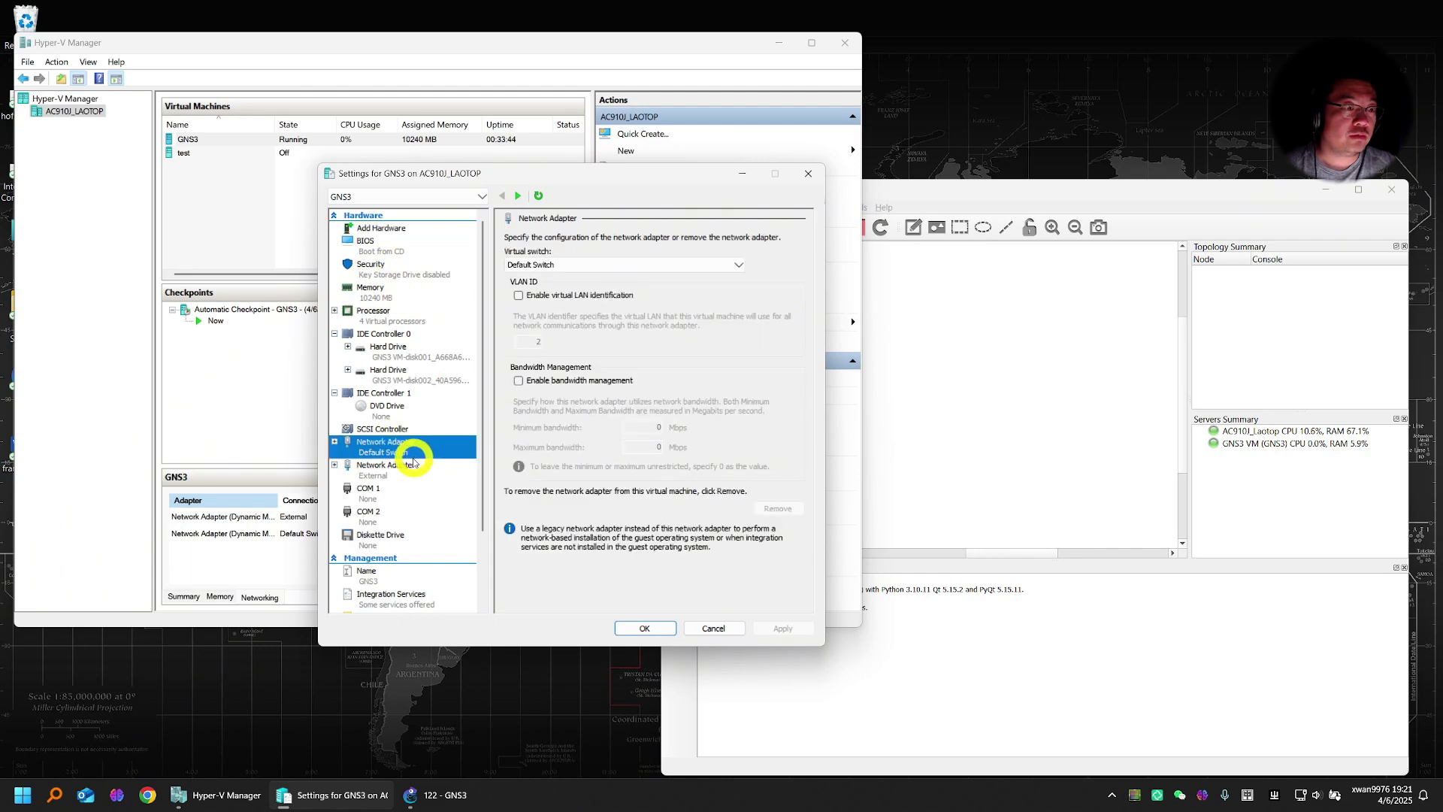
pyautogui.click(402, 464)
pyautogui.press('Up')
pyautogui.click(399, 463)
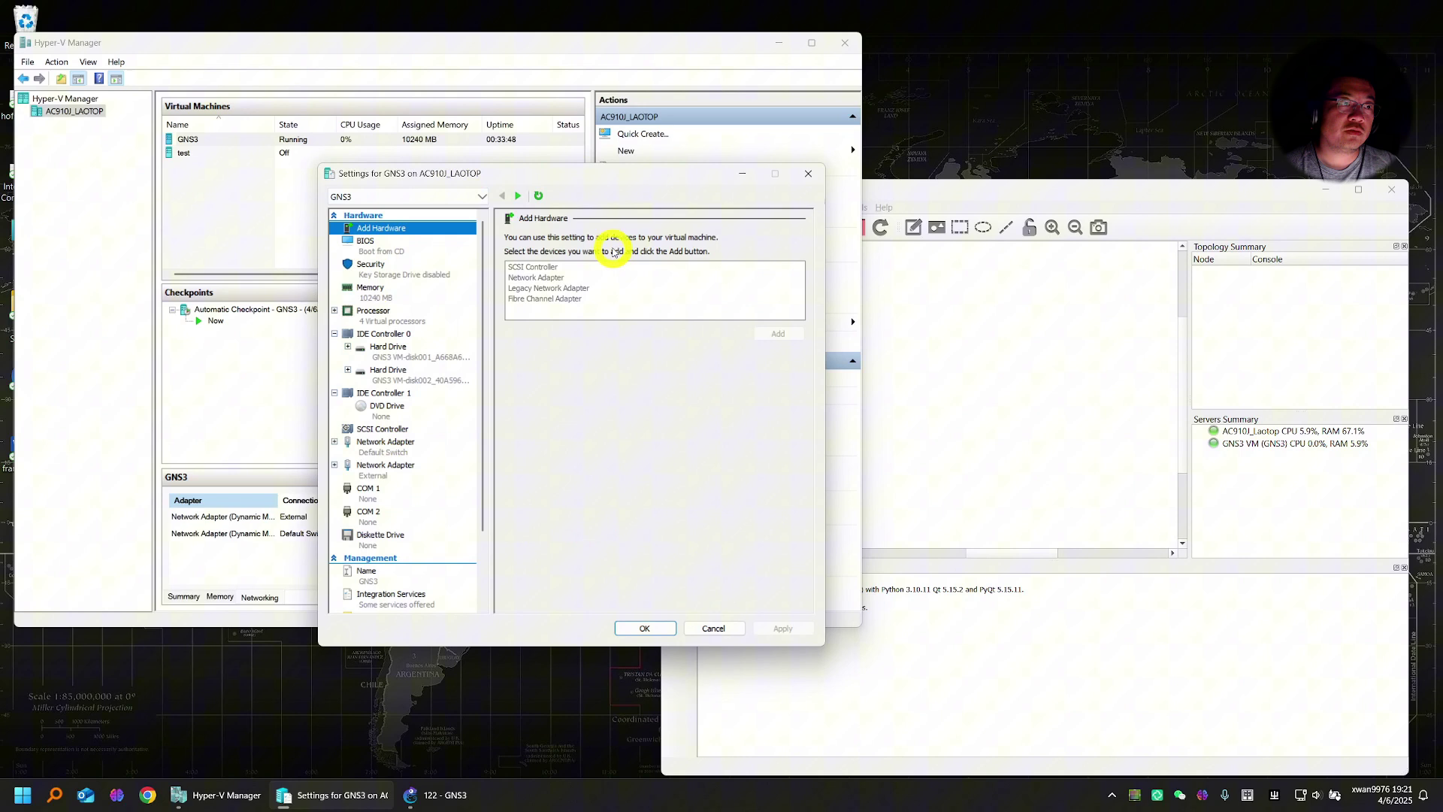
pyautogui.click(540, 278)
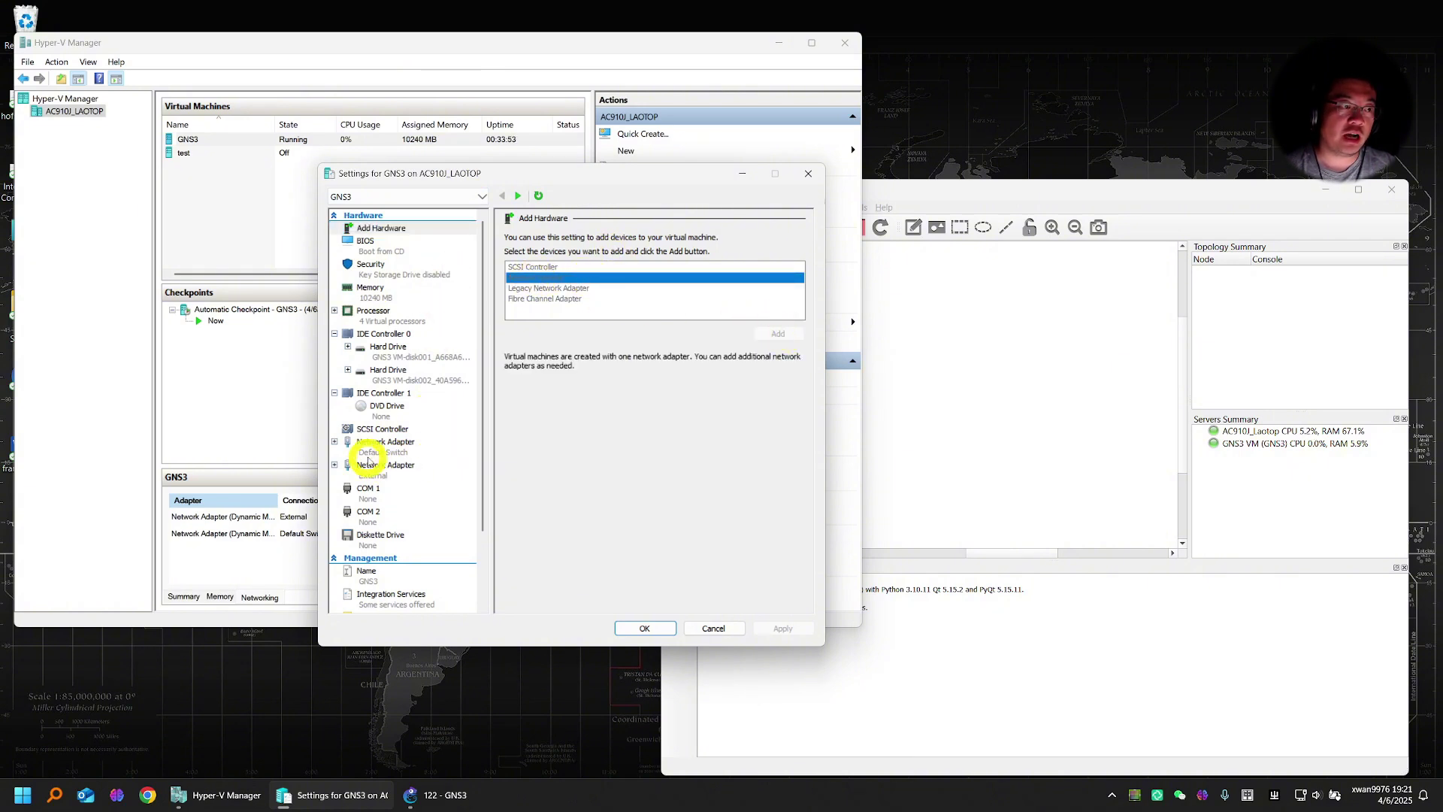
pyautogui.click(362, 447)
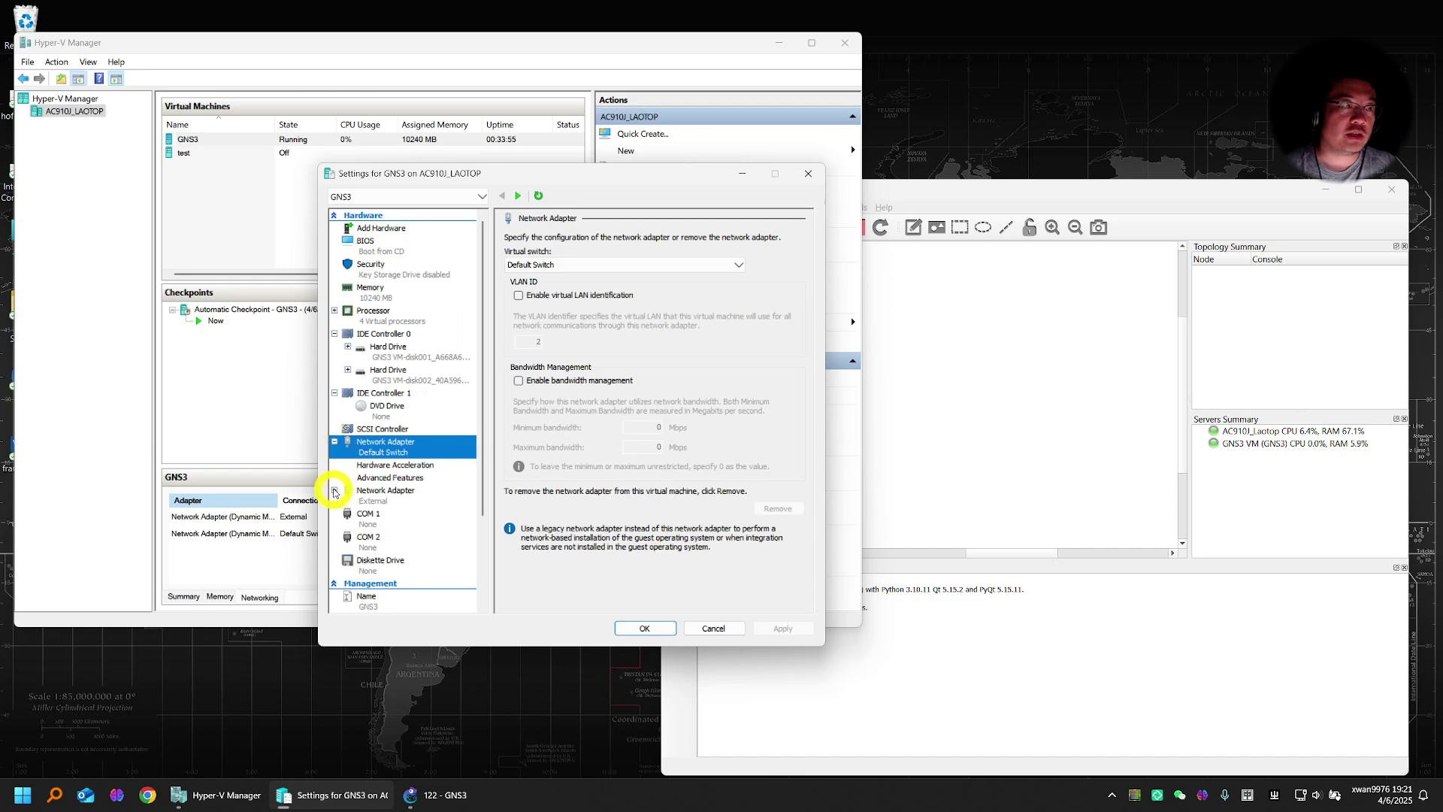
# Check both adapters' Hardware Acceleration and Advanced Features for MAC address spoofing.
pyautogui.click(335, 441)
pyautogui.click(394, 464)
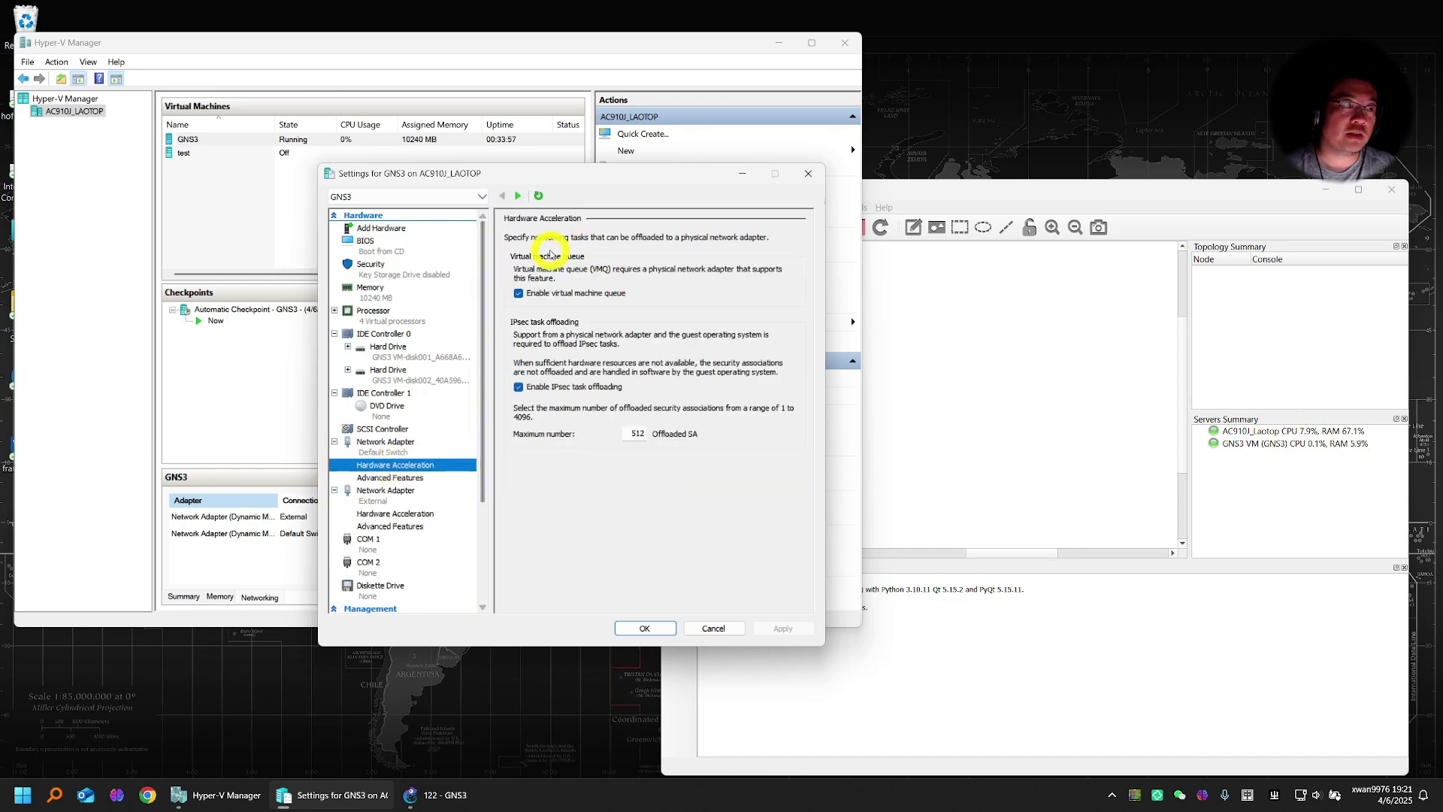
pyautogui.click(380, 479)
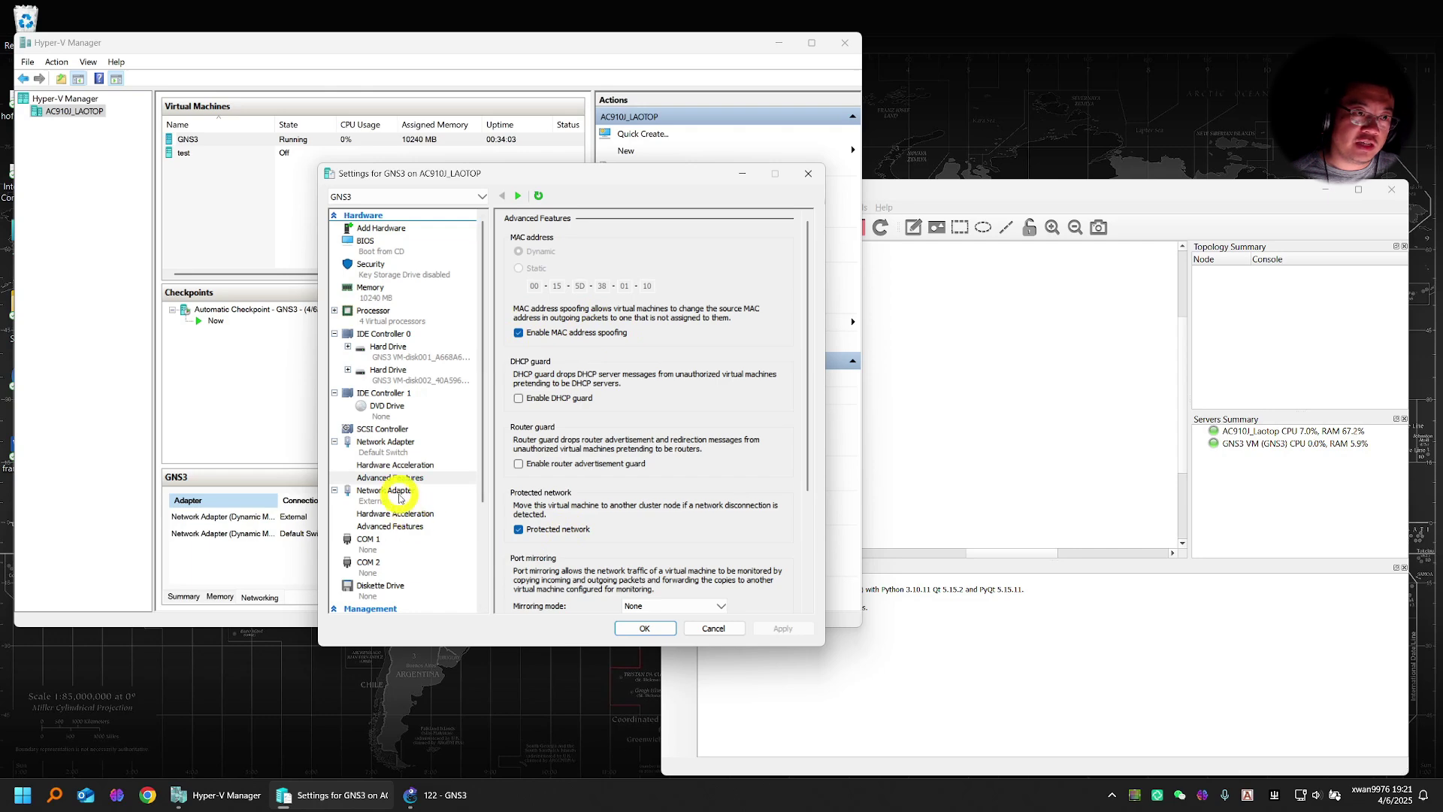
pyautogui.click(393, 494)
pyautogui.click(384, 513)
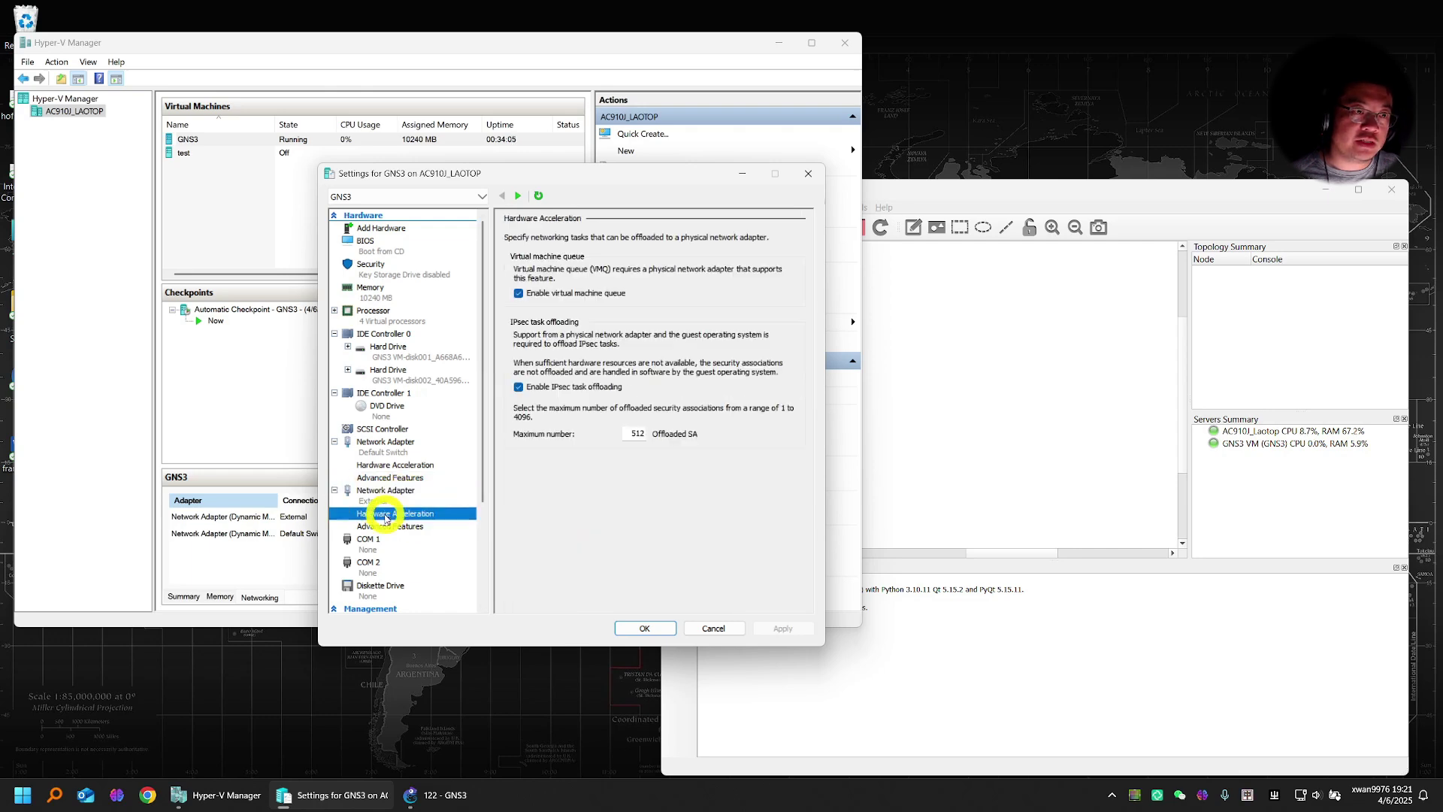
pyautogui.click(395, 526)
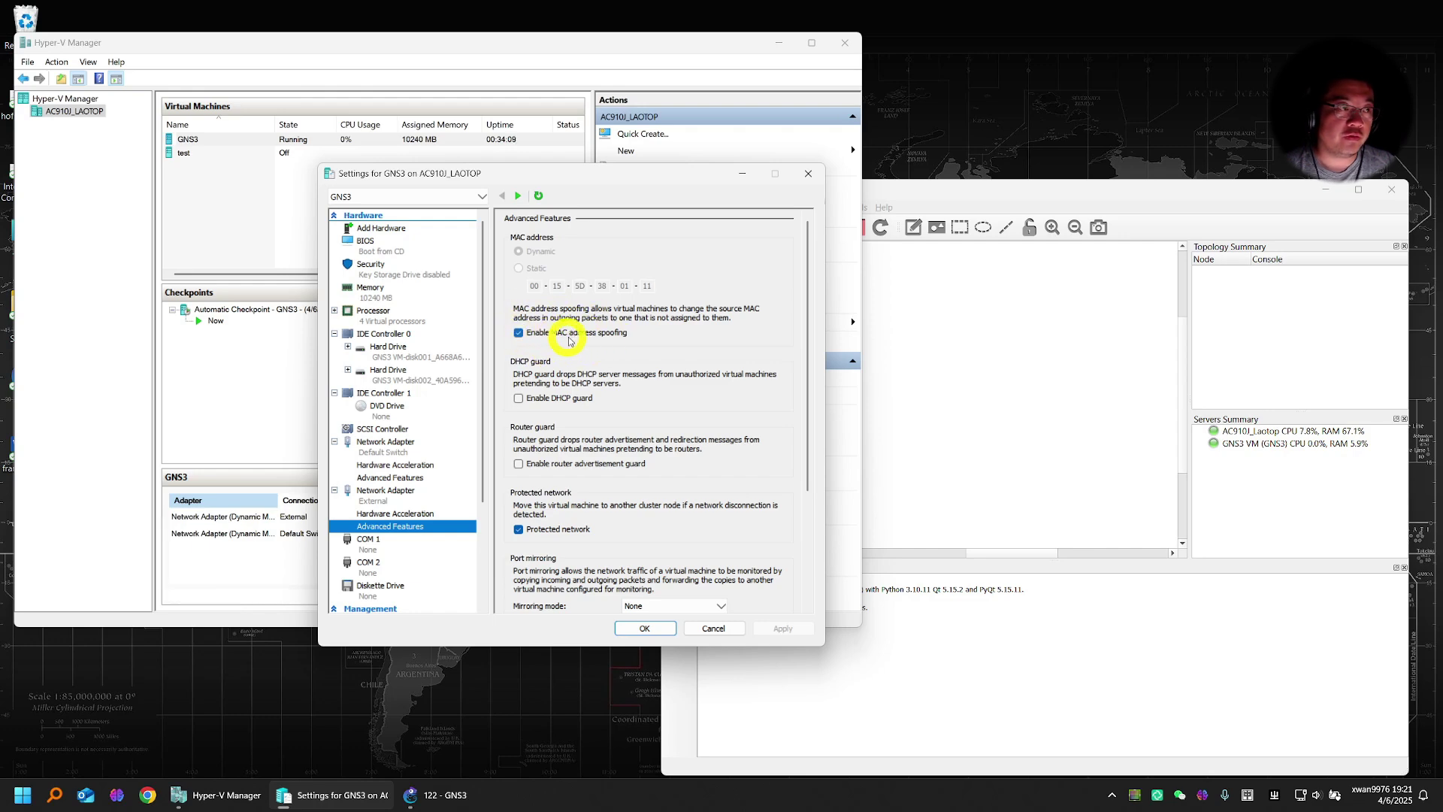
# Close the VM settings and place a cloud node, Cloud1, on the GNS3 VM server.
pyautogui.click(712, 628)
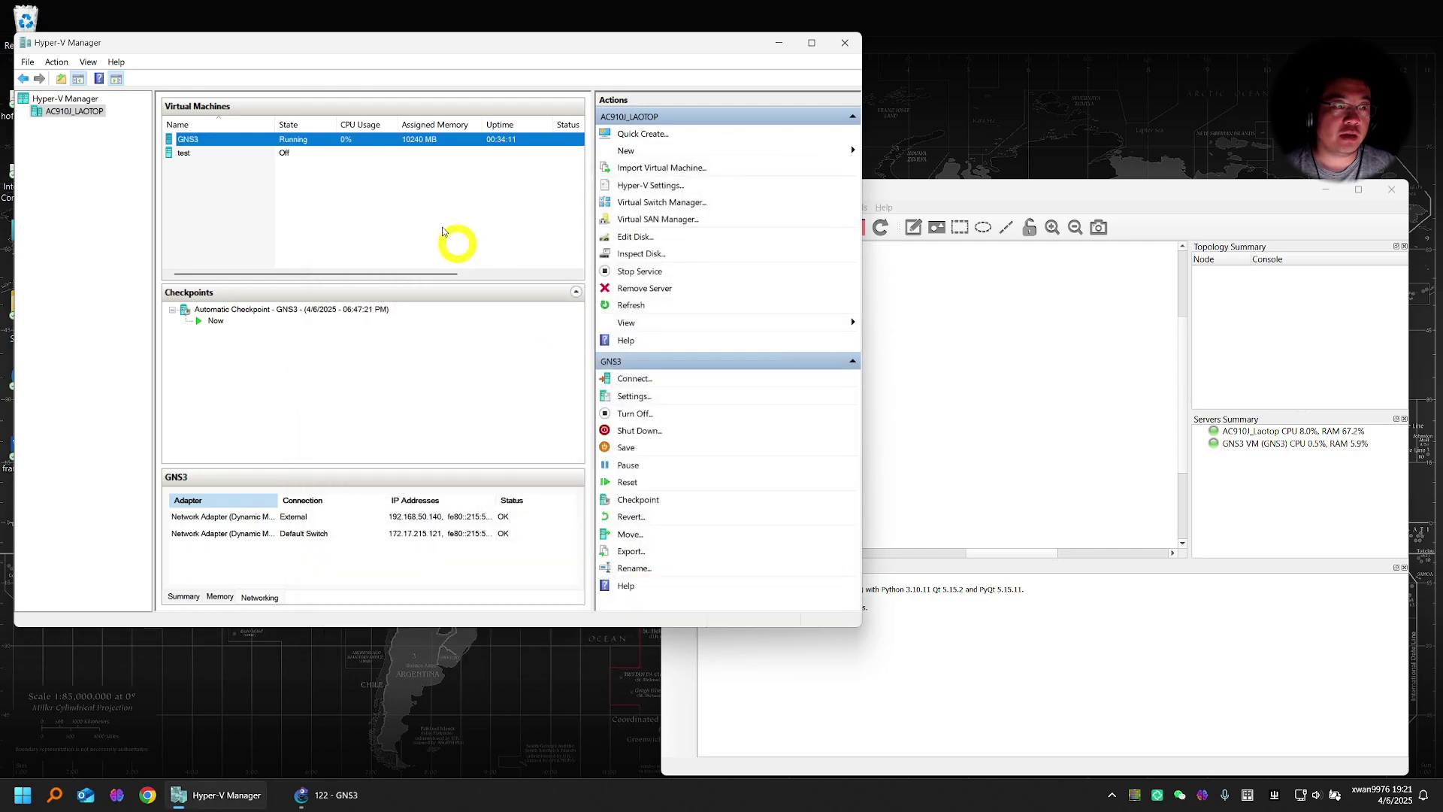
pyautogui.moveTo(1024, 184); pyautogui.dragTo(761, 154)
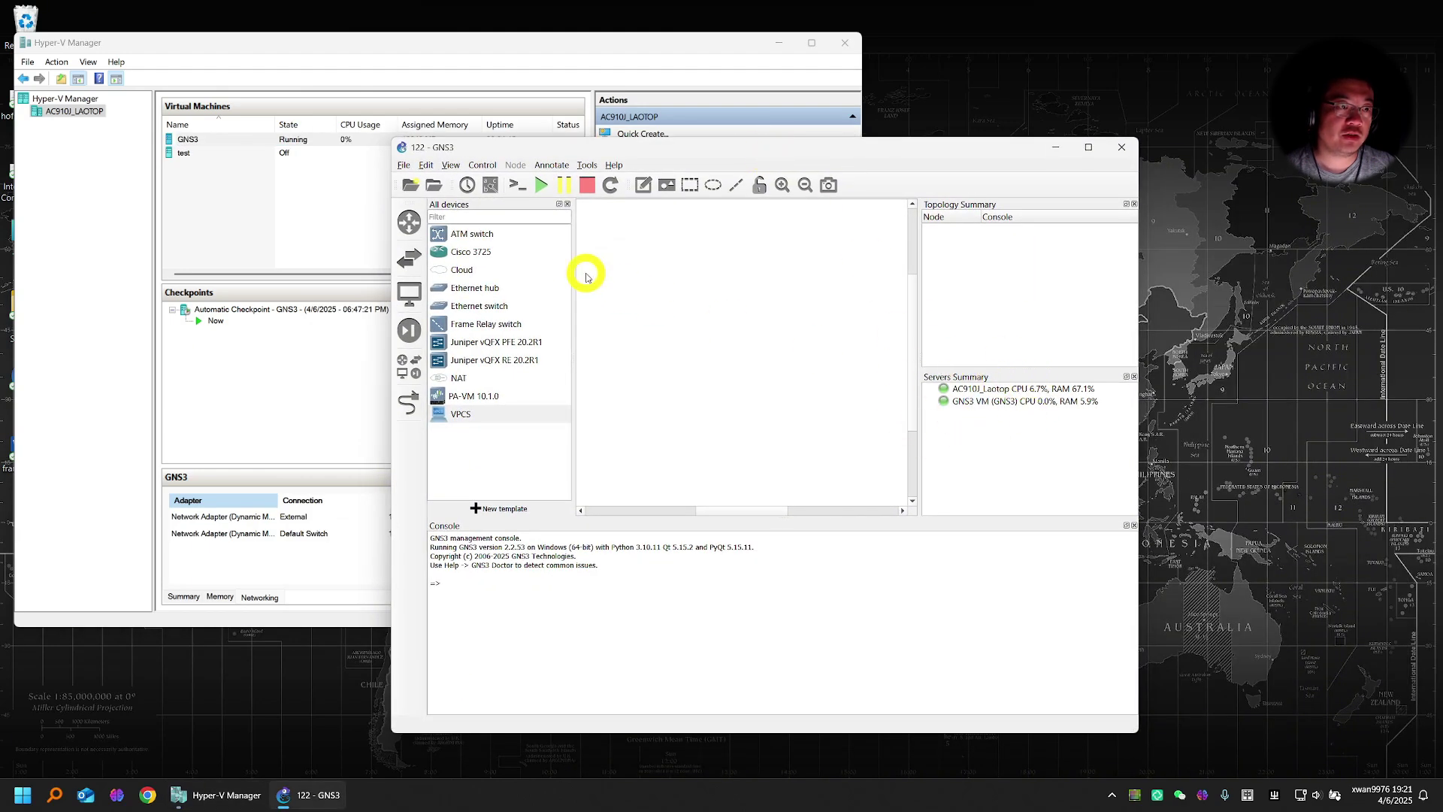
pyautogui.moveTo(476, 275); pyautogui.dragTo(700, 311)
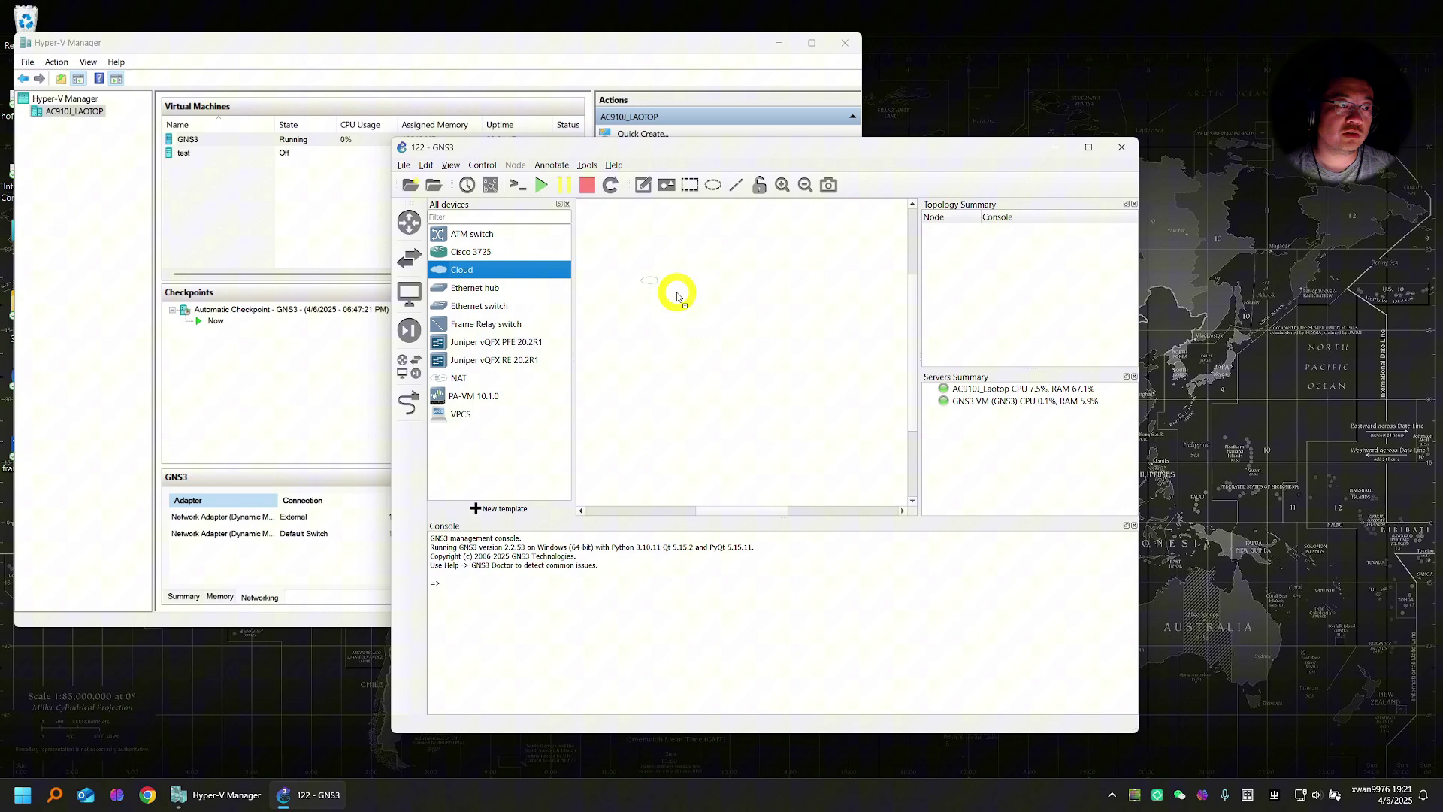
pyautogui.click(751, 443)
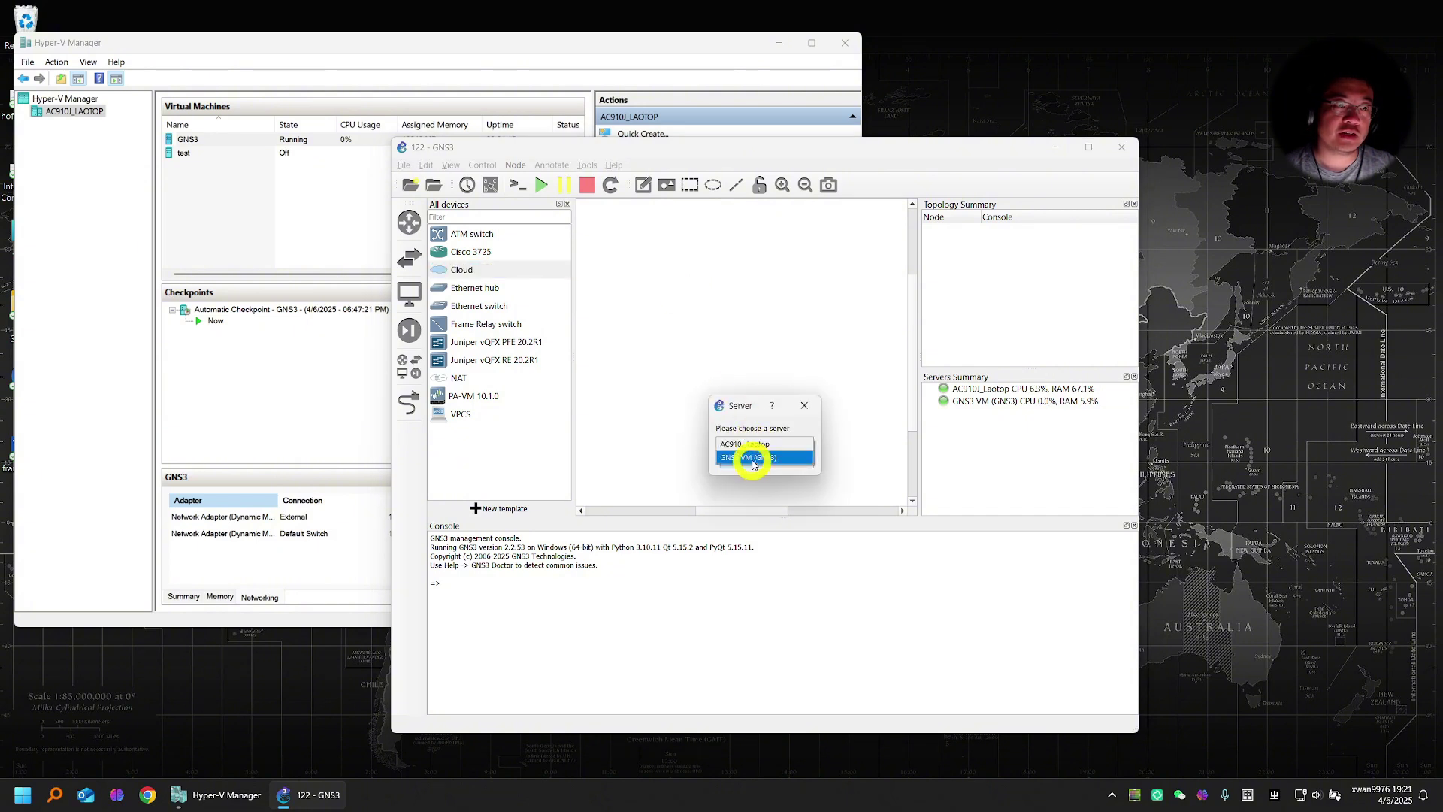
pyautogui.click(750, 459)
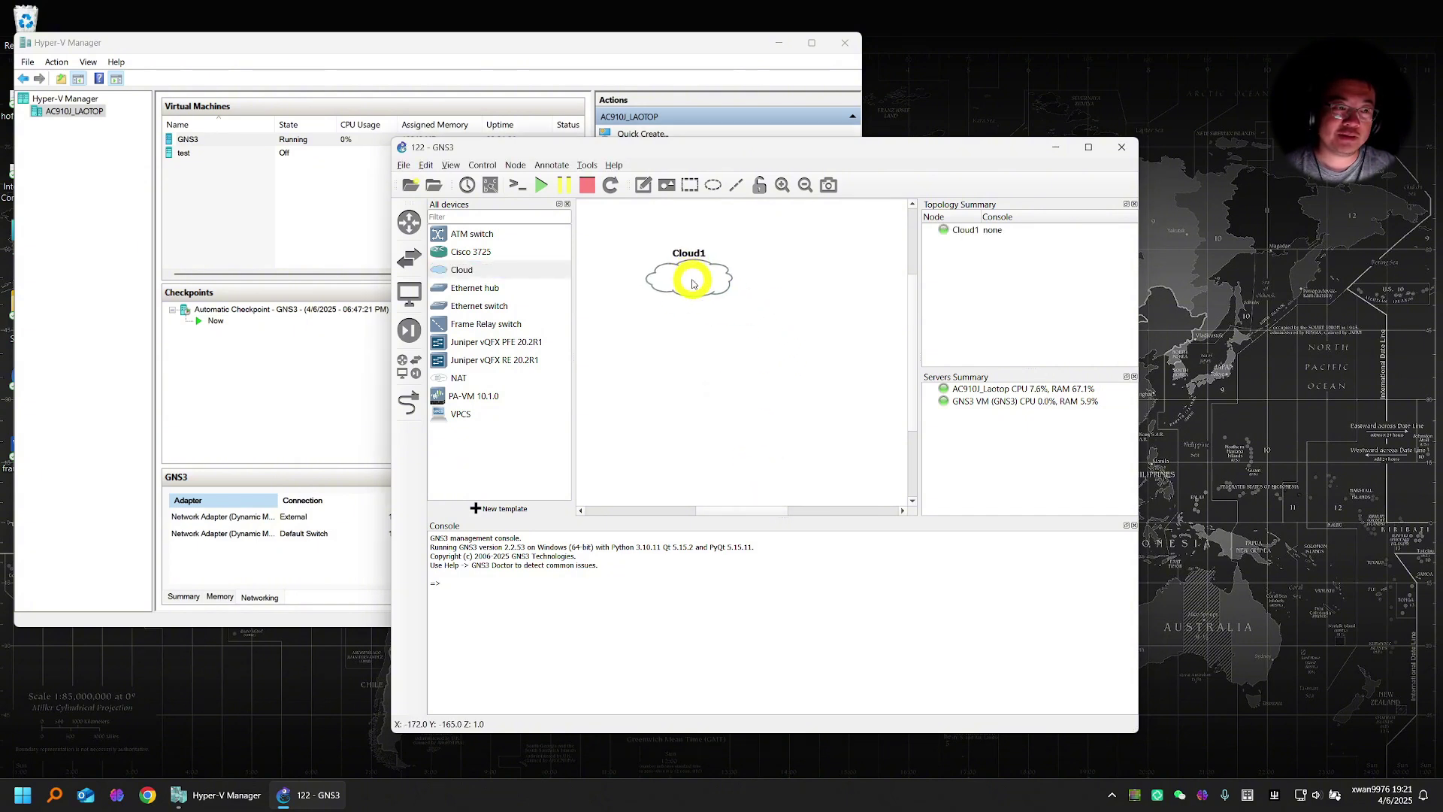
# In Cloud1's configuration, show special Ethernet interfaces and review eth0, eth1 and docker0.
pyautogui.rightClick(691, 282)
pyautogui.click(741, 283)
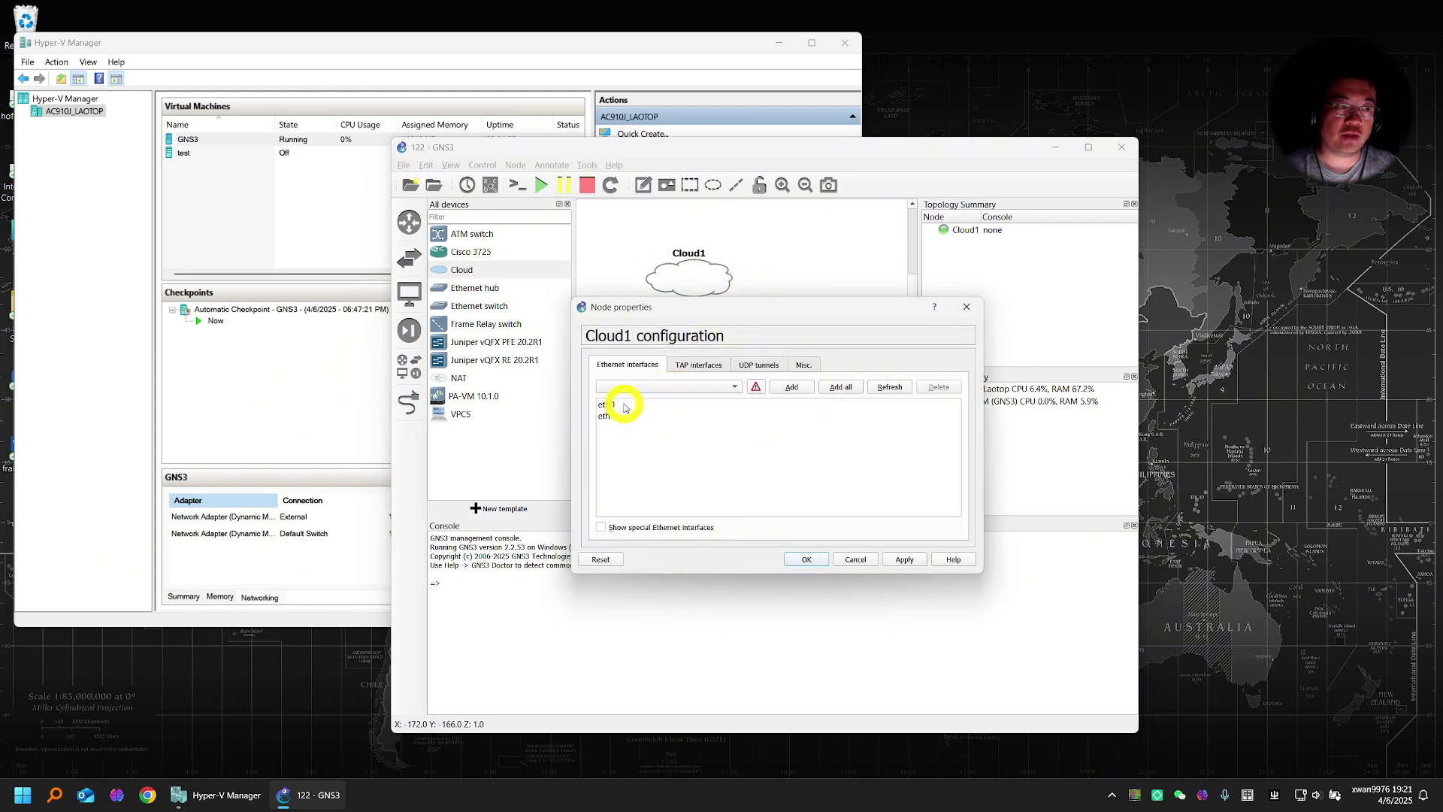
pyautogui.click(618, 404)
pyautogui.click(618, 416)
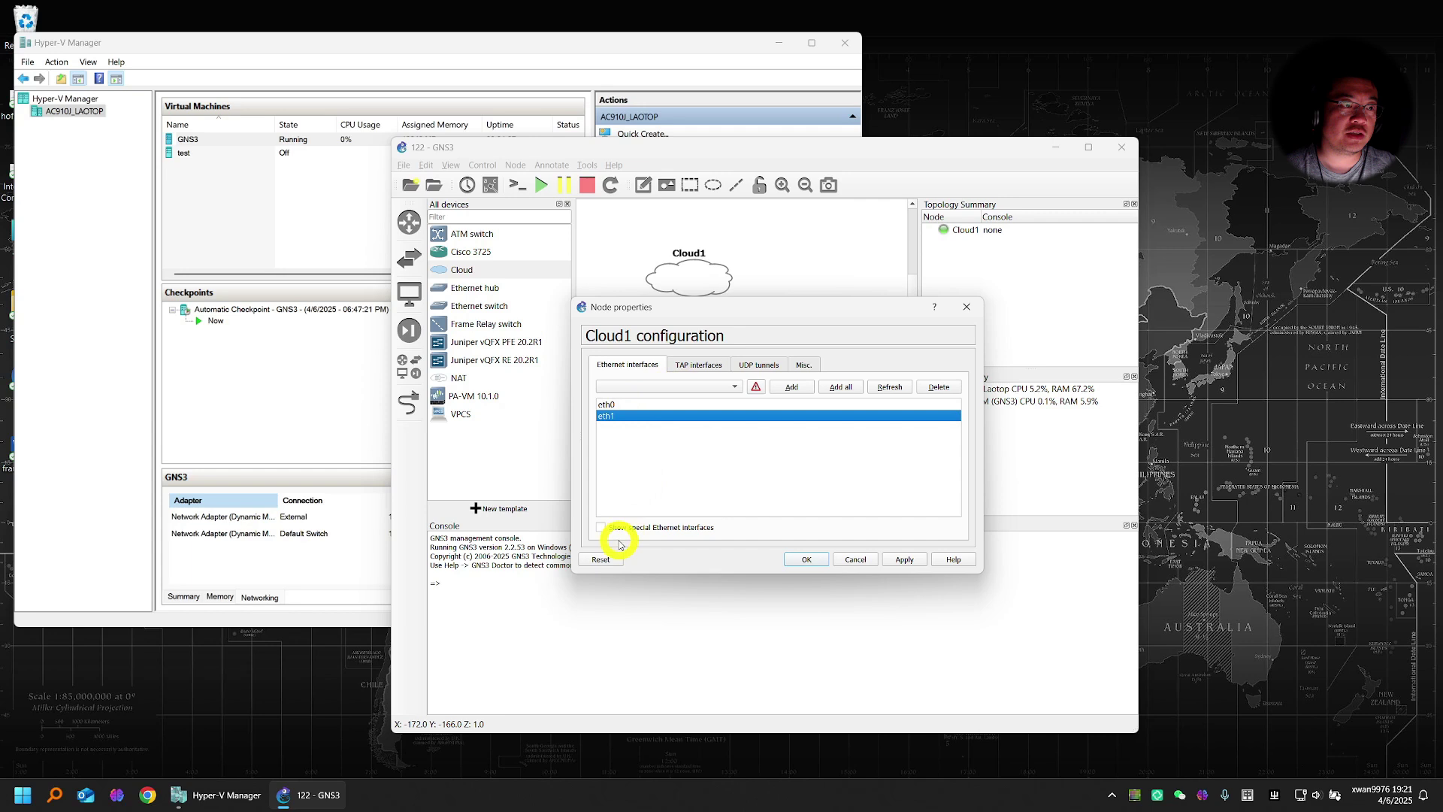
pyautogui.click(601, 527)
pyautogui.click(715, 388)
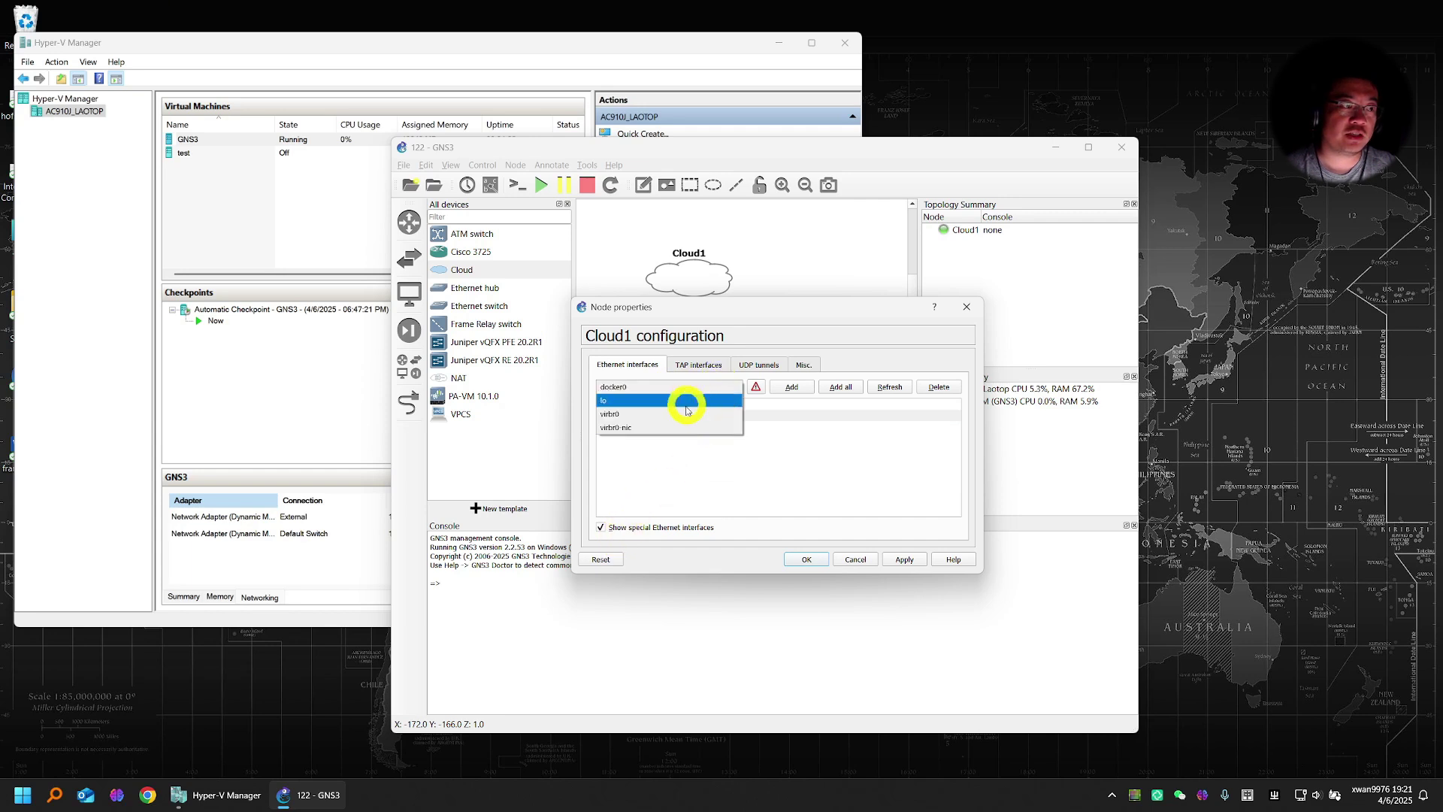
pyautogui.click(695, 391)
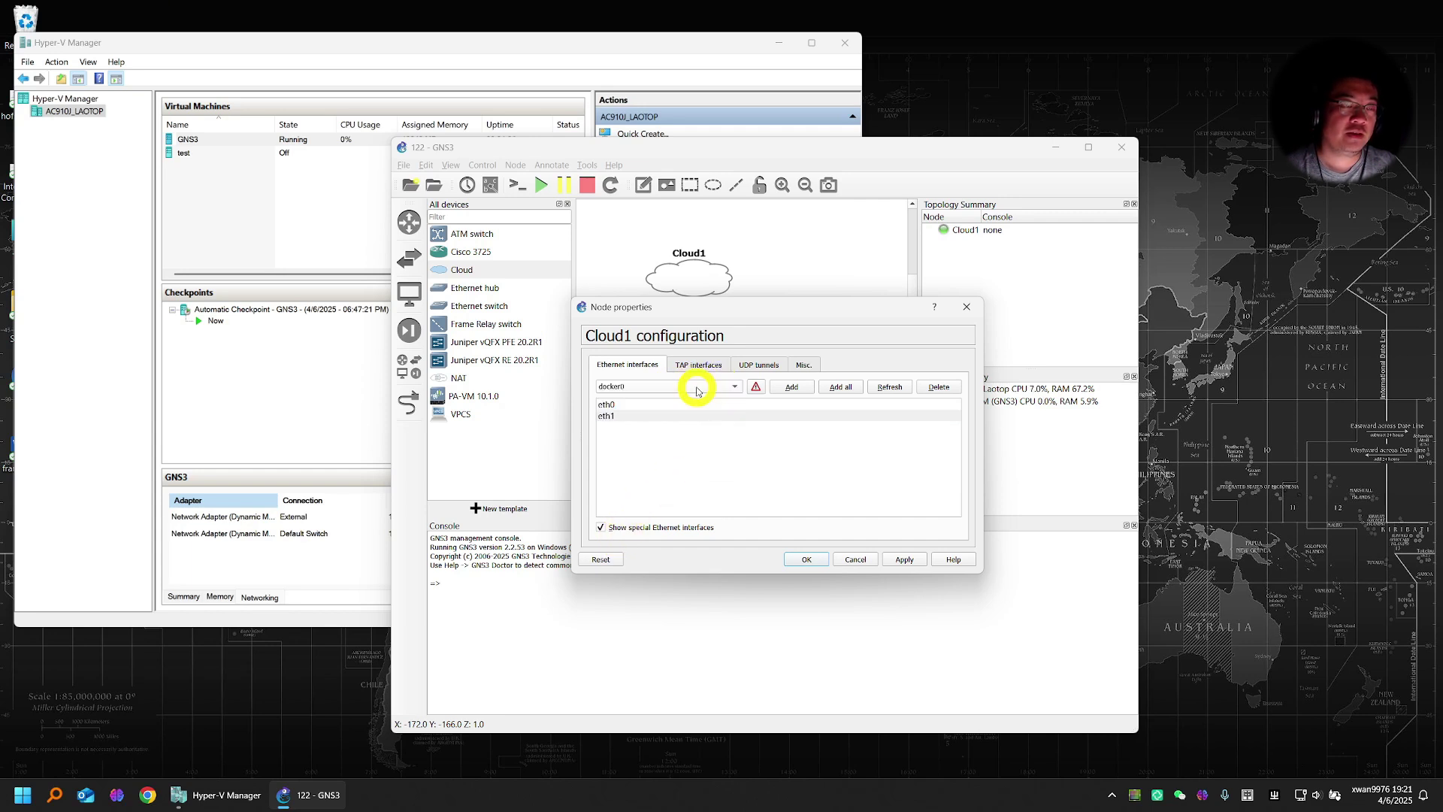
pyautogui.click(629, 415)
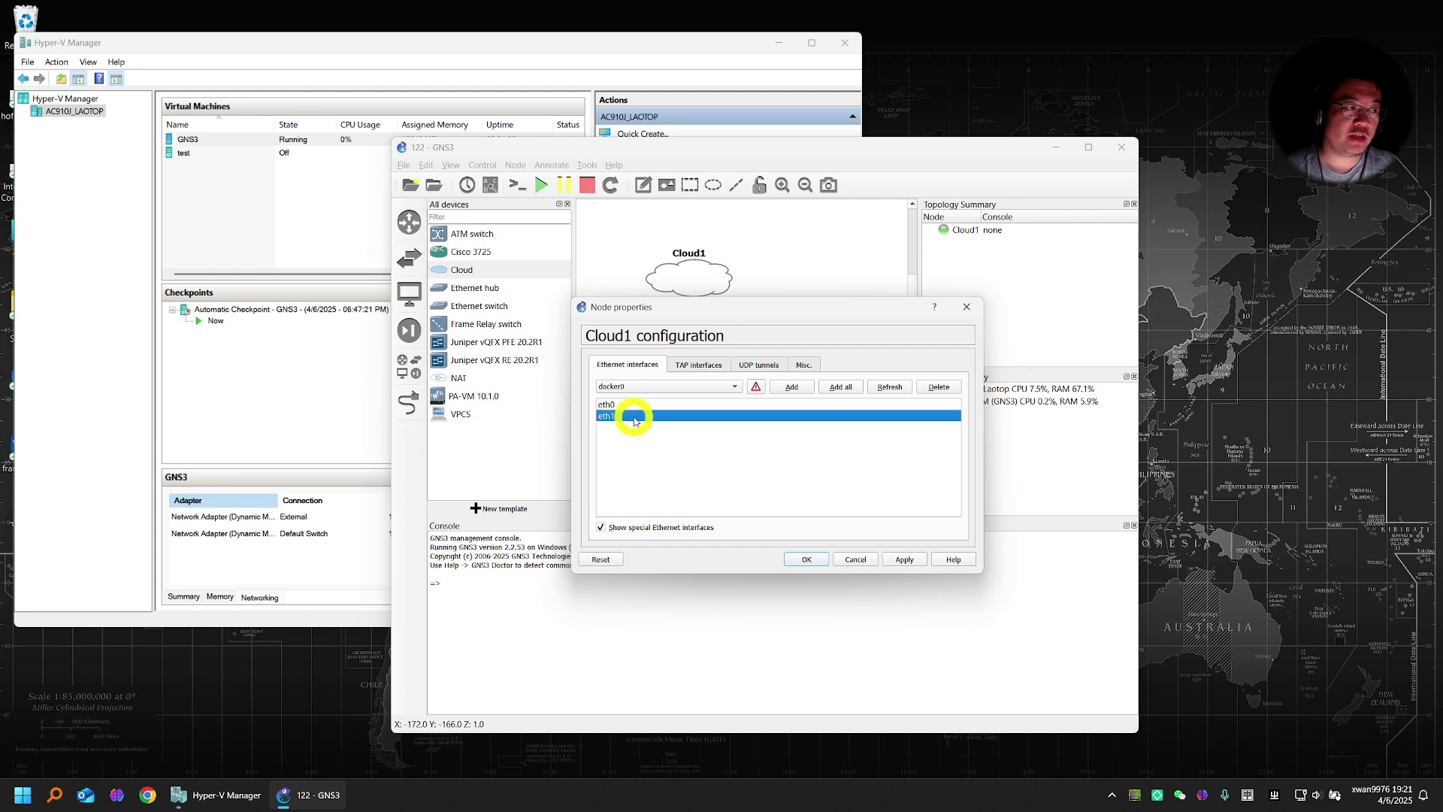
# Widen the GNS3 VM's Networking columns to reveal adapter IP addresses, then view Summary.
pyautogui.click(272, 375)
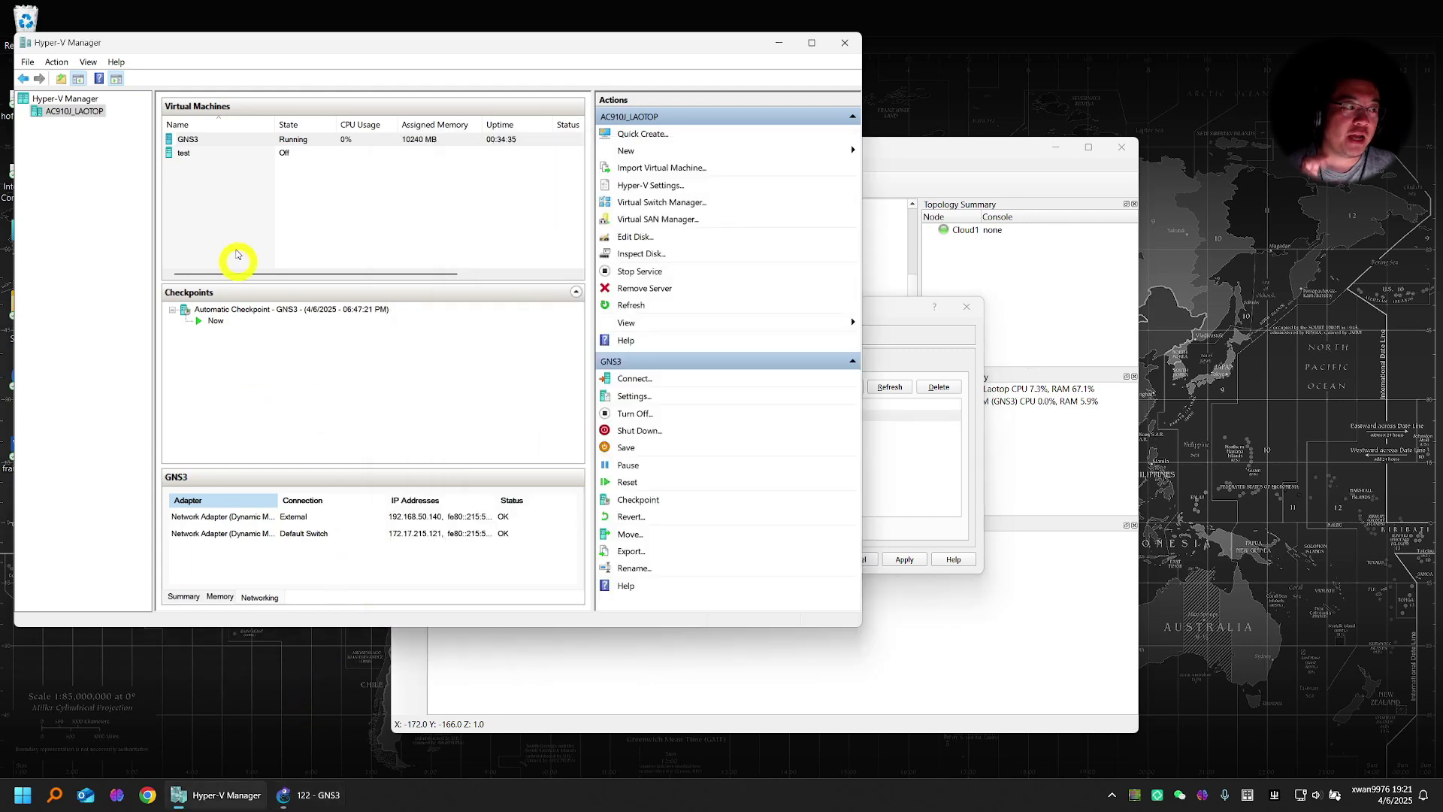
pyautogui.click(187, 138)
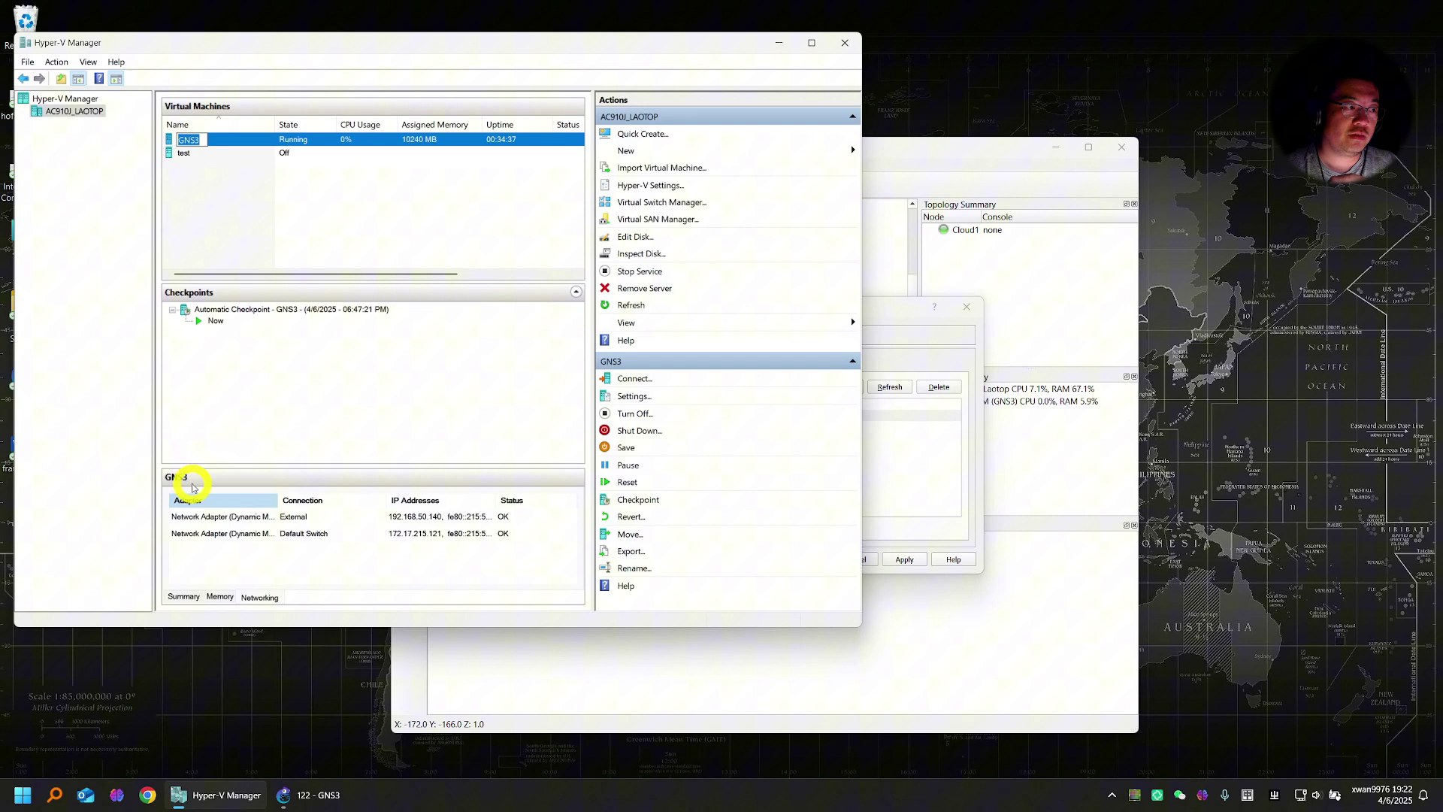
pyautogui.moveTo(272, 500)
pyautogui.mouseDown()
pyautogui.moveTo(353, 497)
pyautogui.moveTo(337, 500)
pyautogui.mouseUp()
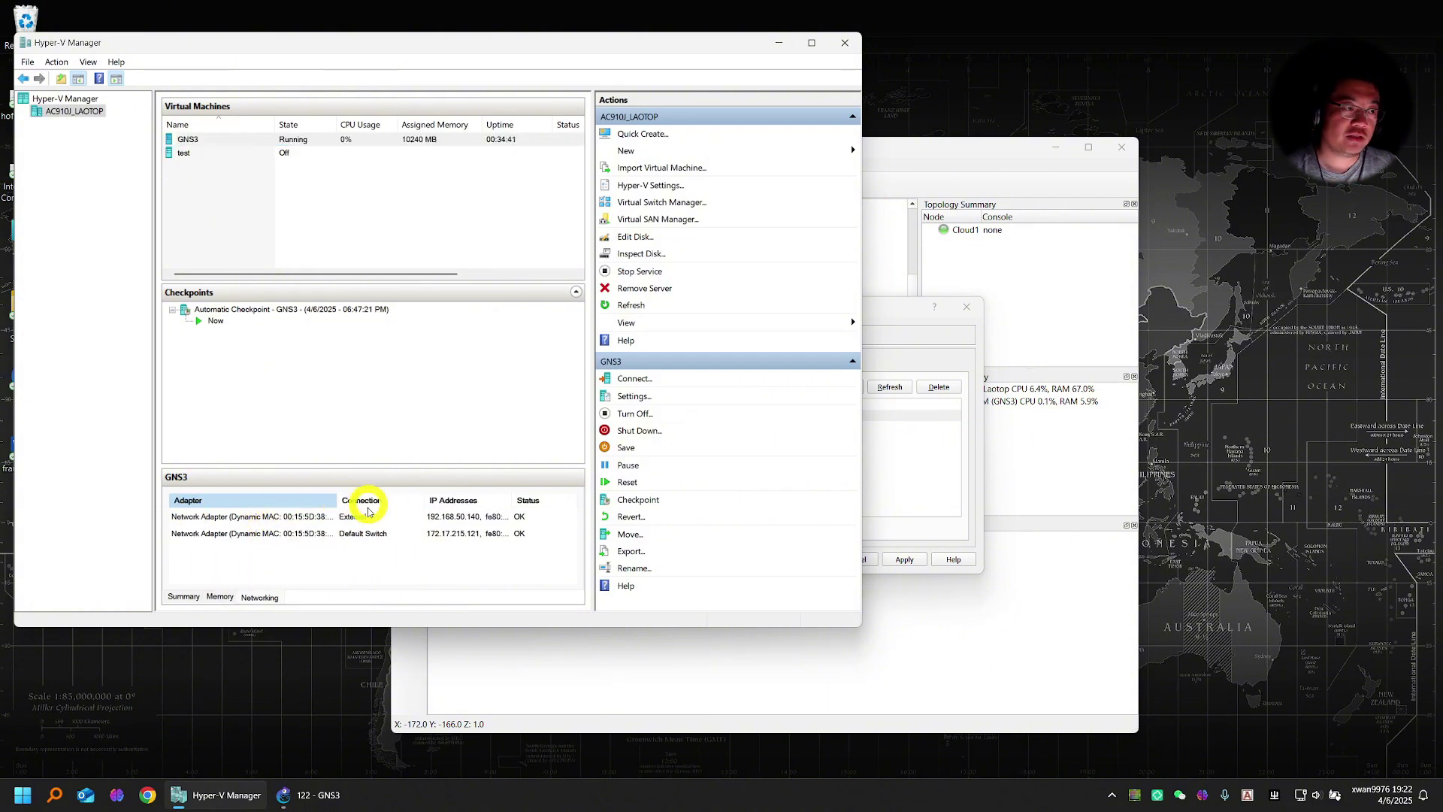
pyautogui.moveTo(504, 500); pyautogui.dragTo(547, 499)
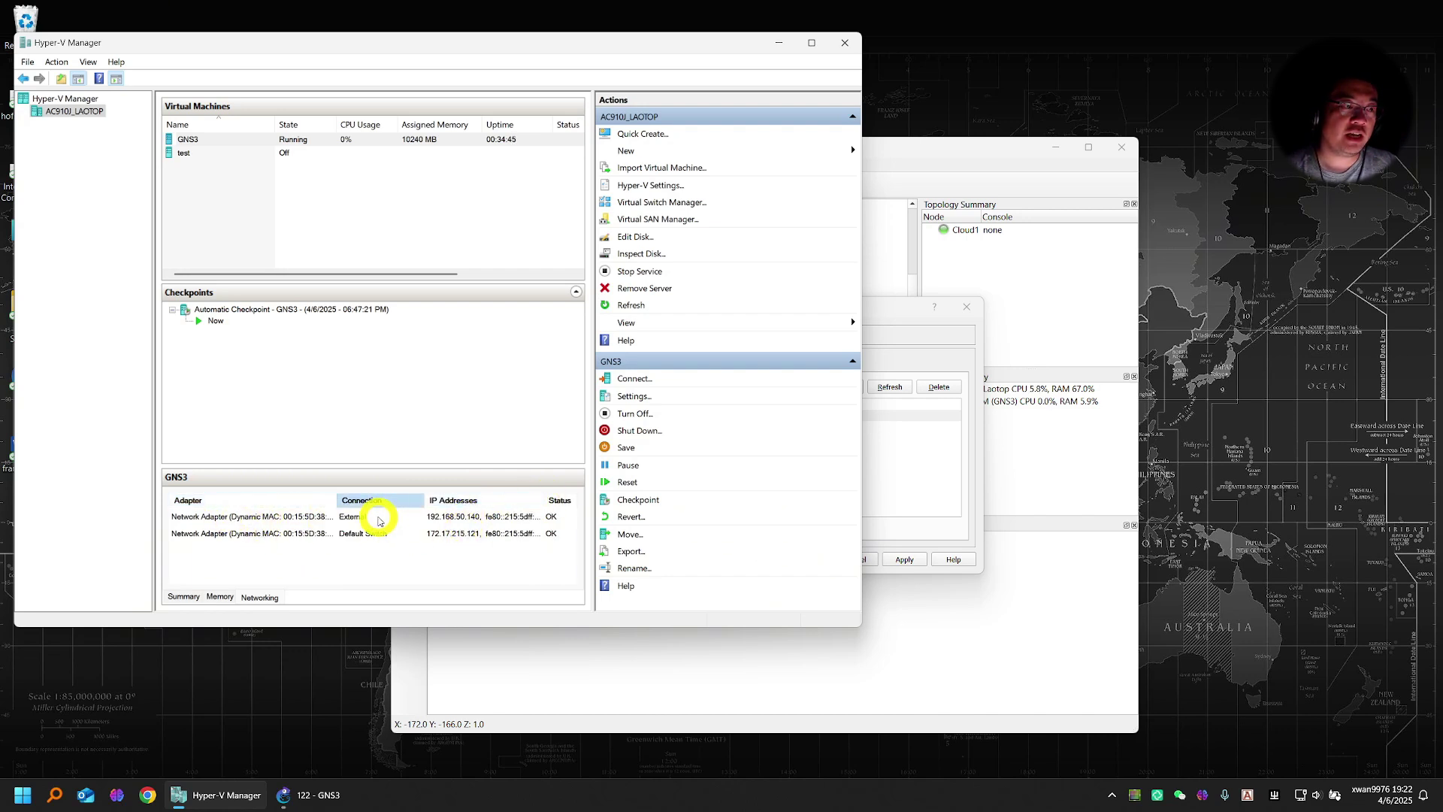
pyautogui.click(187, 596)
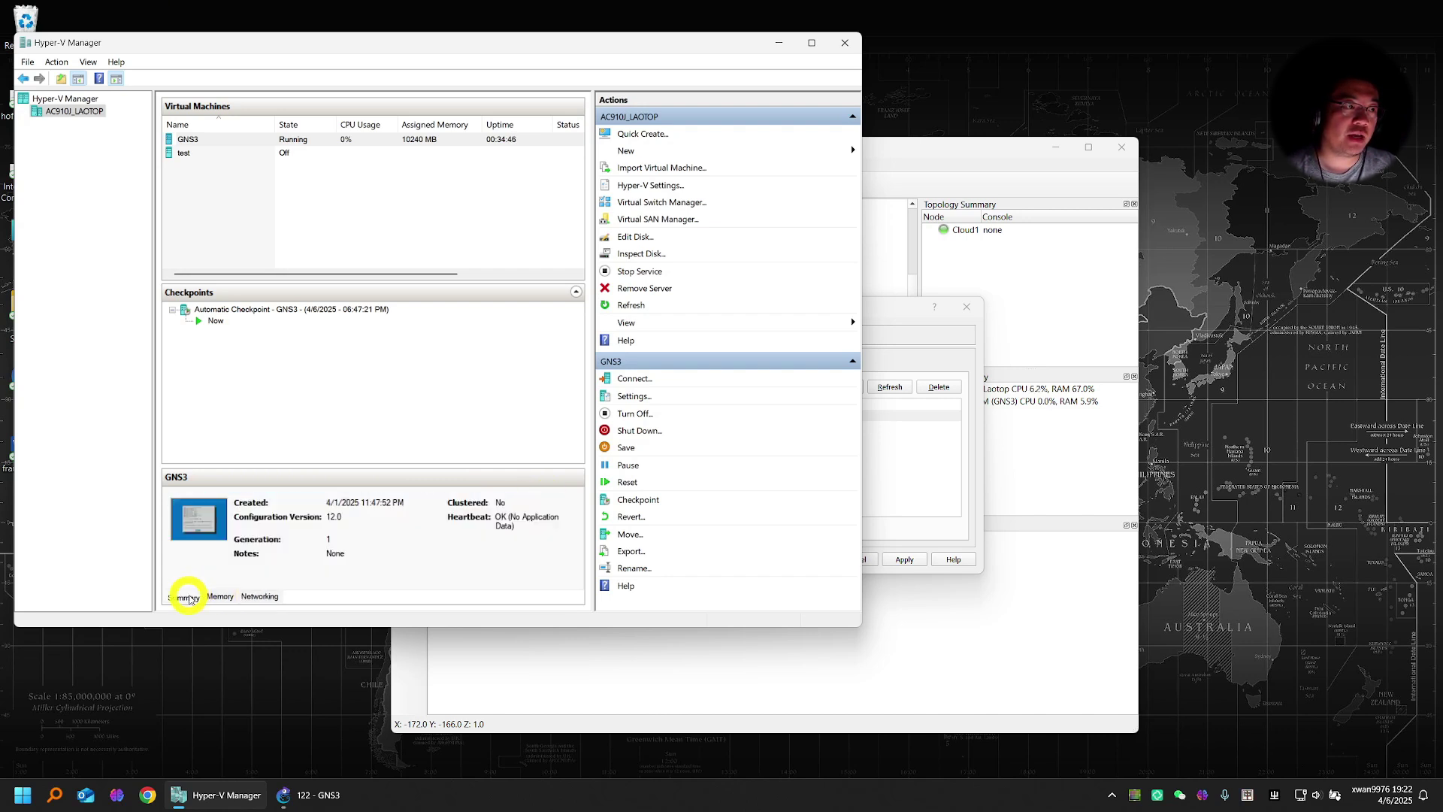
# Connect to the GNS3 VM console, open the Shell menu option and run 'ip a'.
pyautogui.doubleClick(191, 511)
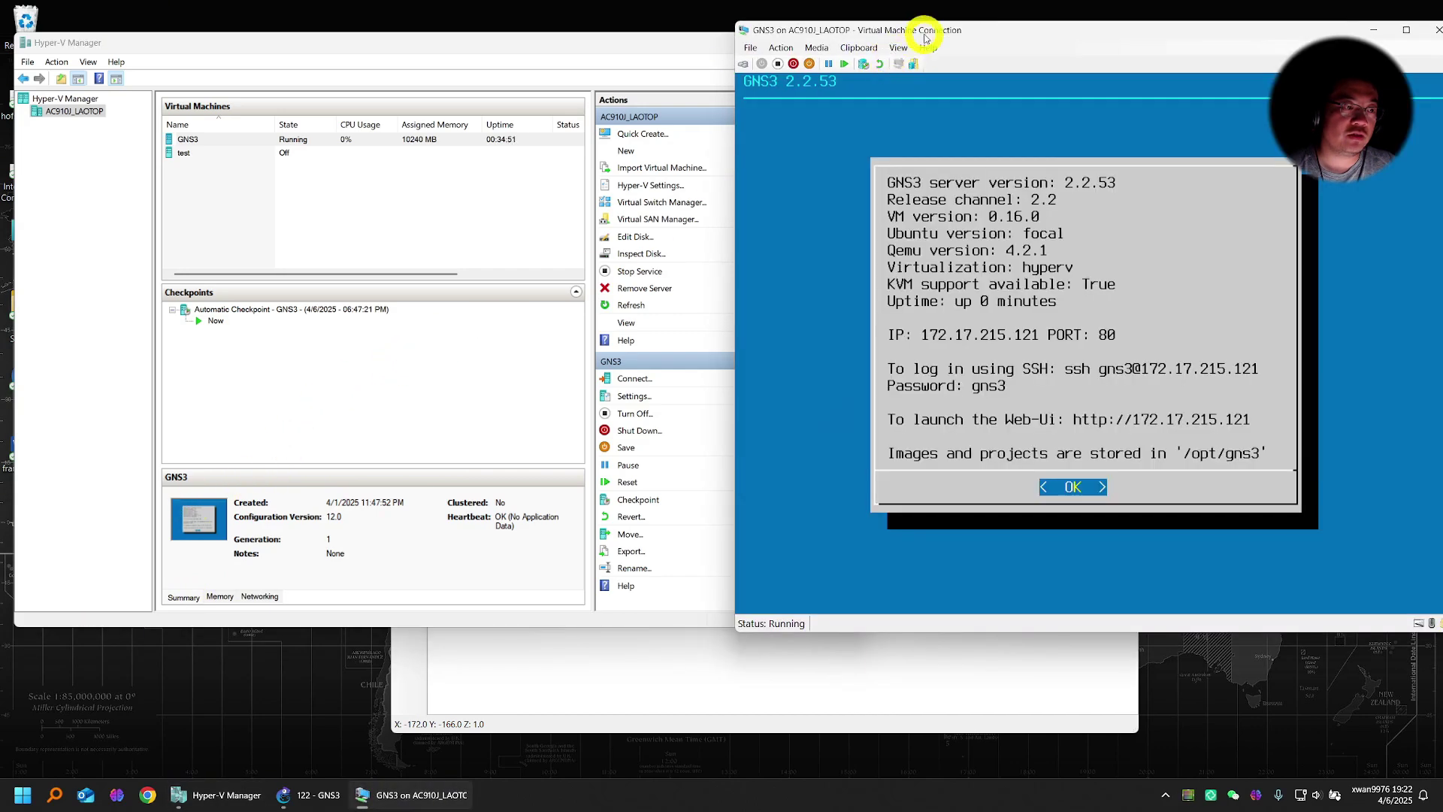
pyautogui.moveTo(928, 33); pyautogui.dragTo(452, 94)
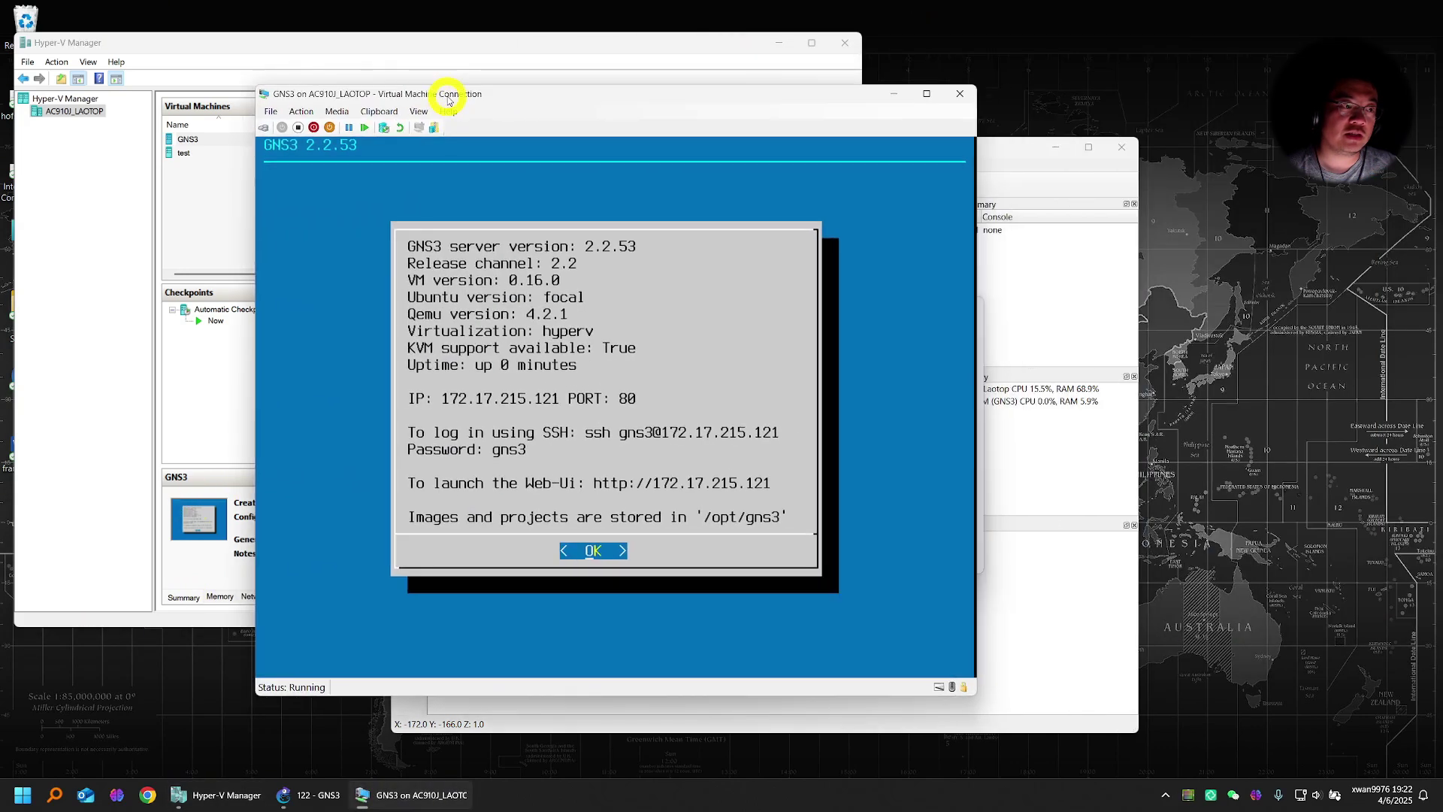
pyautogui.press('Return')
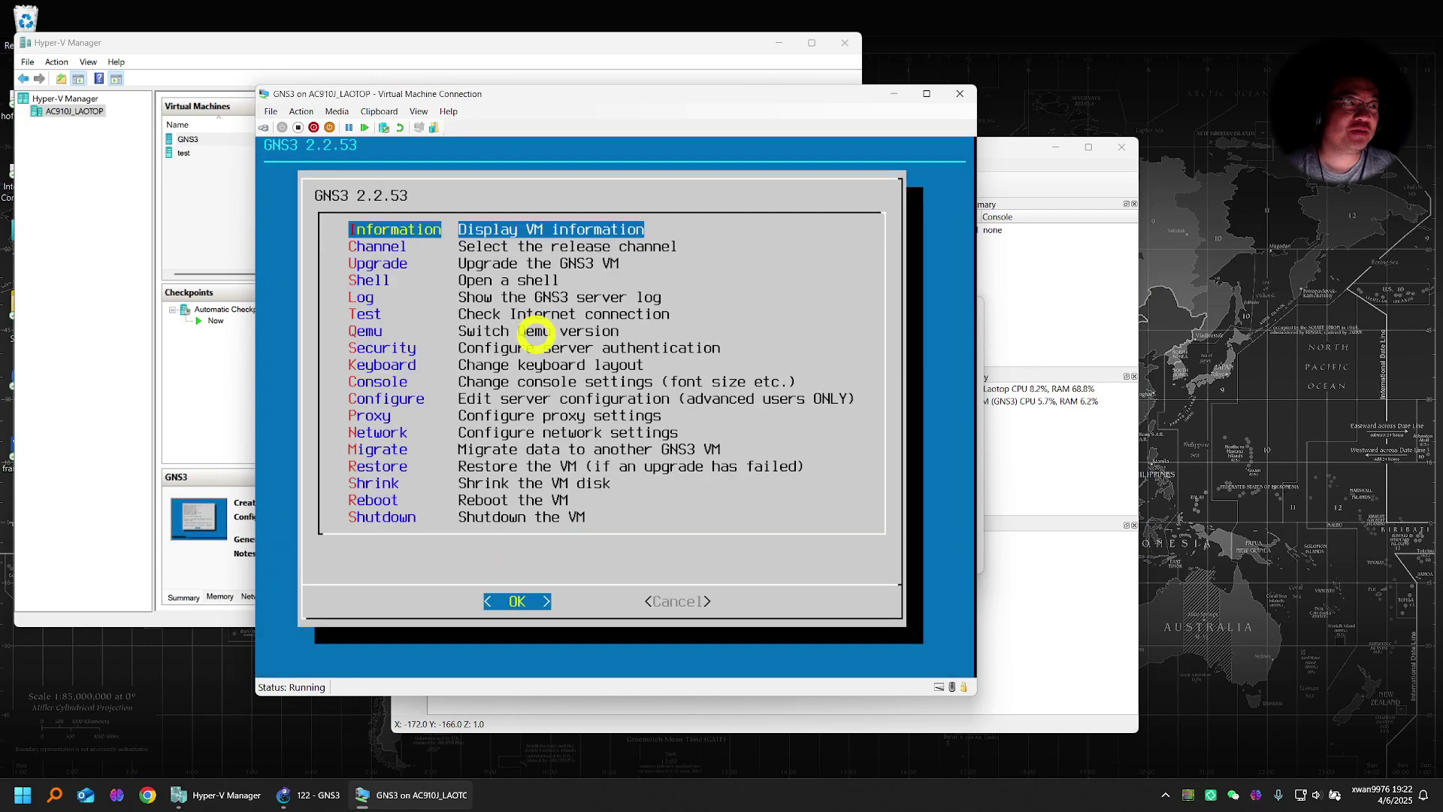
pyautogui.press('Down')
pyautogui.press('Down')
pyautogui.press('Down')
pyautogui.press('Return')
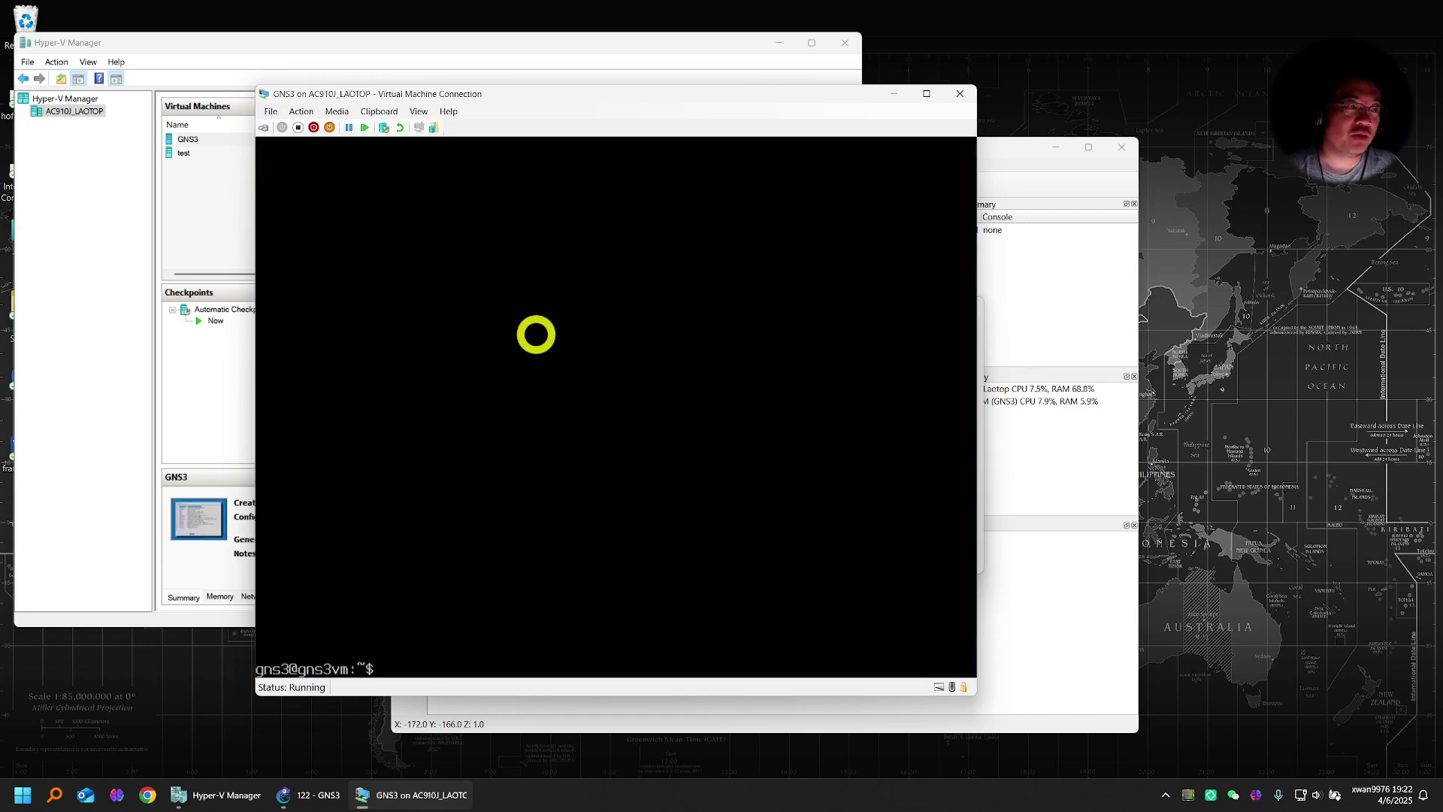
pyautogui.press('Return')
pyautogui.press('Return')
pyautogui.write('IP A')
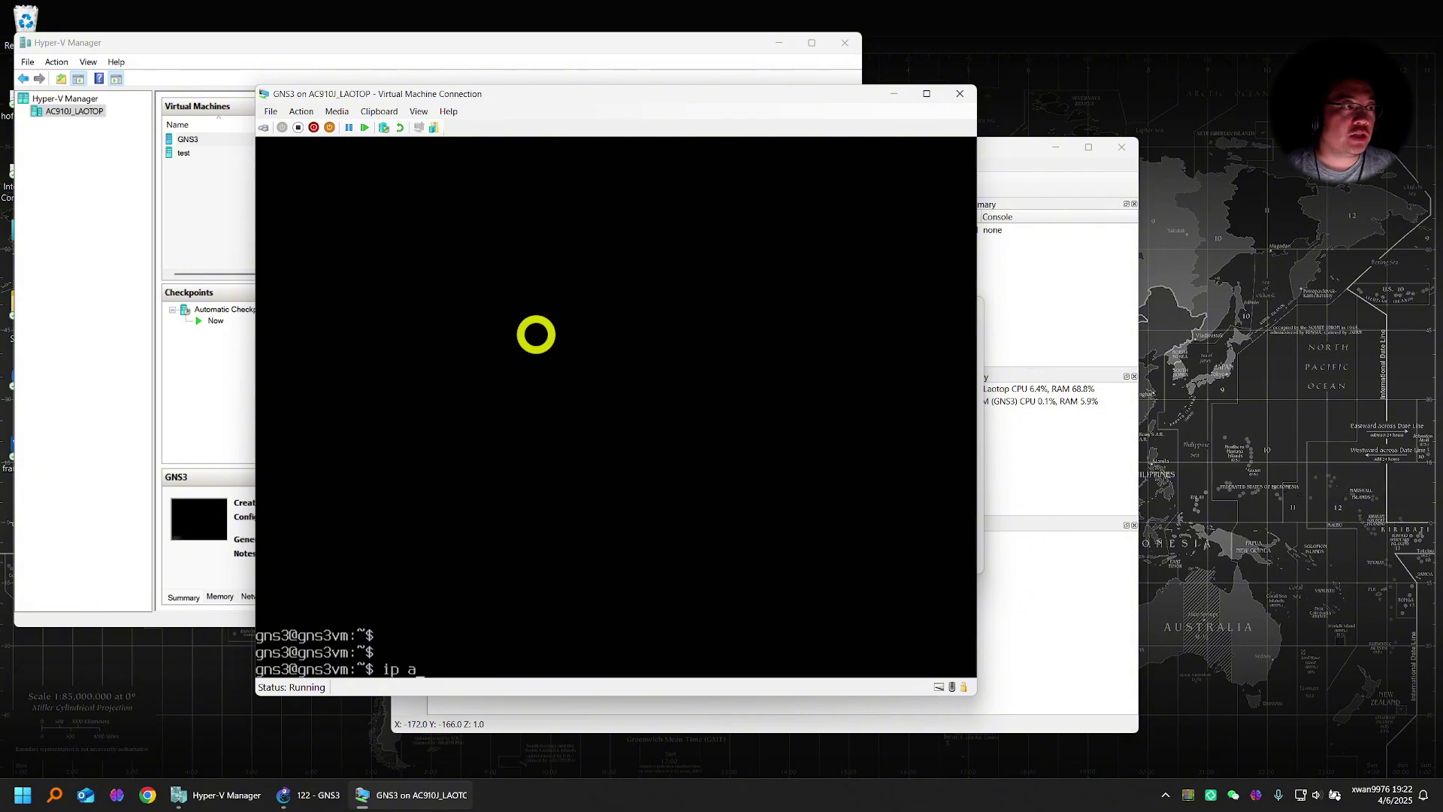
pyautogui.press('Return')
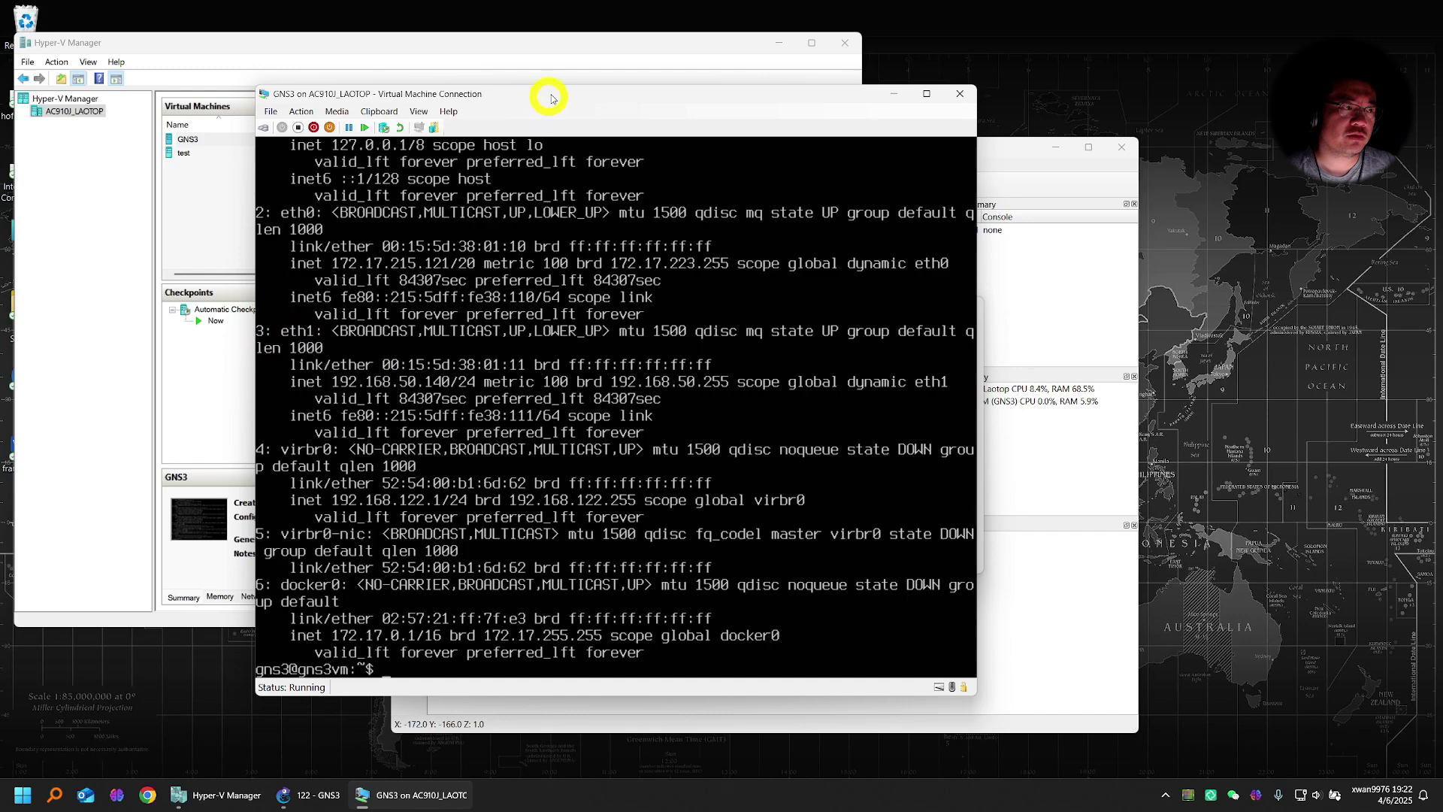
pyautogui.moveTo(548, 98); pyautogui.dragTo(984, 82)
# Compare the Networking tab addresses with the console's eth0/eth1 and Cloud1's interfaces.
pyautogui.click(262, 595)
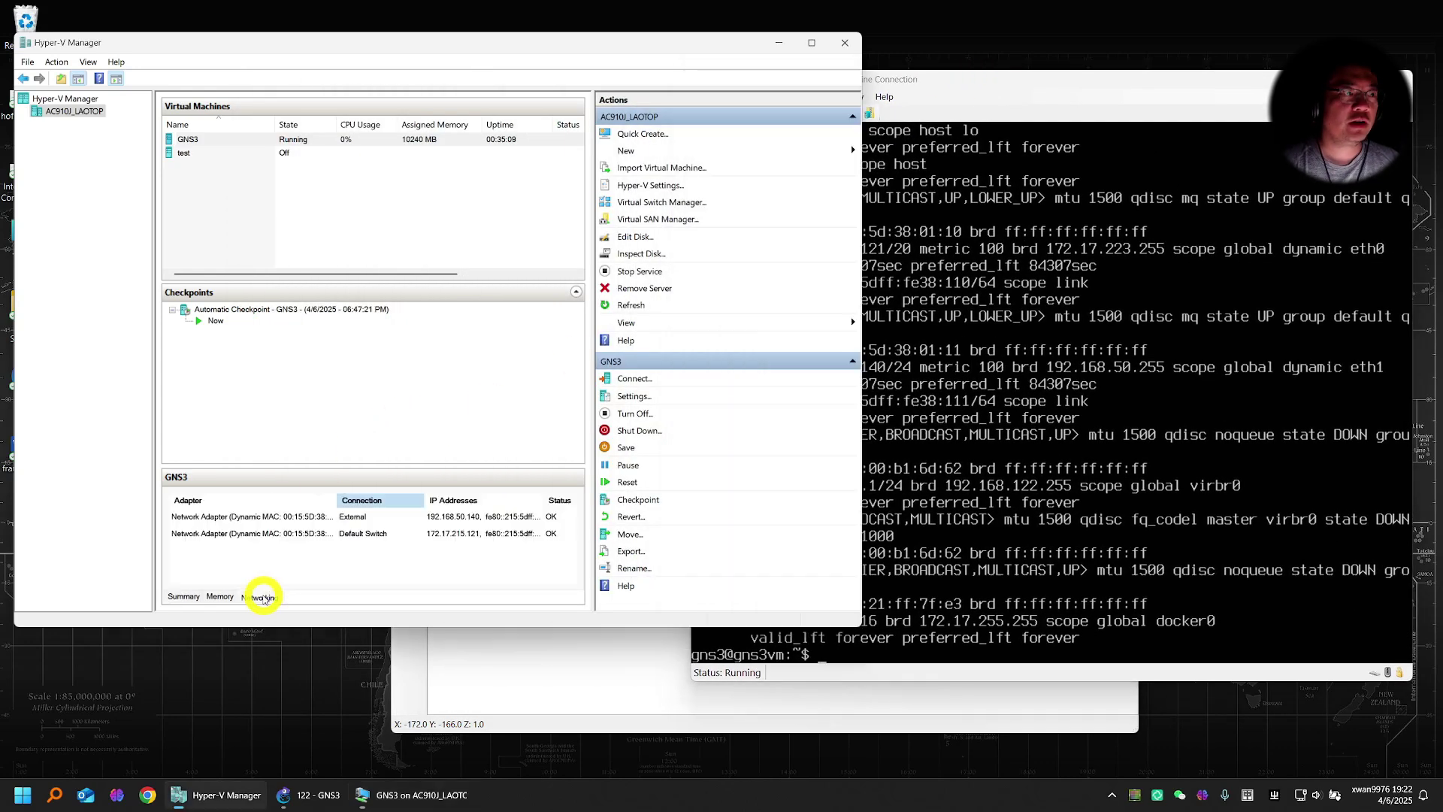
pyautogui.moveTo(545, 48); pyautogui.dragTo(376, 48)
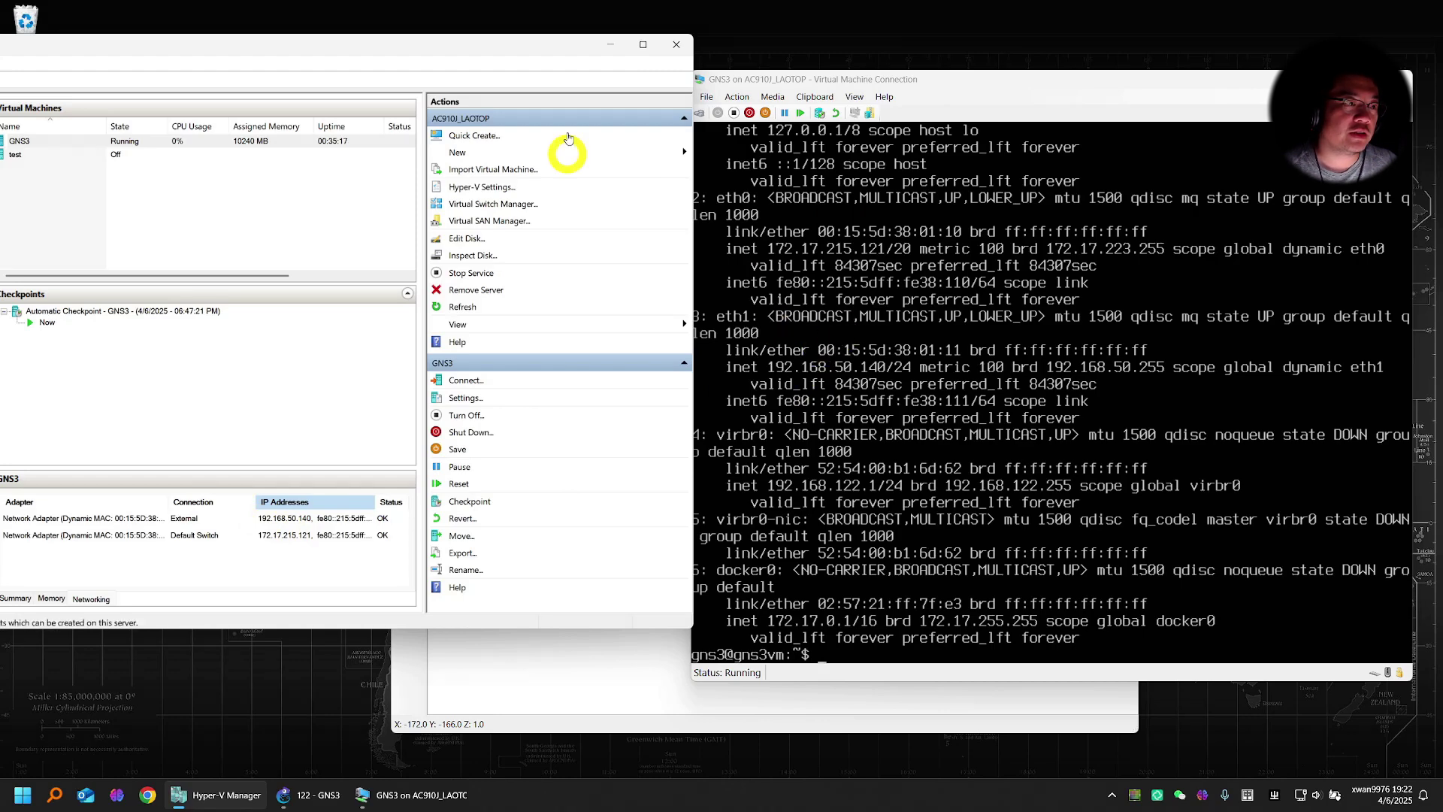
pyautogui.moveTo(466, 43); pyautogui.dragTo(590, 91)
pyautogui.click(925, 329)
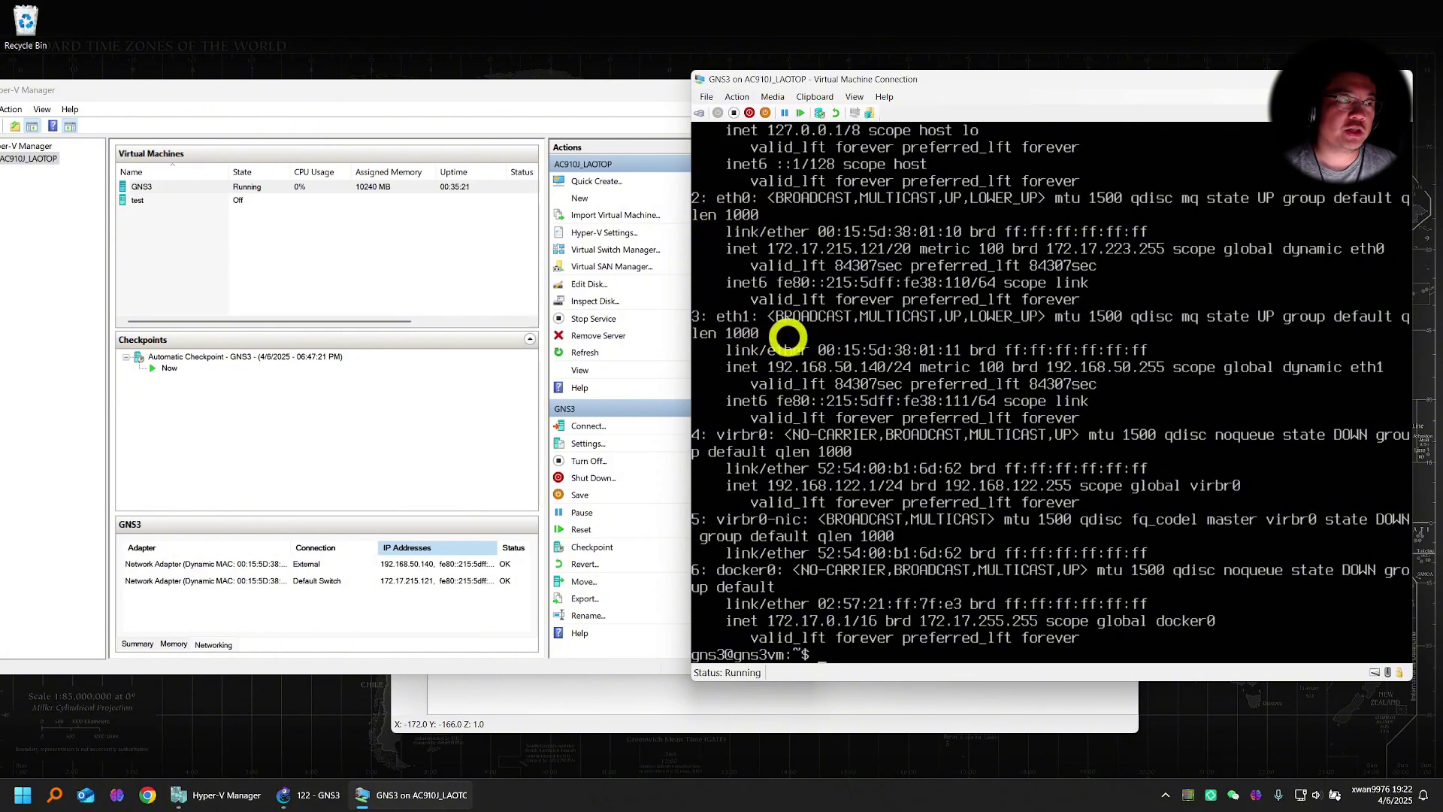
pyautogui.click(622, 695)
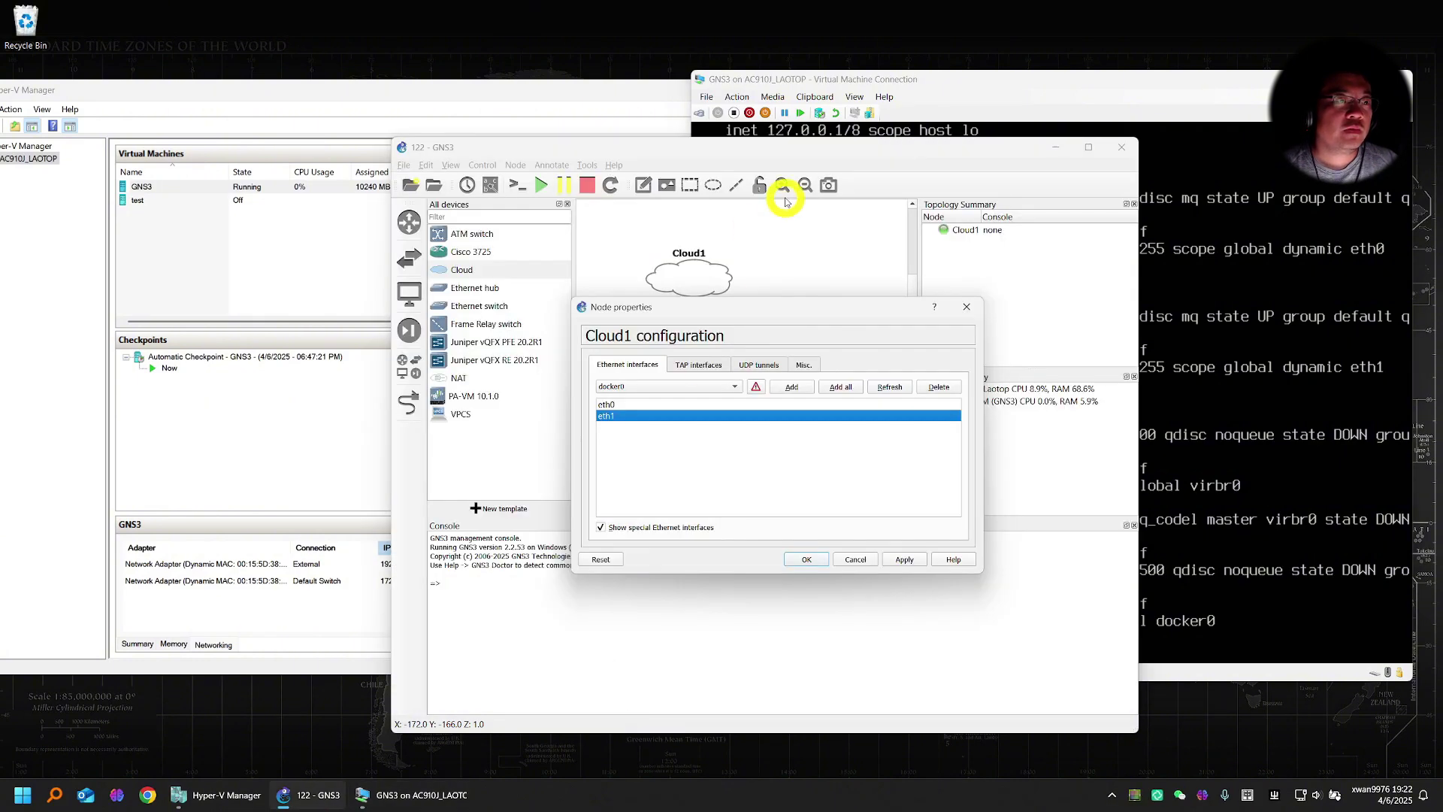
pyautogui.click(627, 404)
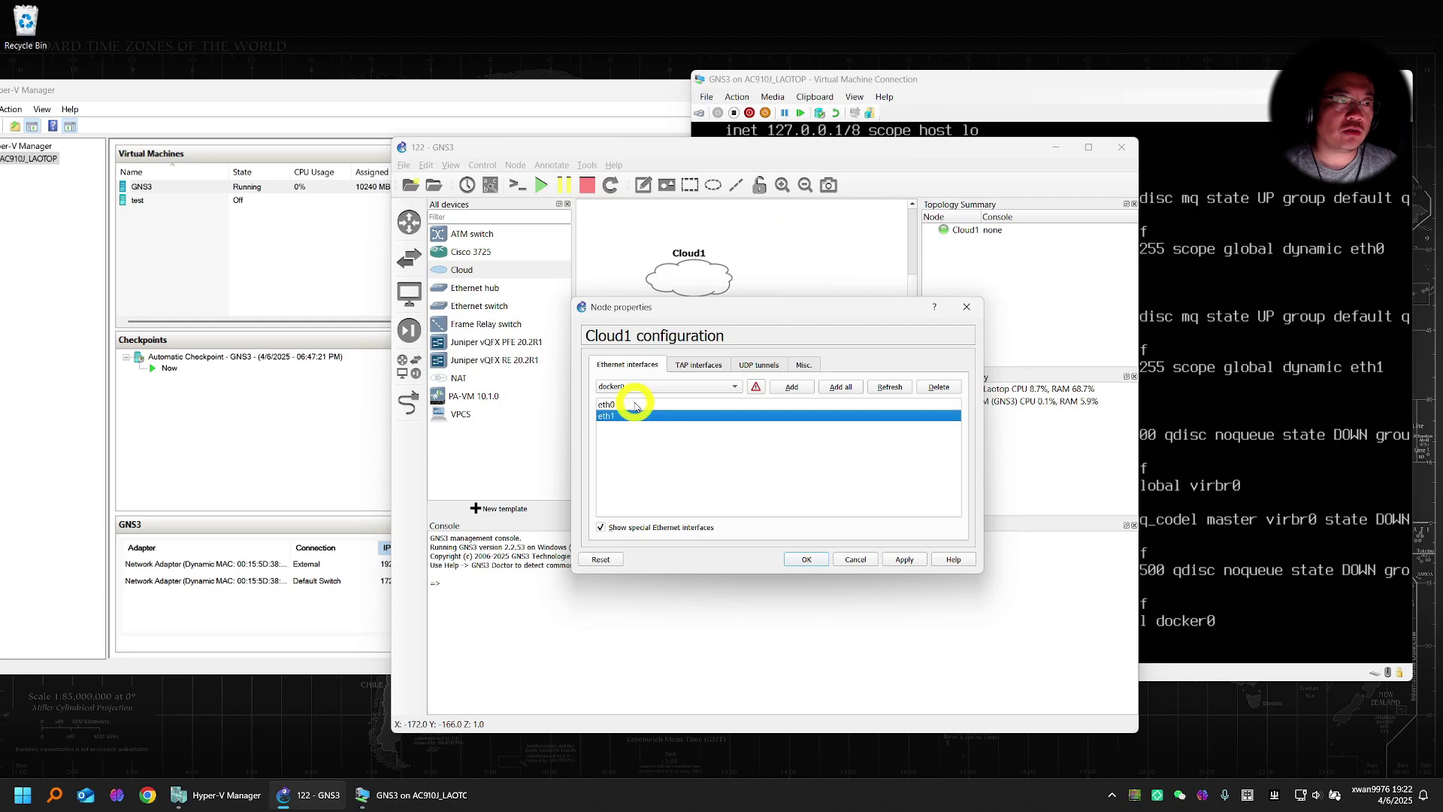
pyautogui.click(1220, 338)
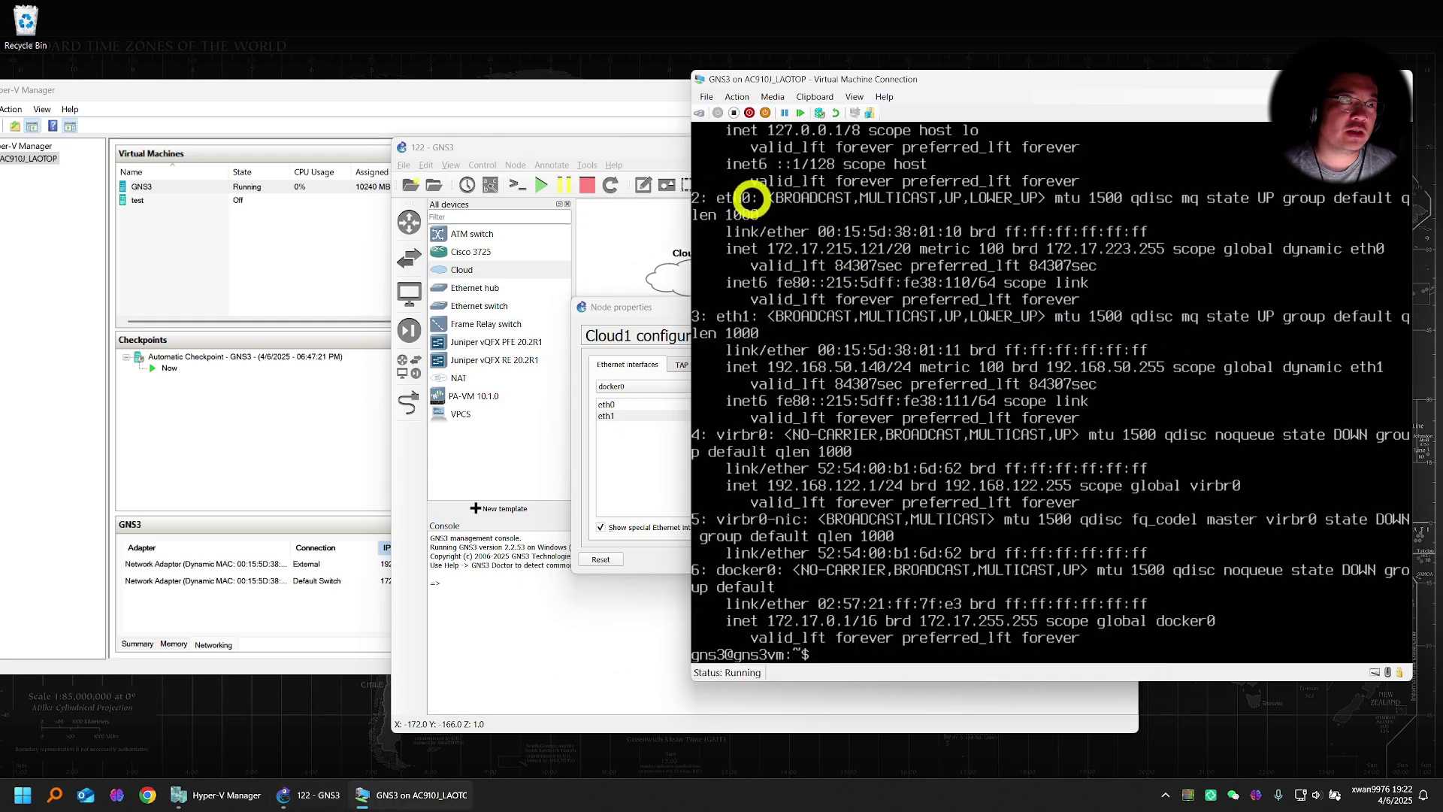
# Close Cloud1's configuration and add VPCS hosts PC1 and PC2 on the GNS3 VM server.
pyautogui.click(665, 315)
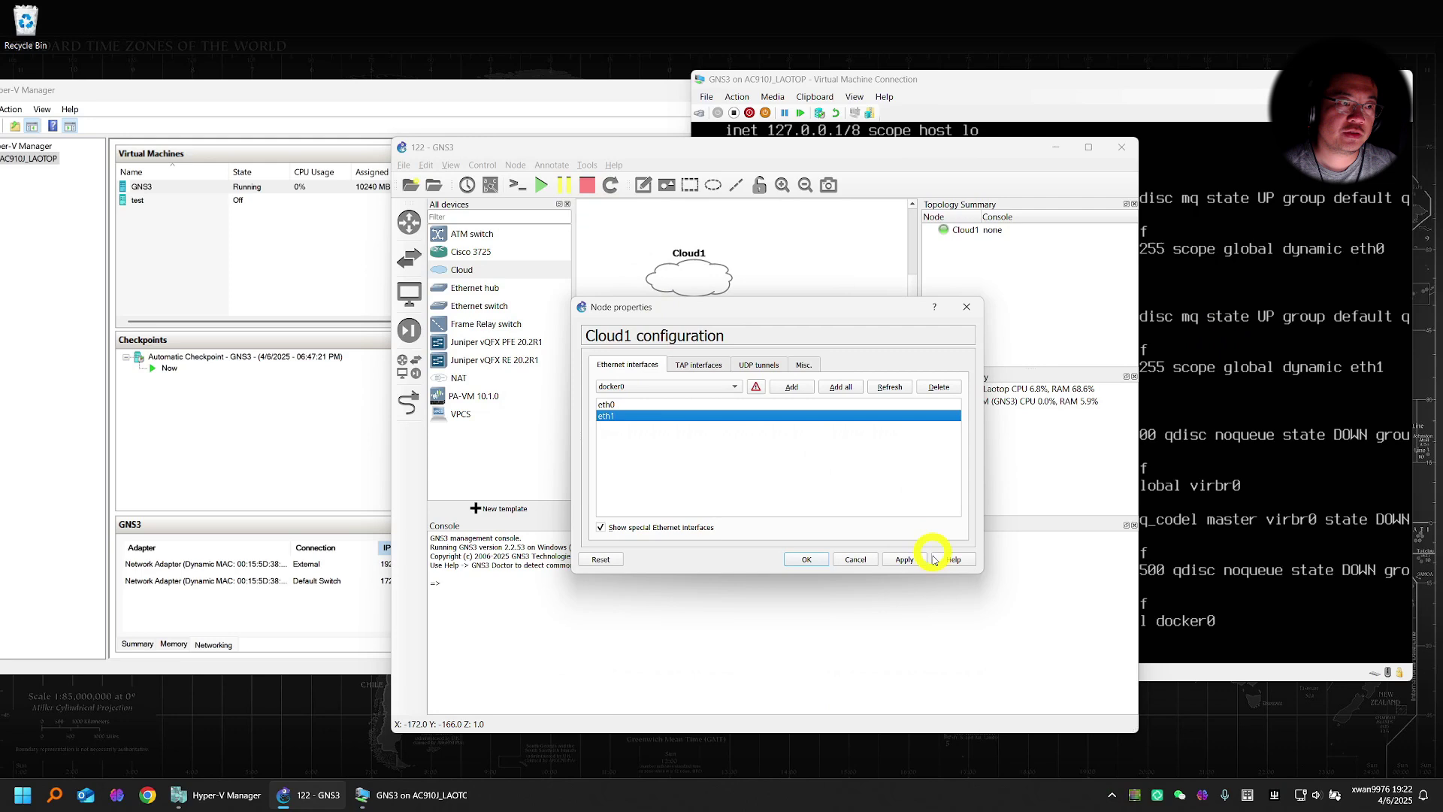
pyautogui.click(810, 560)
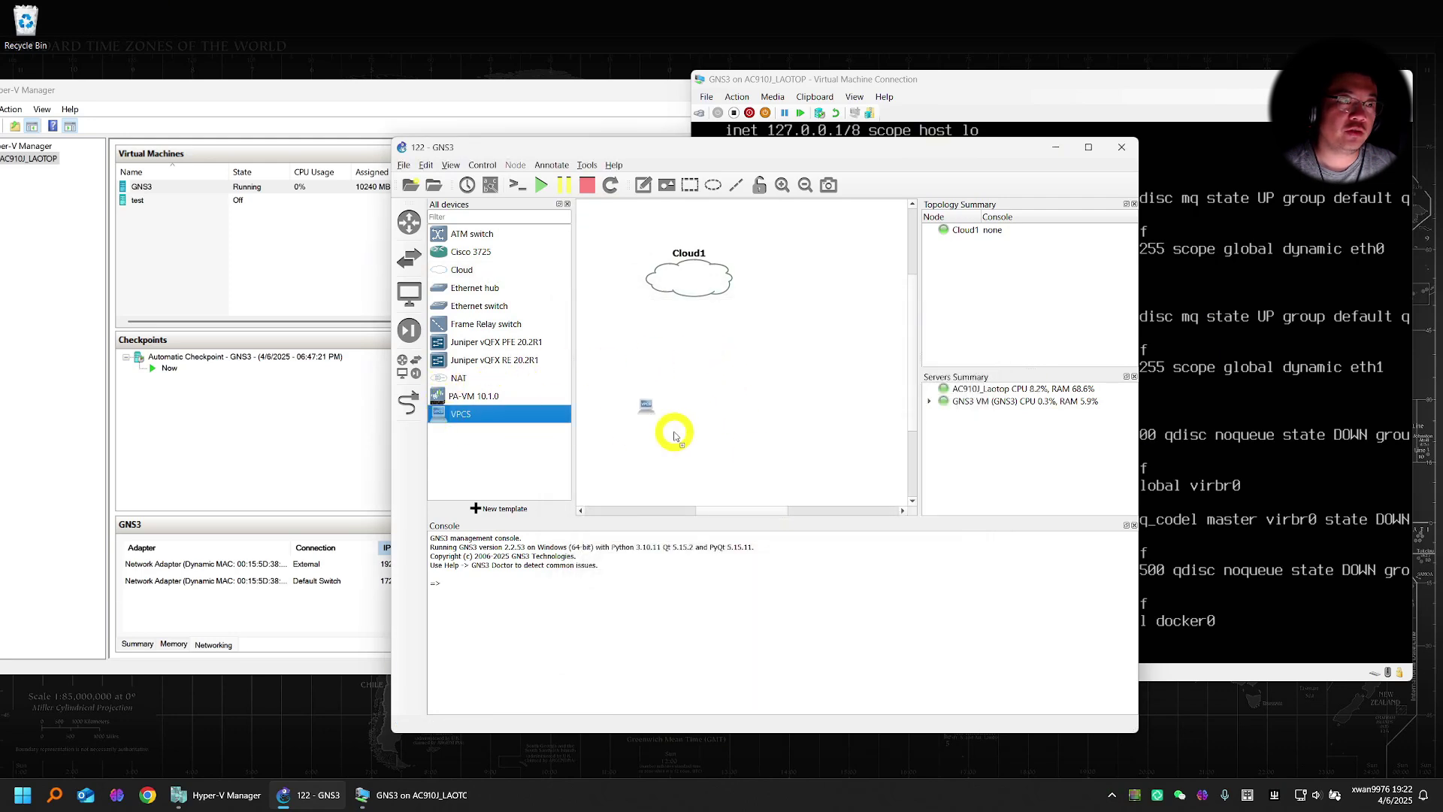
pyautogui.moveTo(440, 421); pyautogui.dragTo(674, 431)
pyautogui.click(744, 444)
pyautogui.click(740, 460)
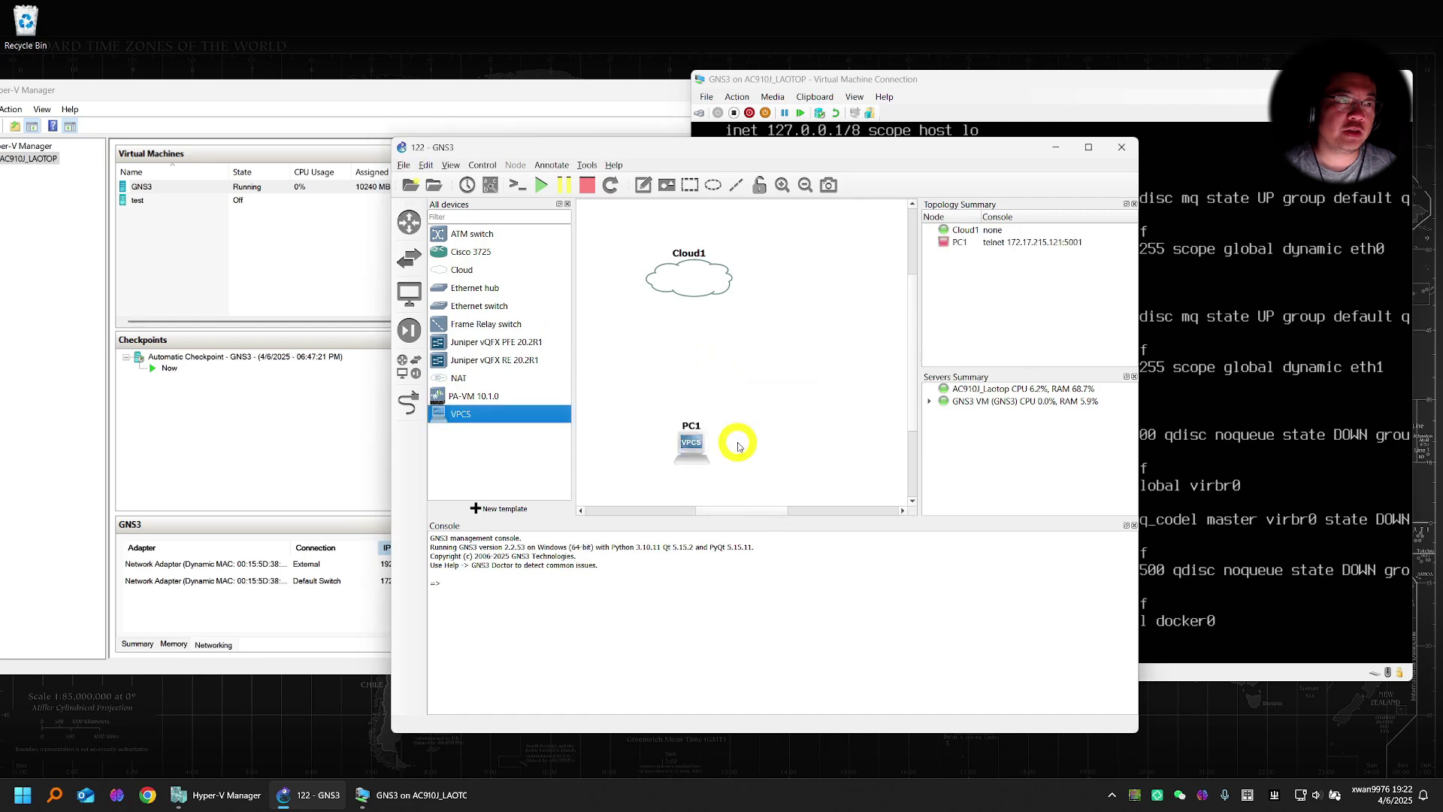
pyautogui.click(473, 414)
pyautogui.moveTo(474, 414)
pyautogui.mouseDown()
pyautogui.moveTo(803, 440)
pyautogui.moveTo(767, 391)
pyautogui.mouseUp()
pyautogui.click(744, 443)
pyautogui.click(741, 461)
# Link PC1 and PC2 each to a Cloud1 interface.
pyautogui.click(408, 403)
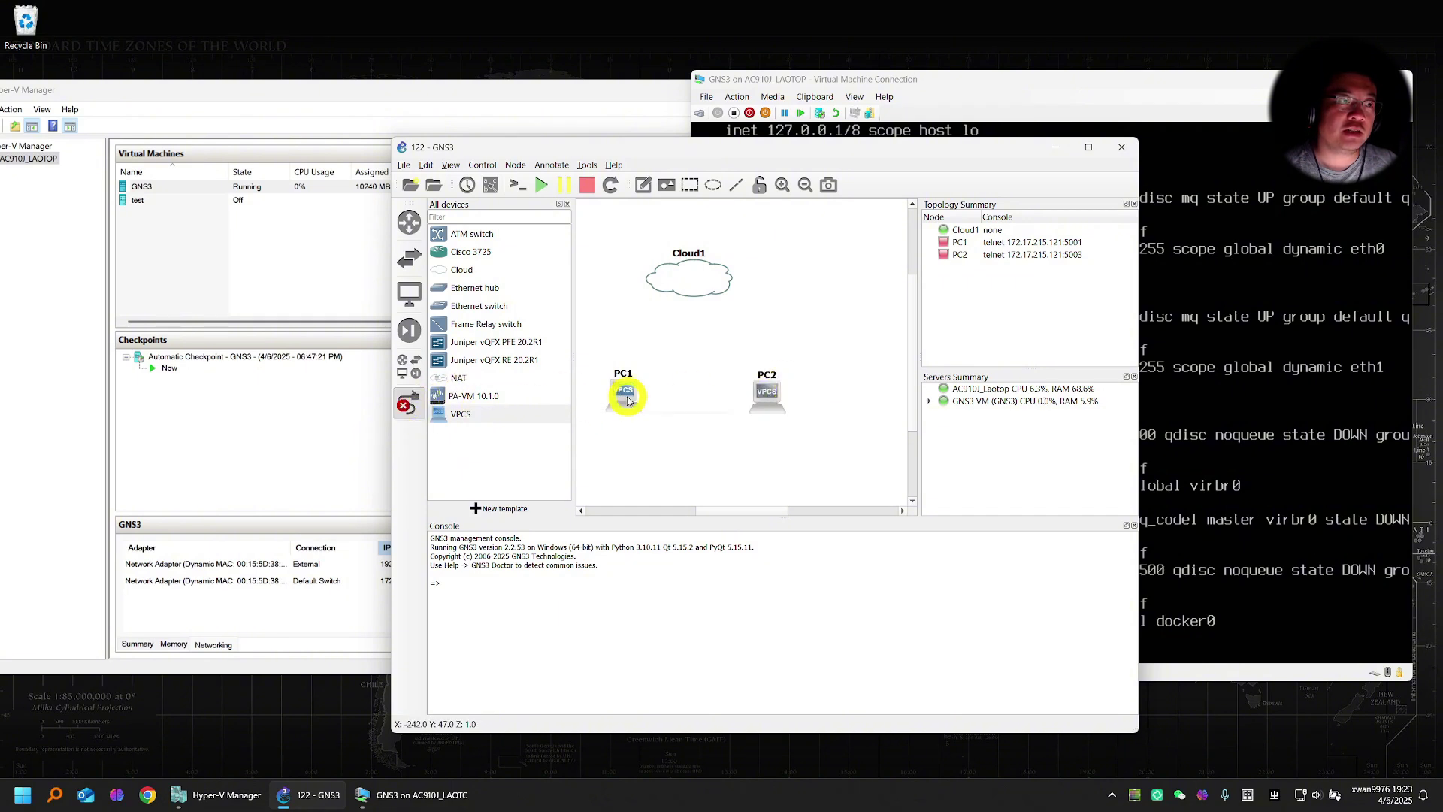
pyautogui.click(623, 391)
pyautogui.click(659, 402)
pyautogui.click(683, 277)
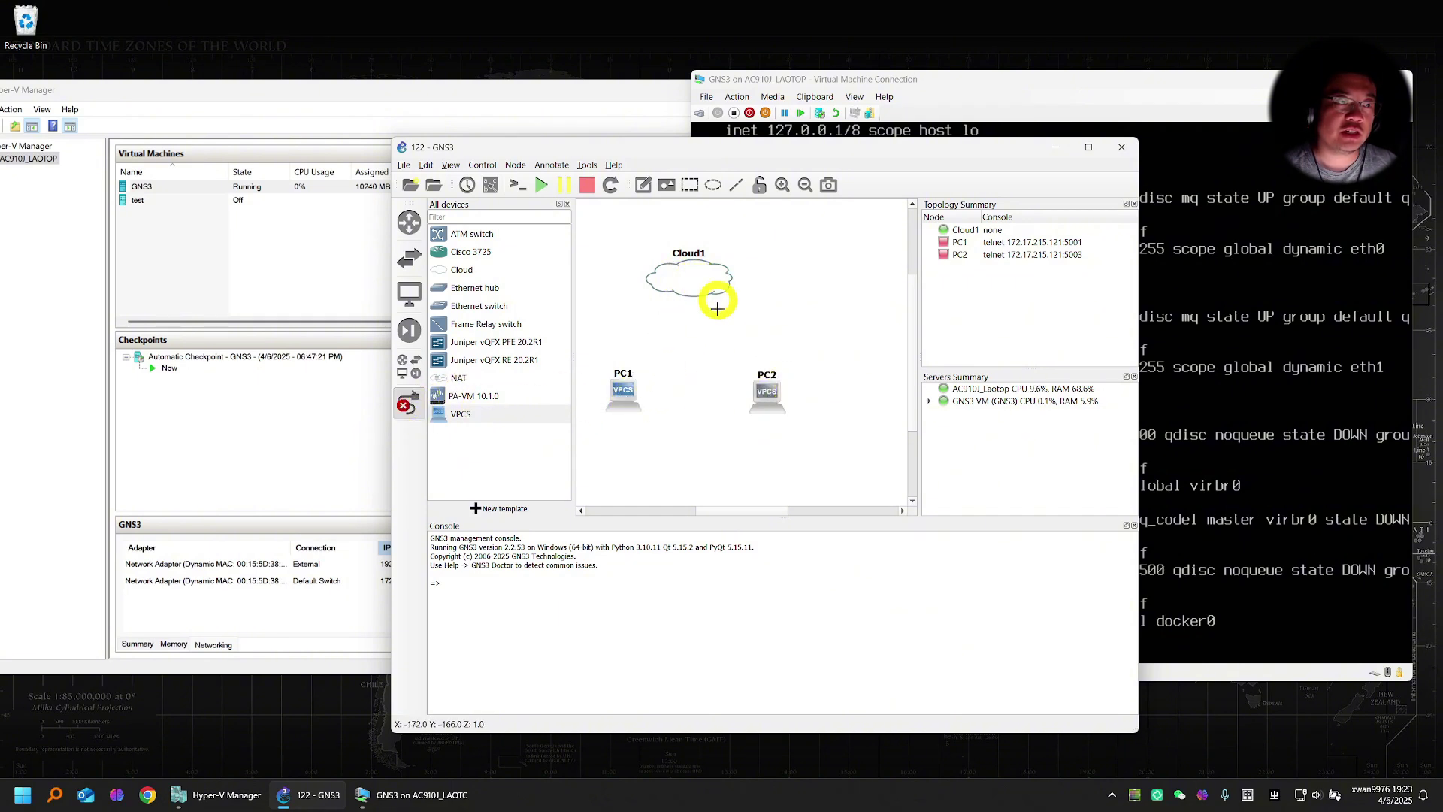
pyautogui.click(765, 390)
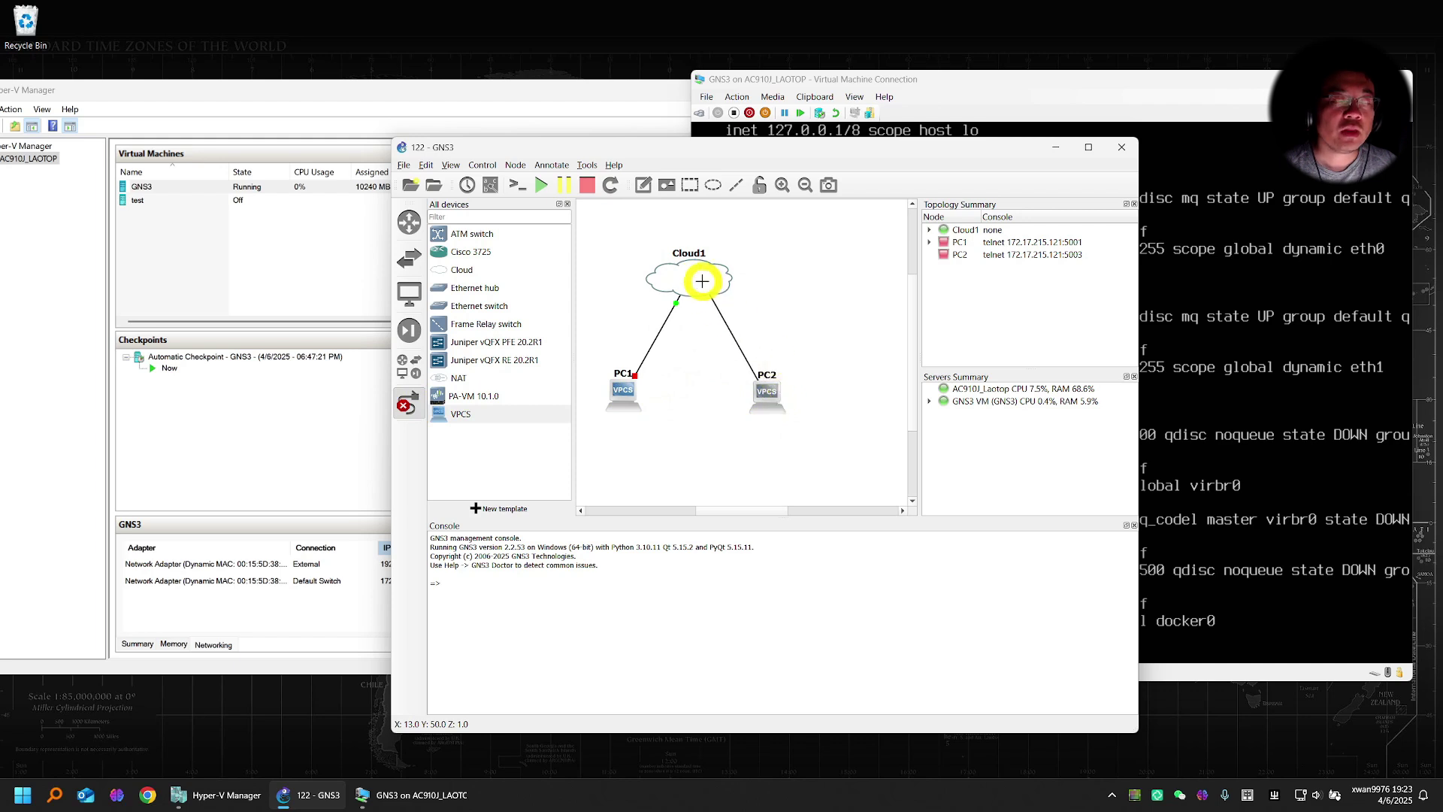
pyautogui.click(703, 283)
pyautogui.click(746, 299)
# Start all devices in the topology and confirm.
pyautogui.moveTo(761, 391); pyautogui.dragTo(765, 373)
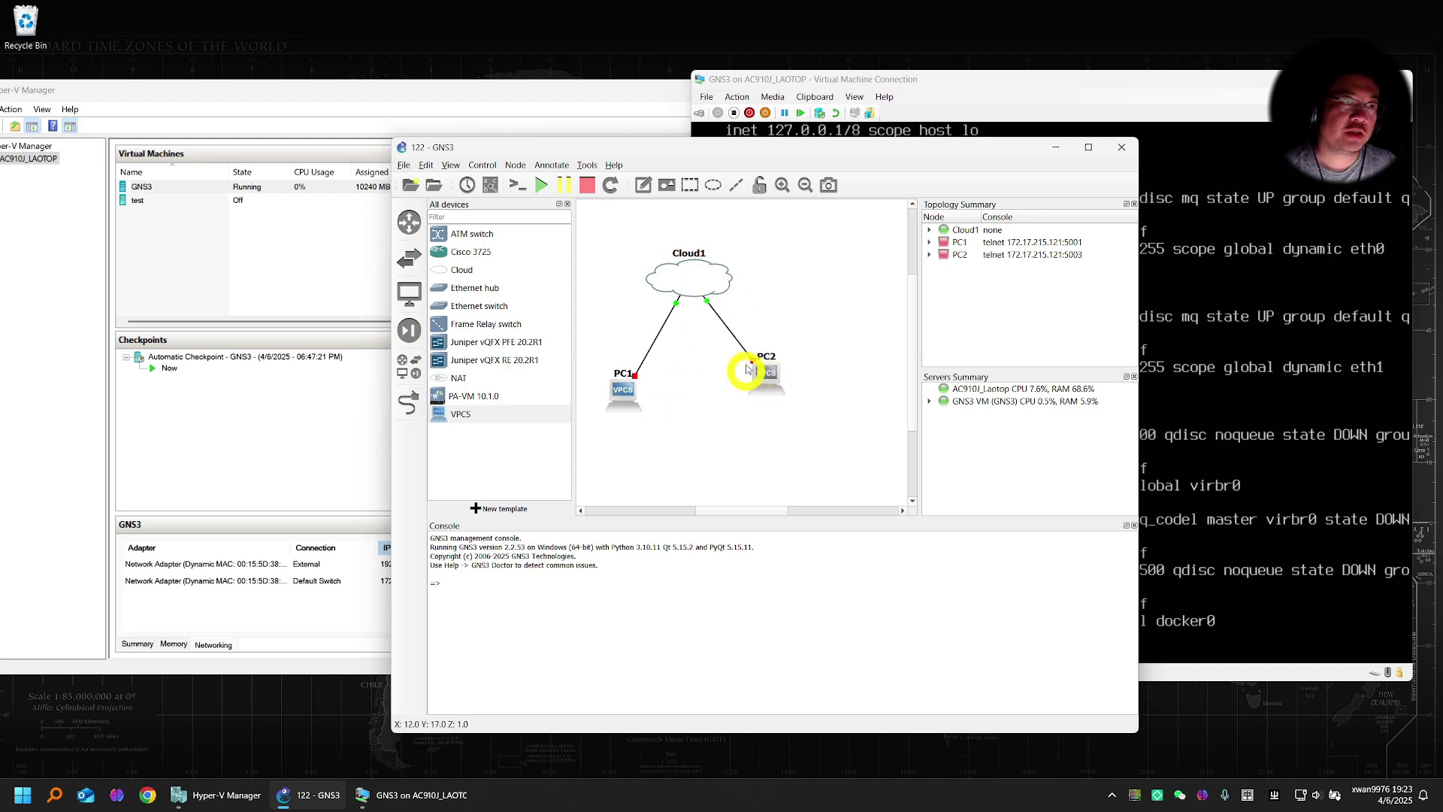
pyautogui.click(541, 183)
pyautogui.click(787, 459)
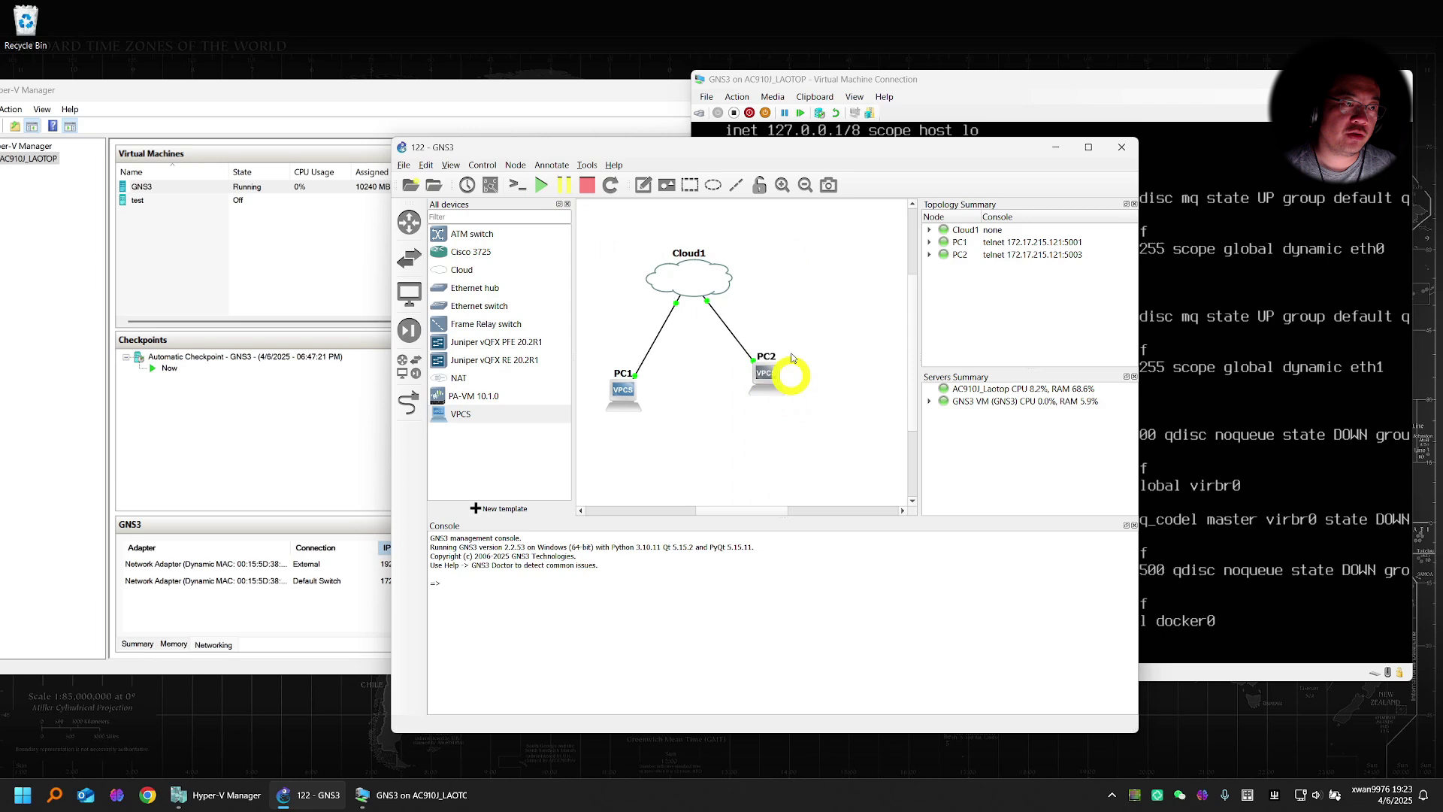
pyautogui.moveTo(803, 149); pyautogui.dragTo(484, 97)
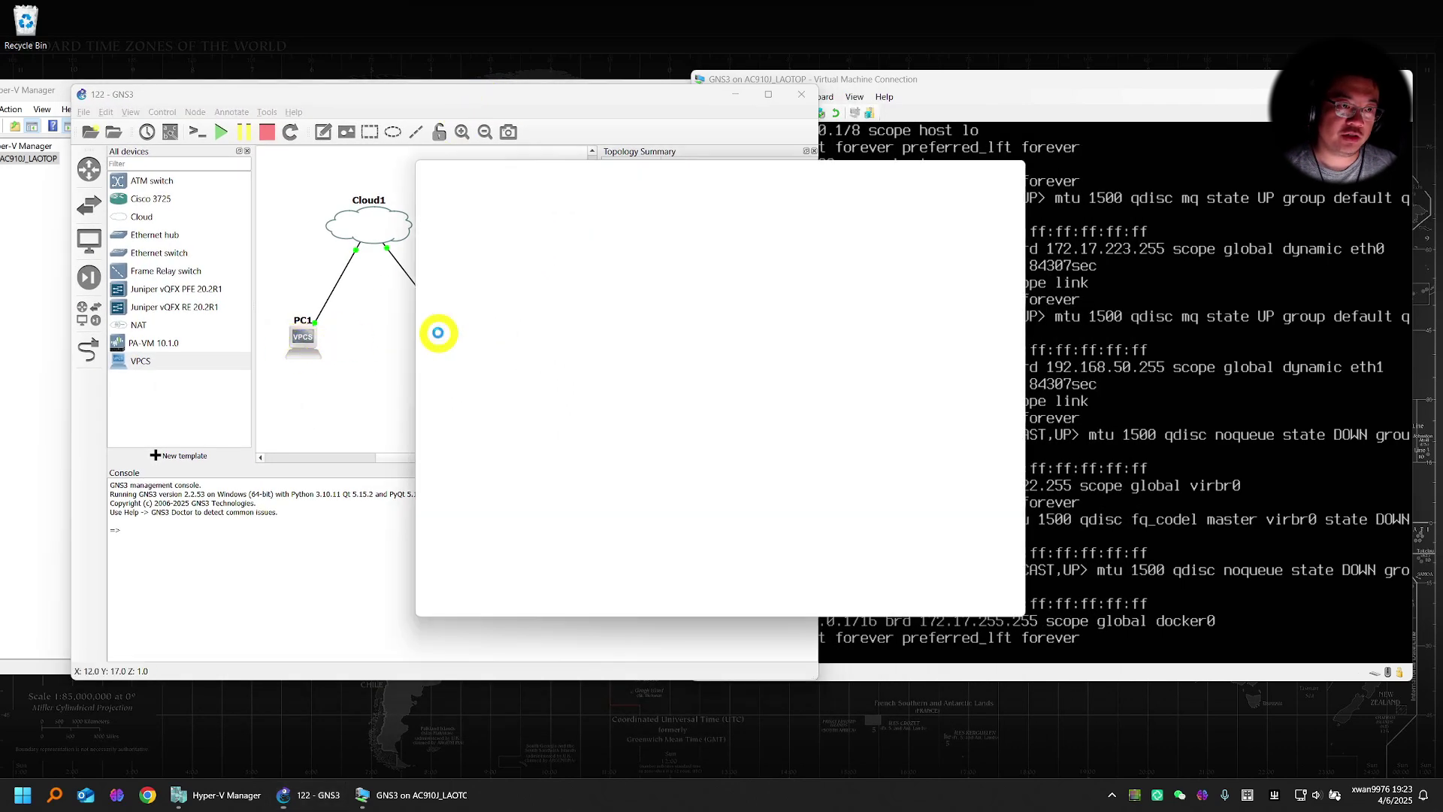
# Arrange the console windows and request a DHCP address for PC1 with 'ip dhcp -d'.
pyautogui.moveTo(592, 164); pyautogui.dragTo(889, 180)
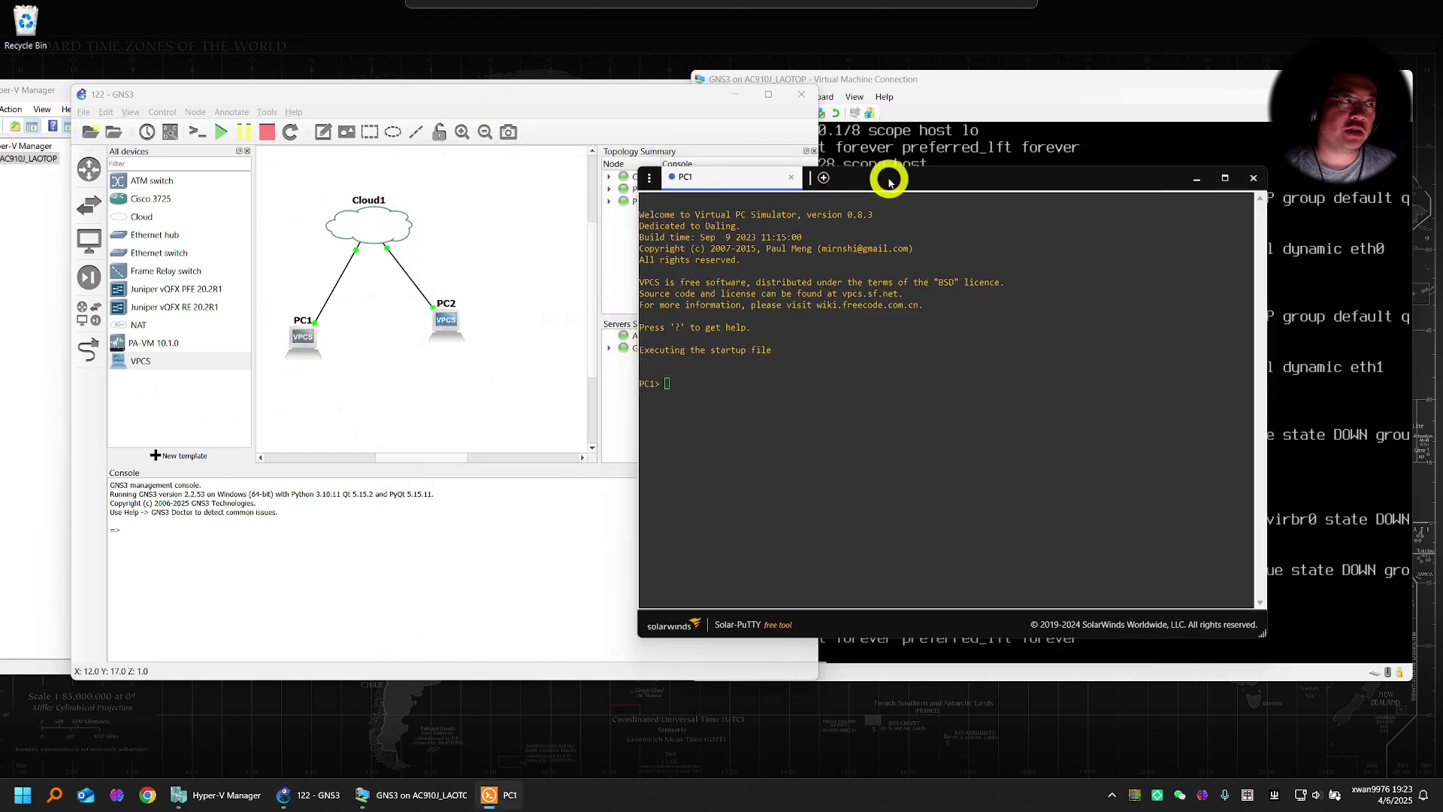
pyautogui.click(445, 322)
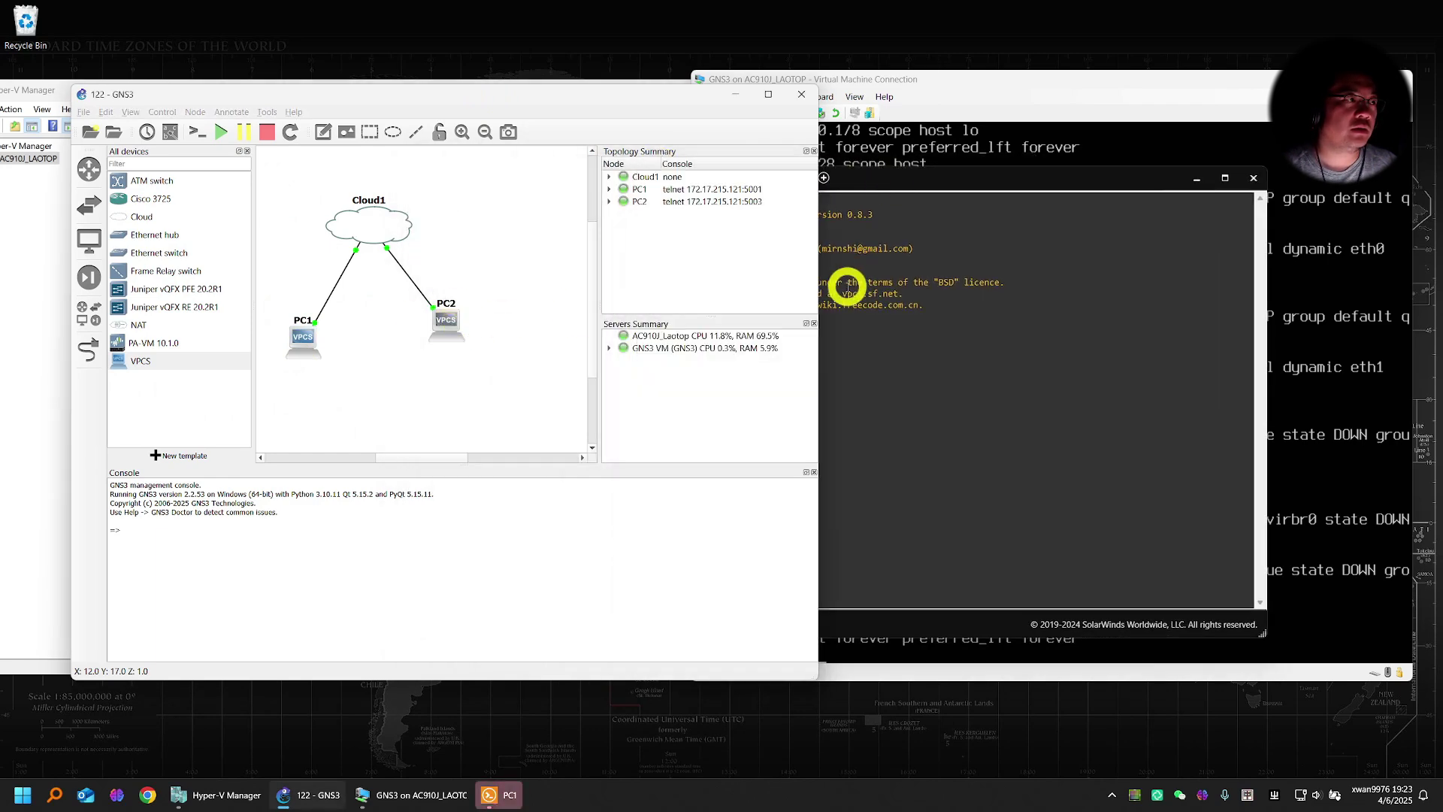
pyautogui.moveTo(1011, 184); pyautogui.dragTo(722, 183)
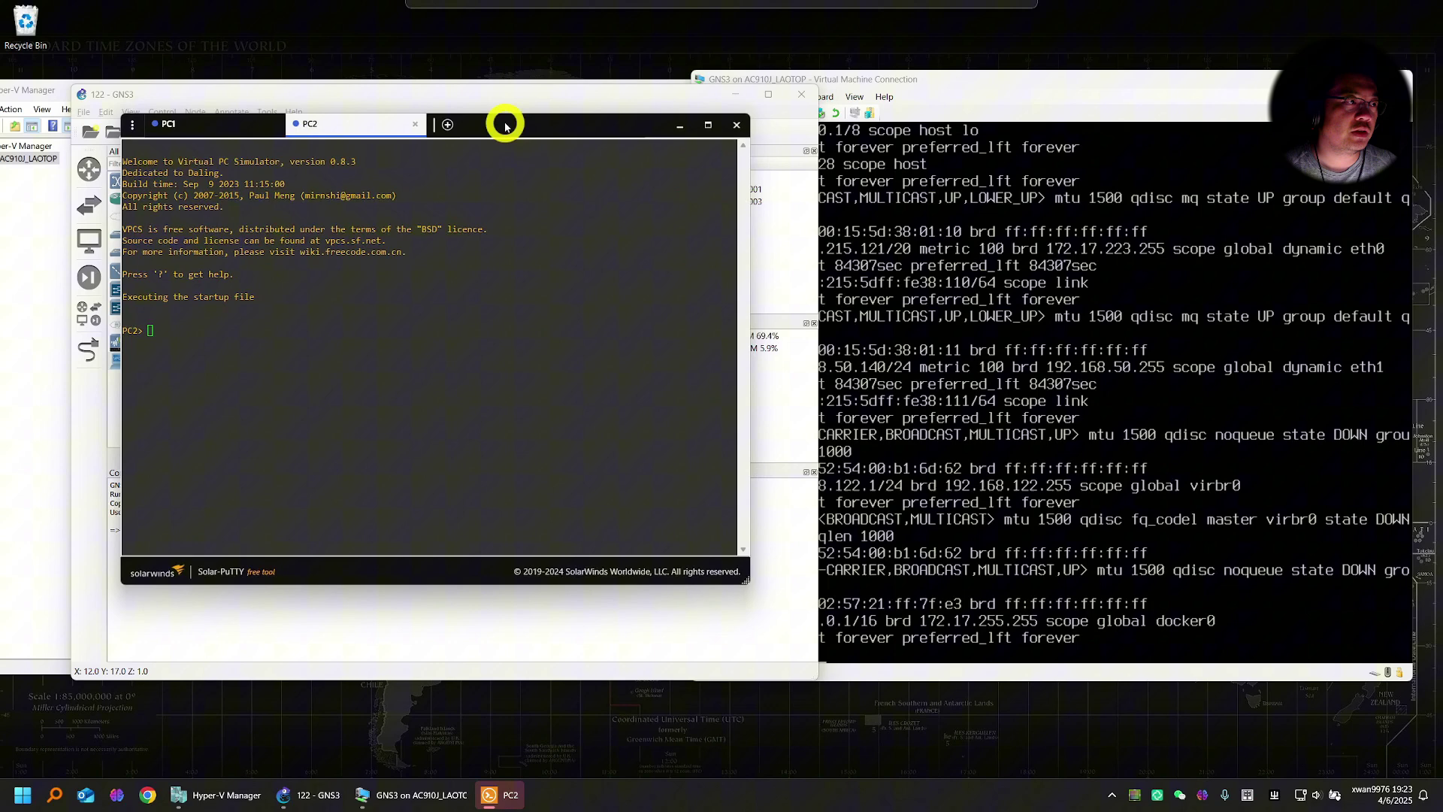
pyautogui.click(981, 84)
pyautogui.click(506, 132)
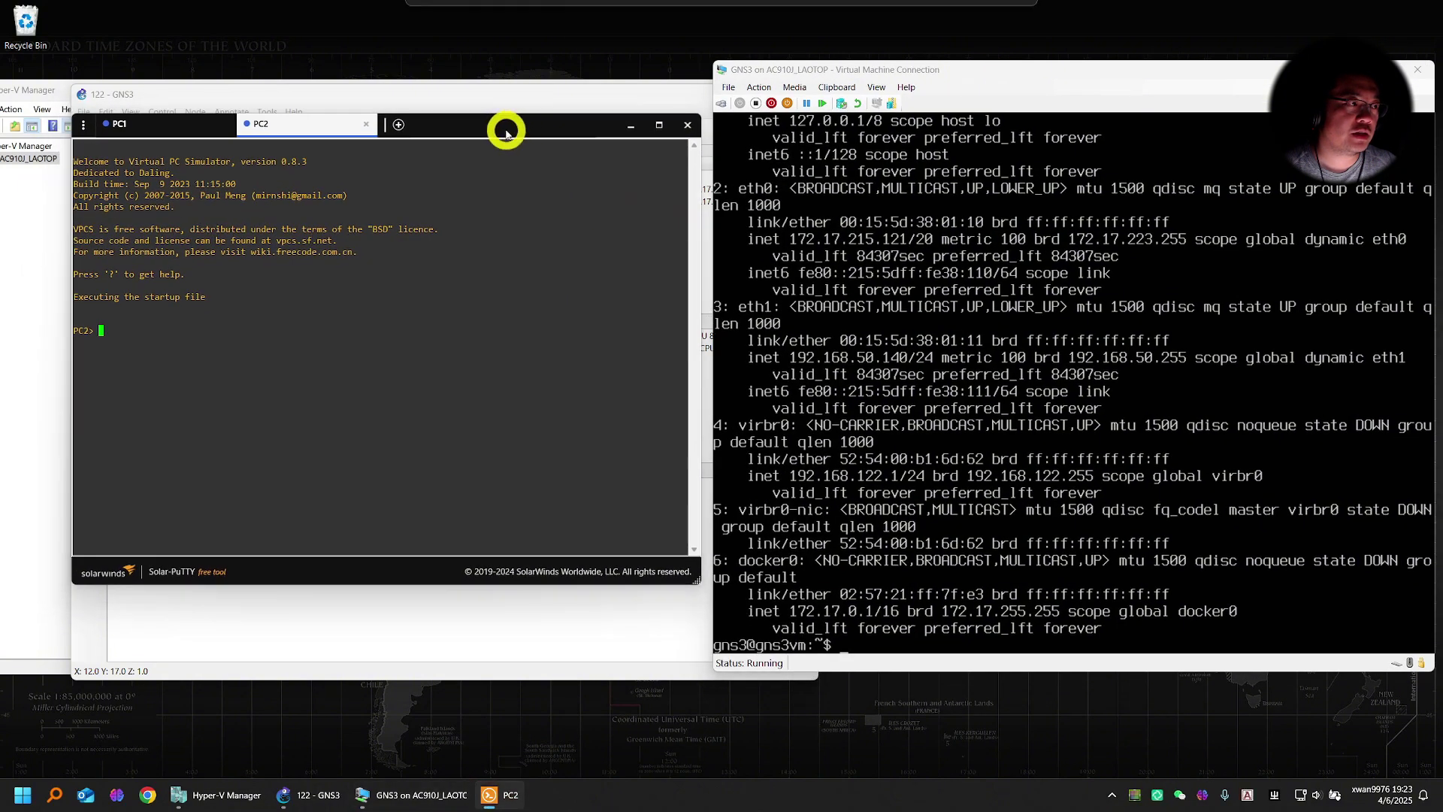
pyautogui.click(145, 123)
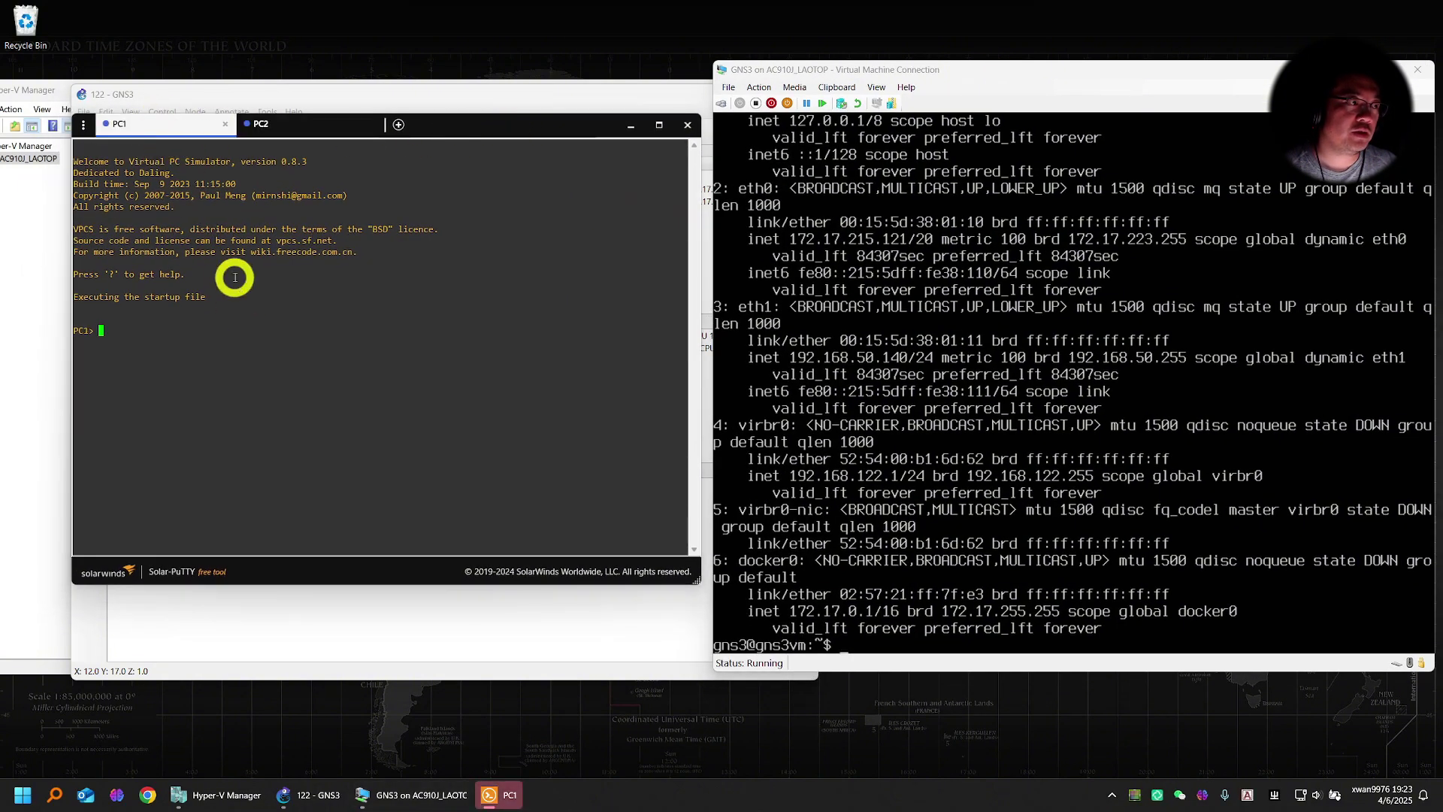
pyautogui.press('Return')
pyautogui.press('Return')
pyautogui.write('a')
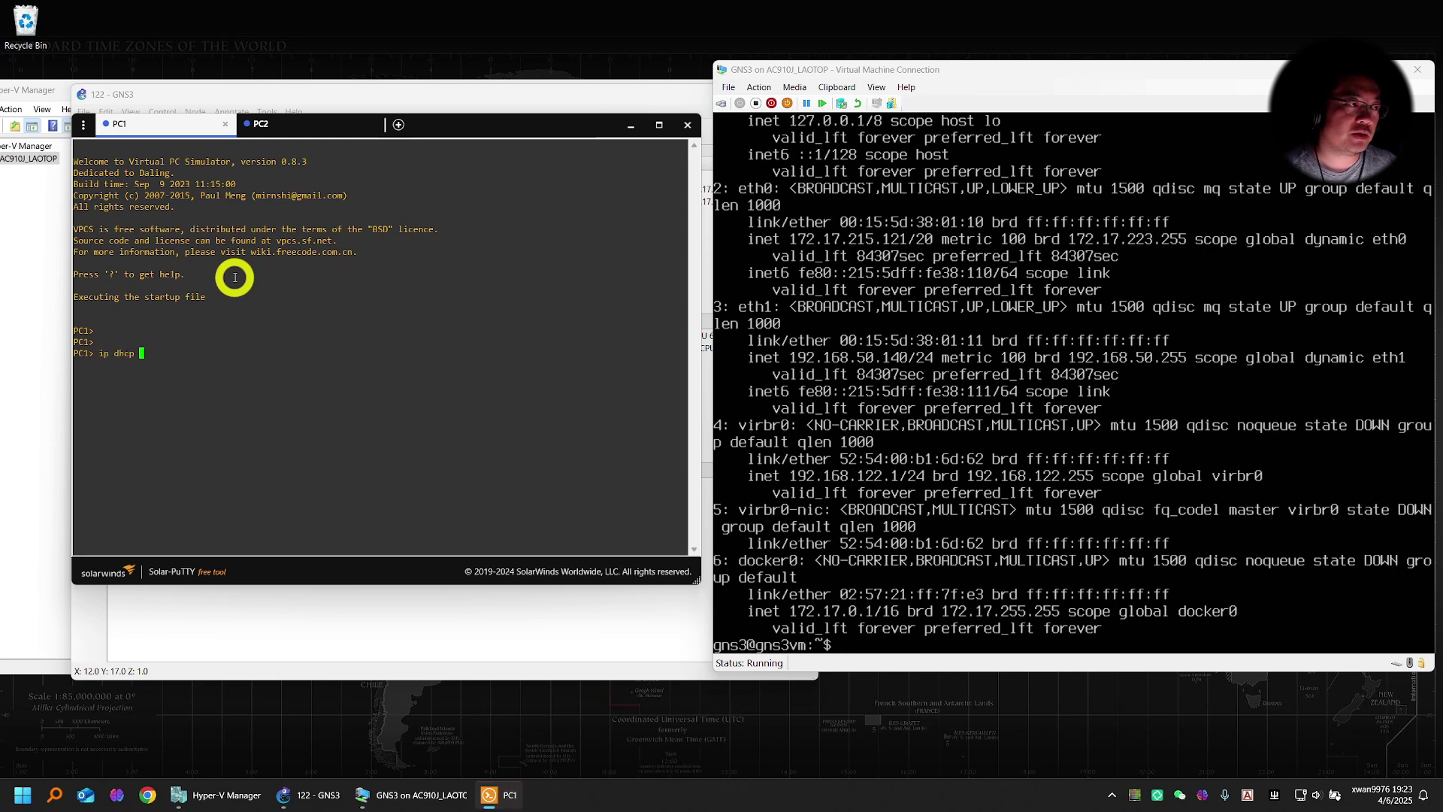
pyautogui.press('Return')
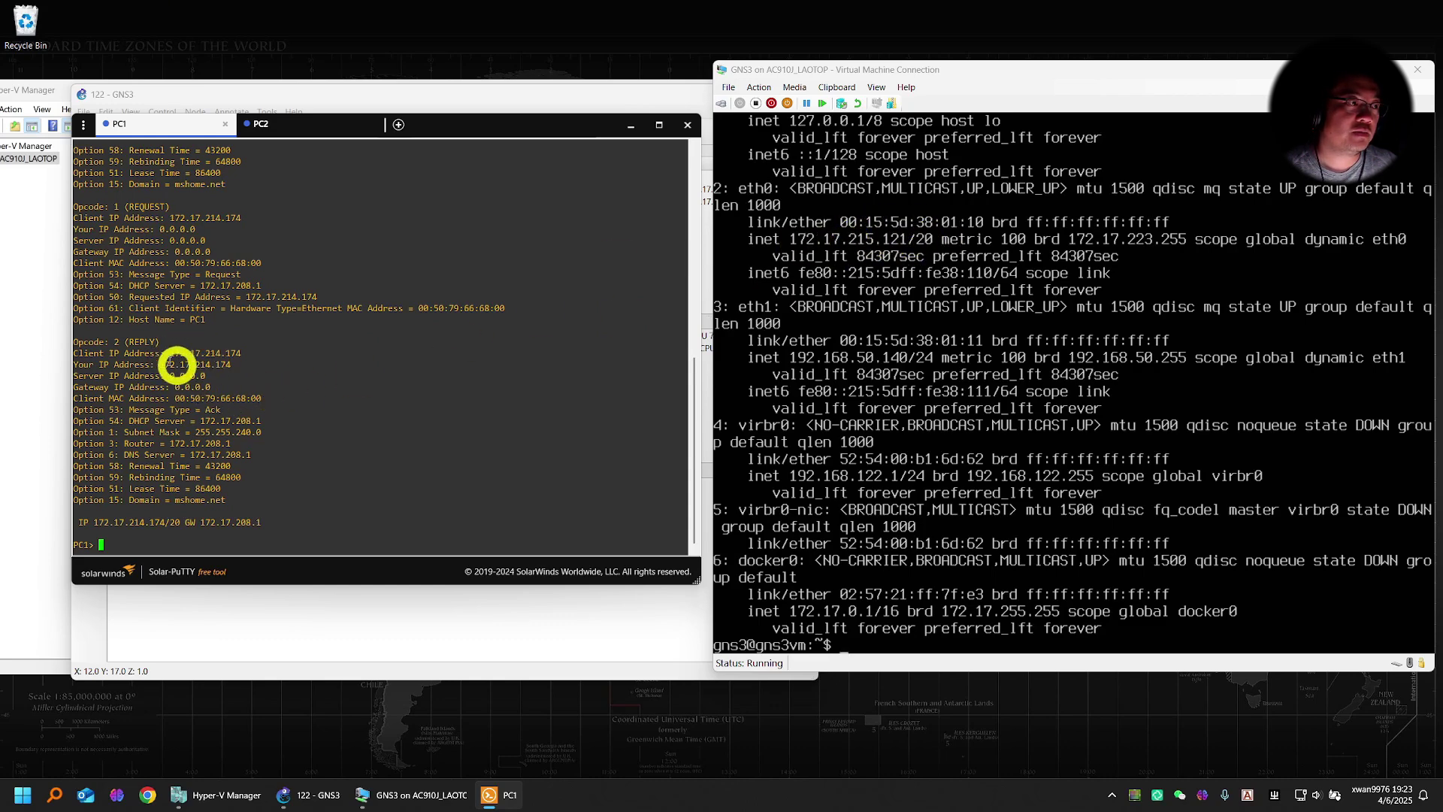
pyautogui.moveTo(299, 124)
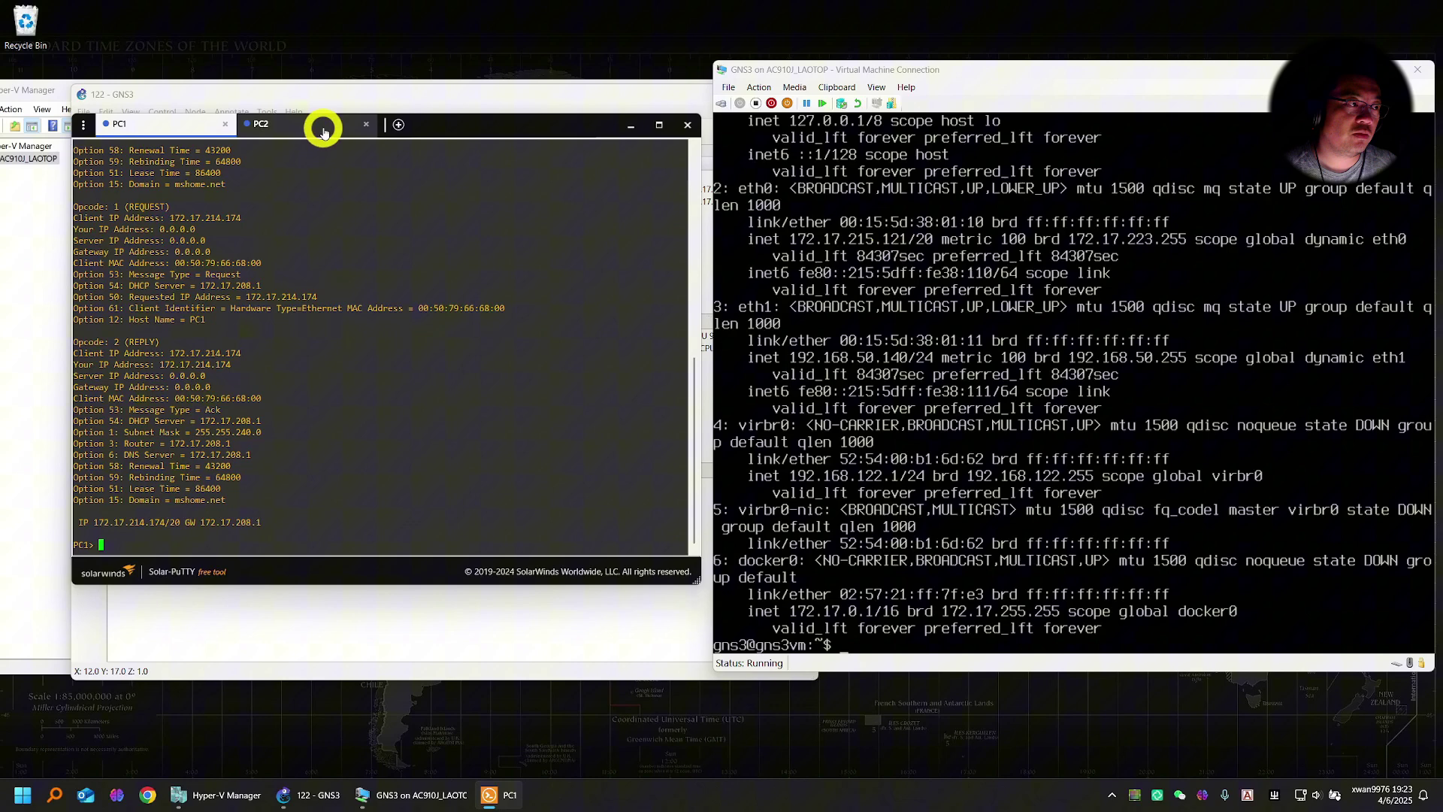
# Request a DHCP address for PC2, obtaining 192.168.50.153/24 with gateway 192.168.50.1.
pyautogui.click(323, 127)
pyautogui.write('ip dpch')
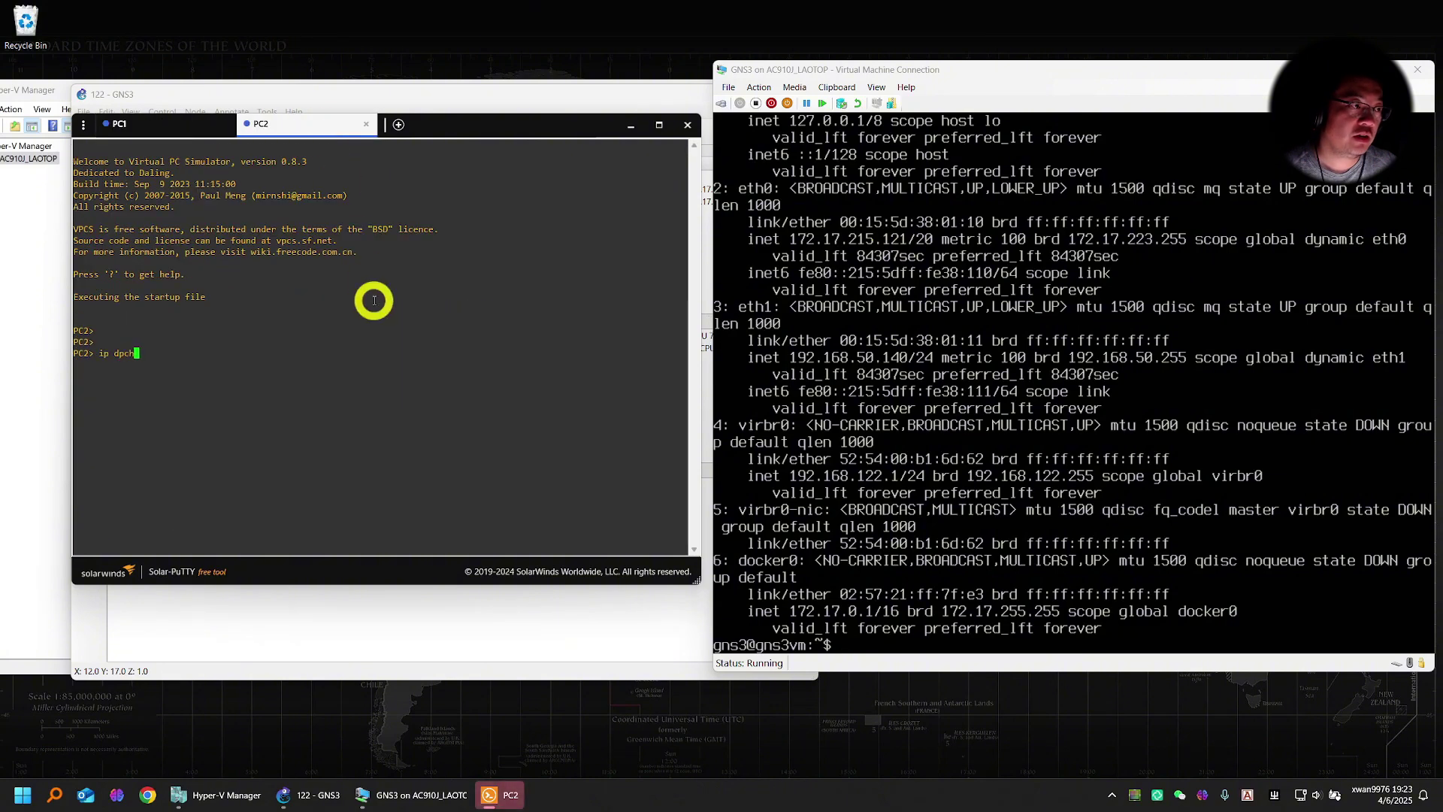
pyautogui.press('BackSpace')
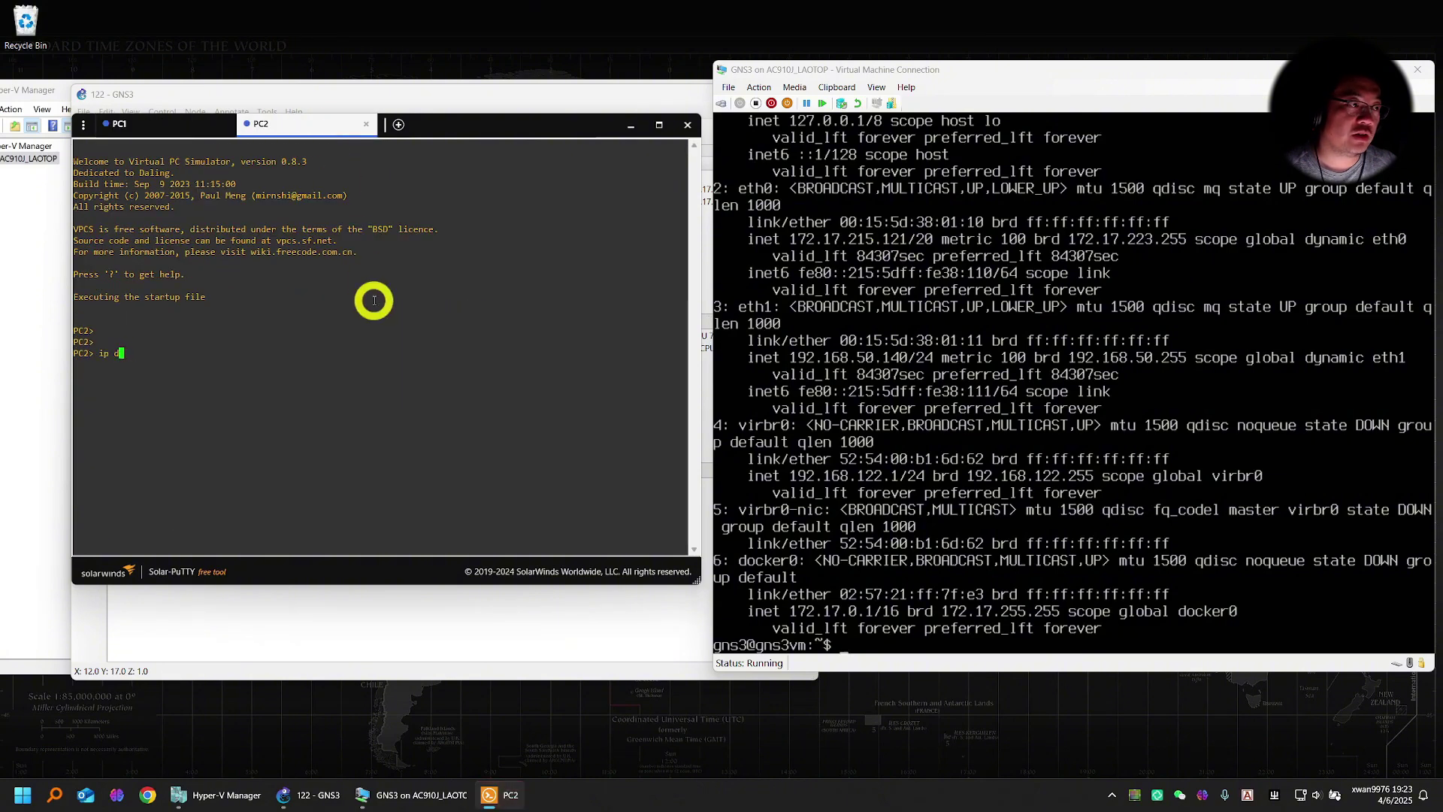
pyautogui.write('hcp -')
pyautogui.press('Return')
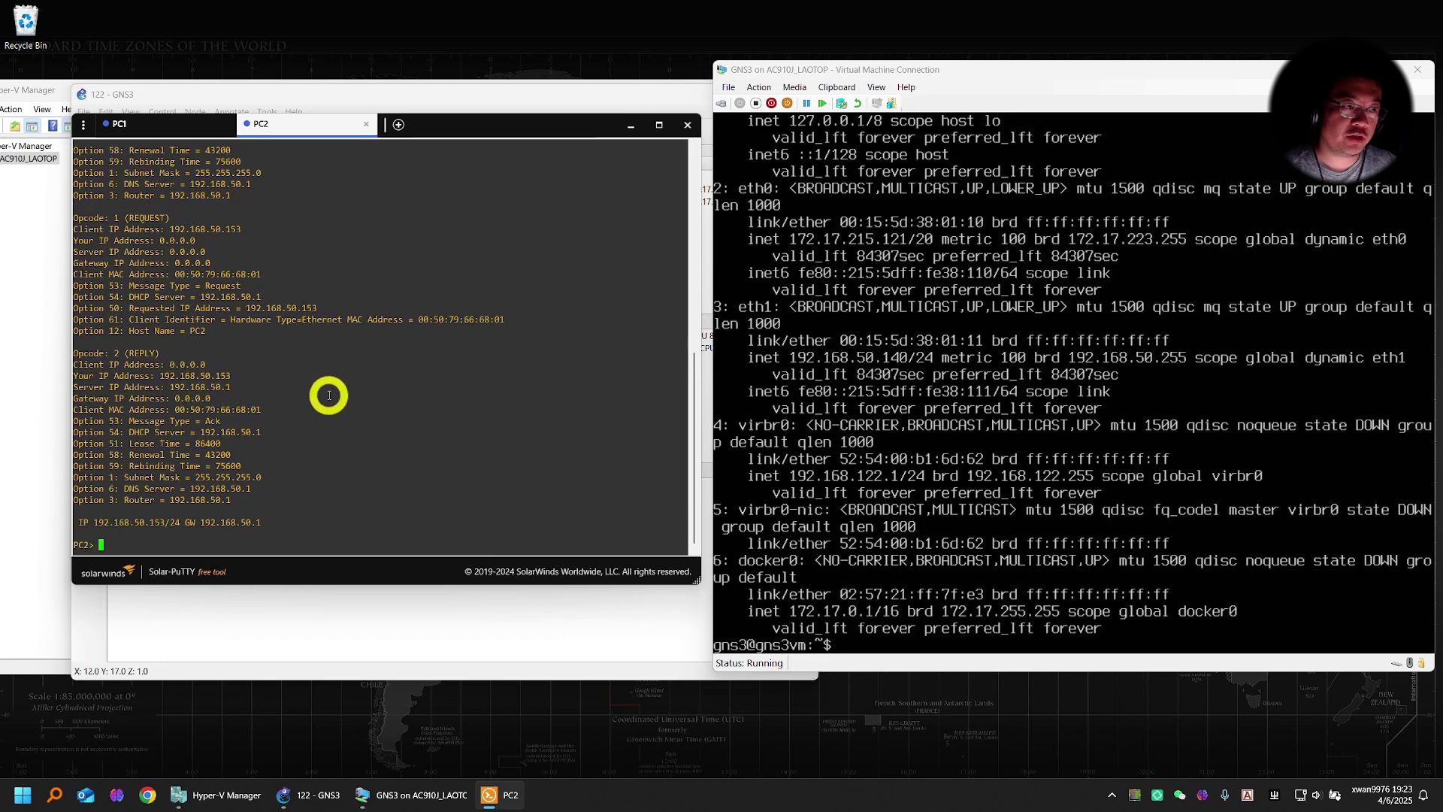
pyautogui.write('ping 192')
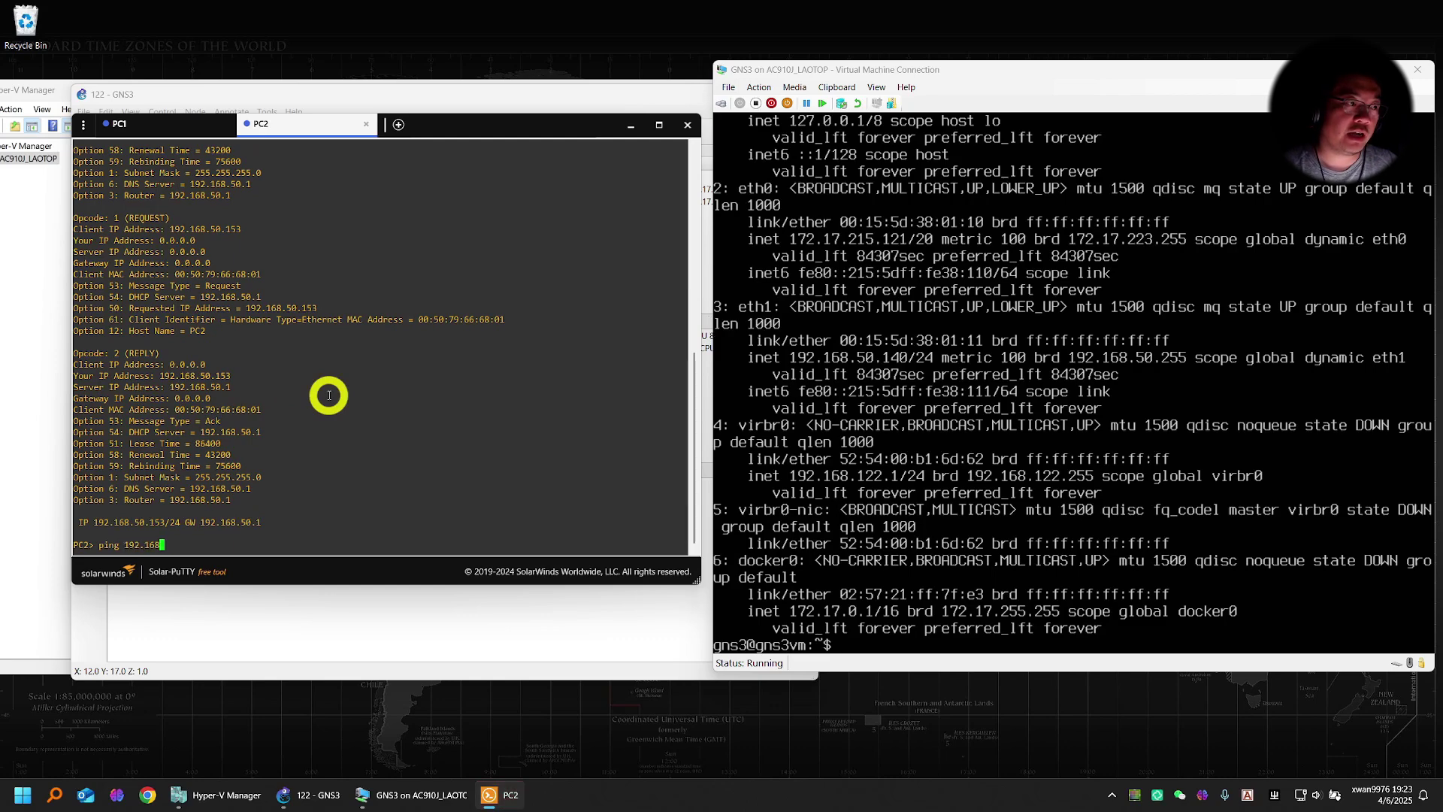
pyautogui.write('.1')
# Ping 192.168.50.1 from PC2 and 172.17.208.1 from PC1.
pyautogui.press('Return')
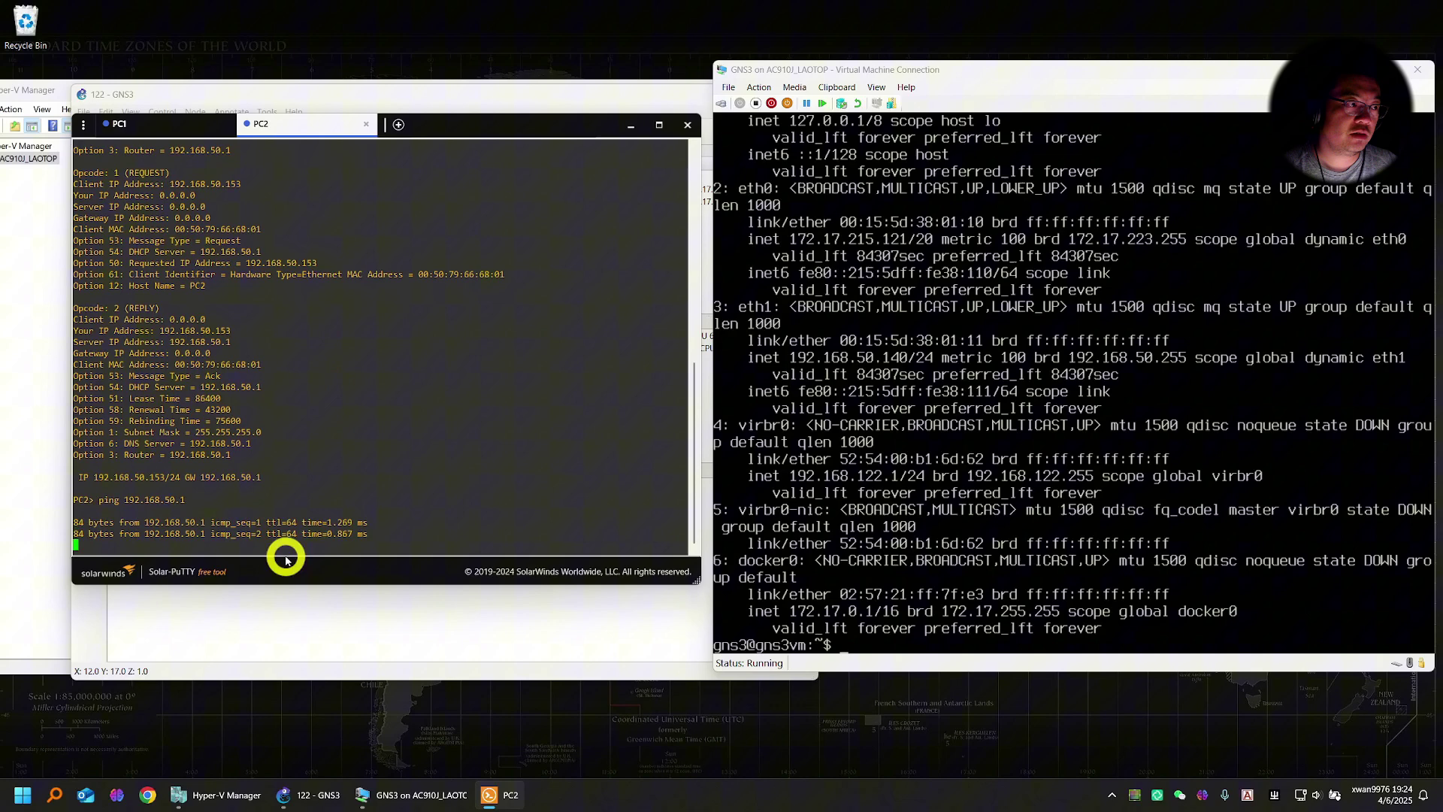
pyautogui.click(164, 128)
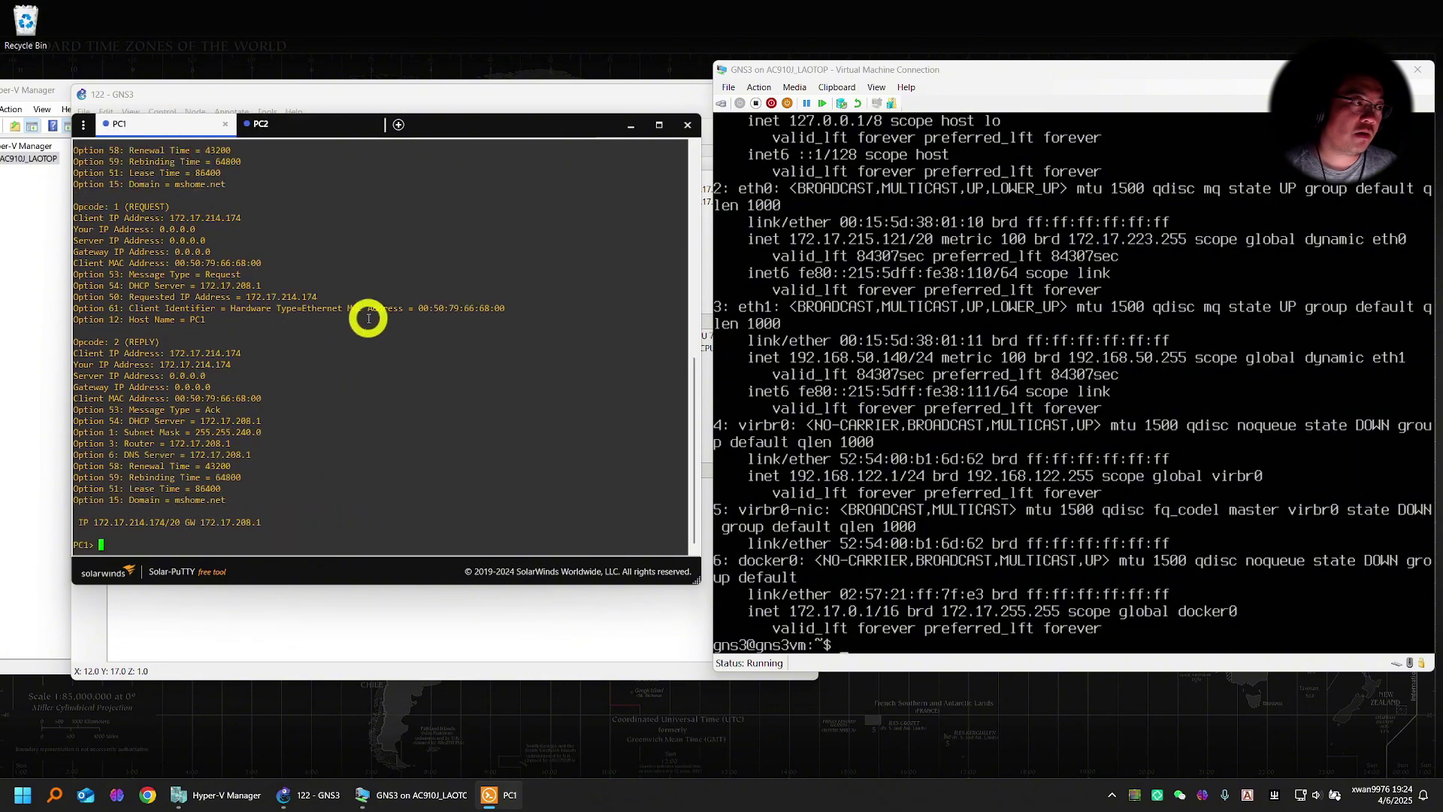
pyautogui.press('Return')
pyautogui.press('Return')
pyautogui.write('ping')
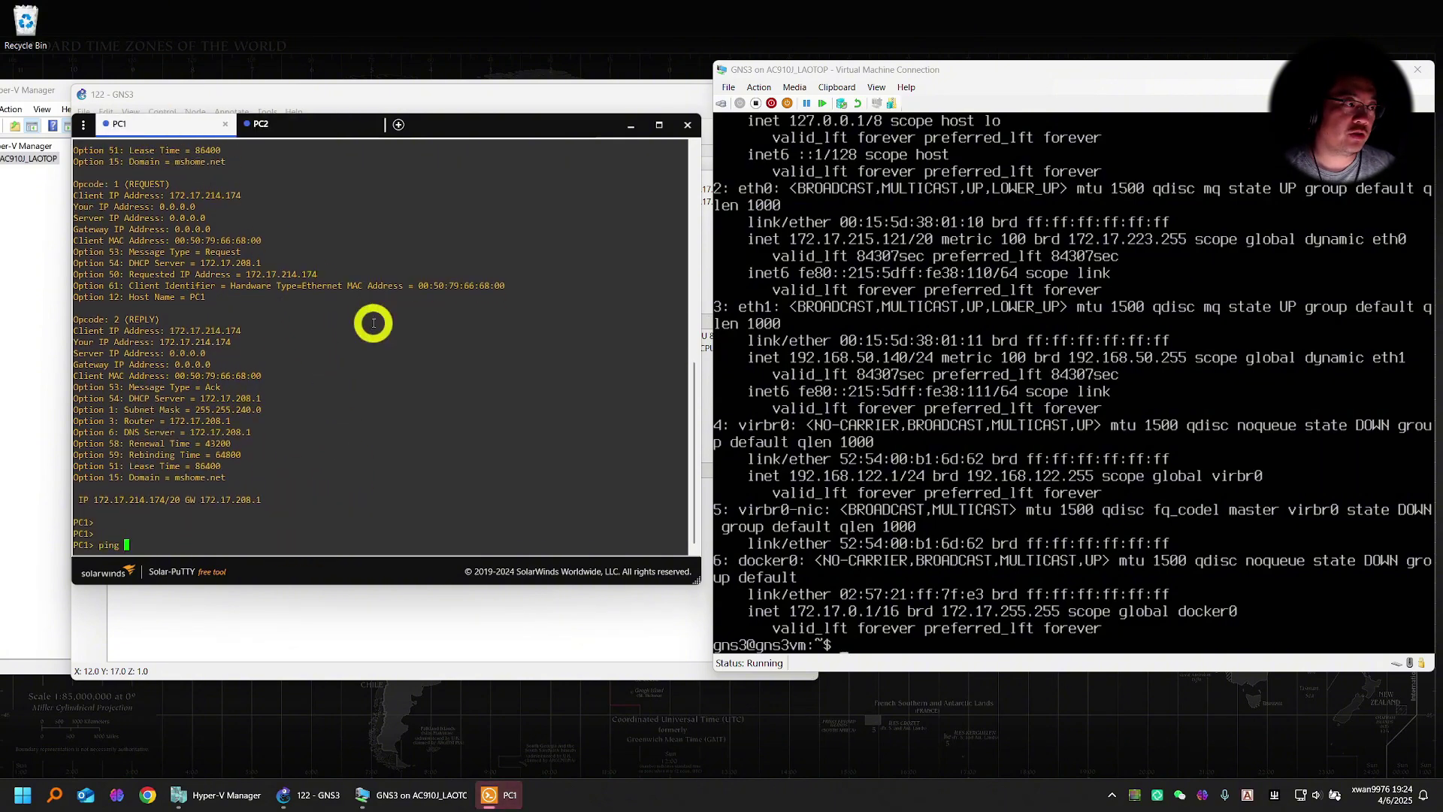
pyautogui.write('172.17.208.1')
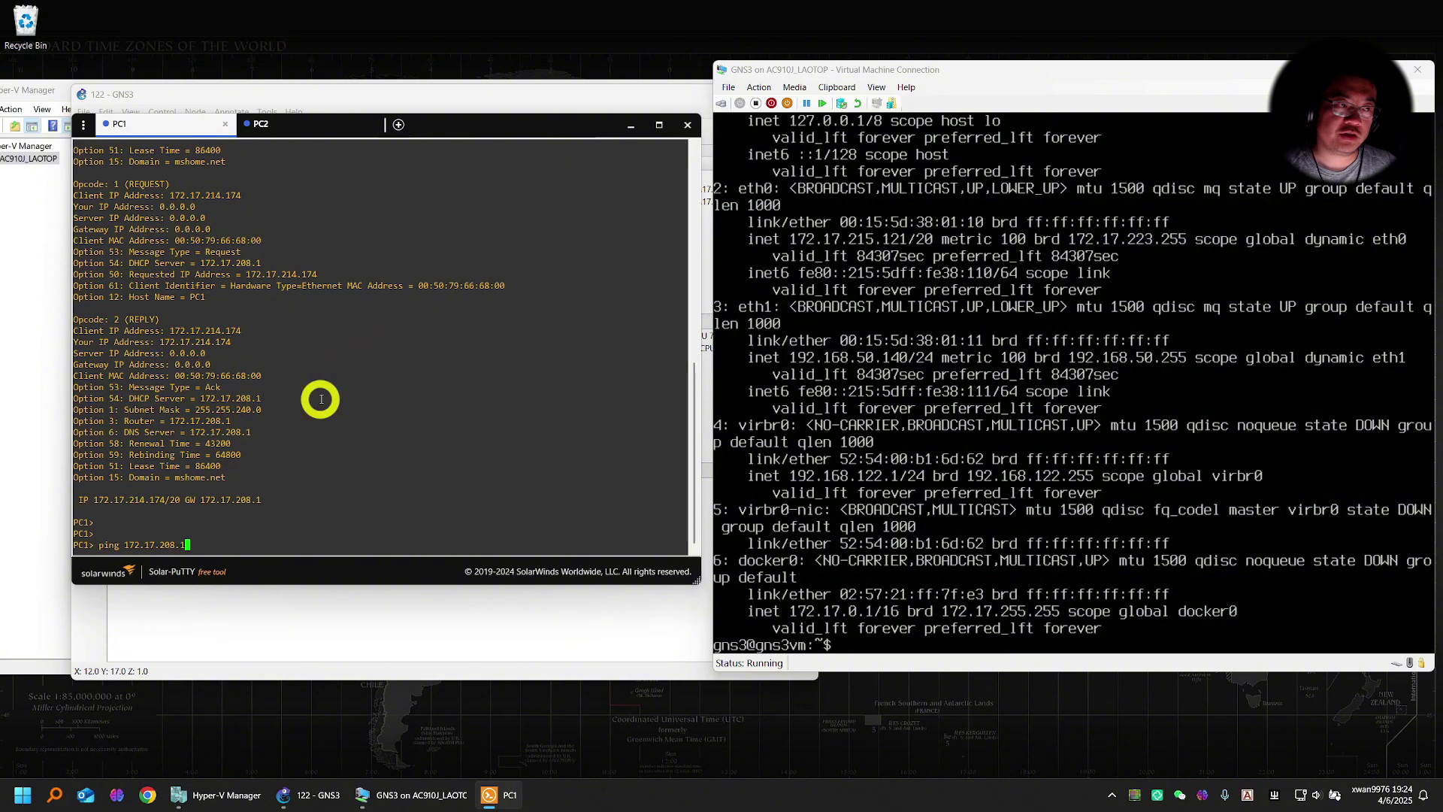
pyautogui.press('Return')
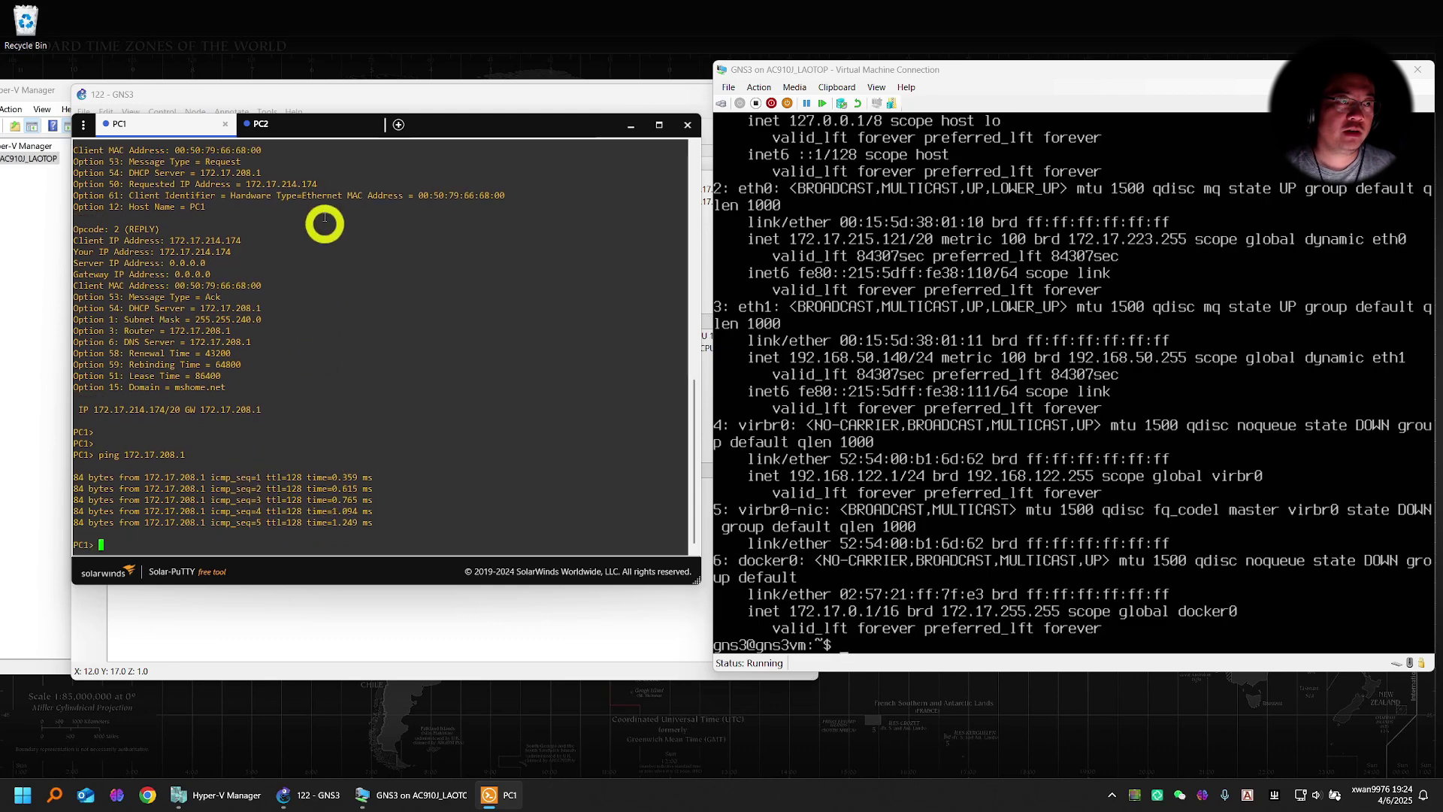
# Review both ping results and close the Solar-PuTTY console window.
pyautogui.click(329, 127)
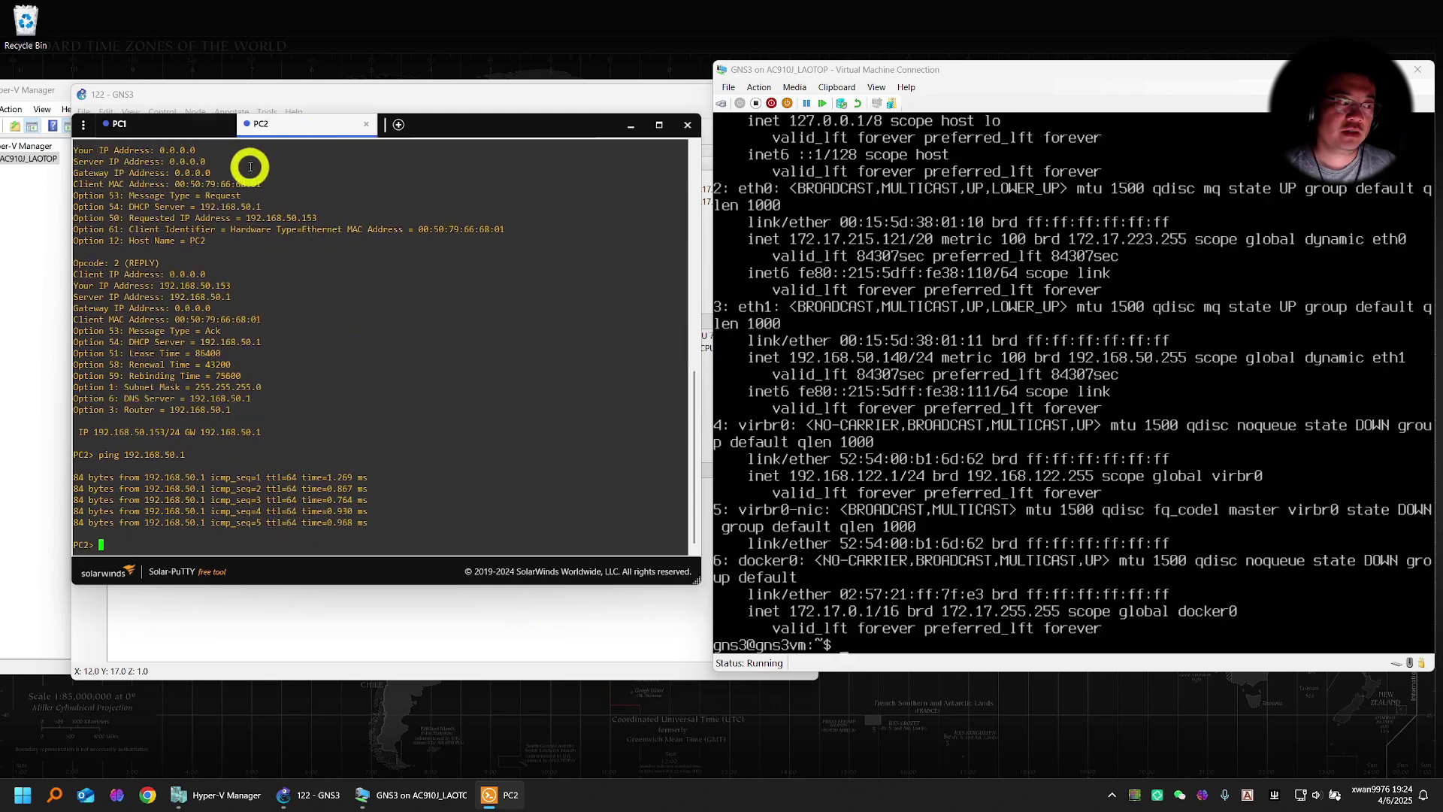
pyautogui.click(178, 131)
pyautogui.click(283, 124)
pyautogui.click(215, 126)
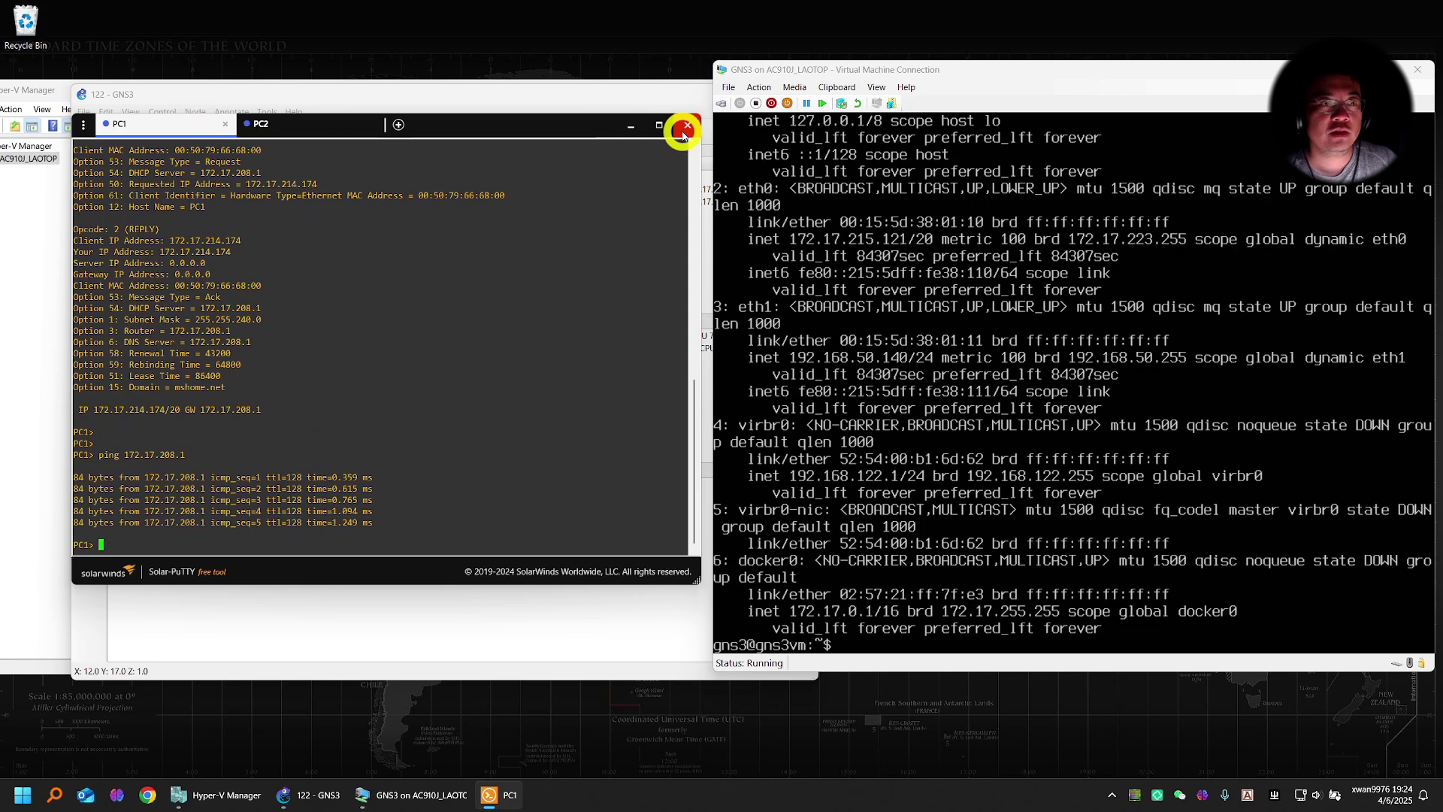
pyautogui.click(681, 132)
# Box-select PC1 and PC2, delete them and confirm with Yes.
pyautogui.click(510, 417)
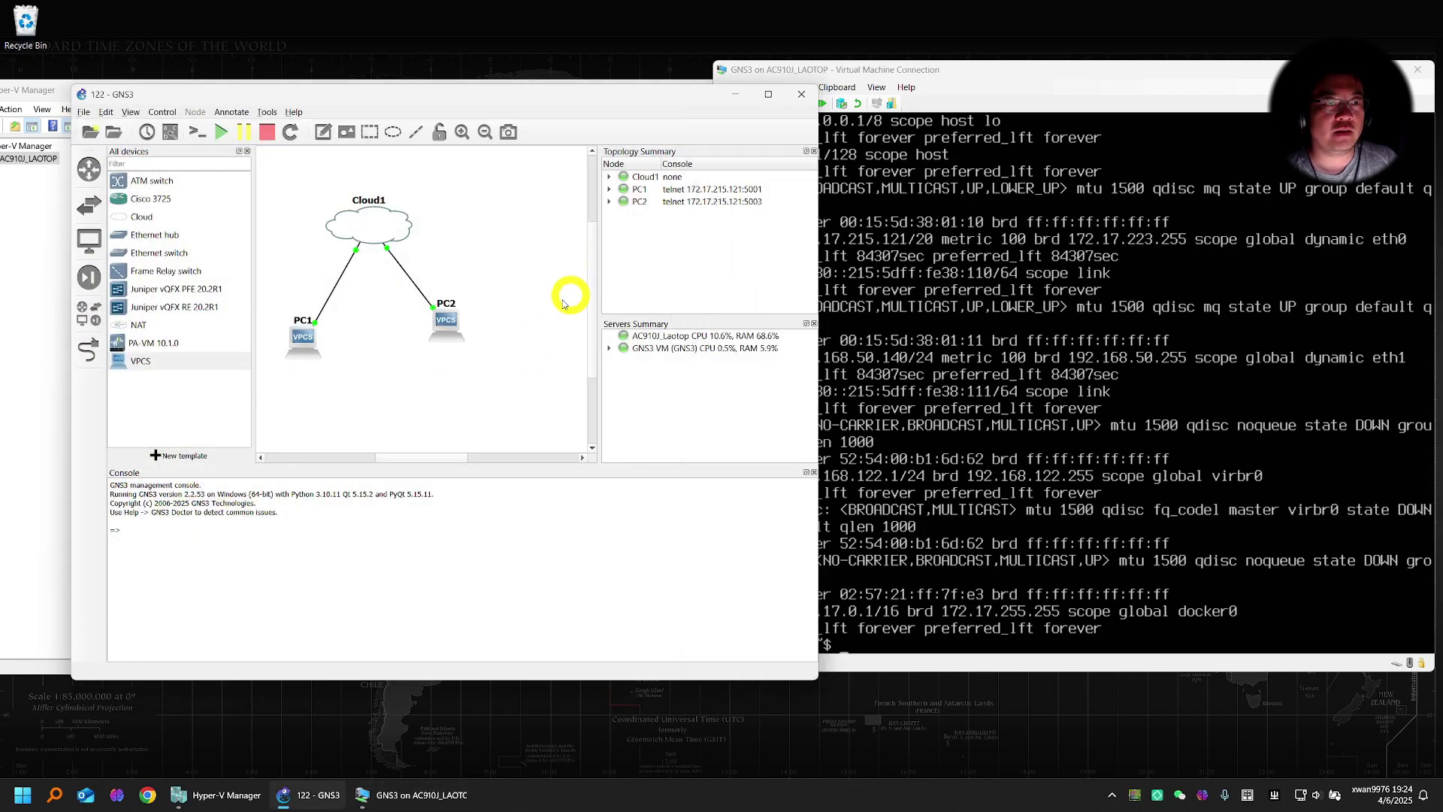
pyautogui.moveTo(480, 387); pyautogui.dragTo(259, 274)
pyautogui.rightClick(303, 340)
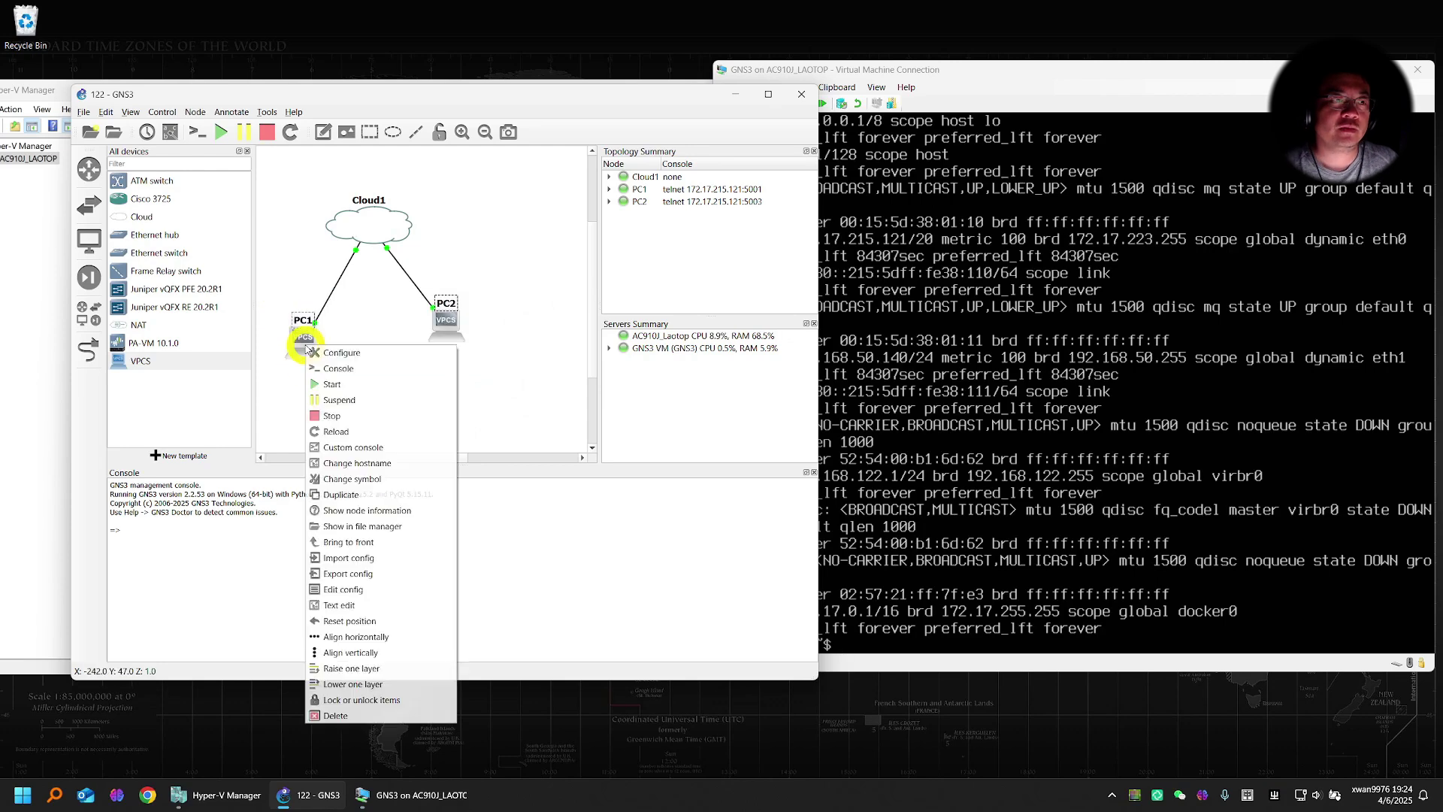
pyautogui.click(381, 714)
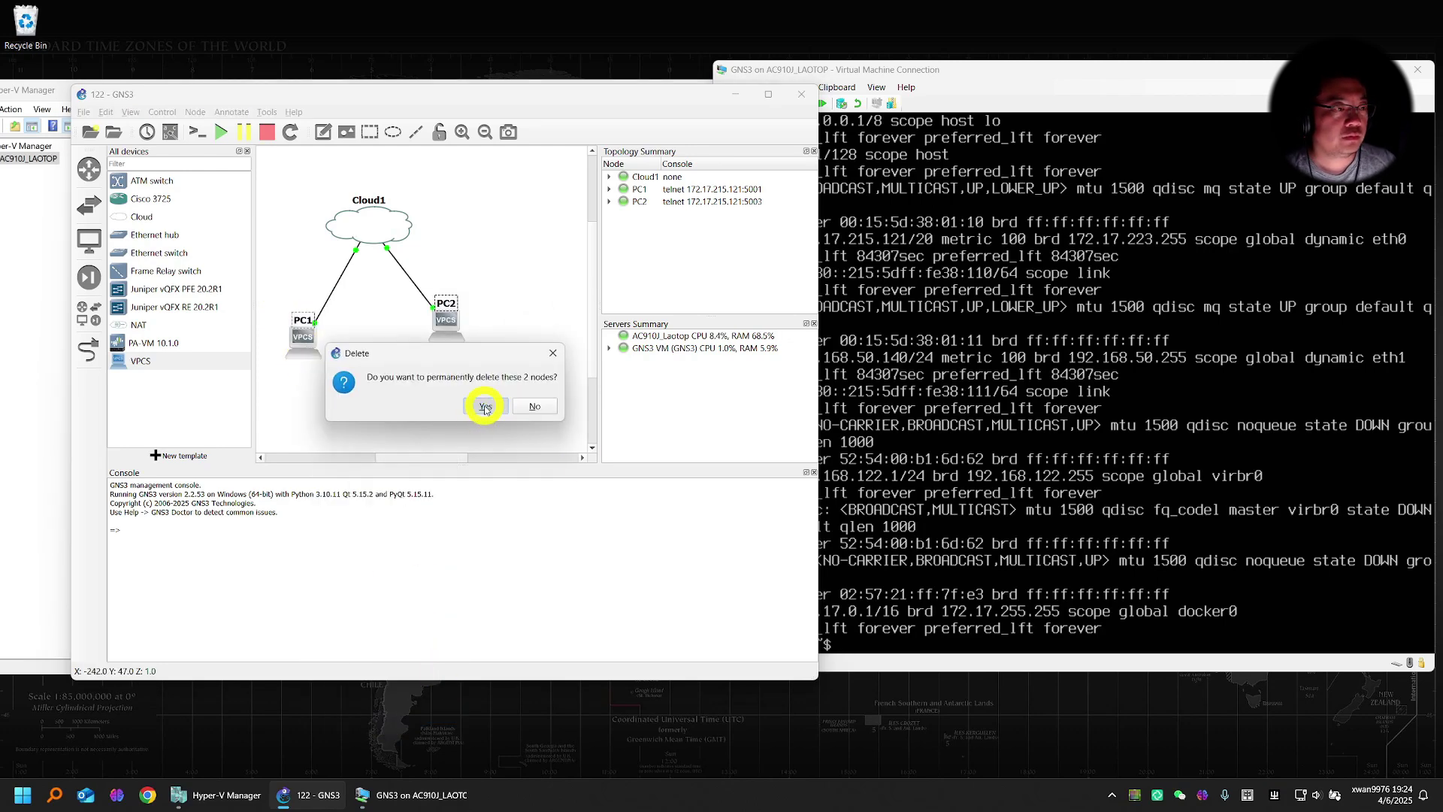
pyautogui.click(485, 408)
pyautogui.moveTo(632, 101); pyautogui.dragTo(618, 118)
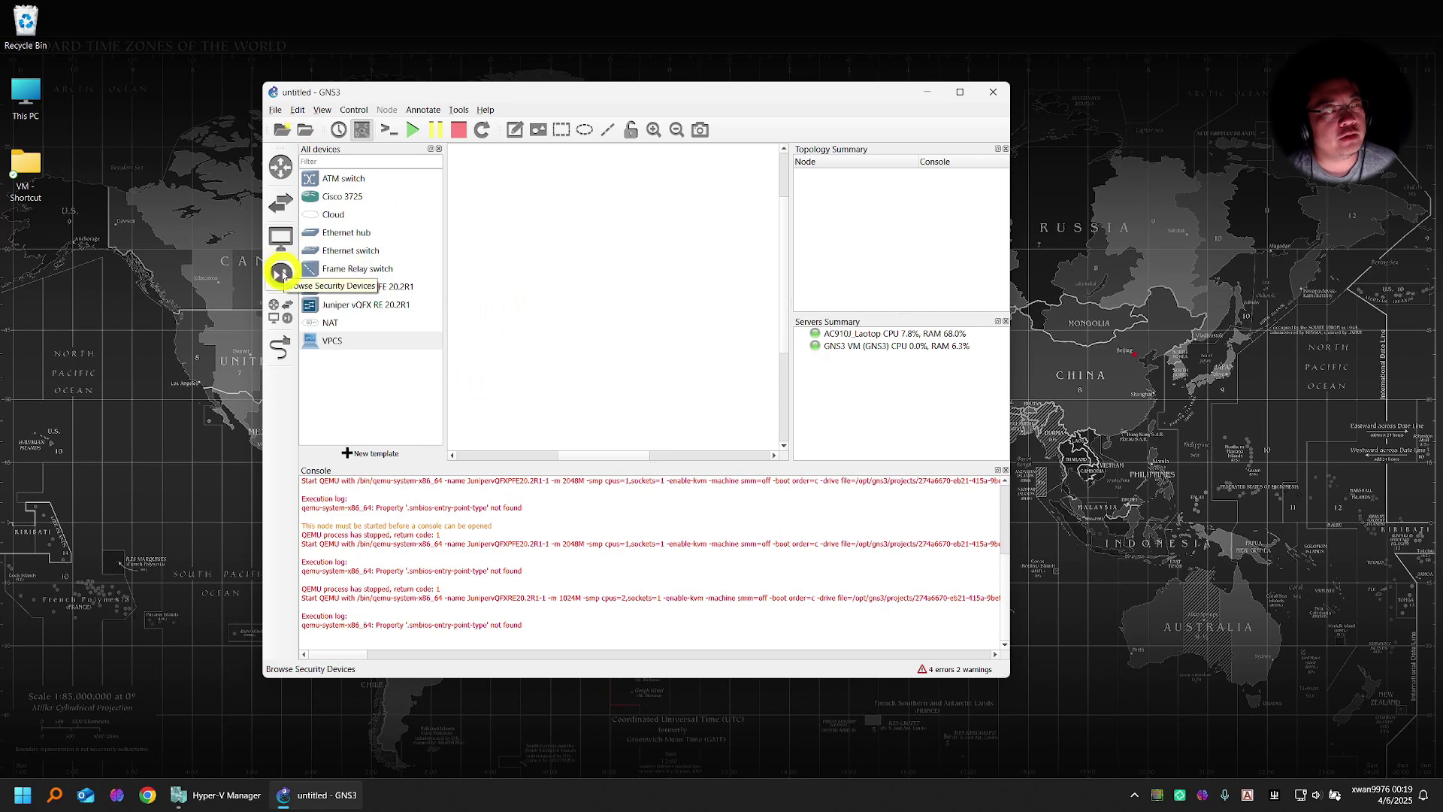
# Start installing the PA-VM appliance from the server's Security Devices Firewalls list.
pyautogui.click(281, 275)
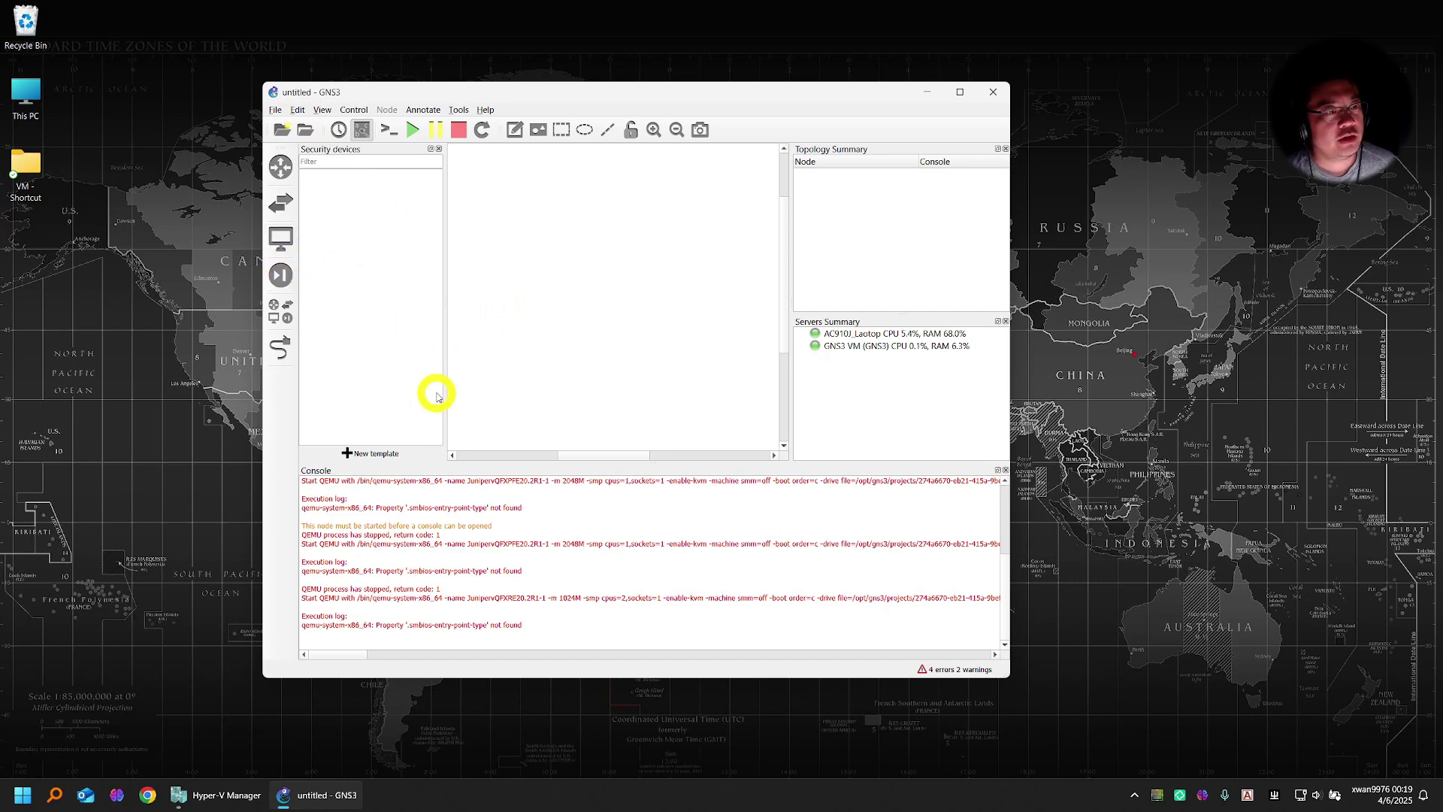
pyautogui.click(363, 453)
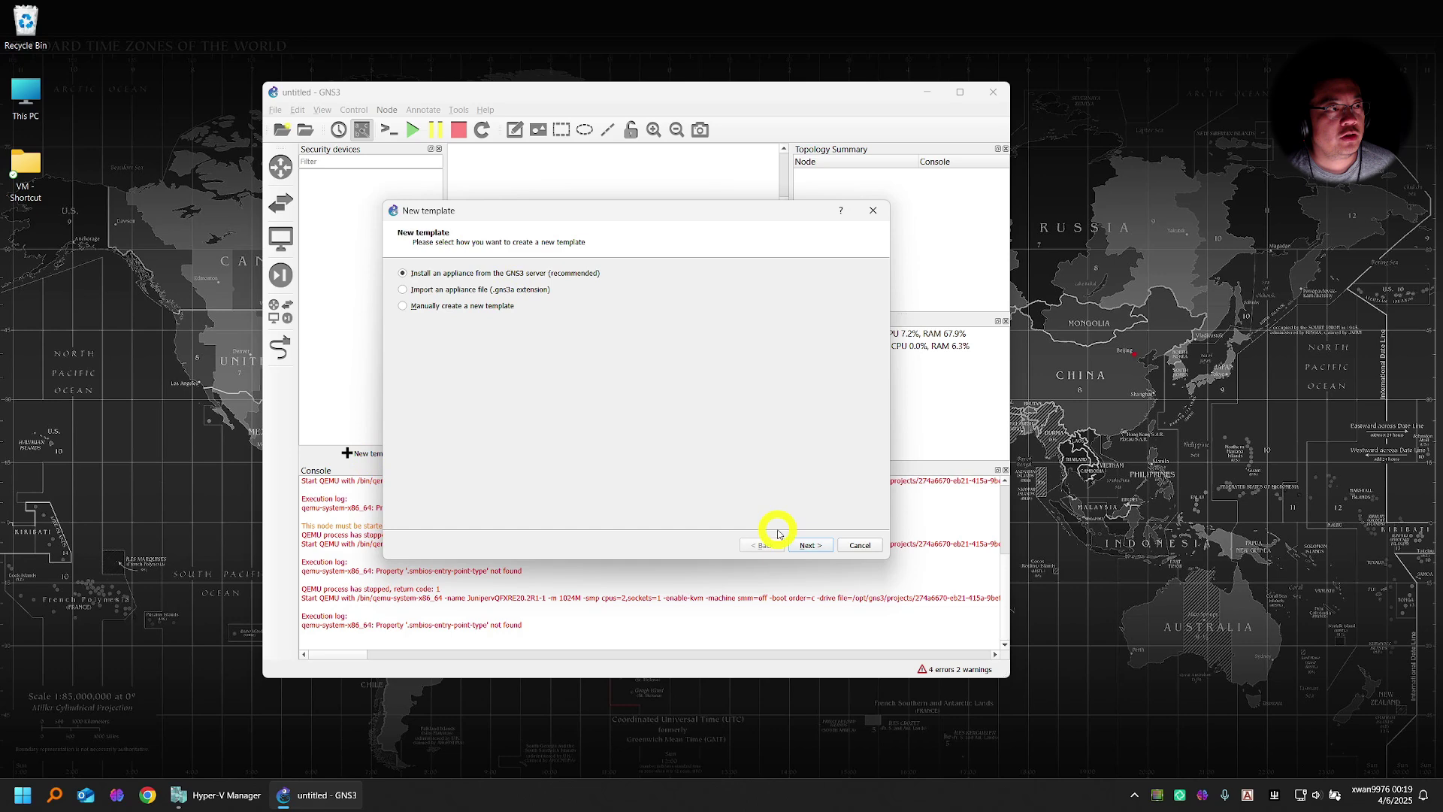
pyautogui.click(808, 545)
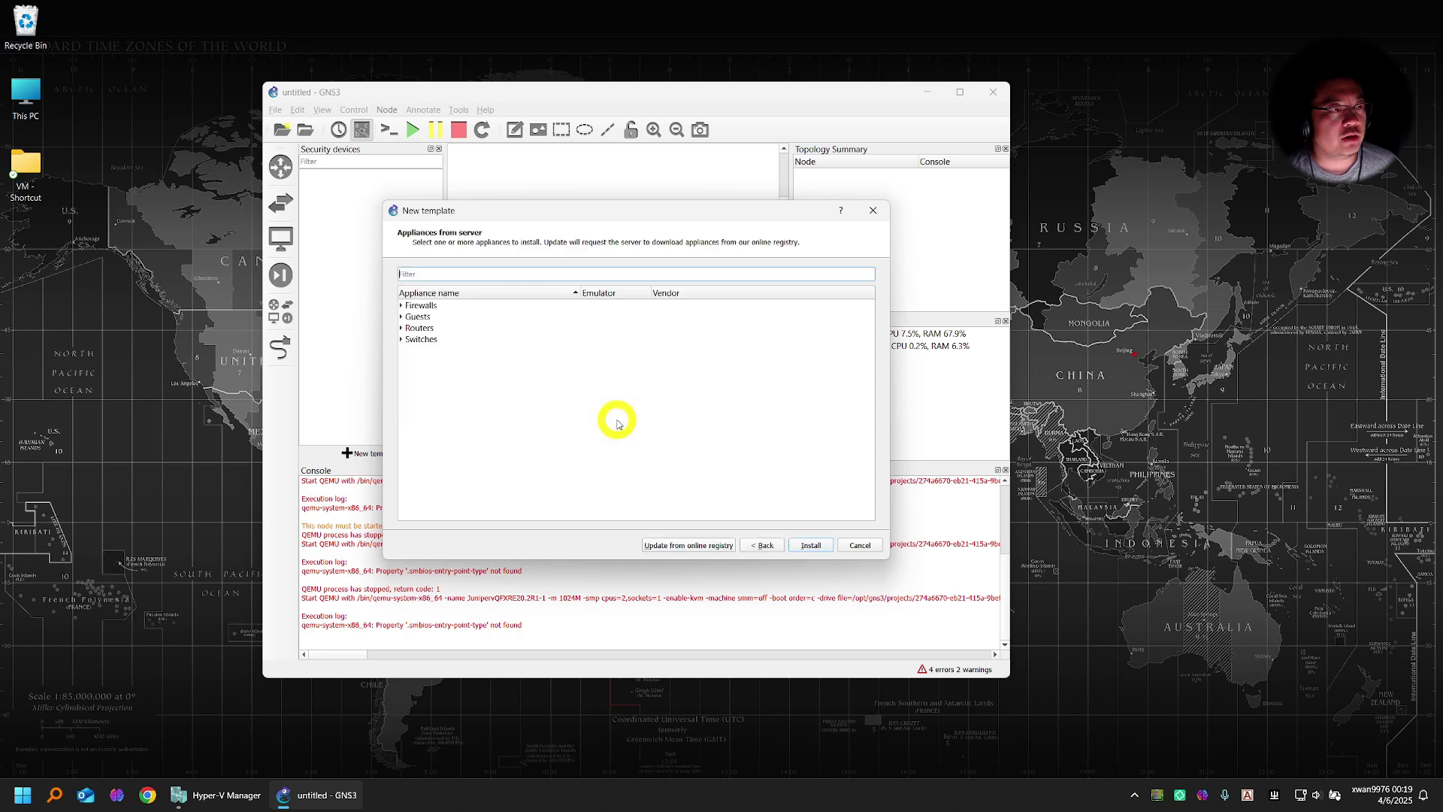
pyautogui.doubleClick(425, 305)
pyautogui.scroll(-1, 540, 432)
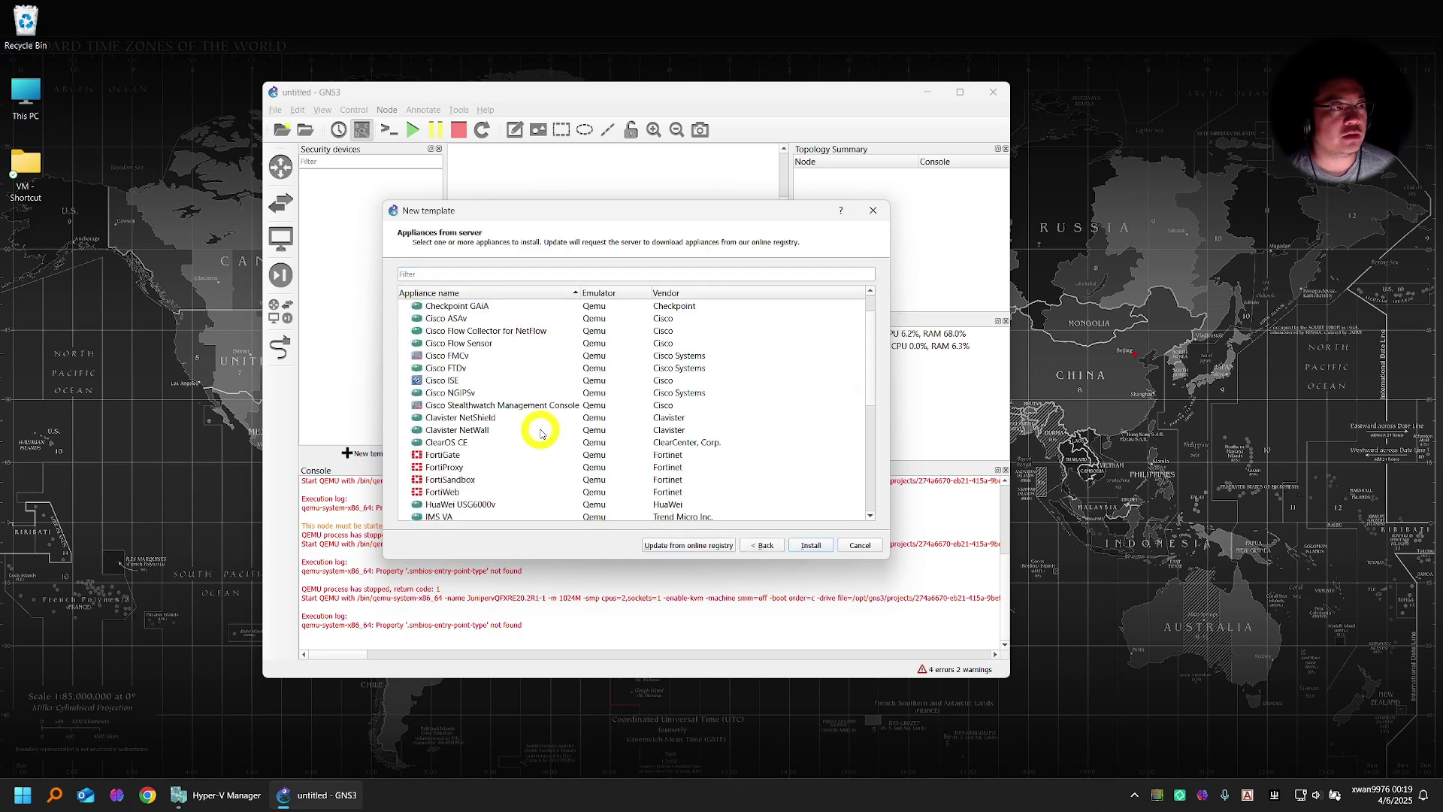
pyautogui.scroll(-1, 540, 432)
pyautogui.scroll(-1, 547, 432)
pyautogui.scroll(-1, 545, 432)
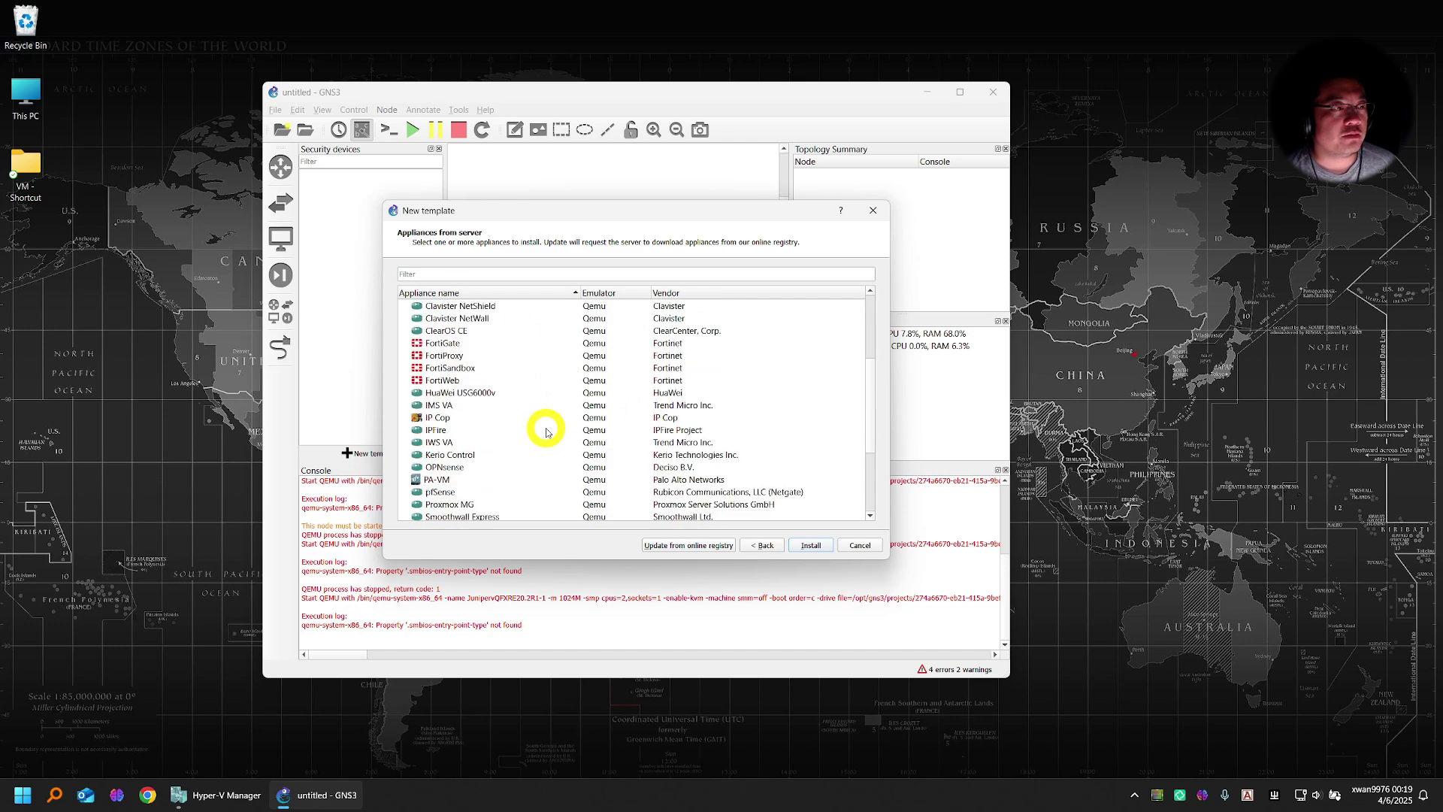
pyautogui.click(442, 480)
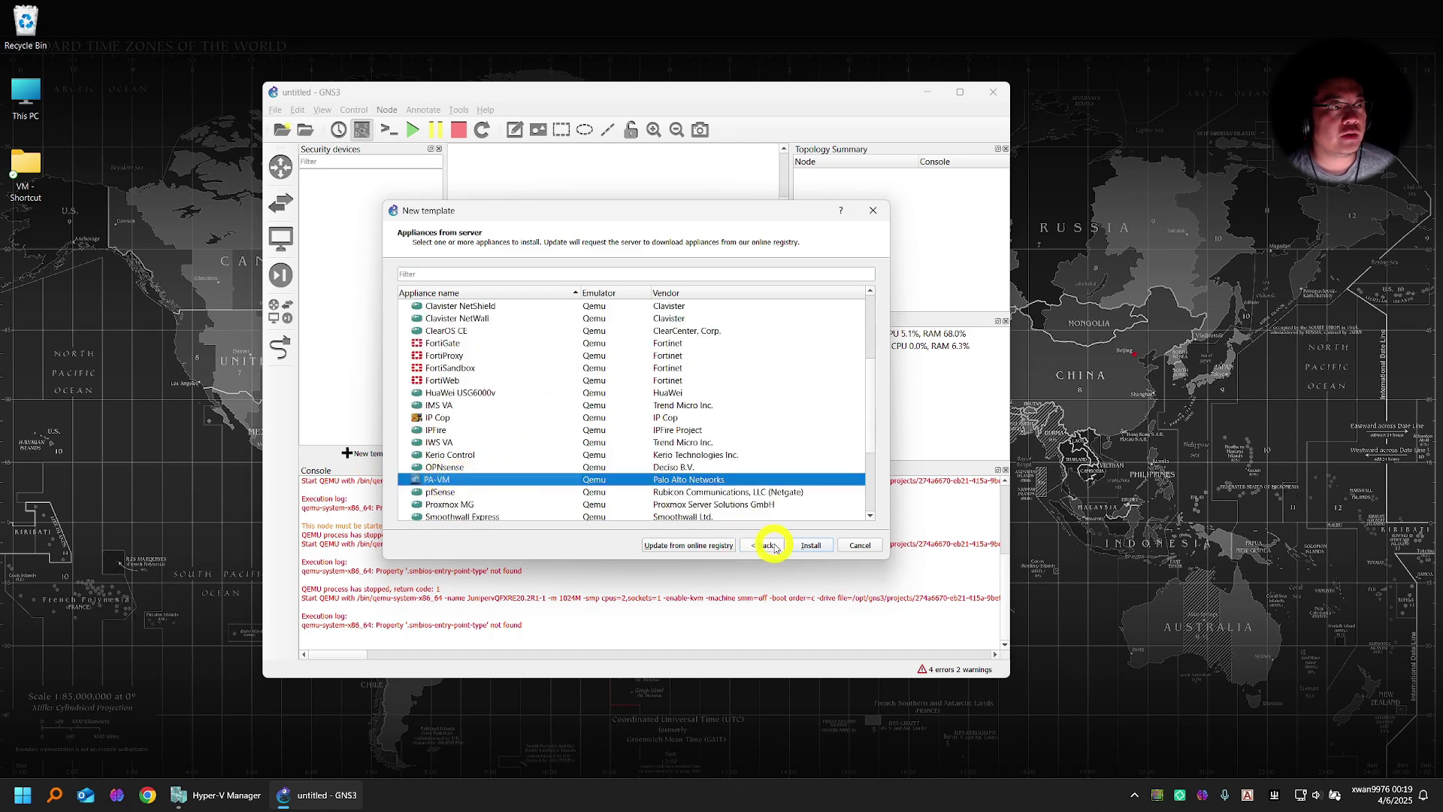
pyautogui.click(811, 545)
# Accept the server type and Qemu settings, then select the 10.1.0 disk image.
pyautogui.click(756, 497)
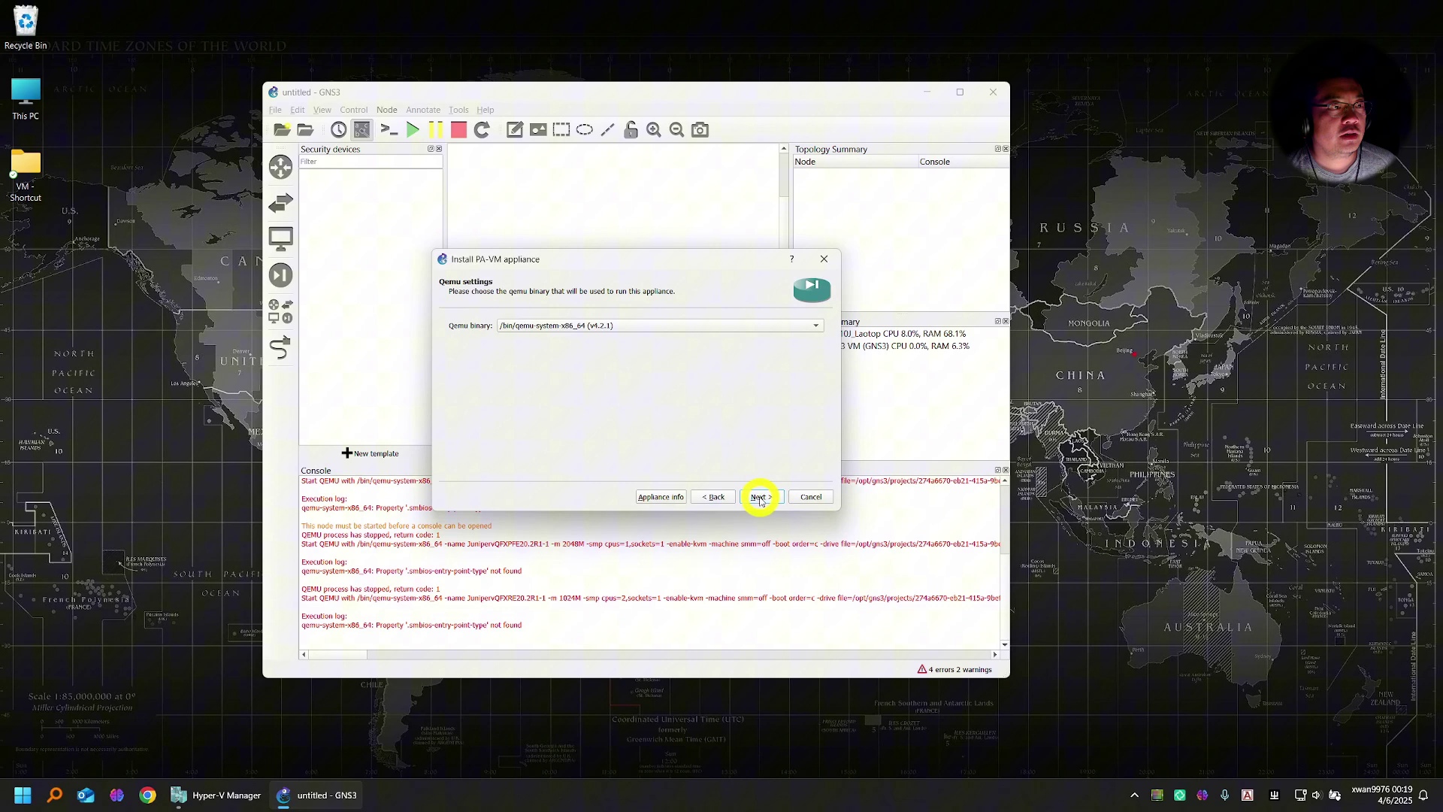
pyautogui.click(758, 498)
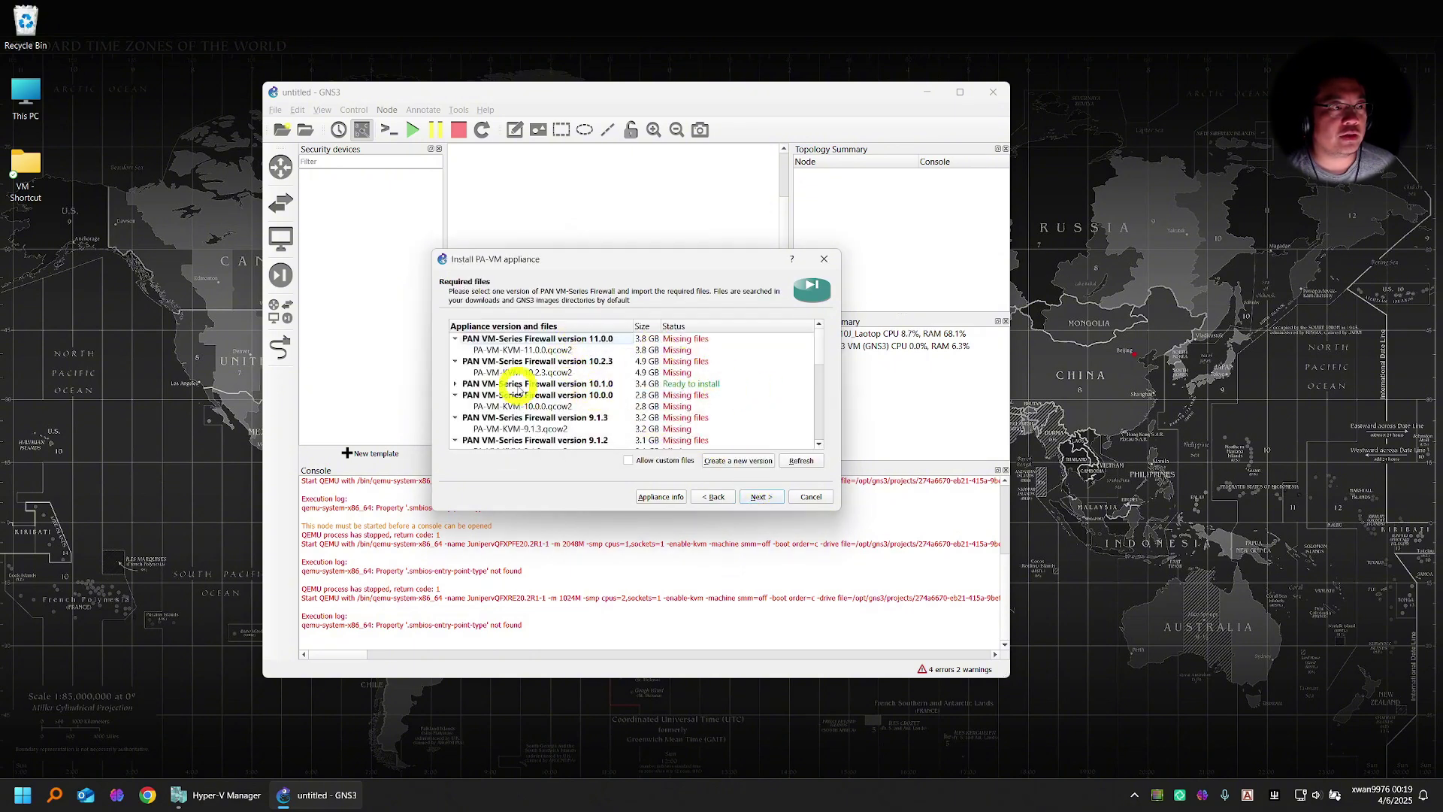
pyautogui.doubleClick(513, 384)
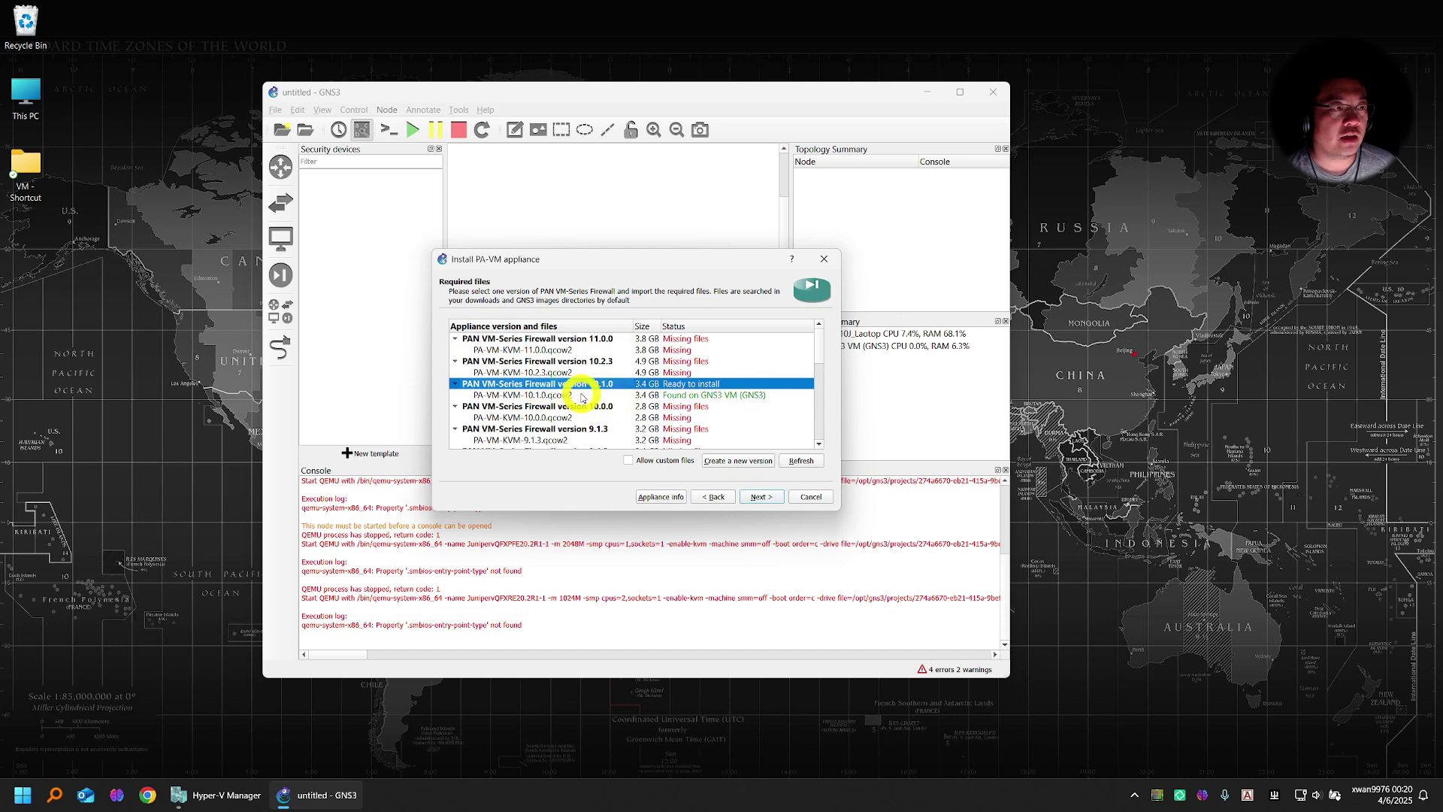
pyautogui.click(549, 338)
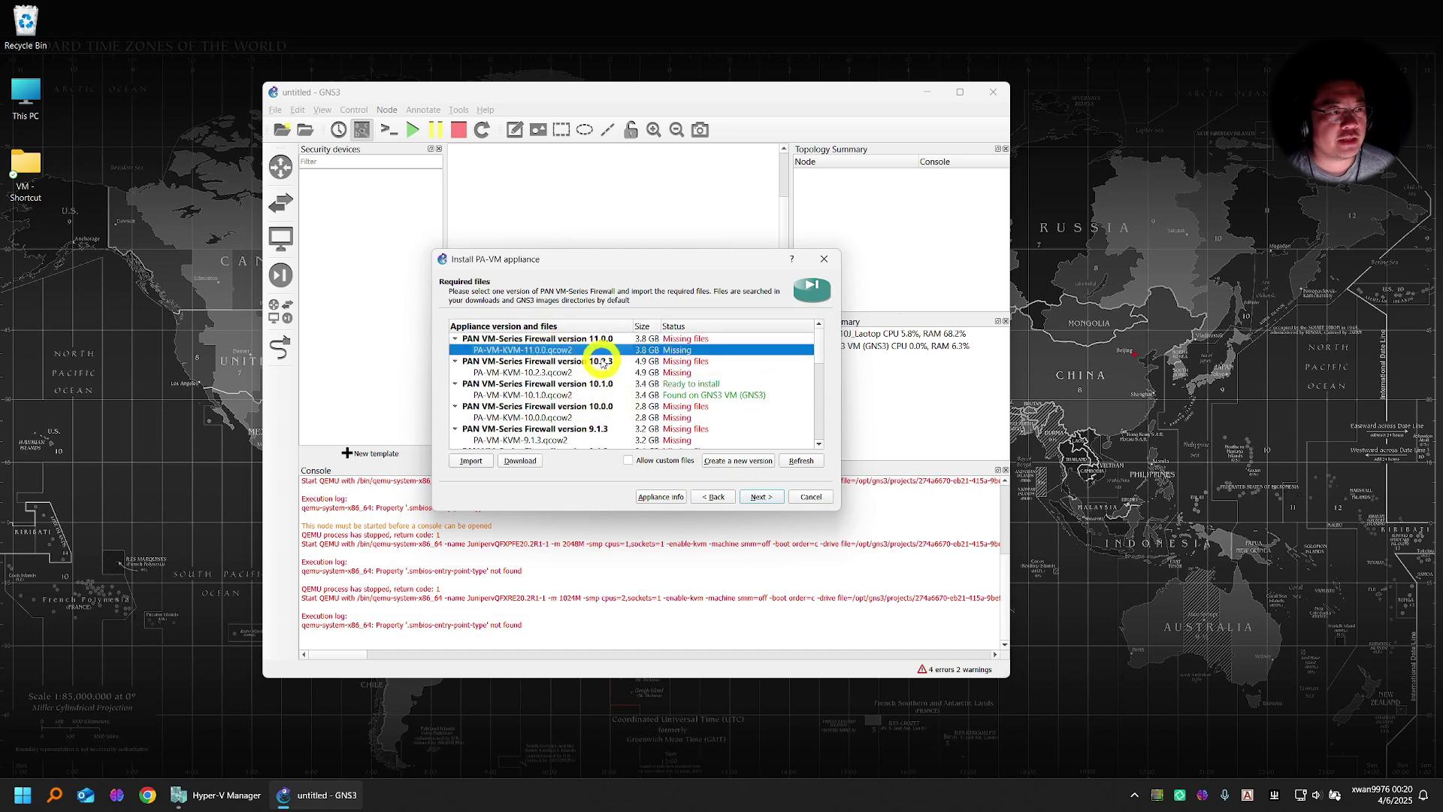
pyautogui.click(564, 395)
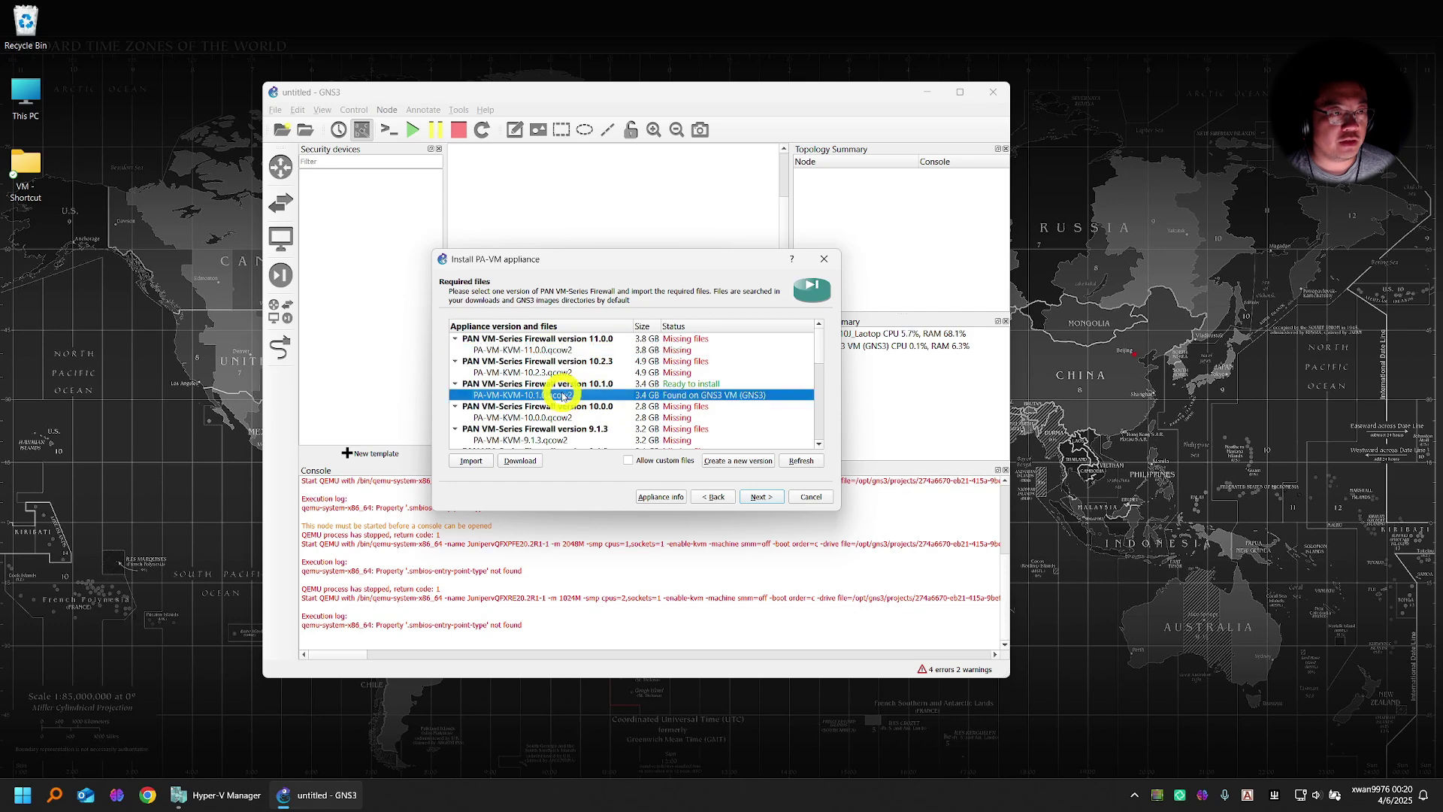
# Import PA-VM-KVM-10.1.0.qcow2 from the computer's VM folder.
pyautogui.click(473, 461)
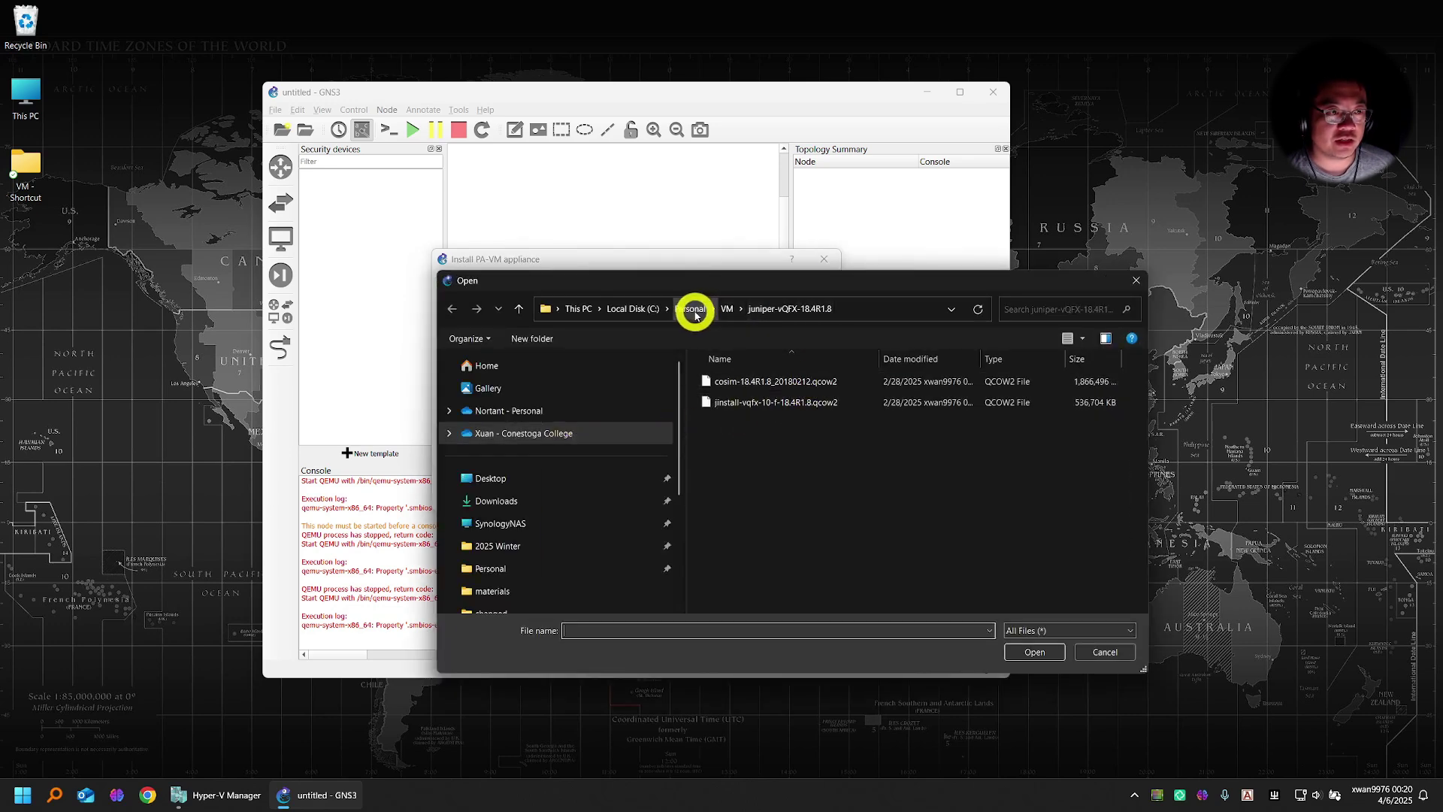
pyautogui.click(725, 307)
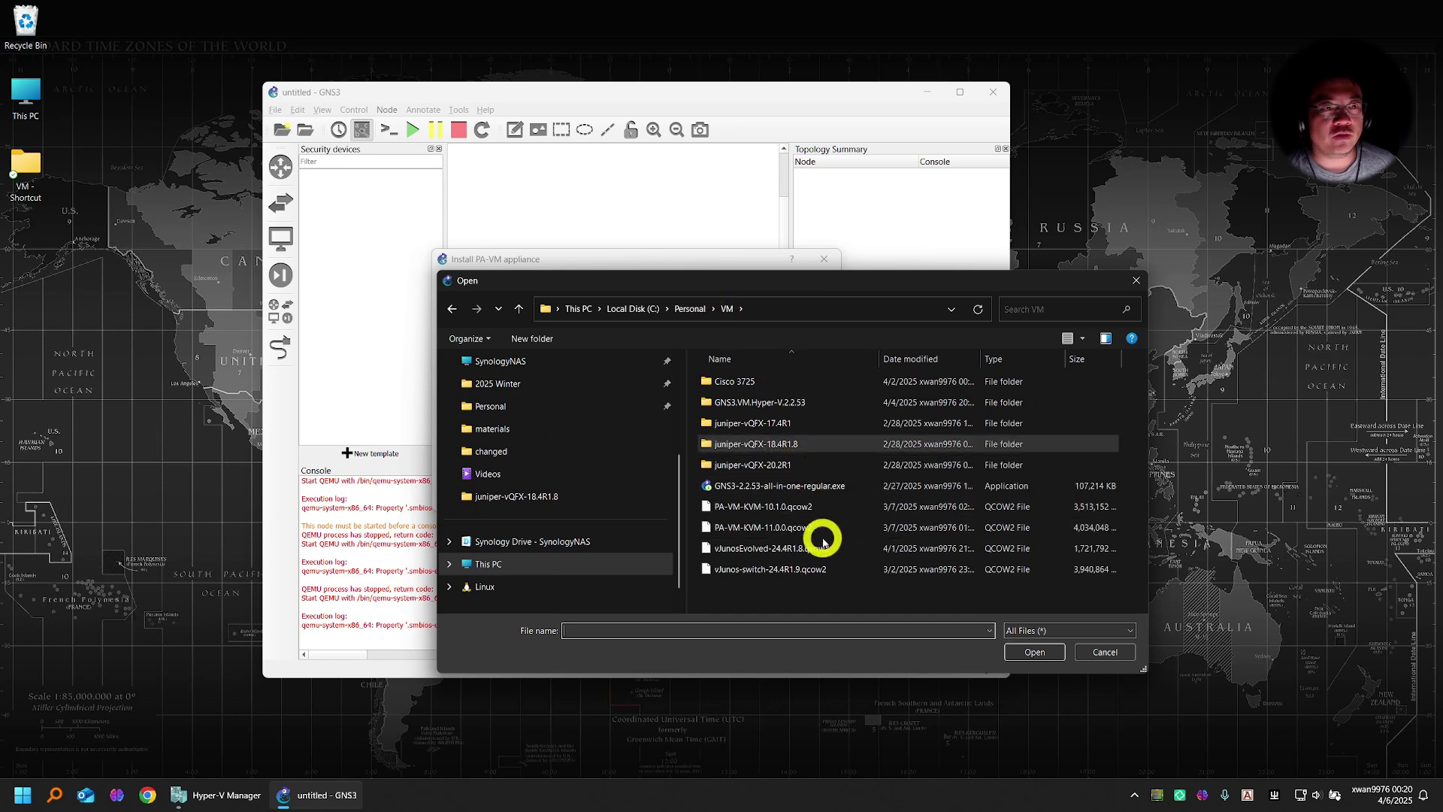
pyautogui.click(818, 507)
pyautogui.moveTo(757, 284); pyautogui.dragTo(1027, 216)
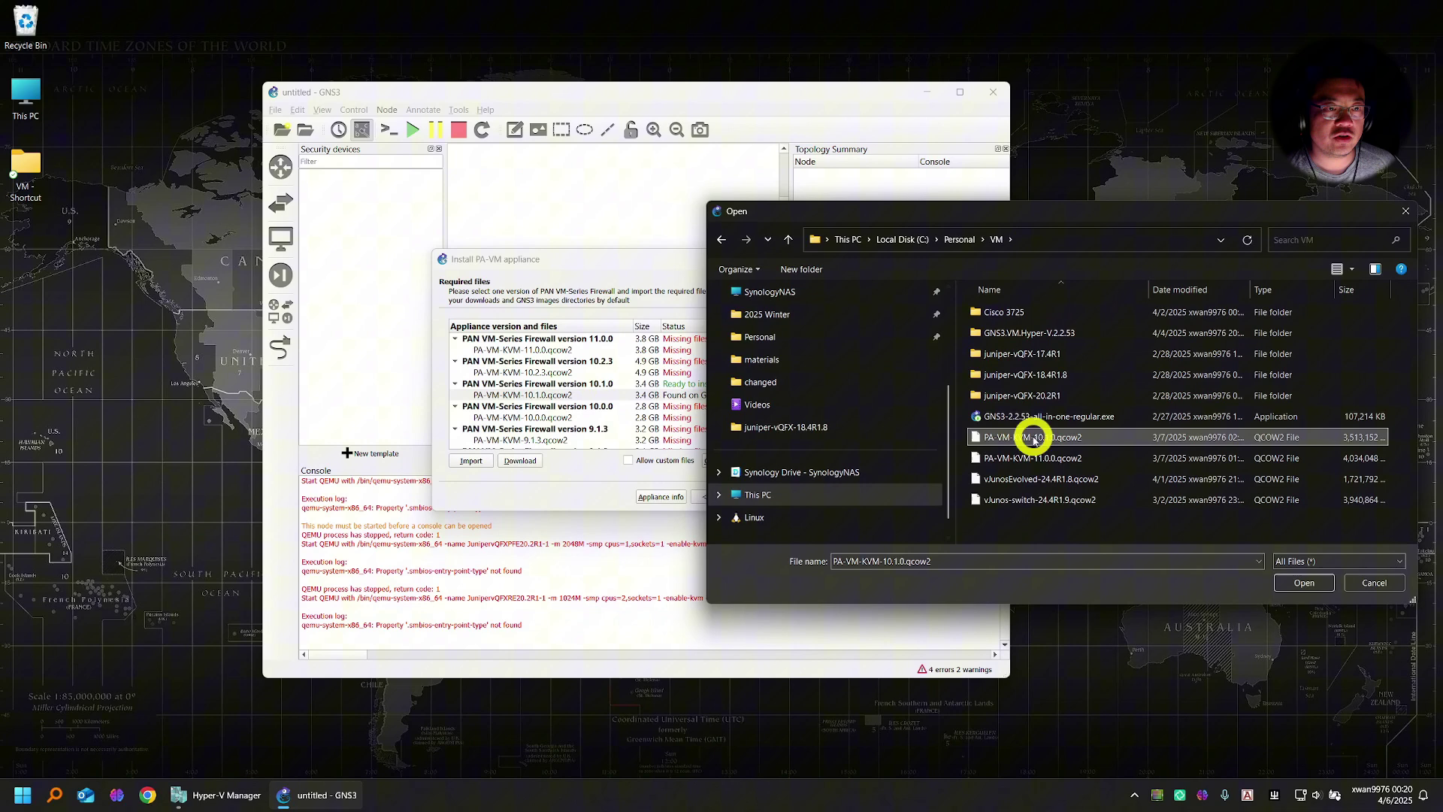
pyautogui.click(1307, 591)
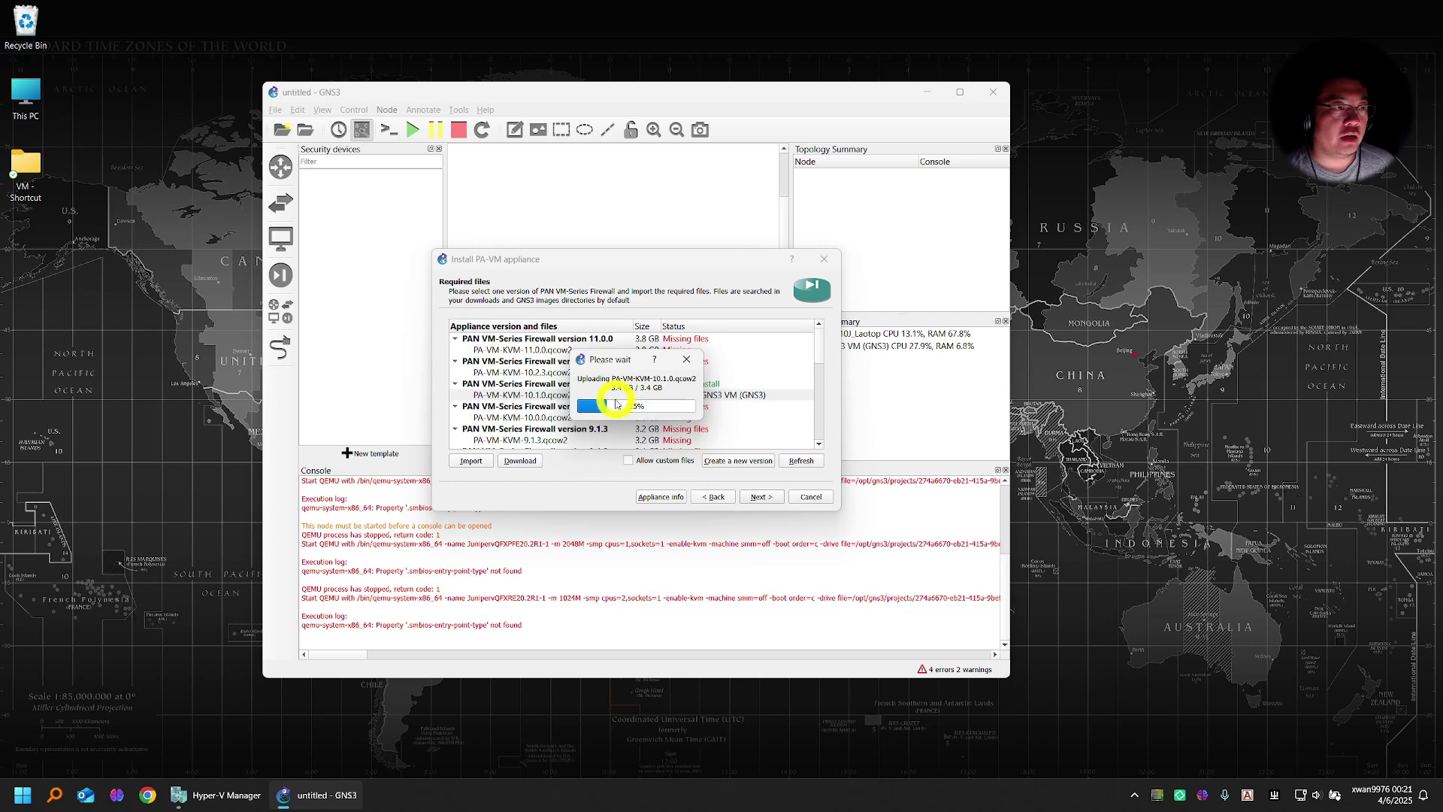
# Choose firewall version 10.1.0, select its disk image and continue.
pyautogui.click(621, 385)
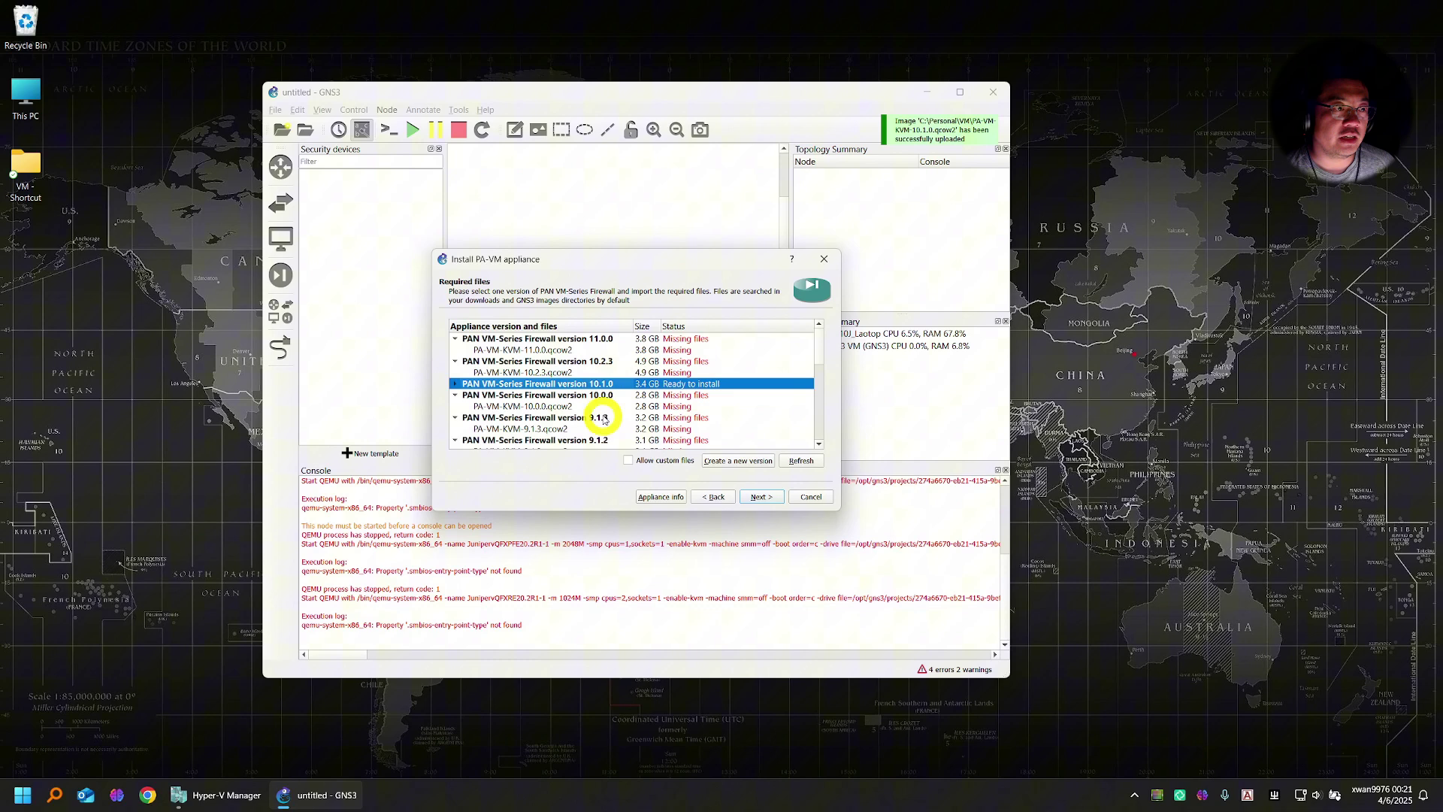
pyautogui.doubleClick(598, 383)
pyautogui.click(618, 397)
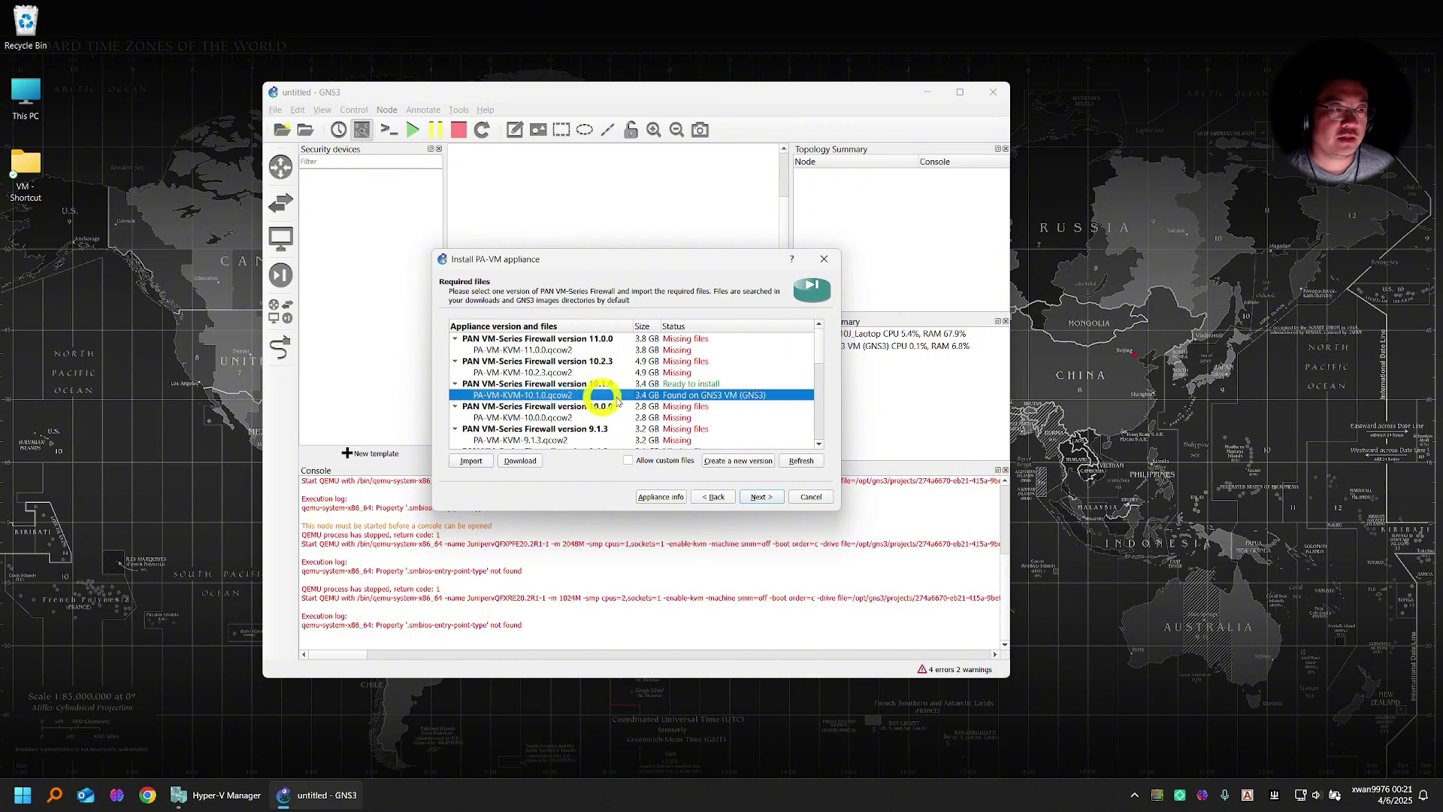
pyautogui.click(758, 496)
# Confirm the install and read the usage notes on the login prompt and default credentials.
pyautogui.click(667, 402)
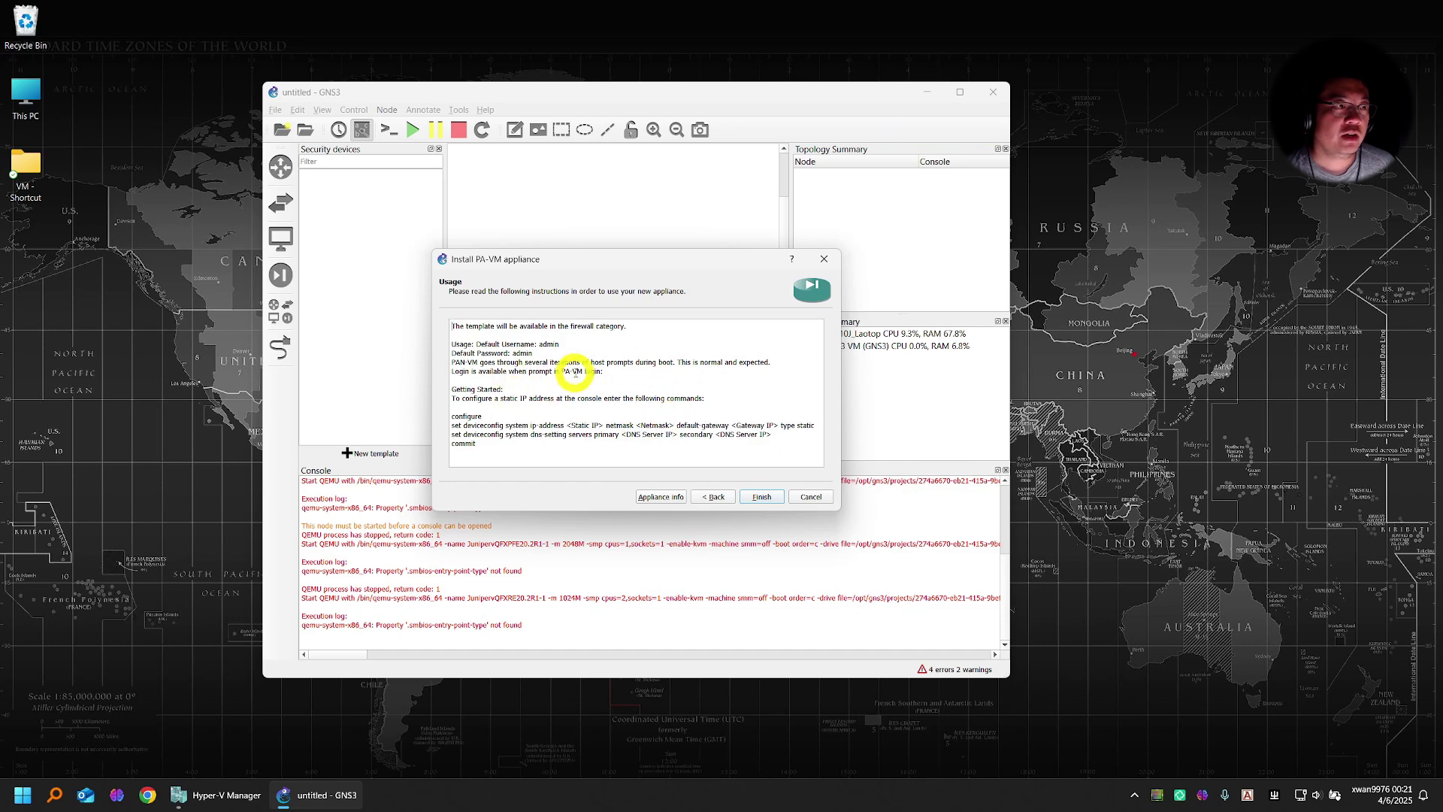
pyautogui.moveTo(483, 443); pyautogui.dragTo(425, 313)
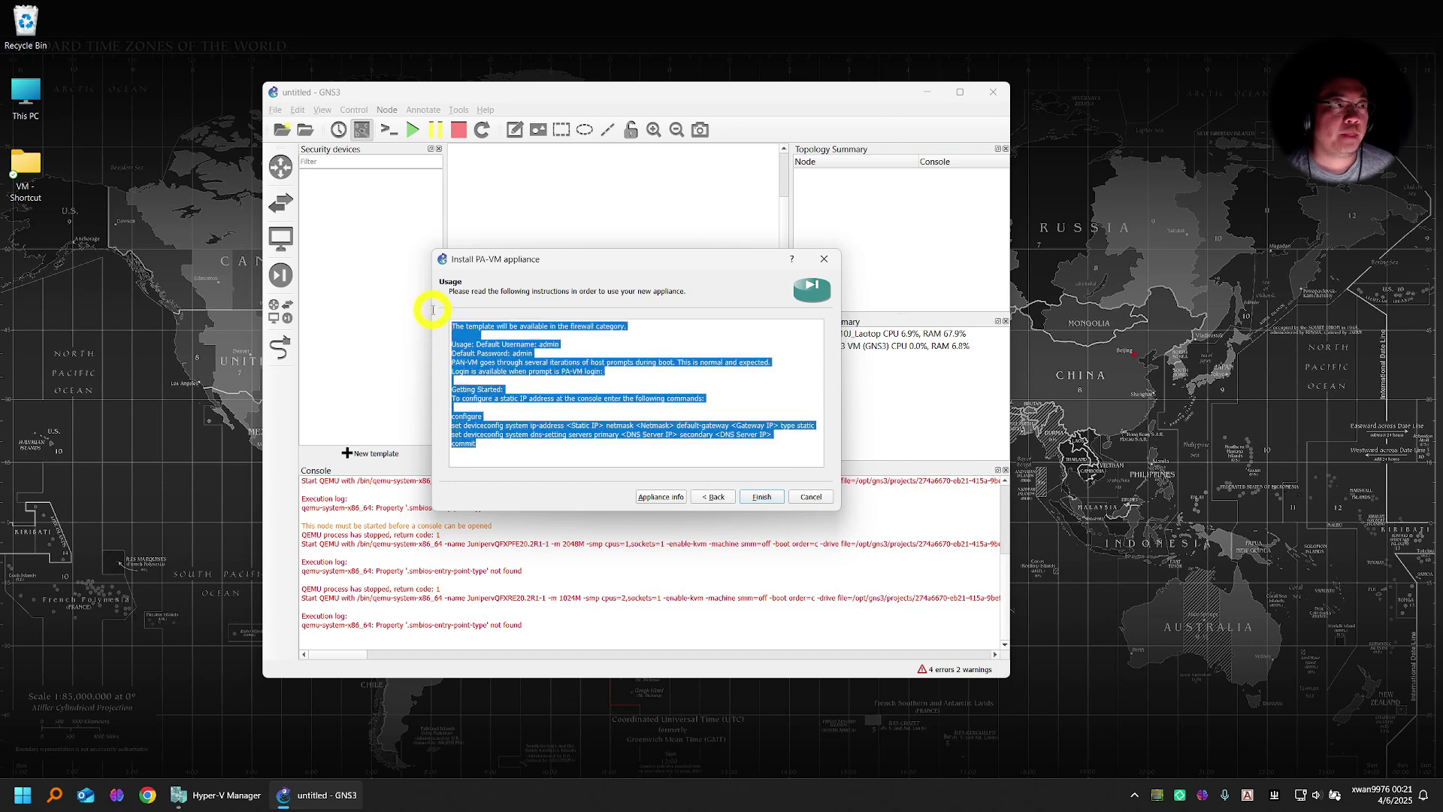
pyautogui.click(608, 370)
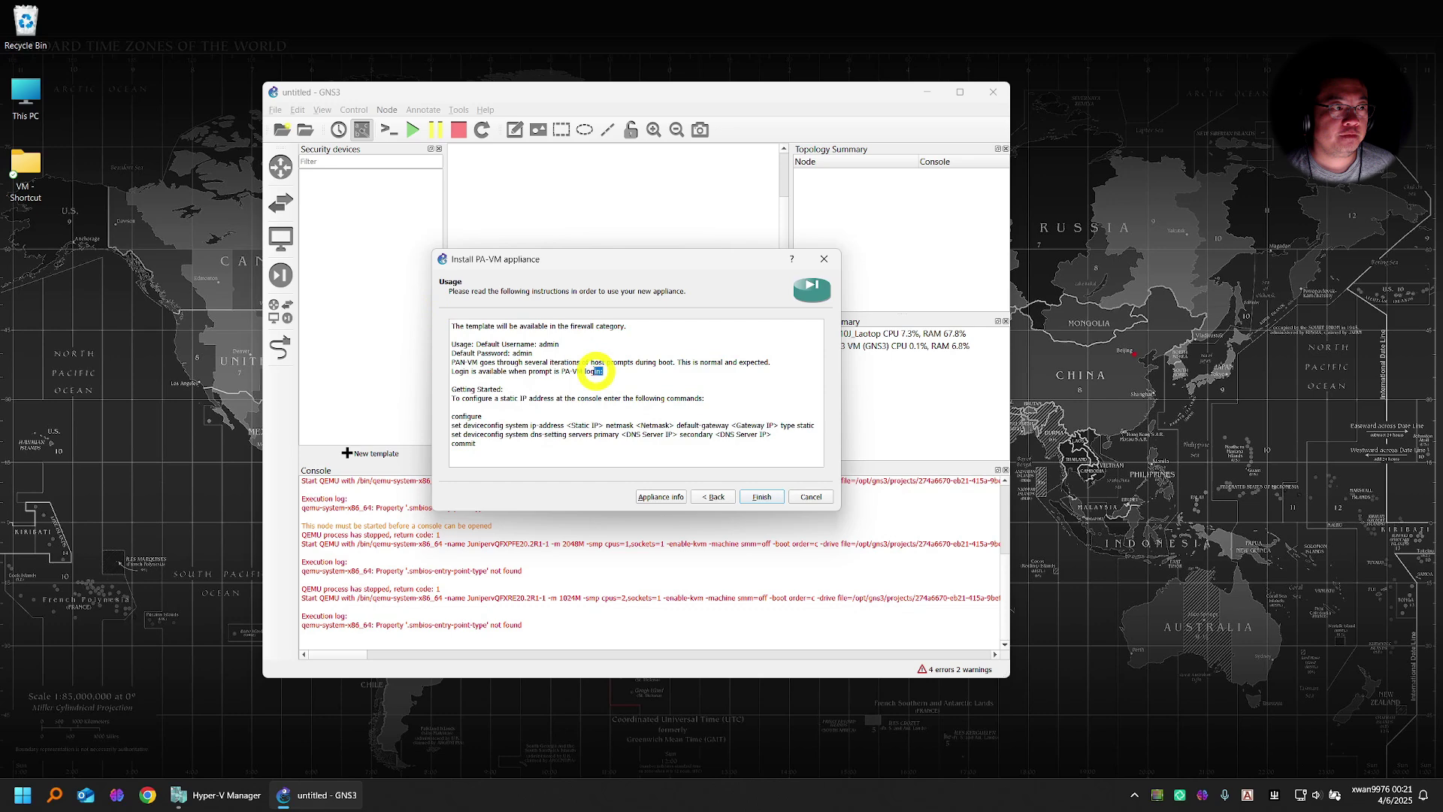
pyautogui.moveTo(607, 370); pyautogui.dragTo(446, 374)
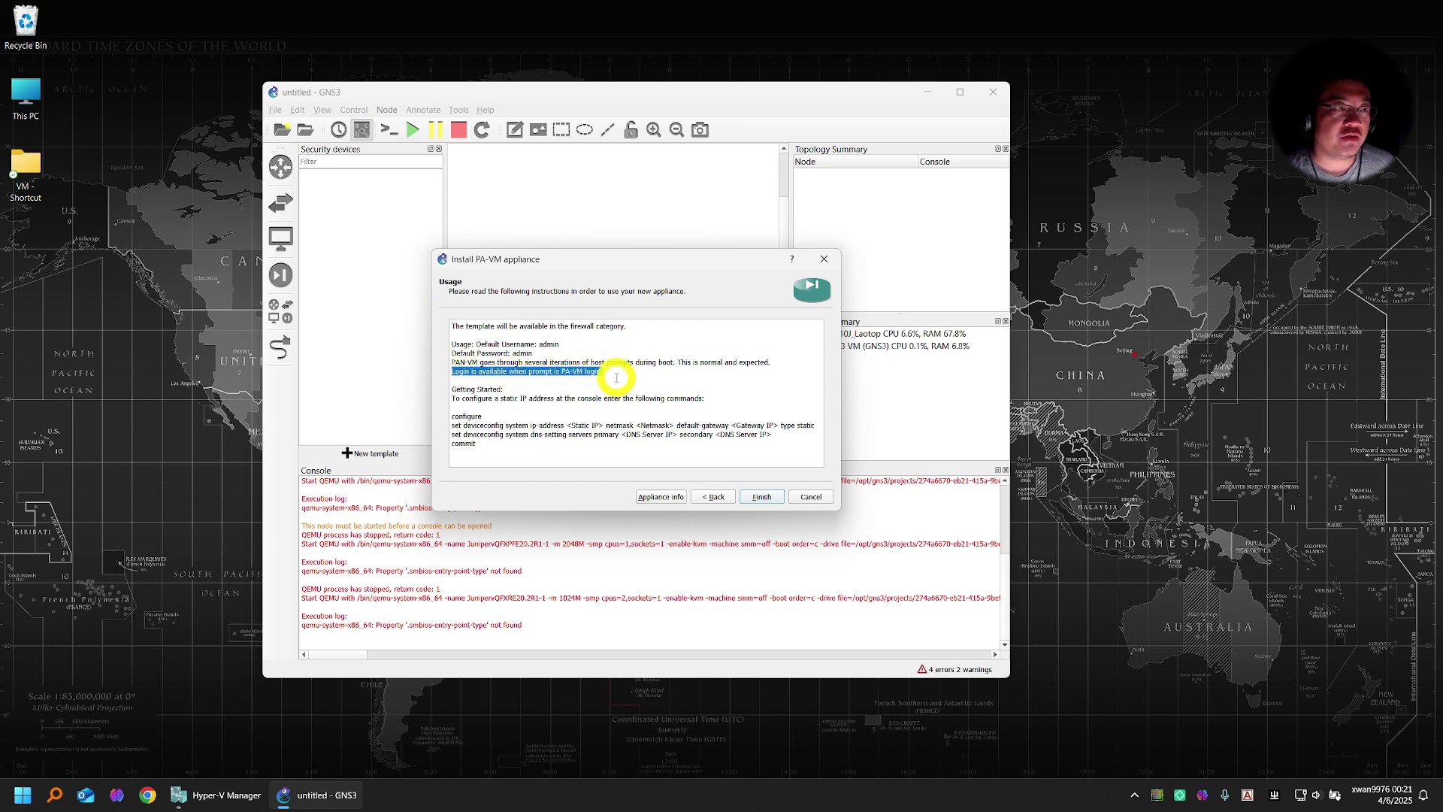
pyautogui.moveTo(451, 344); pyautogui.dragTo(549, 350)
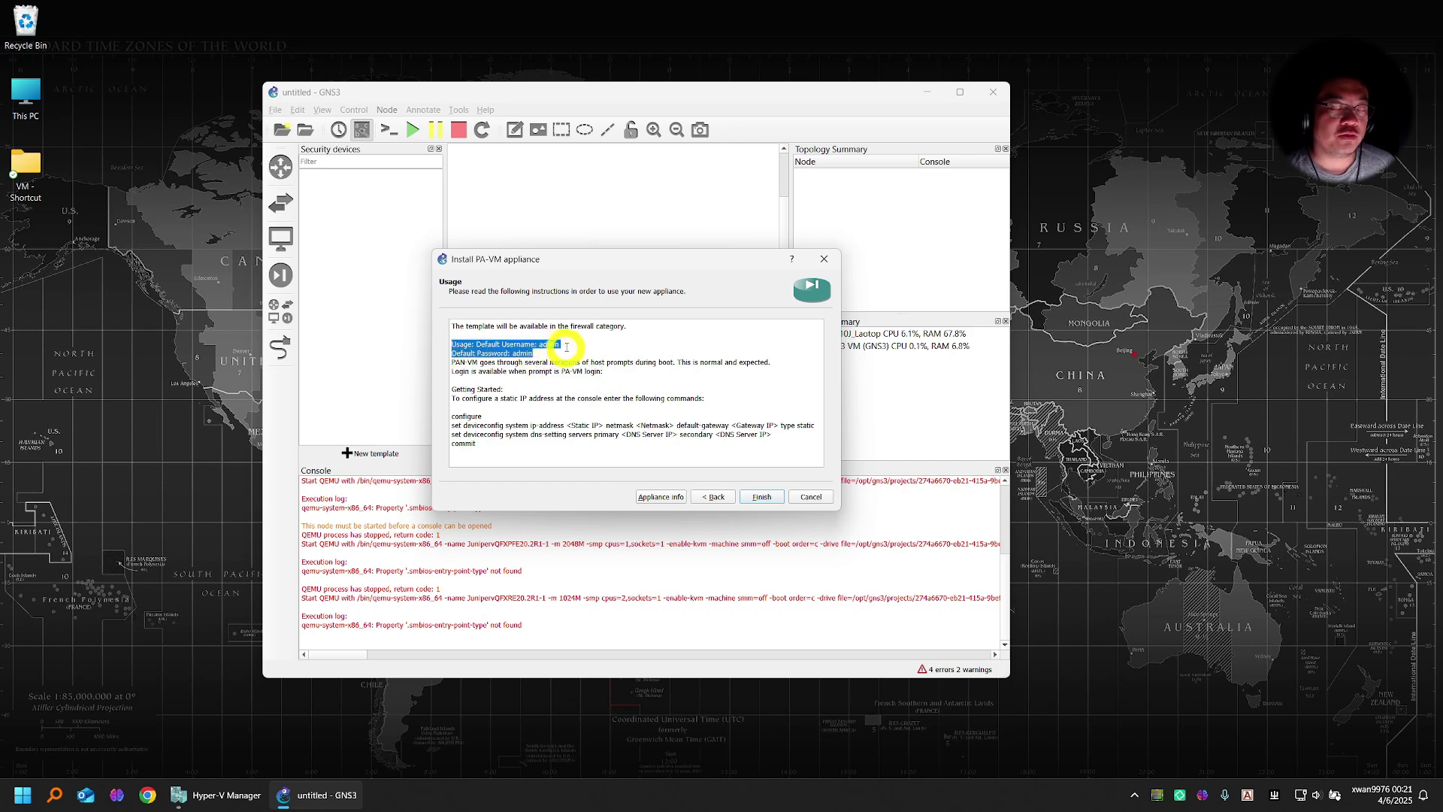
# Read the notes on repeated boot prompts and static IP commands, then finish installing.
pyautogui.doubleClick(459, 362)
pyautogui.moveTo(459, 362); pyautogui.dragTo(772, 362)
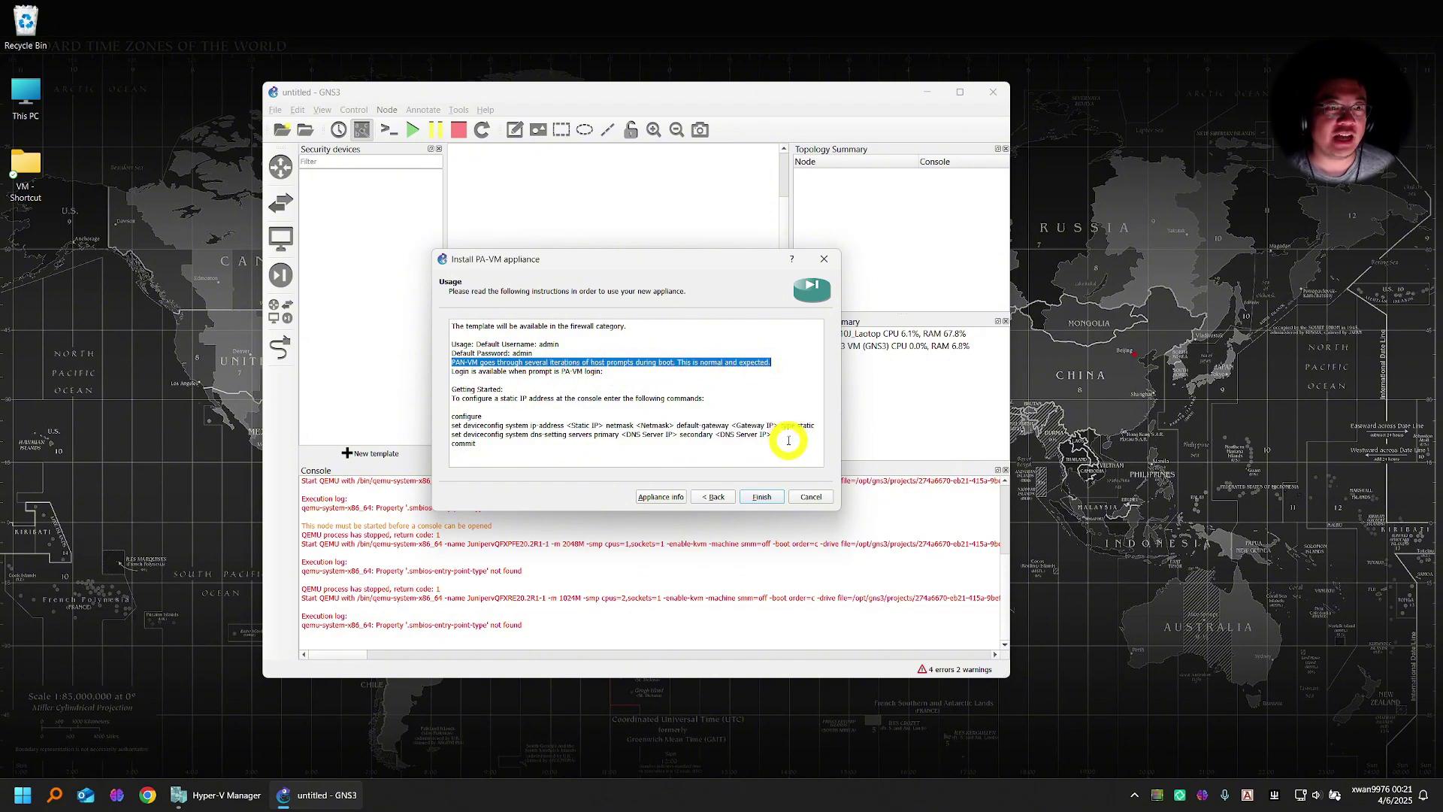
pyautogui.moveTo(483, 444); pyautogui.dragTo(459, 426)
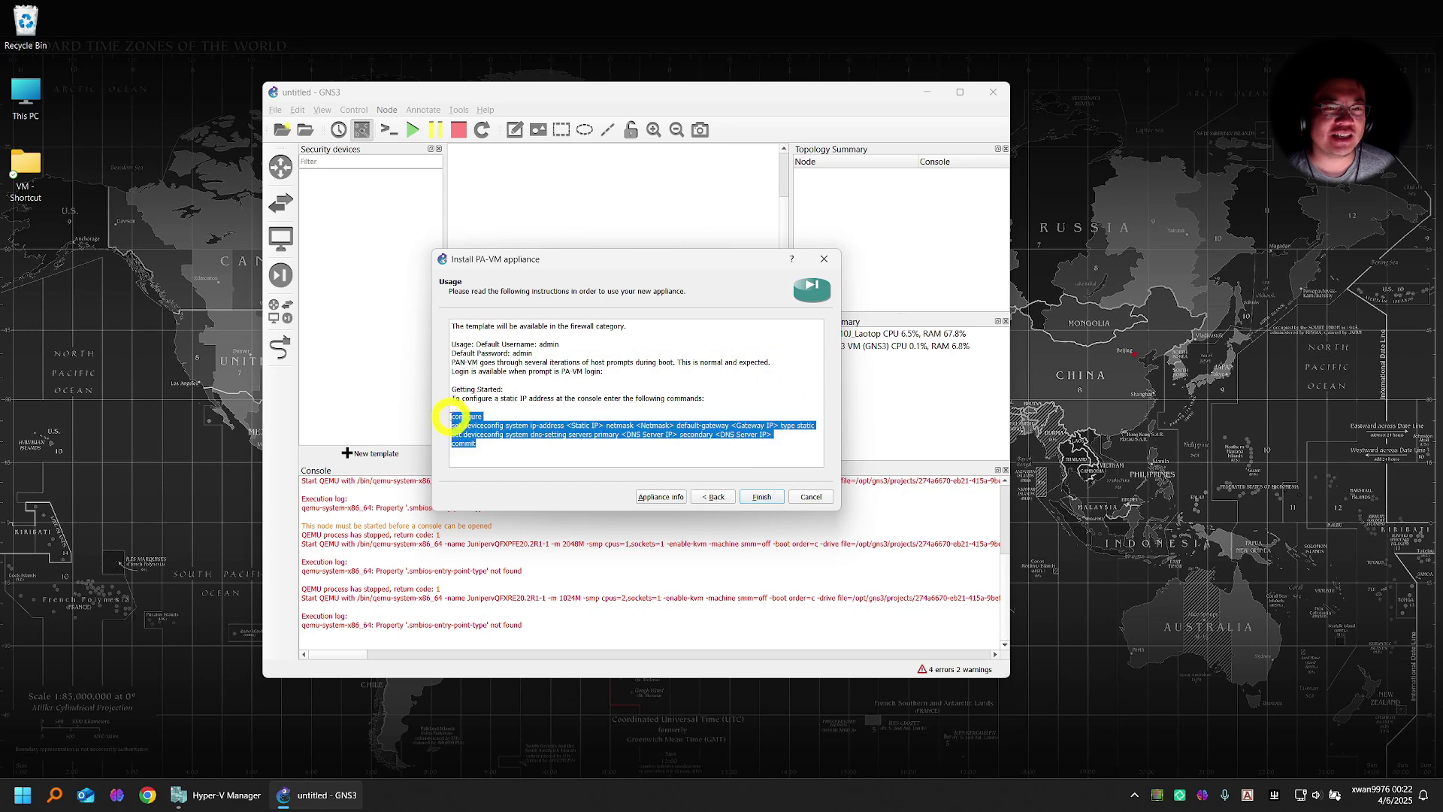
pyautogui.click(664, 434)
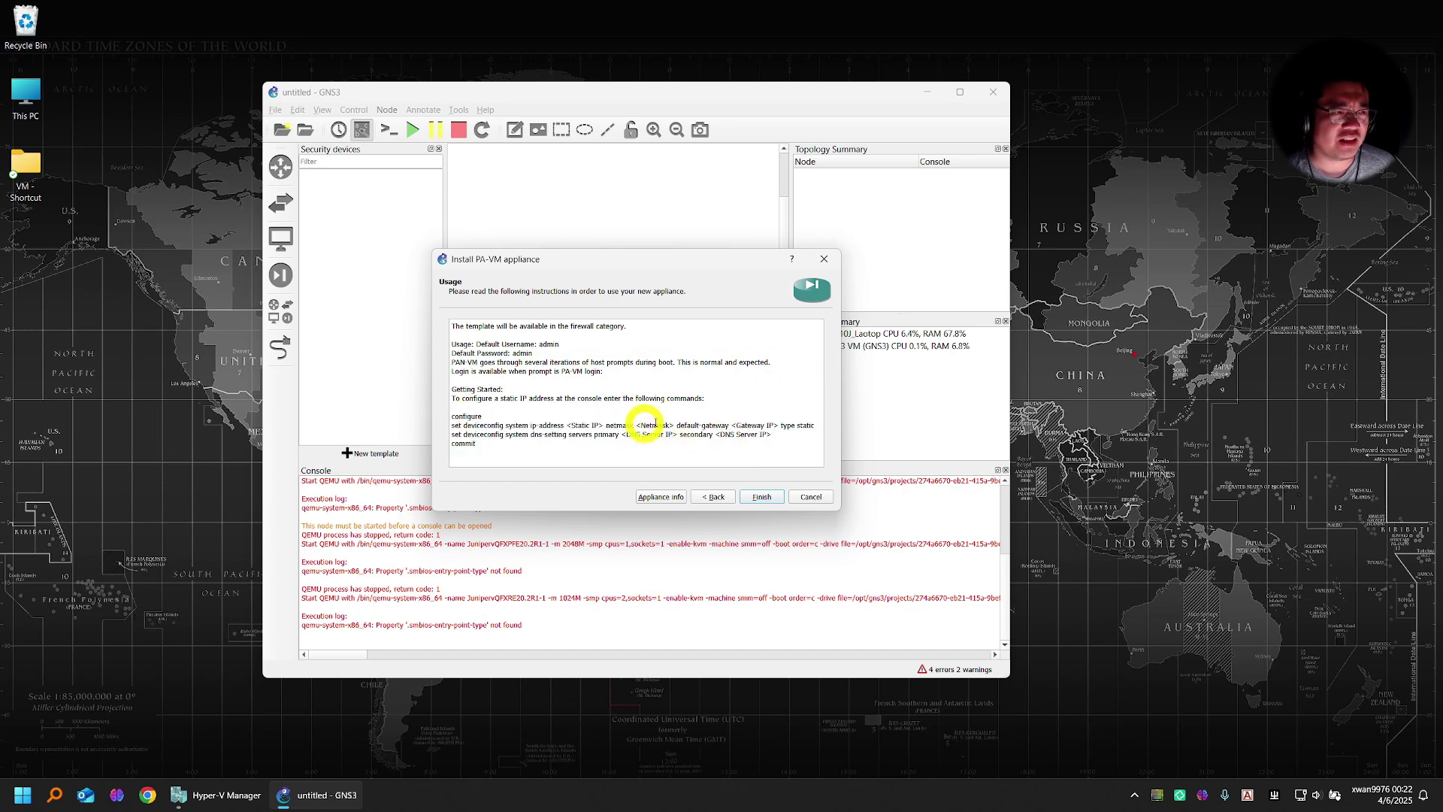
pyautogui.click(769, 497)
# Place a PA-VM 10.1.0 node on the canvas and open its configuration.
pyautogui.click(730, 408)
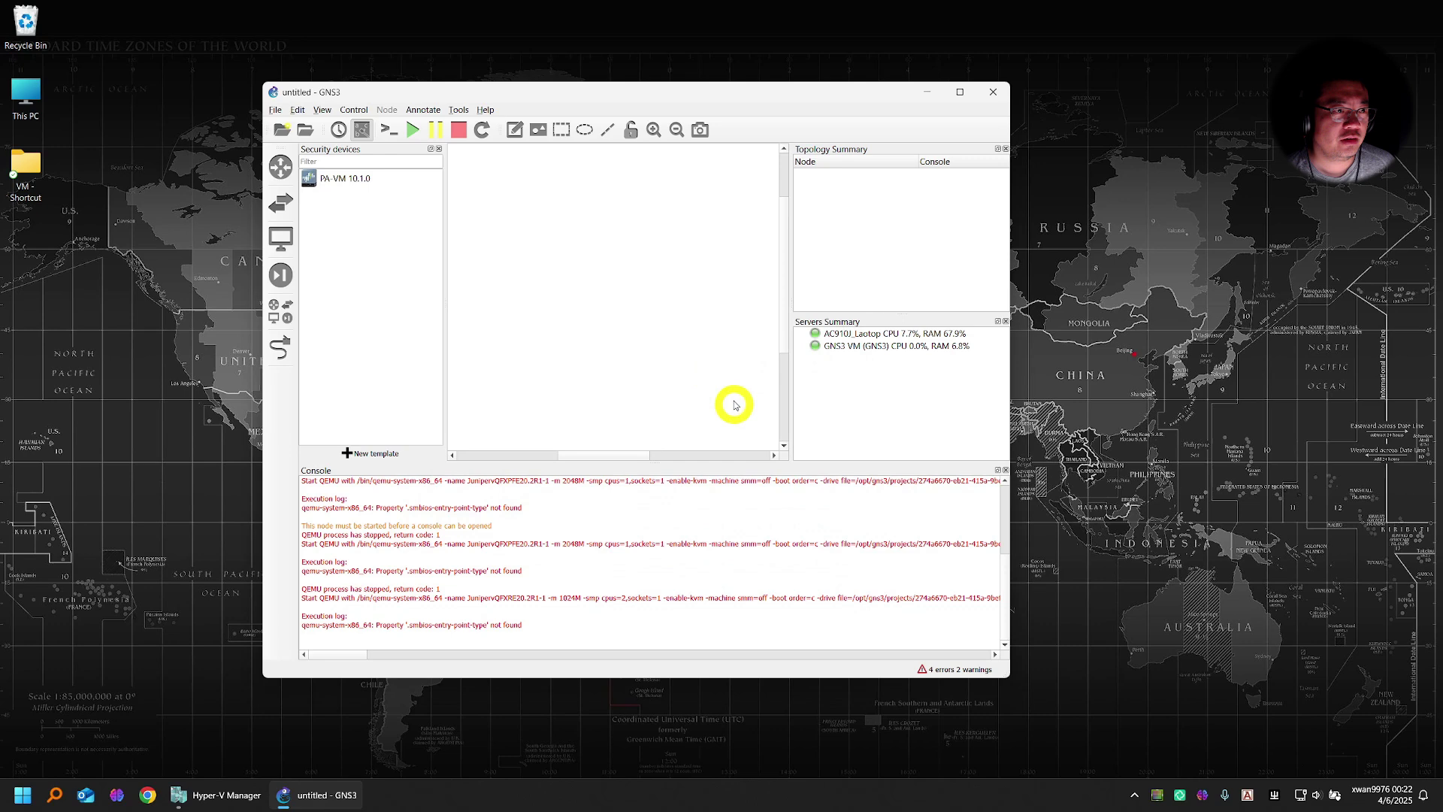
pyautogui.moveTo(324, 179); pyautogui.dragTo(596, 302)
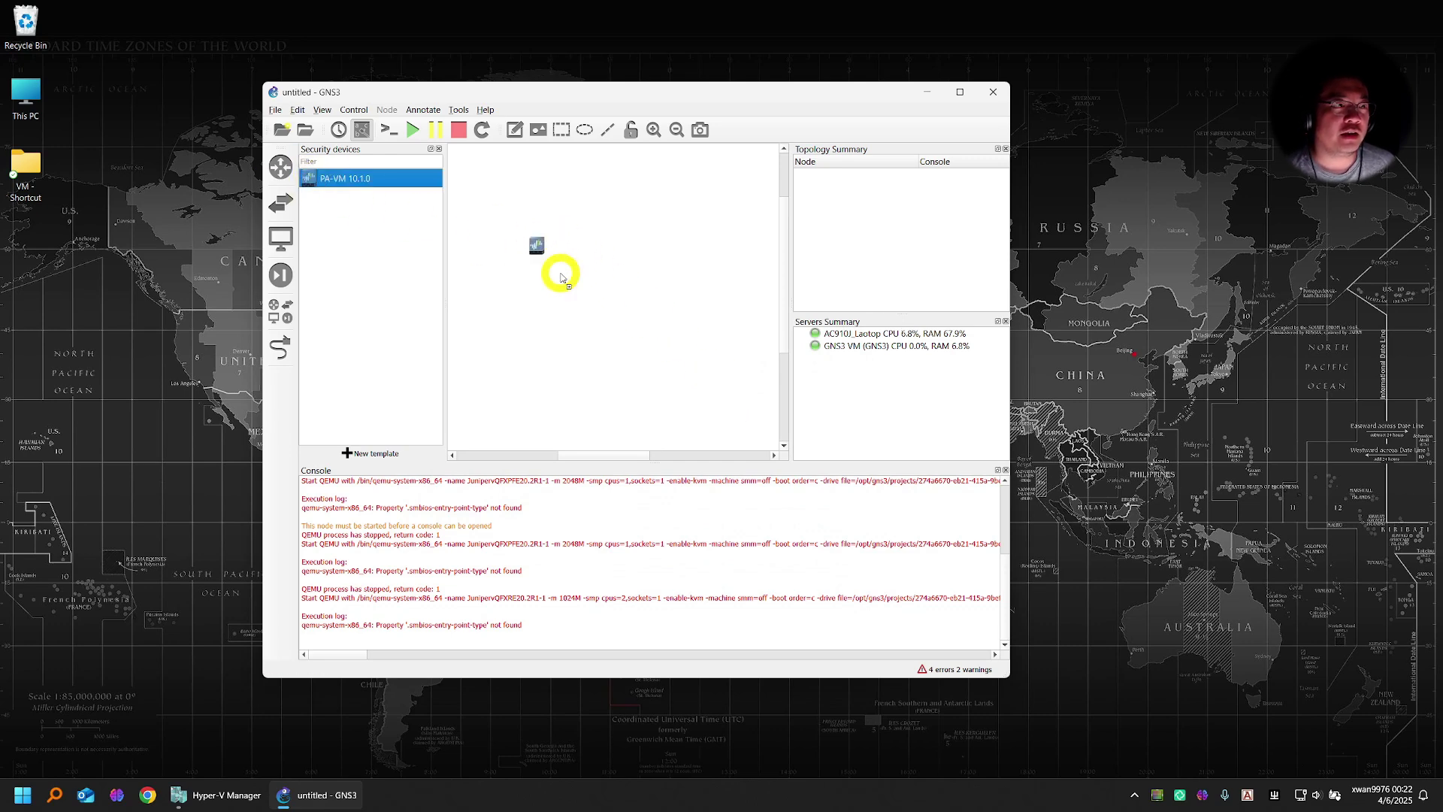
pyautogui.rightClick(589, 306)
pyautogui.click(632, 313)
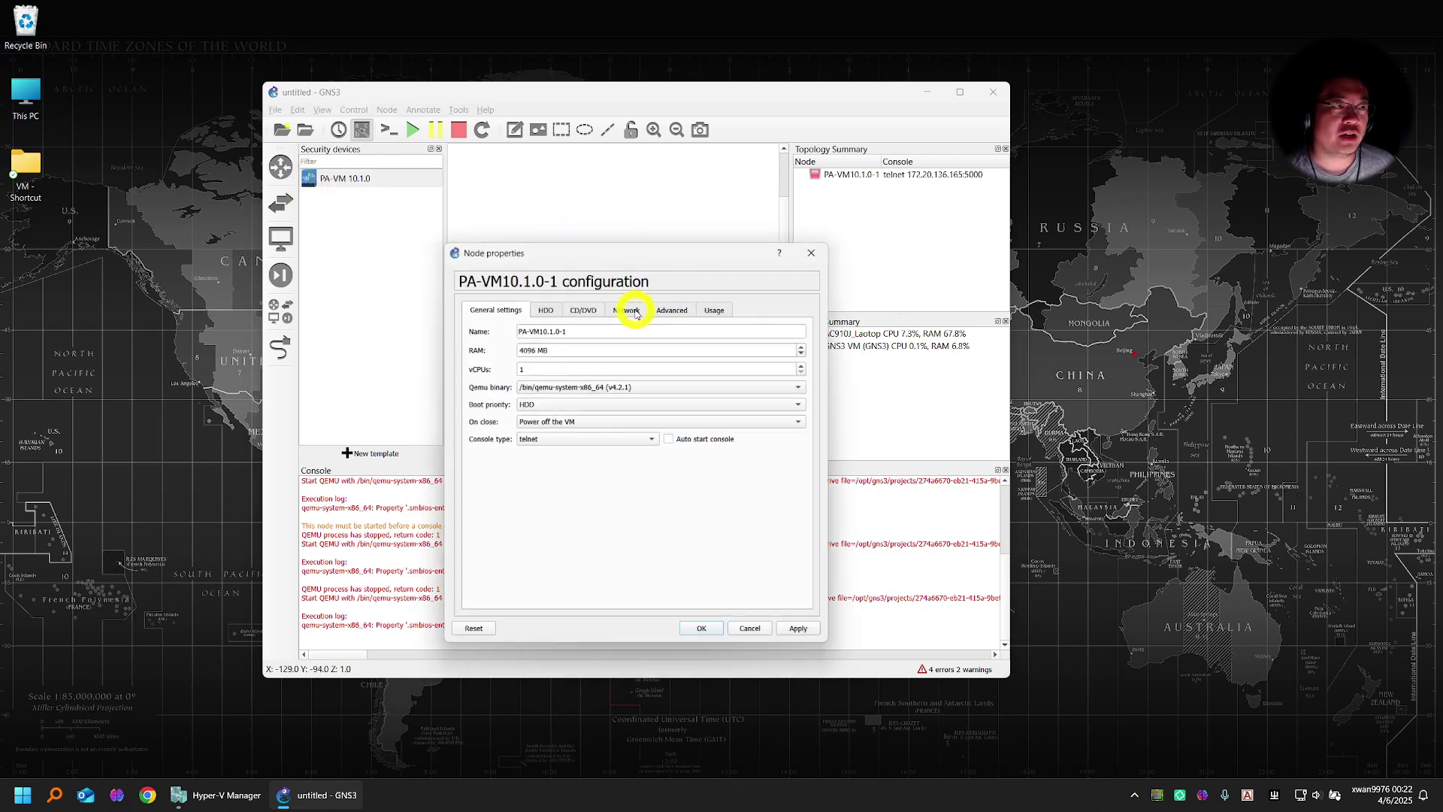
# Review the node's network, usage and advanced settings and its adapter mapping, unchanged.
pyautogui.click(665, 308)
pyautogui.click(626, 309)
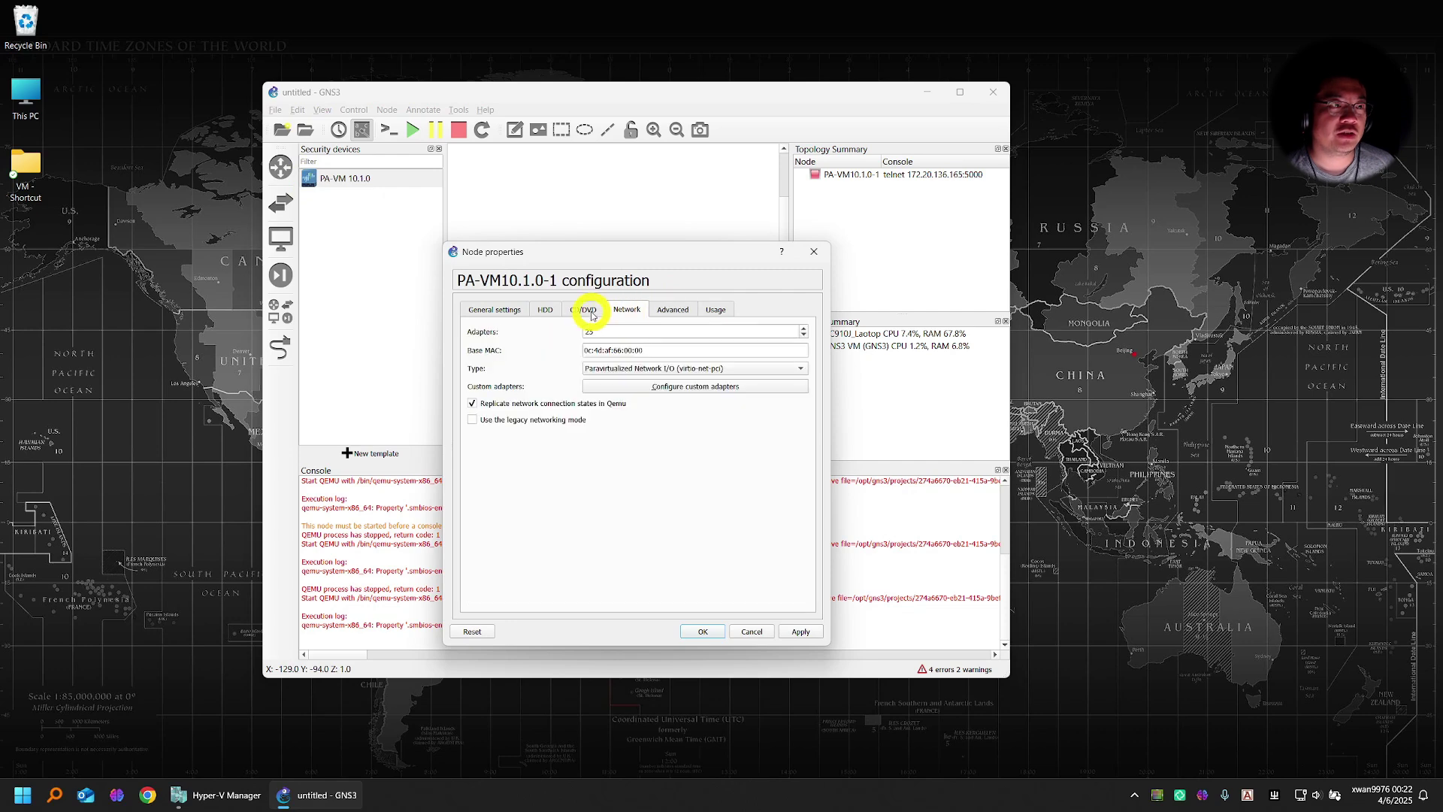
pyautogui.click(710, 309)
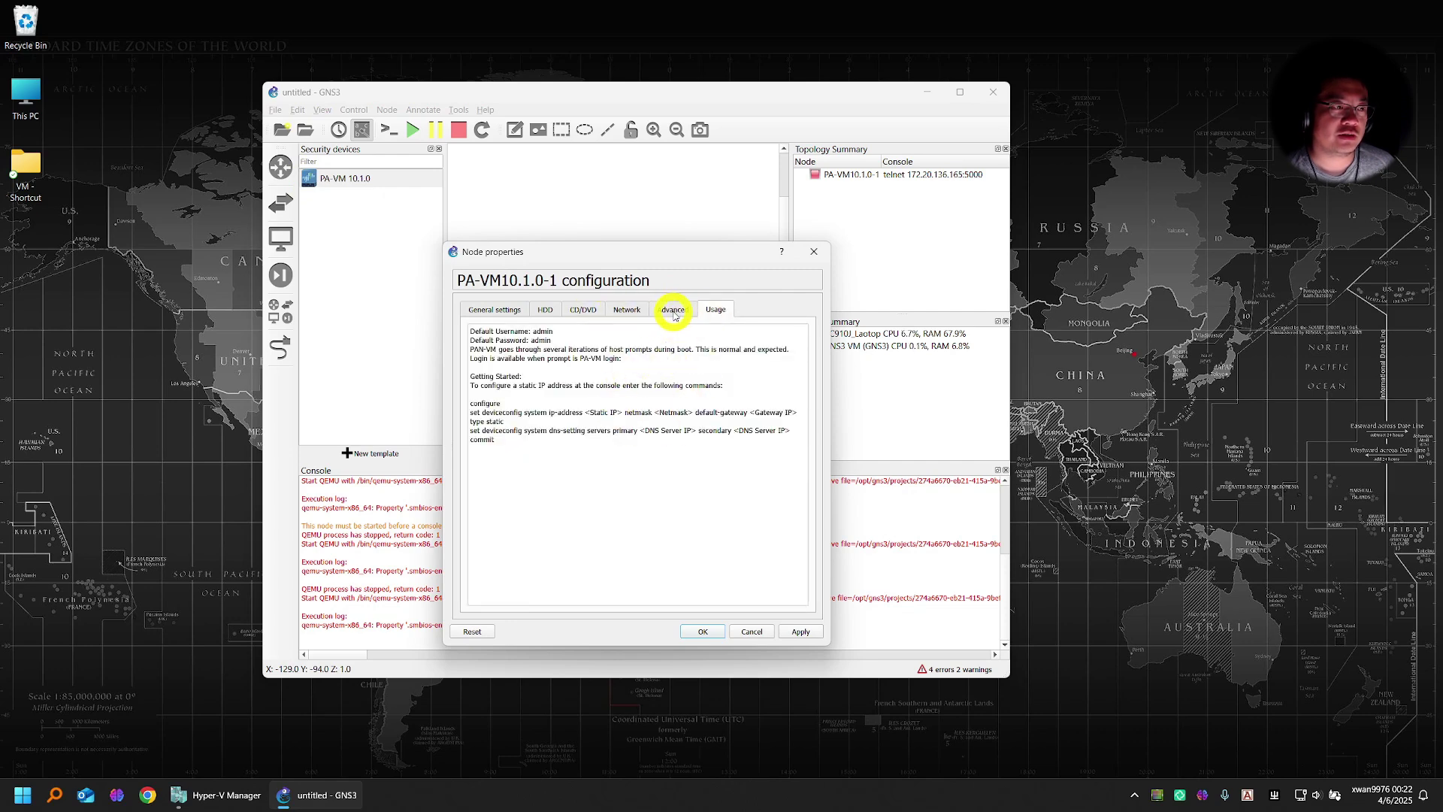
pyautogui.click(666, 309)
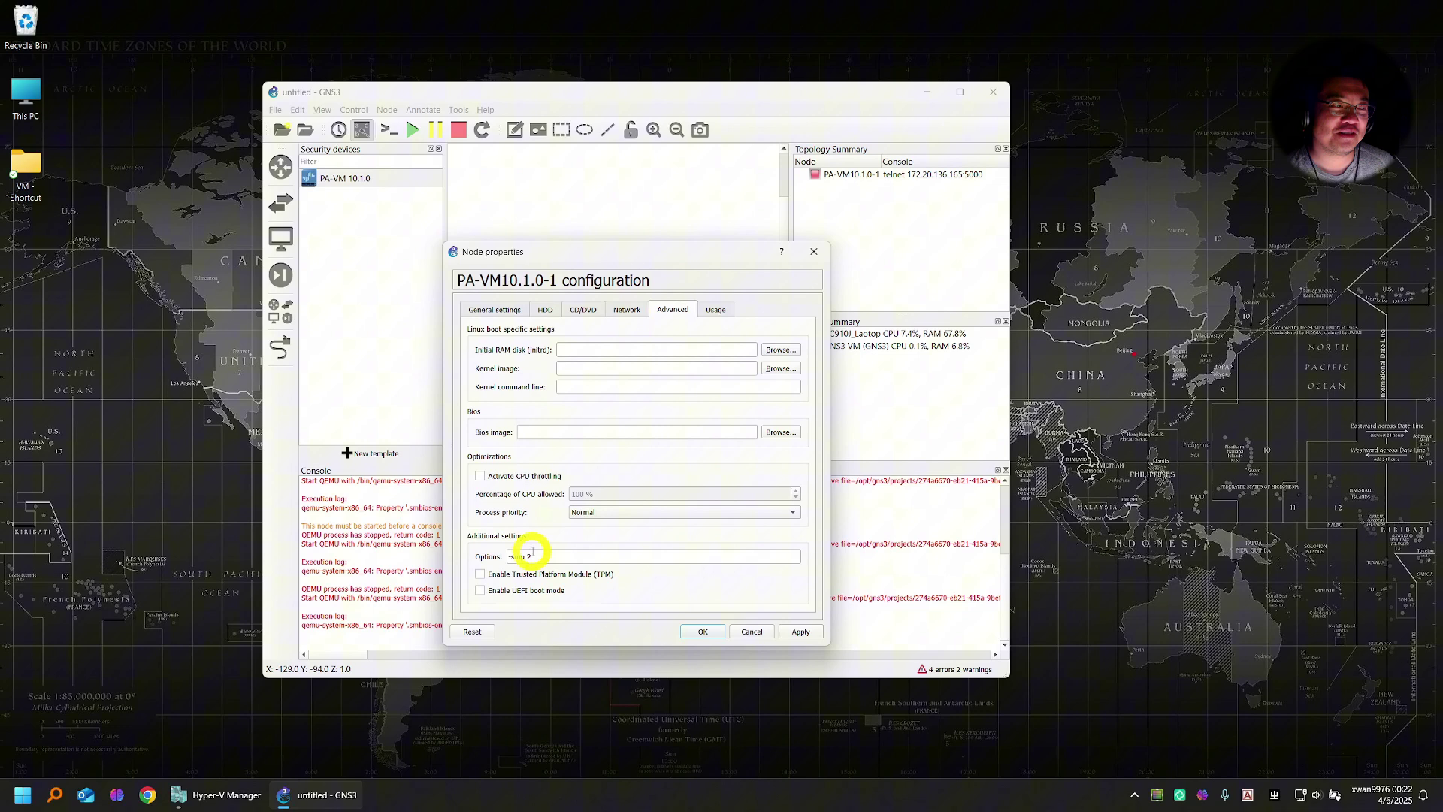
pyautogui.click(628, 311)
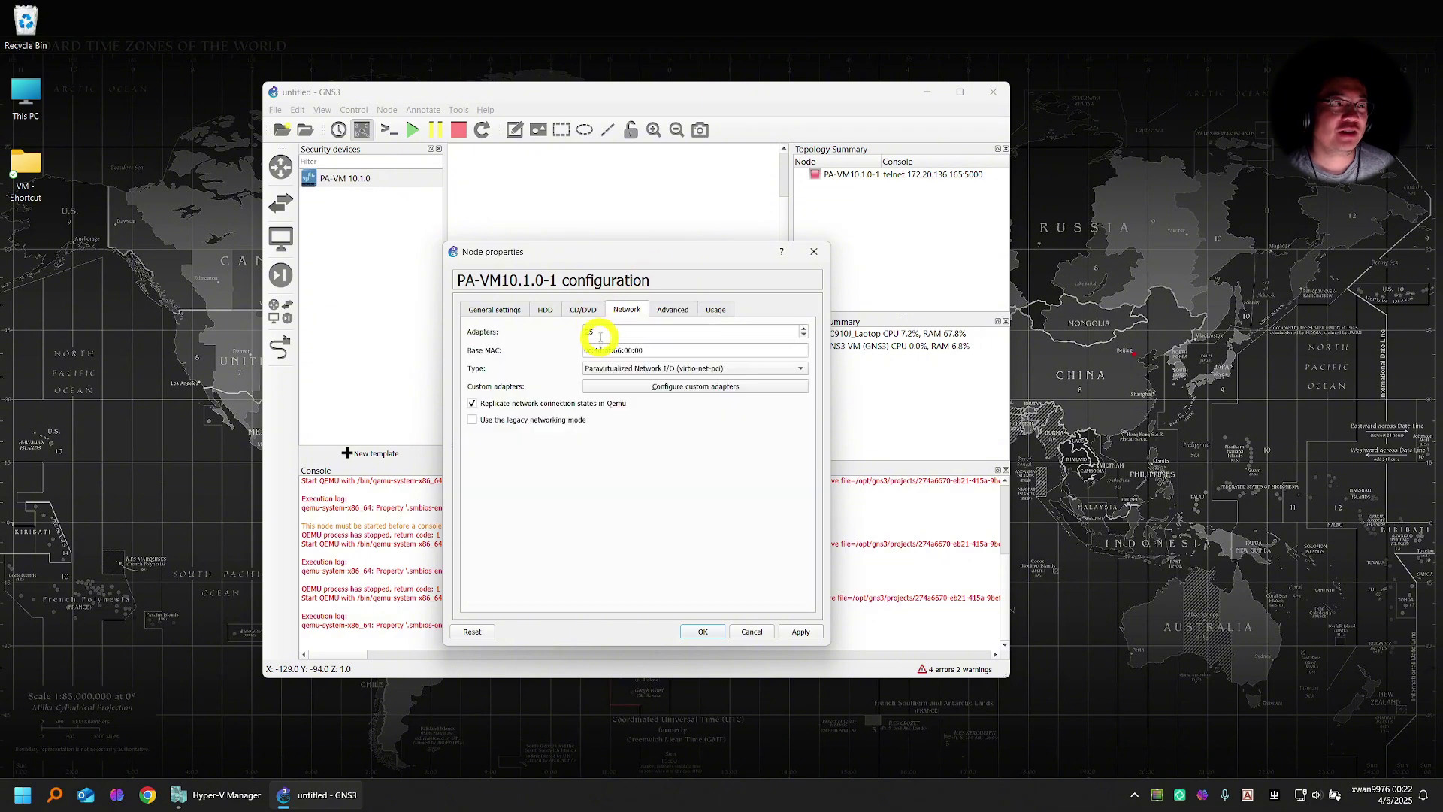
pyautogui.click(660, 383)
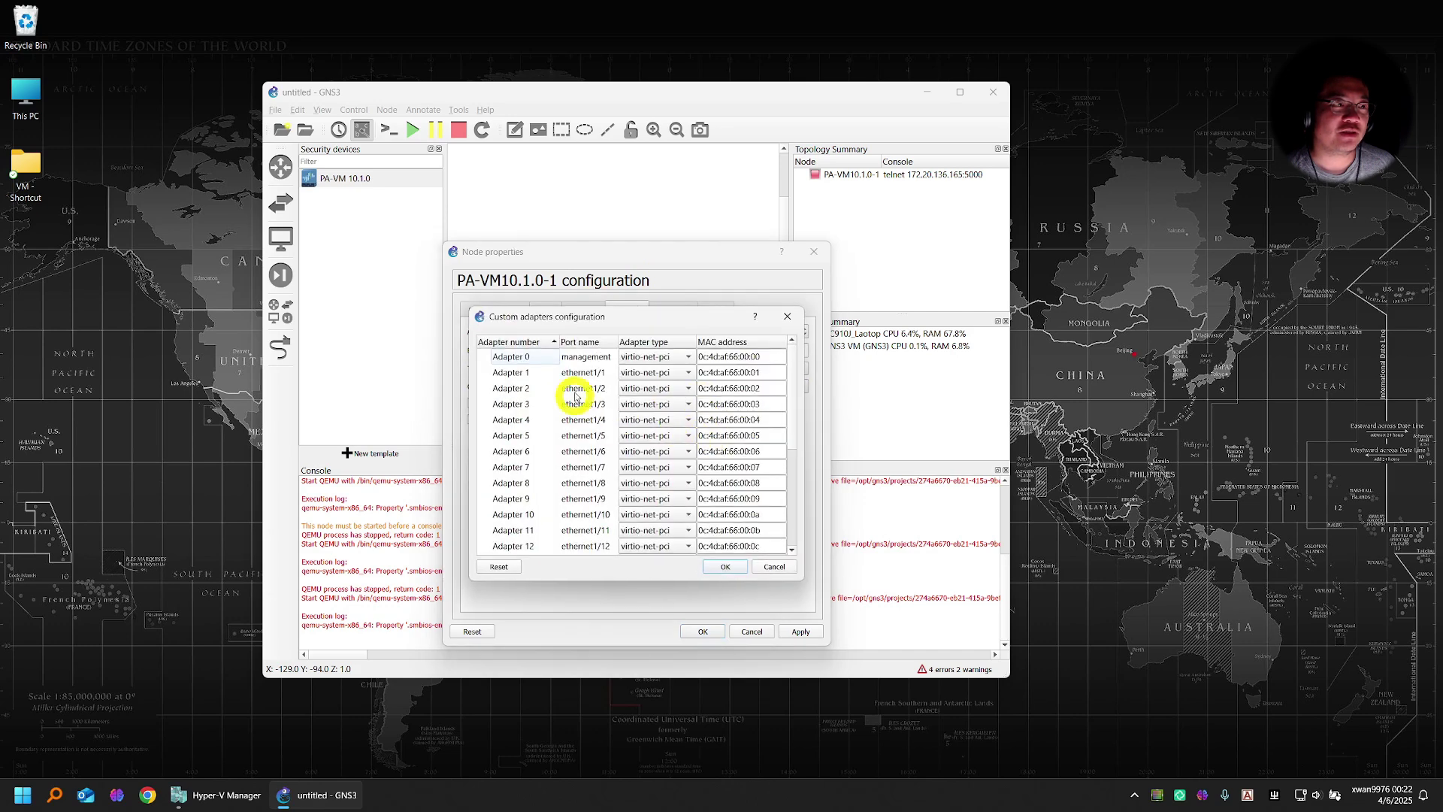
pyautogui.click(587, 356)
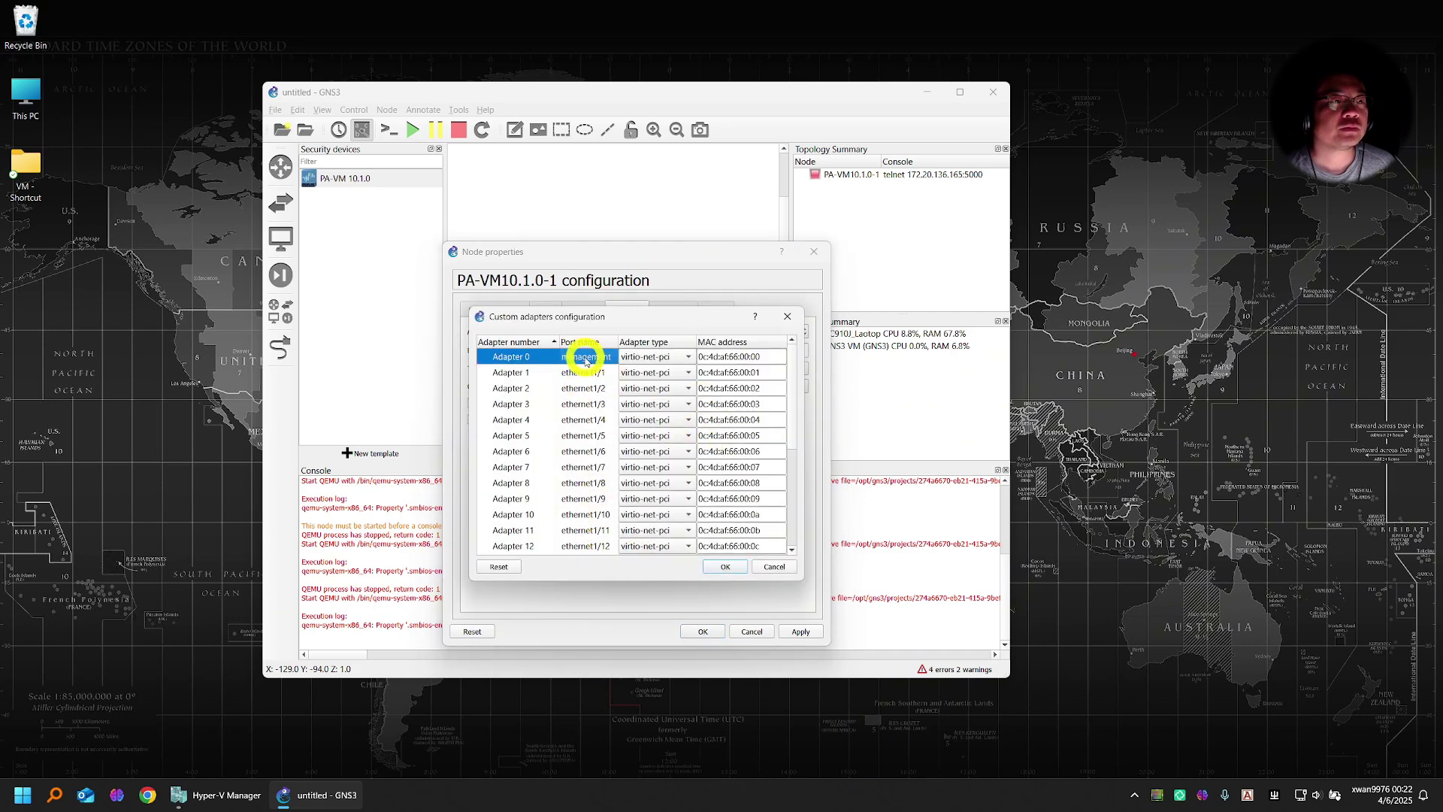
pyautogui.click(772, 566)
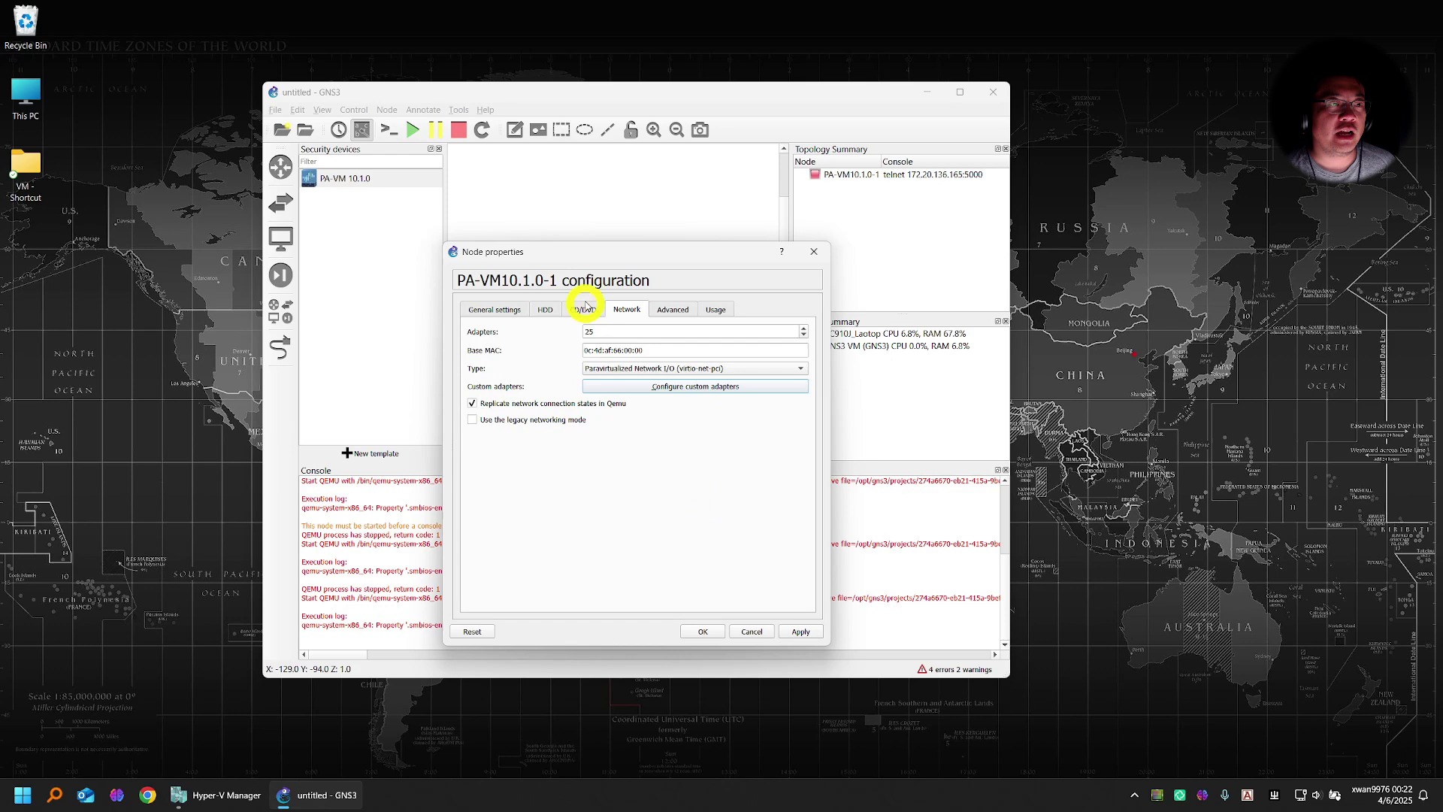
# Check the disk image and general settings, then accept the configuration unchanged.
pyautogui.click(583, 309)
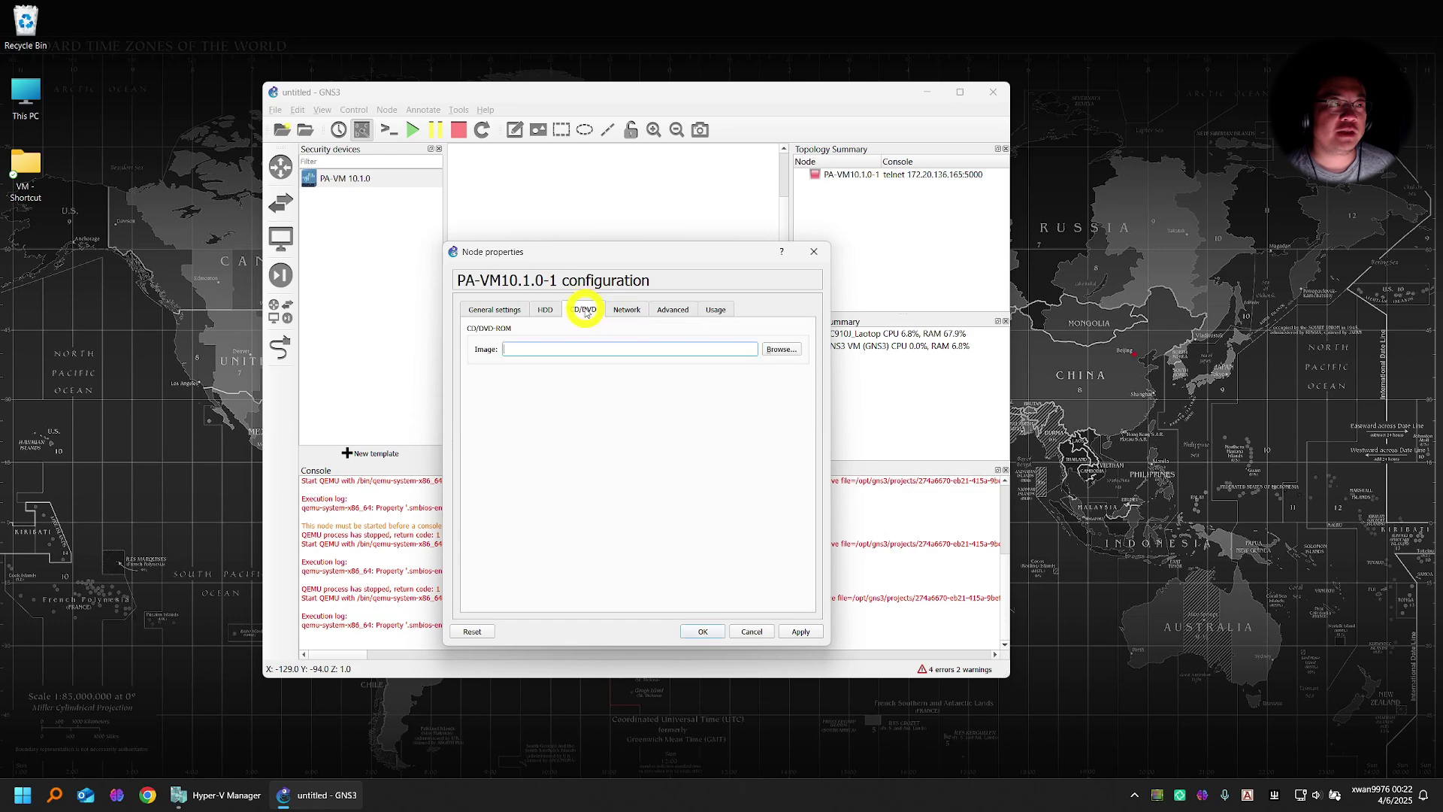
pyautogui.click(504, 311)
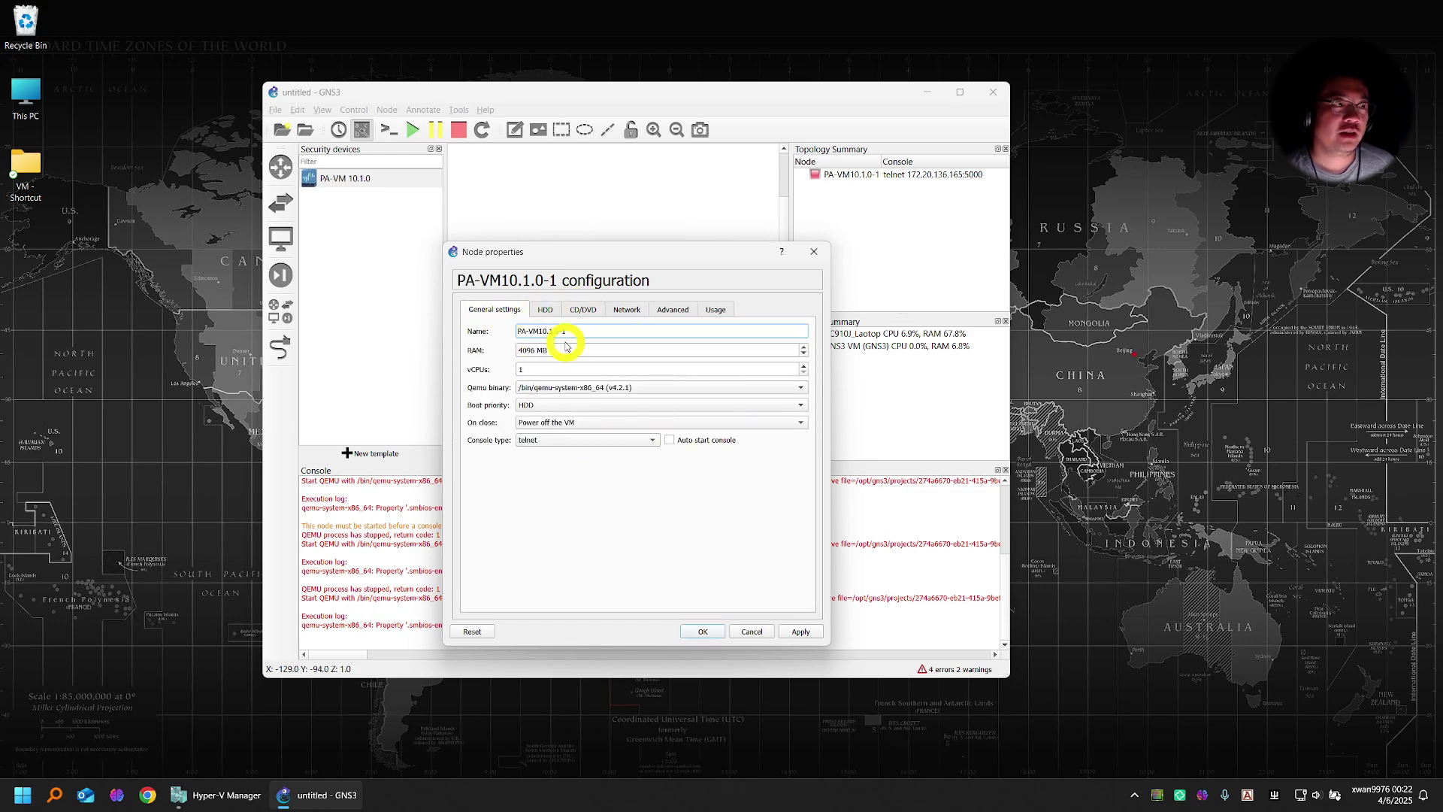
pyautogui.click(702, 632)
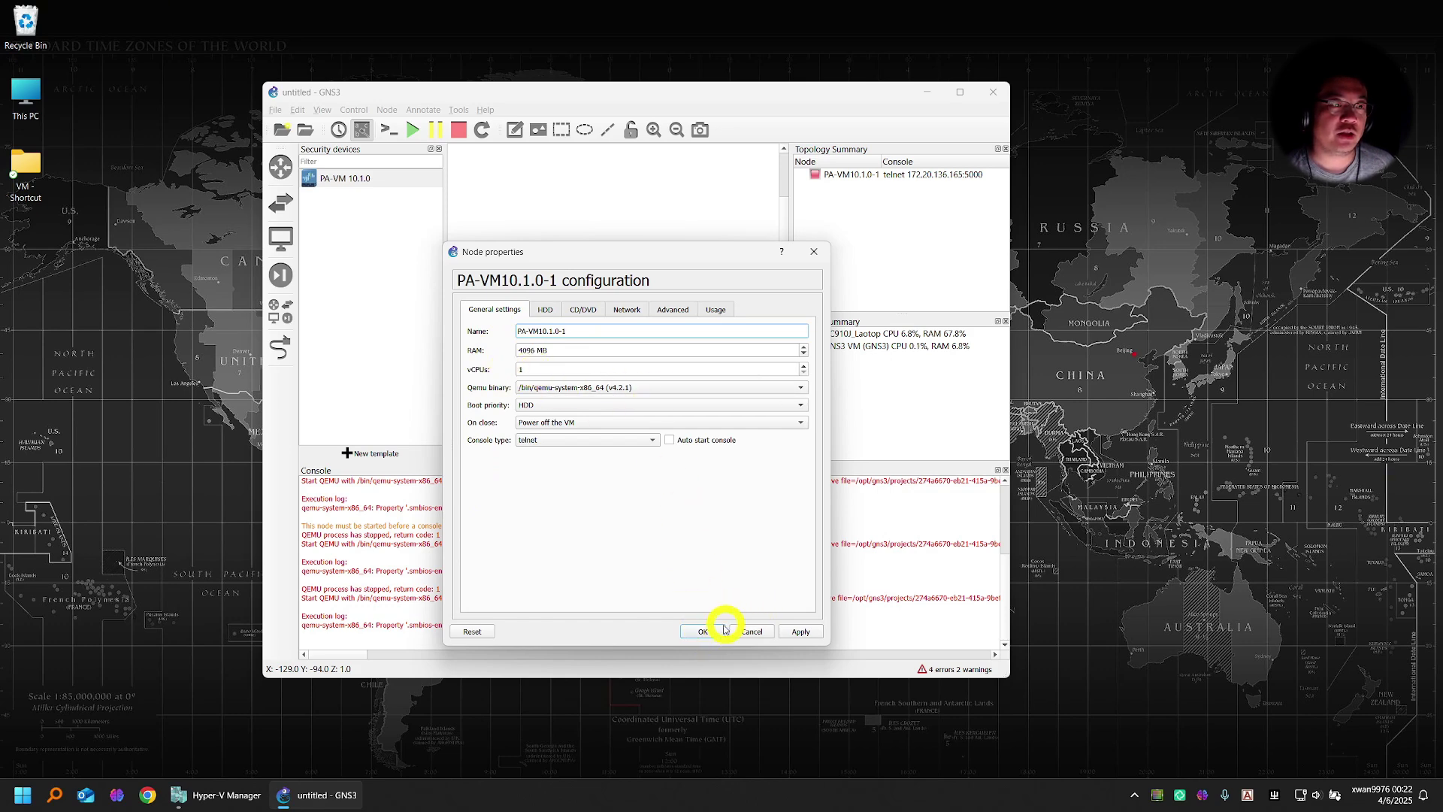
pyautogui.click(704, 632)
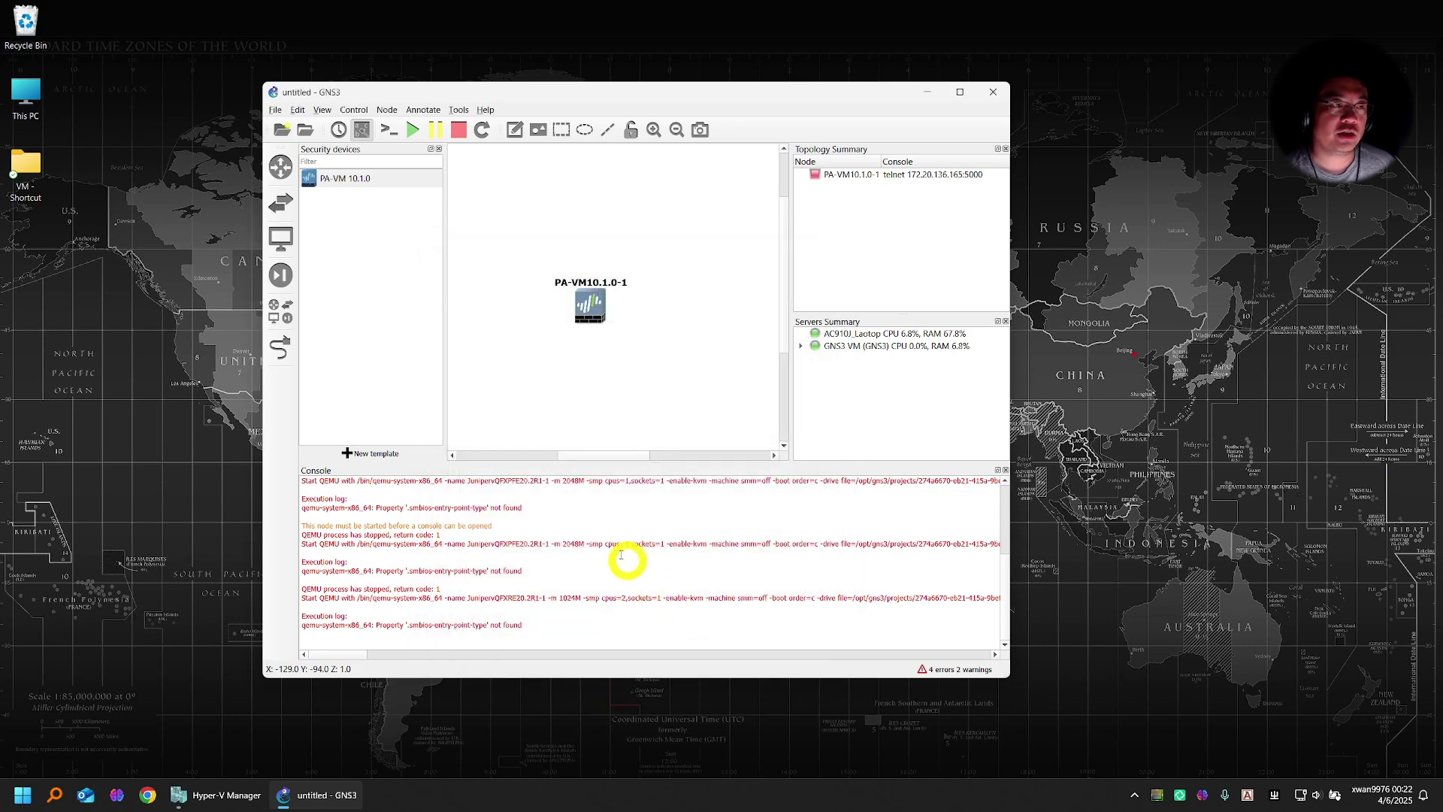
# Launch the Windows Clock app and place the GNS3 window beside it.
pyautogui.click(22, 794)
pyautogui.write('clo')
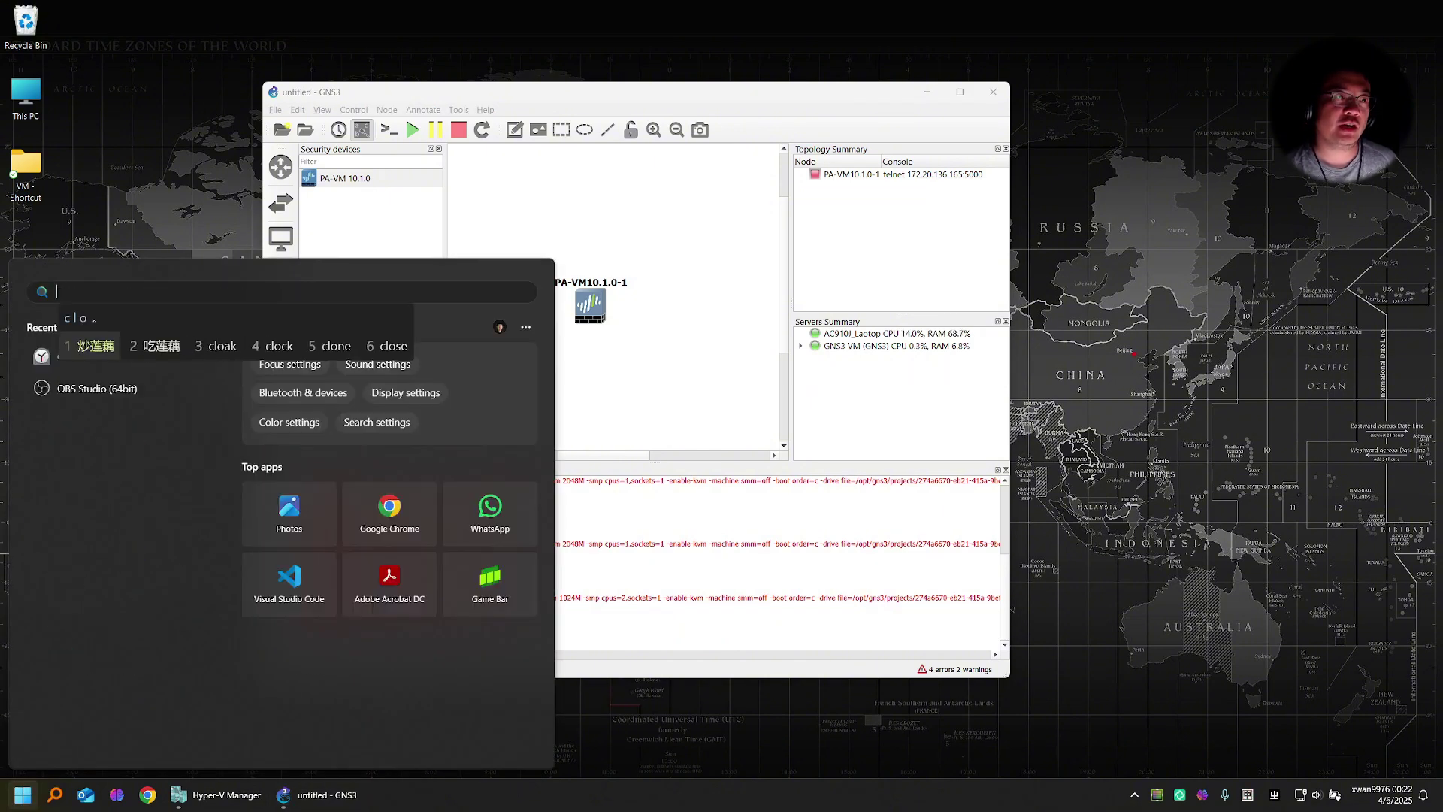
pyautogui.press('Return')
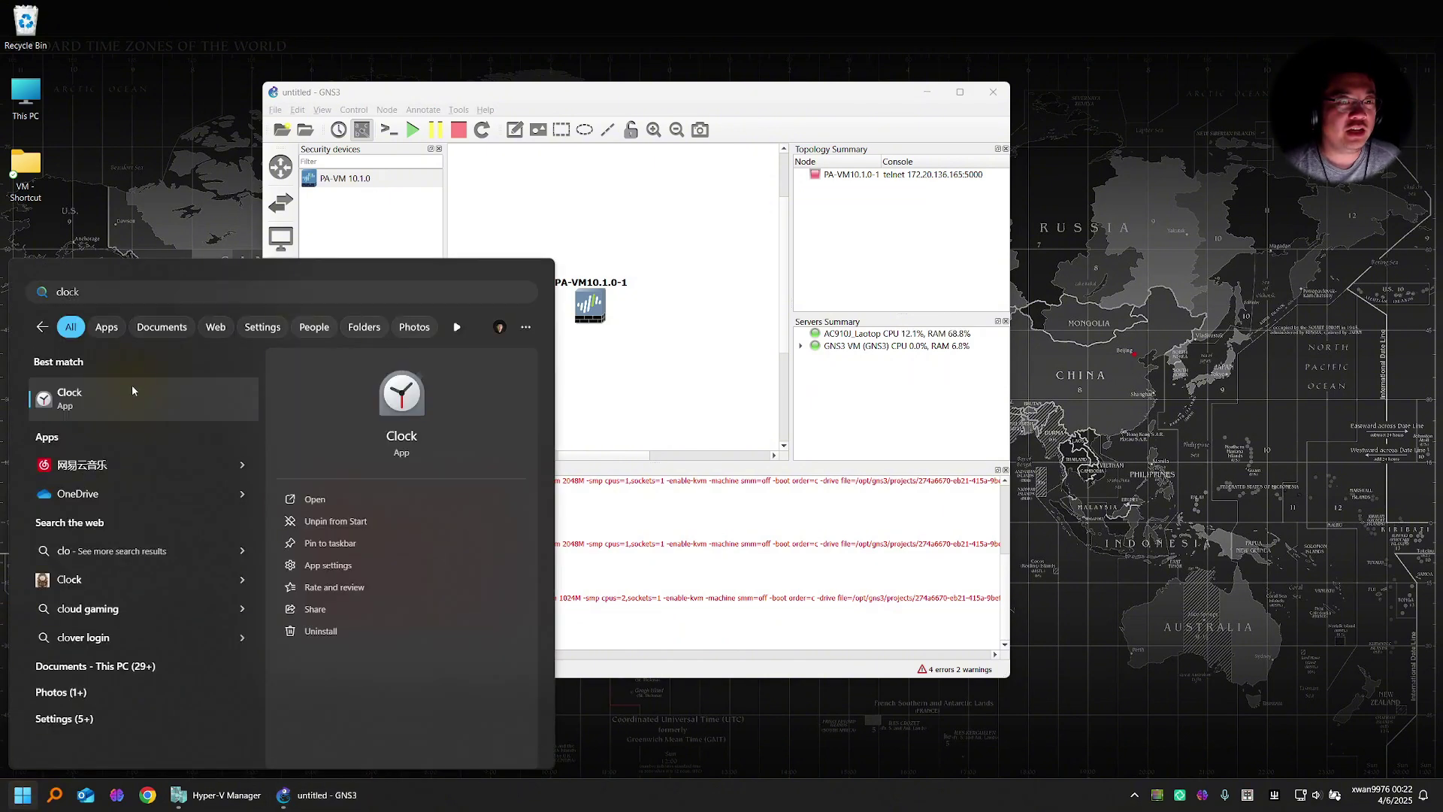
pyautogui.click(129, 389)
pyautogui.moveTo(722, 94); pyautogui.dragTo(571, 110)
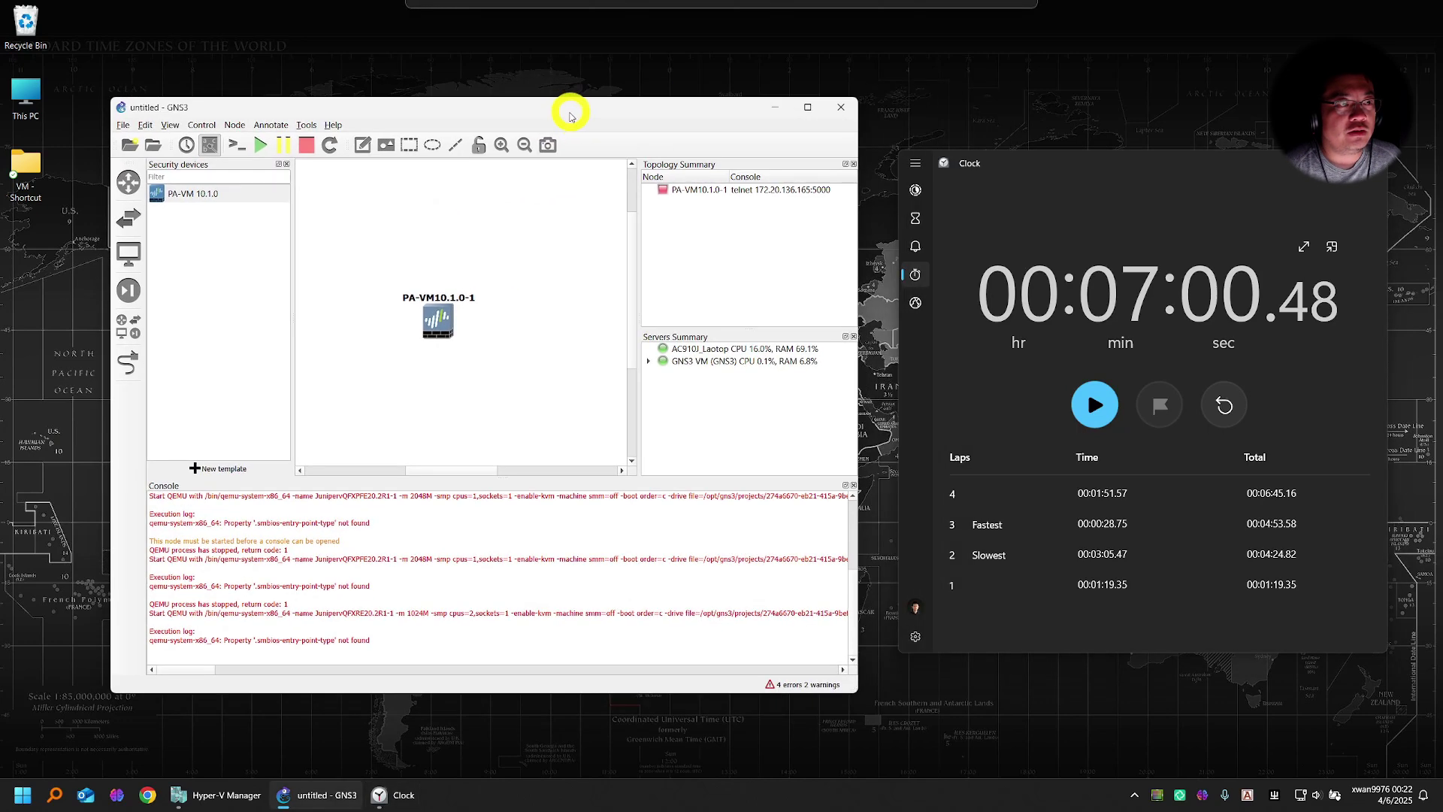
# Reset the stopwatch, start all GNS3 nodes, and start timing the boot.
pyautogui.click(1224, 405)
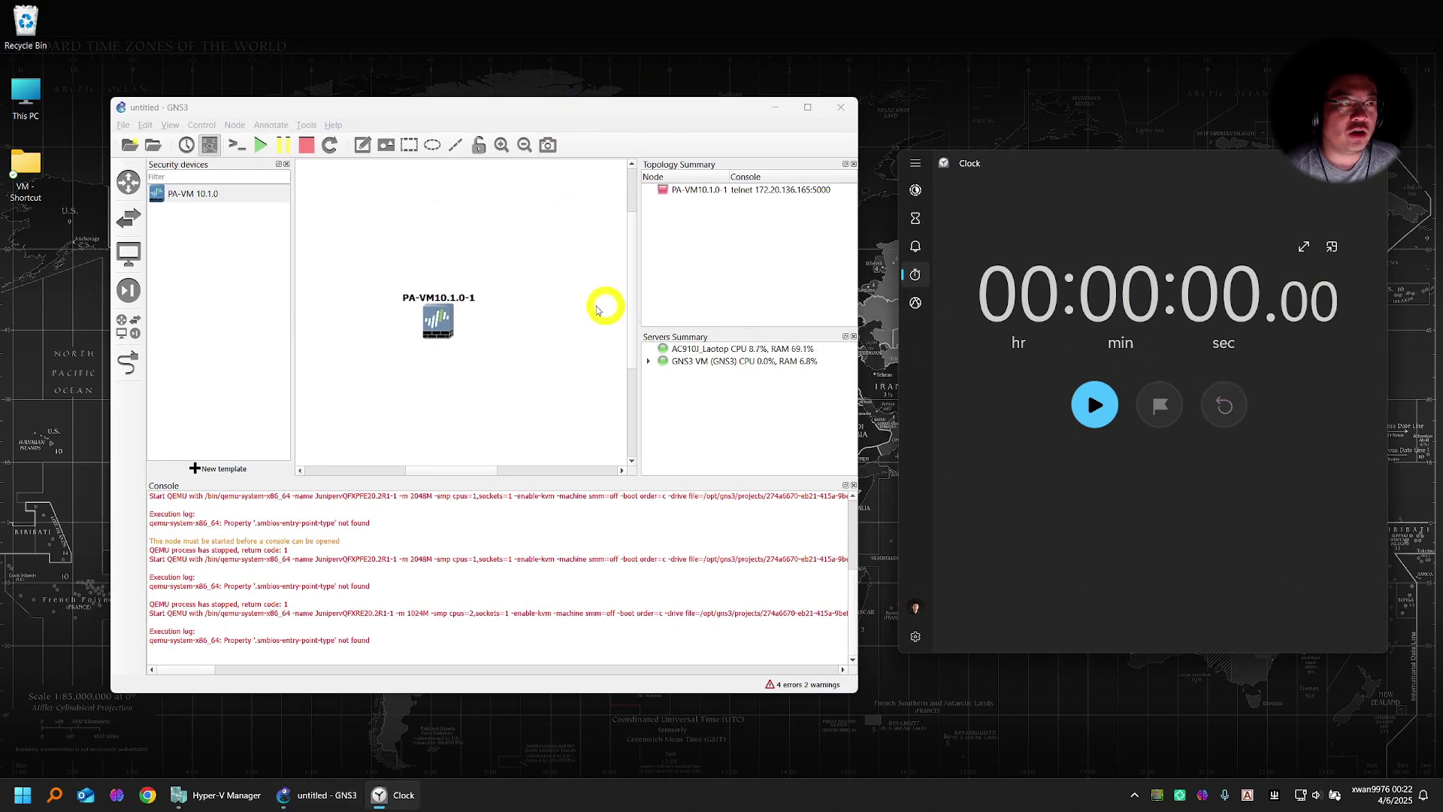
pyautogui.click(263, 148)
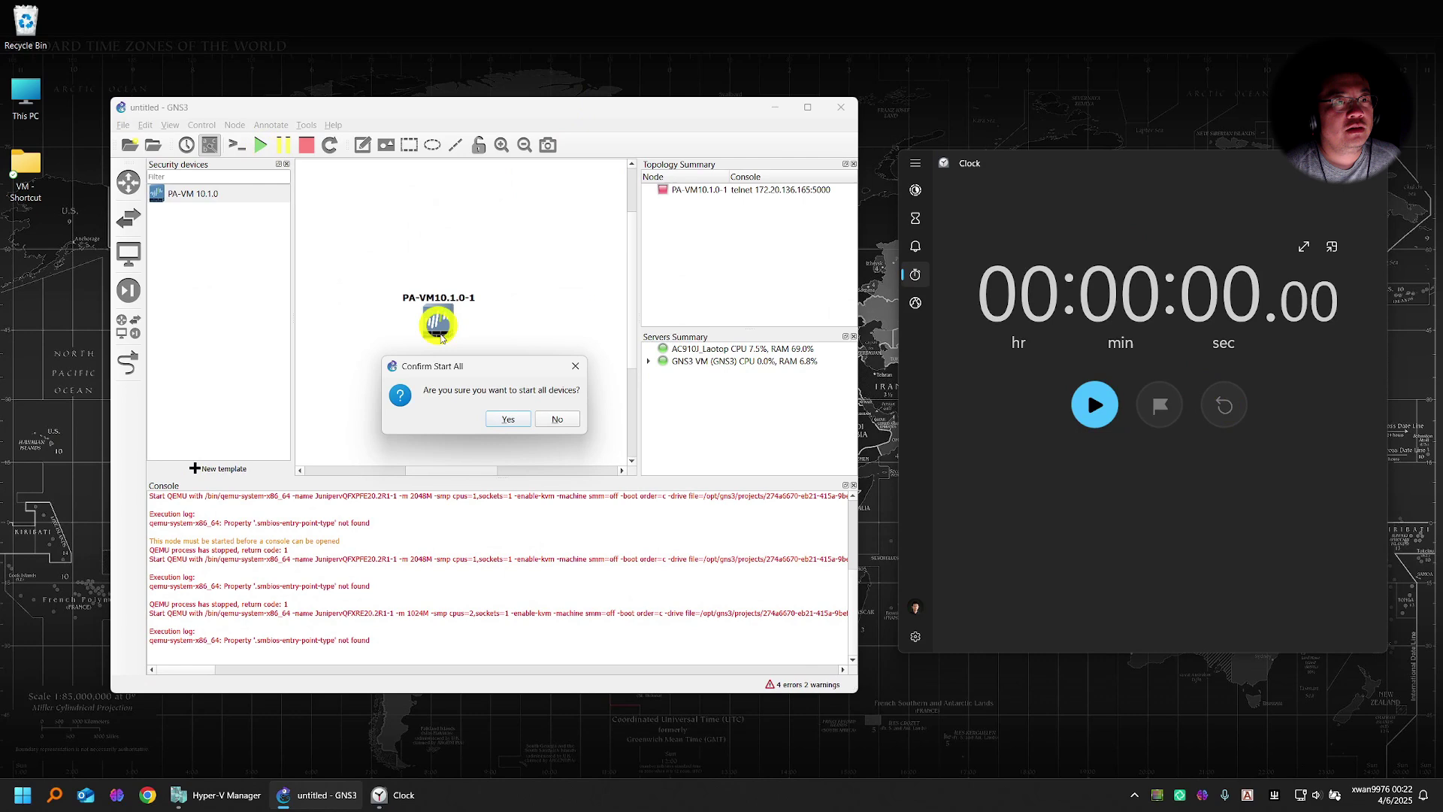
pyautogui.click(508, 422)
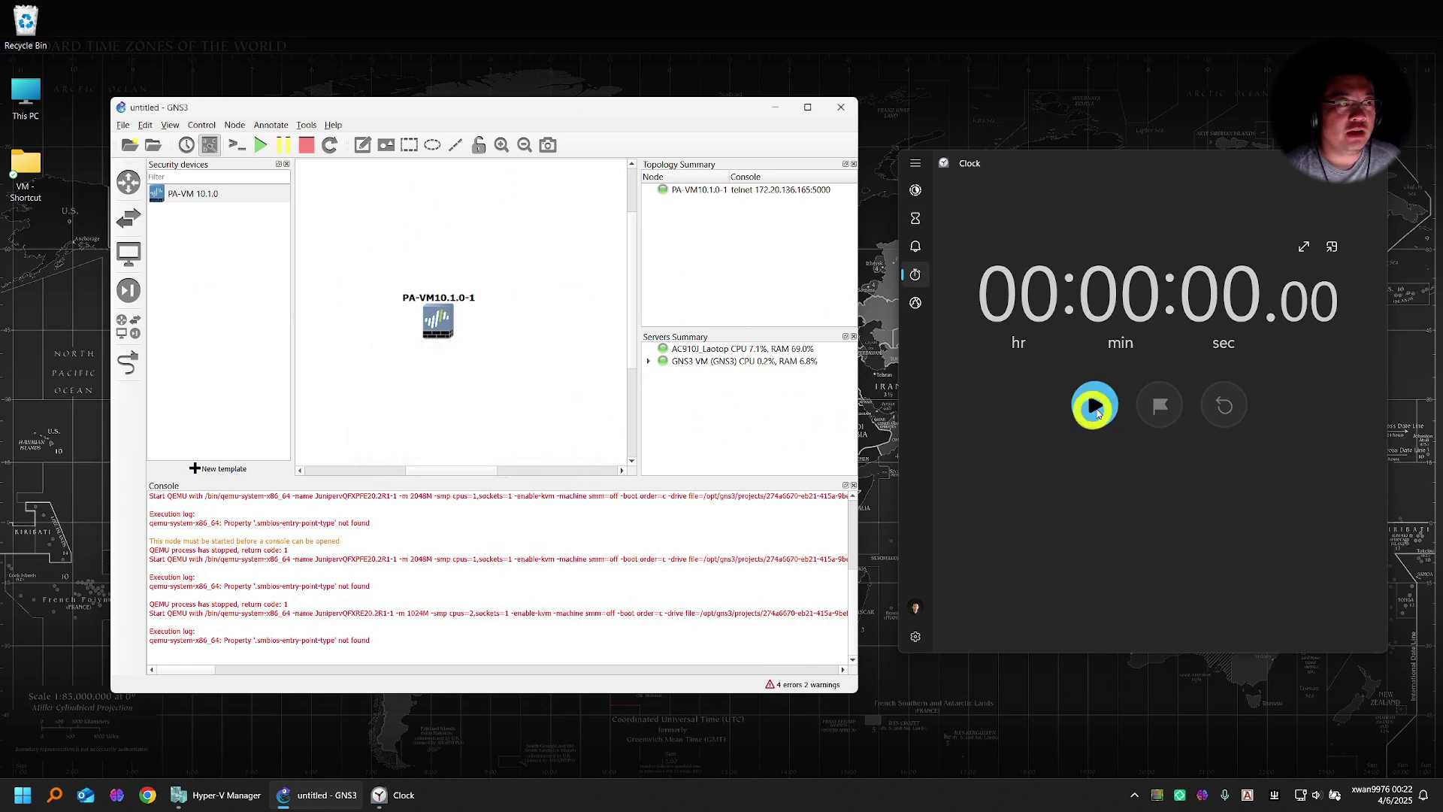
pyautogui.click(1094, 405)
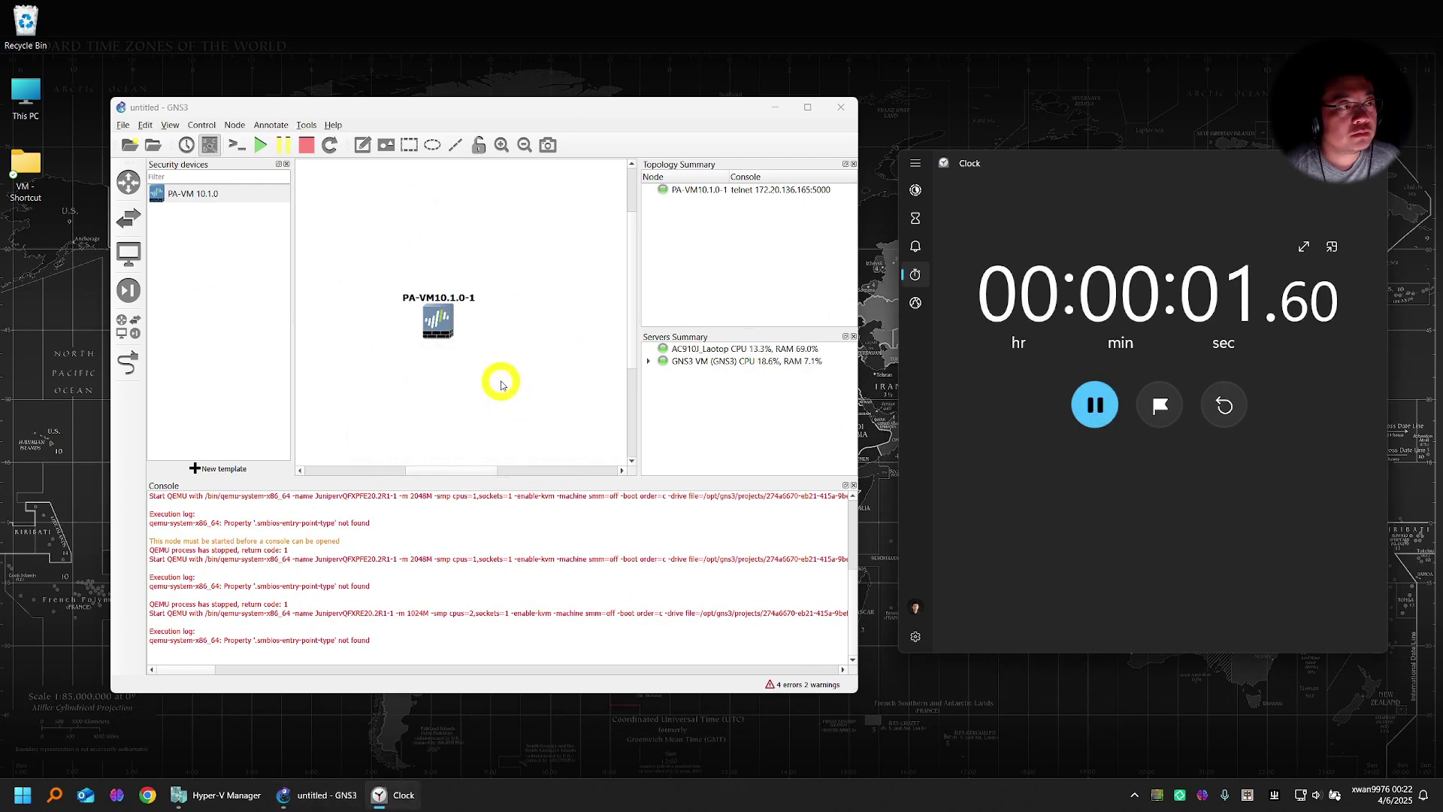
# Open the PA-VM10.1.0-1 console and move its boot window aside.
pyautogui.doubleClick(436, 321)
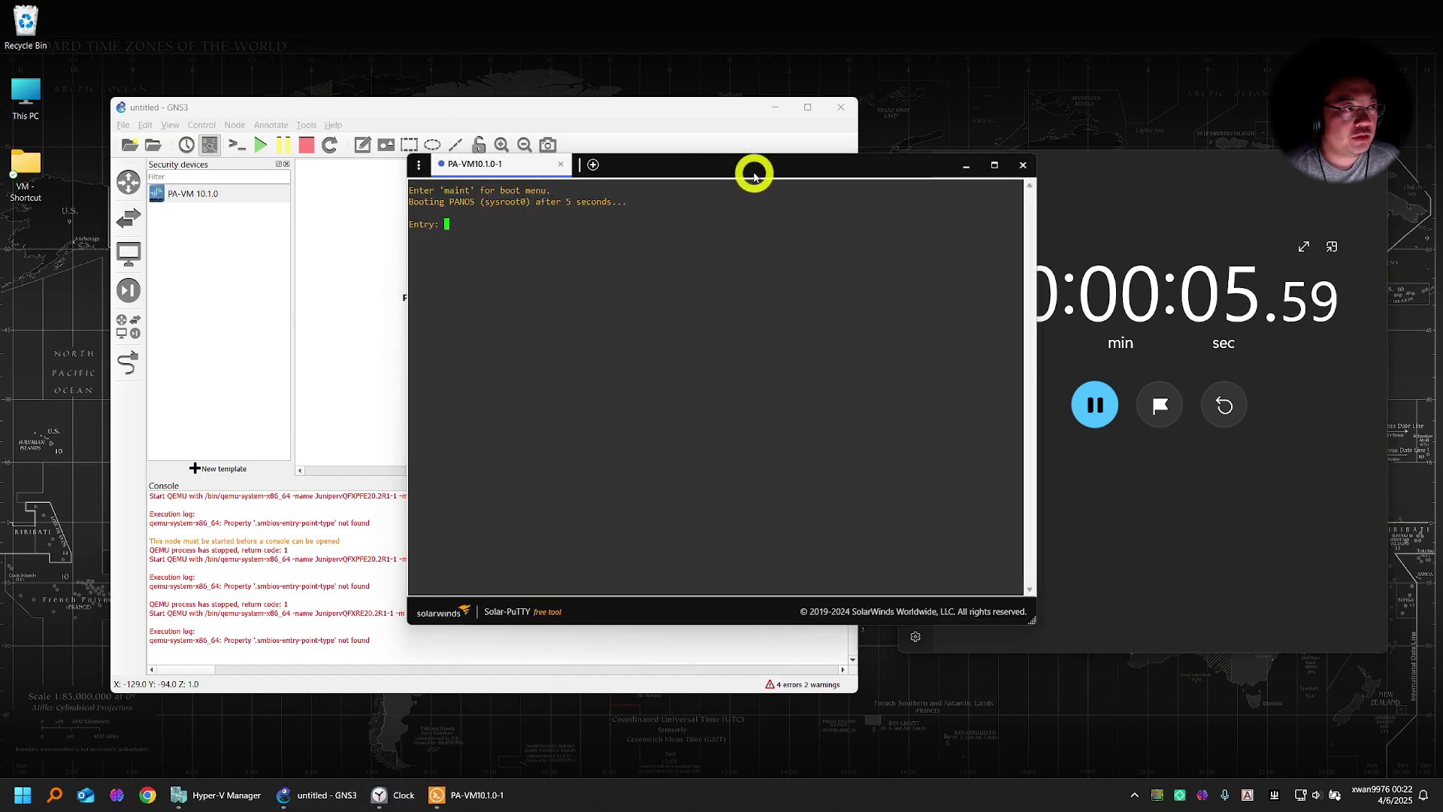
pyautogui.moveTo(754, 171)
pyautogui.mouseDown()
pyautogui.moveTo(616, 215)
pyautogui.moveTo(599, 205)
pyautogui.mouseUp()
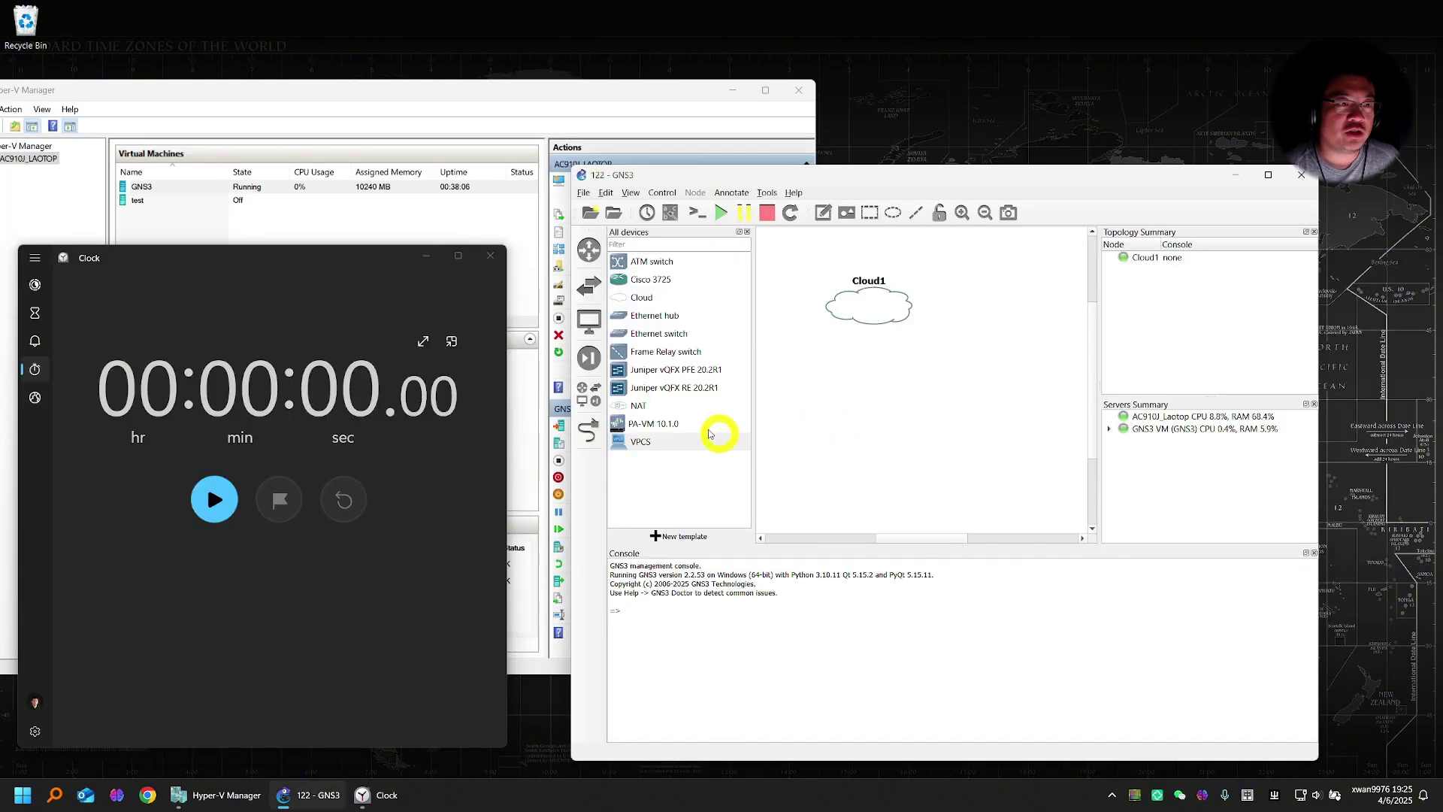
# Place a PA-VM 10.1.0 node below Cloud1 and link its management port to eth1.
pyautogui.click(666, 423)
pyautogui.moveTo(660, 425)
pyautogui.mouseDown()
pyautogui.moveTo(924, 435)
pyautogui.moveTo(865, 447)
pyautogui.mouseUp()
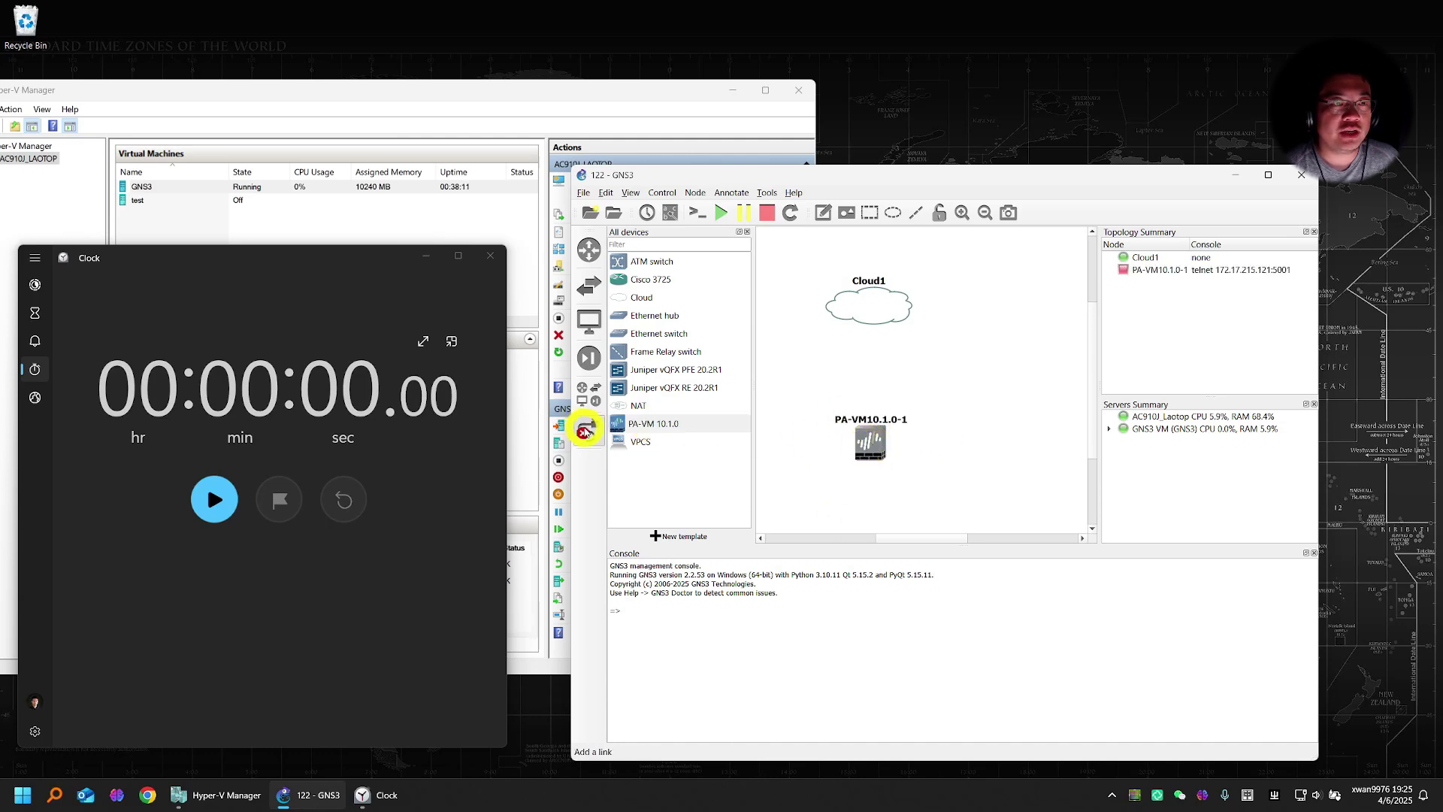
pyautogui.click(586, 429)
pyautogui.click(877, 439)
pyautogui.click(916, 65)
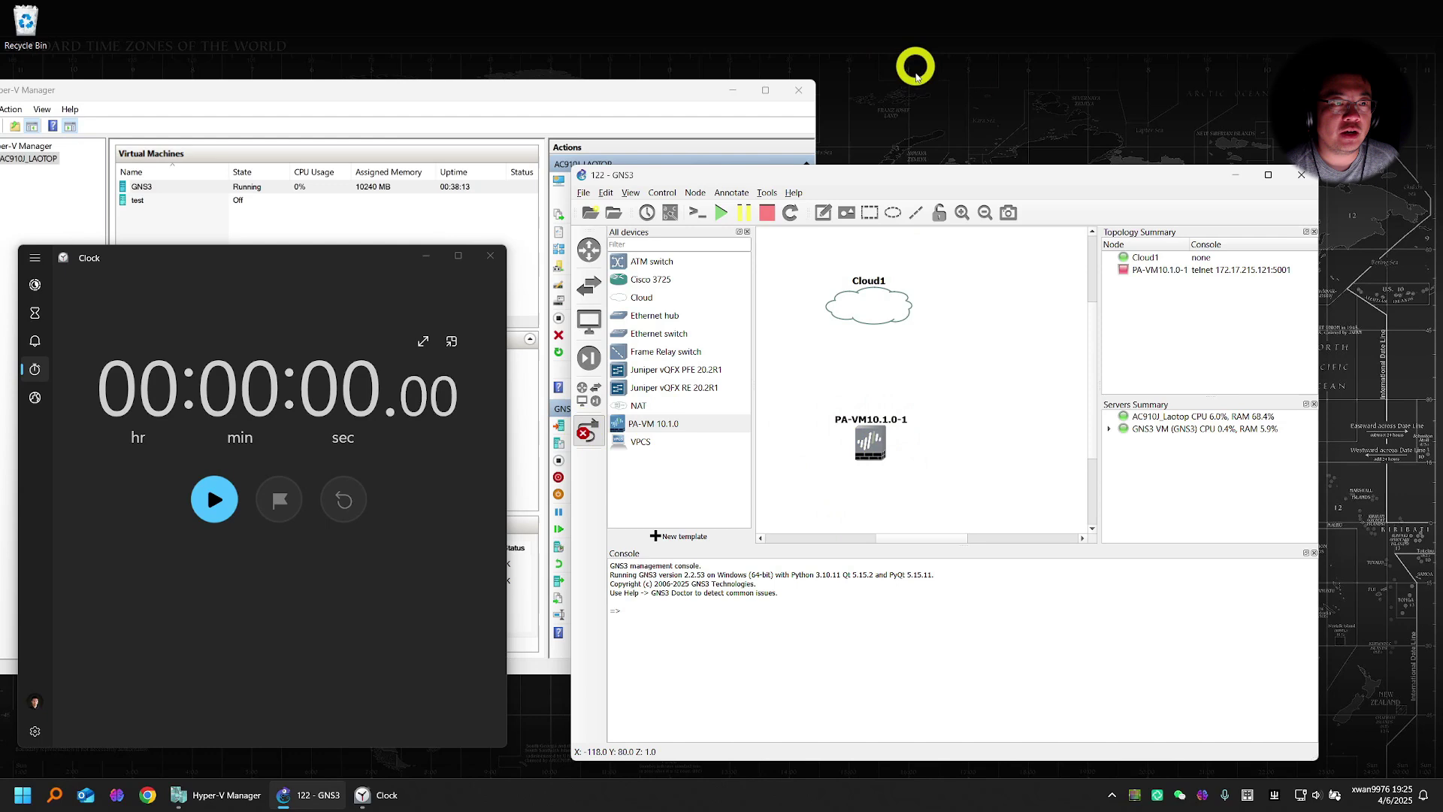
pyautogui.click(871, 305)
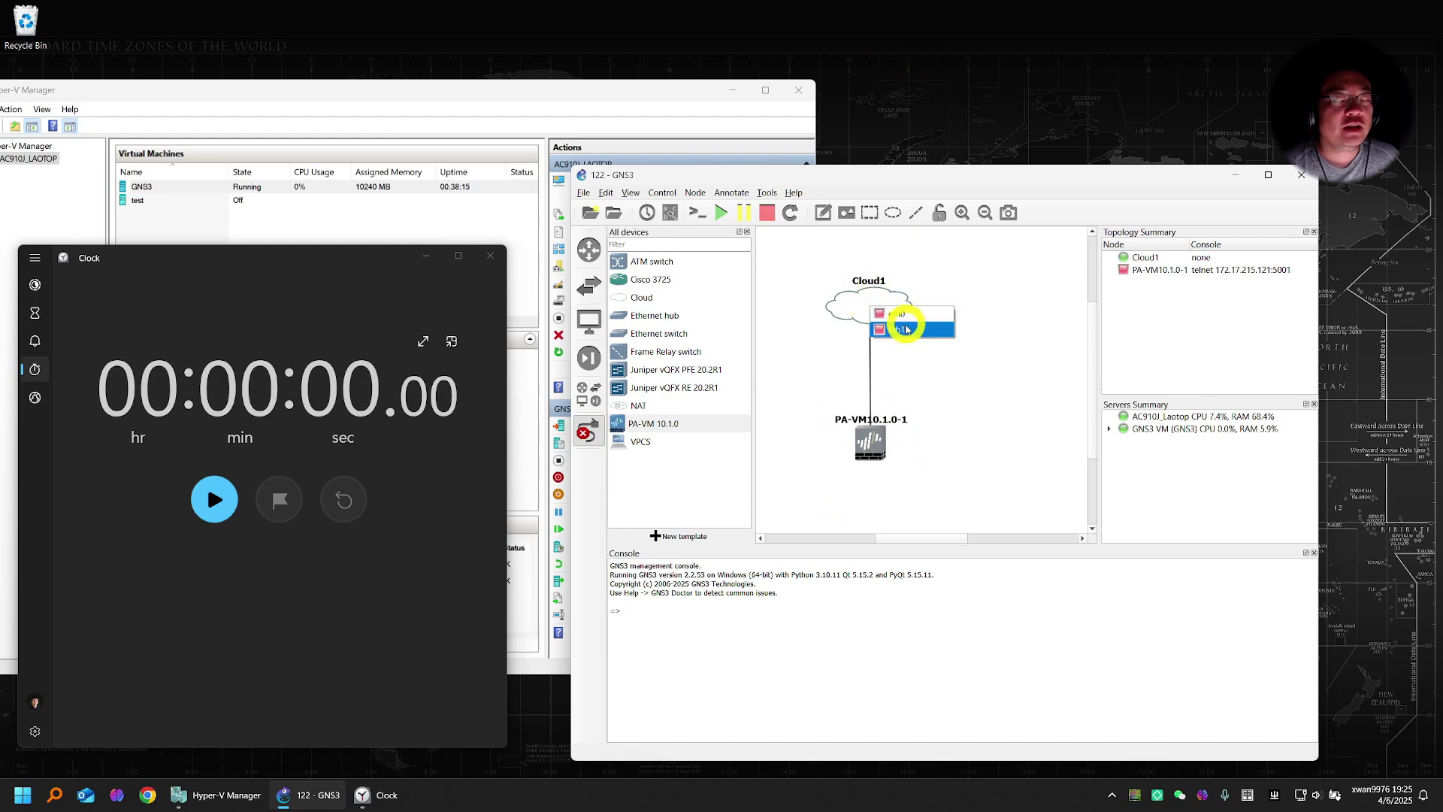
pyautogui.click(910, 329)
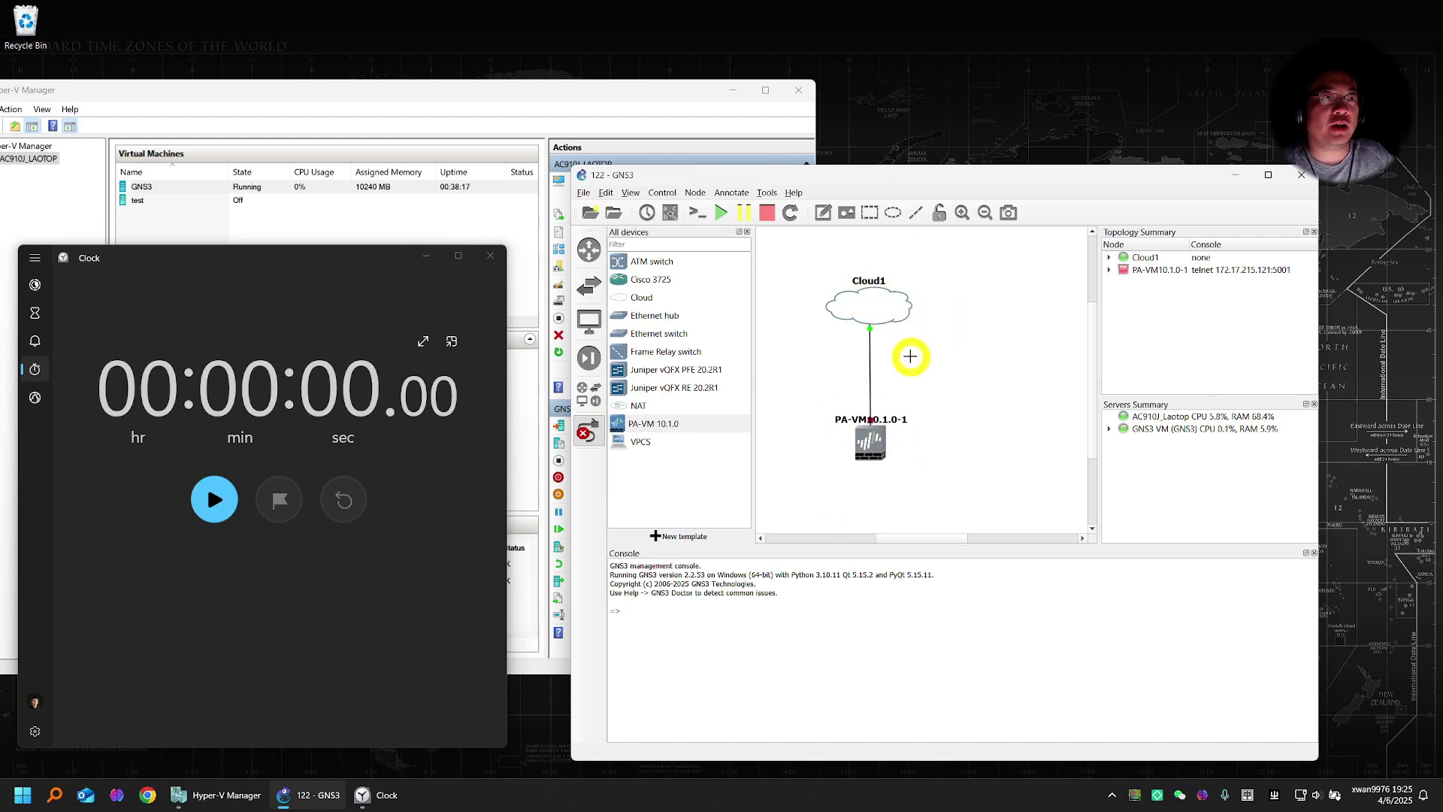
# Show interface labels and tidy the node name, management and eth1 labels.
pyautogui.moveTo(898, 421); pyautogui.dragTo(905, 473)
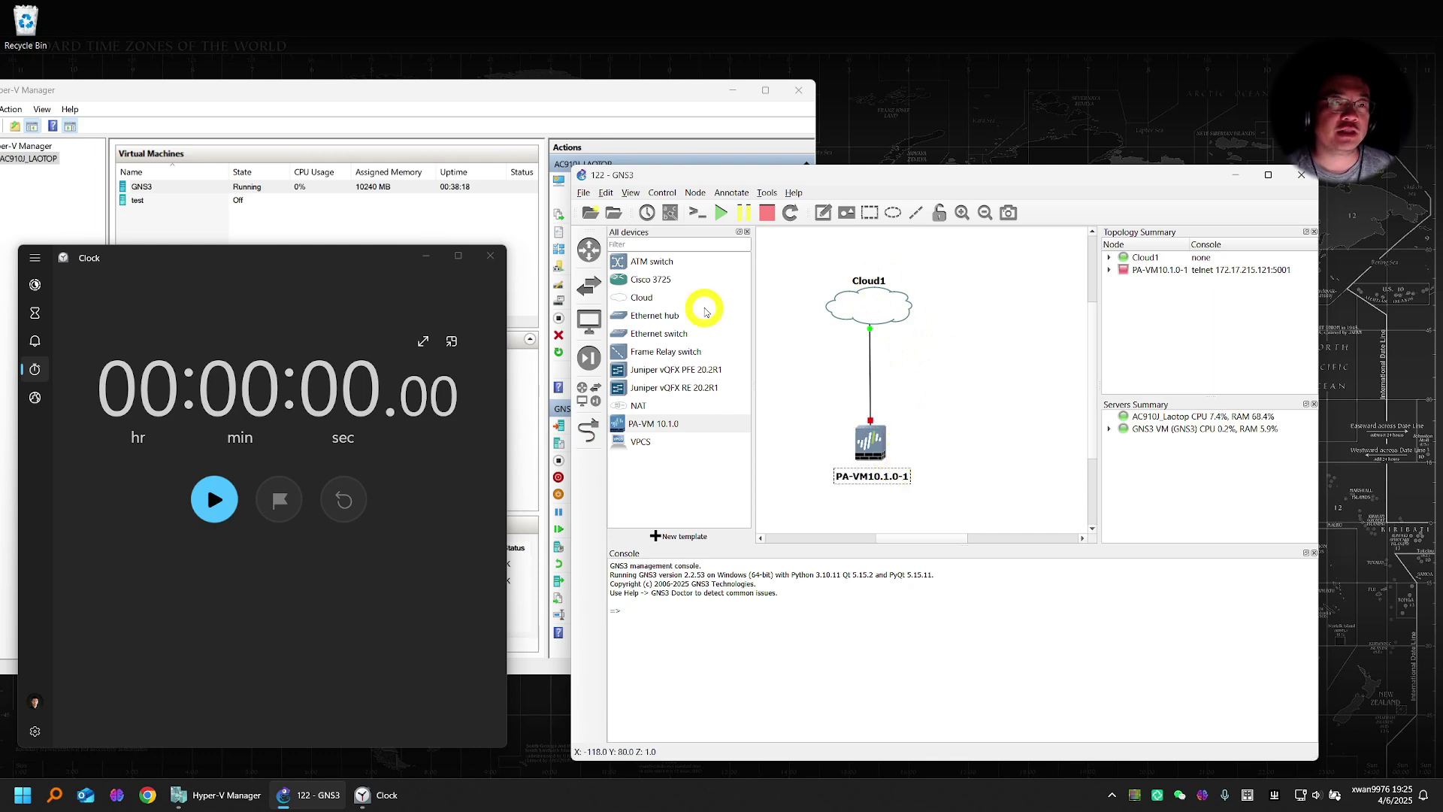
pyautogui.click(633, 193)
pyautogui.click(699, 352)
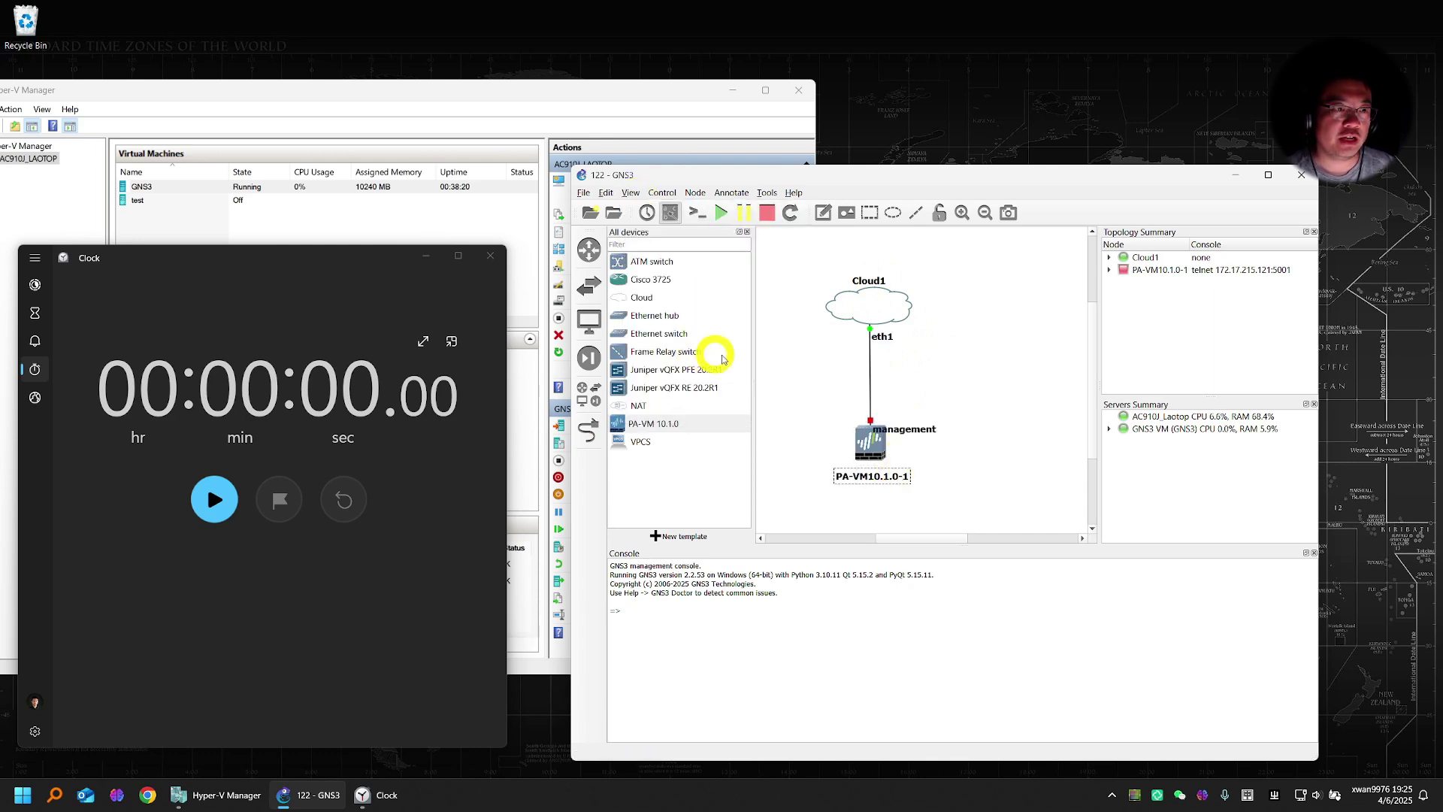
pyautogui.moveTo(929, 430); pyautogui.dragTo(936, 417)
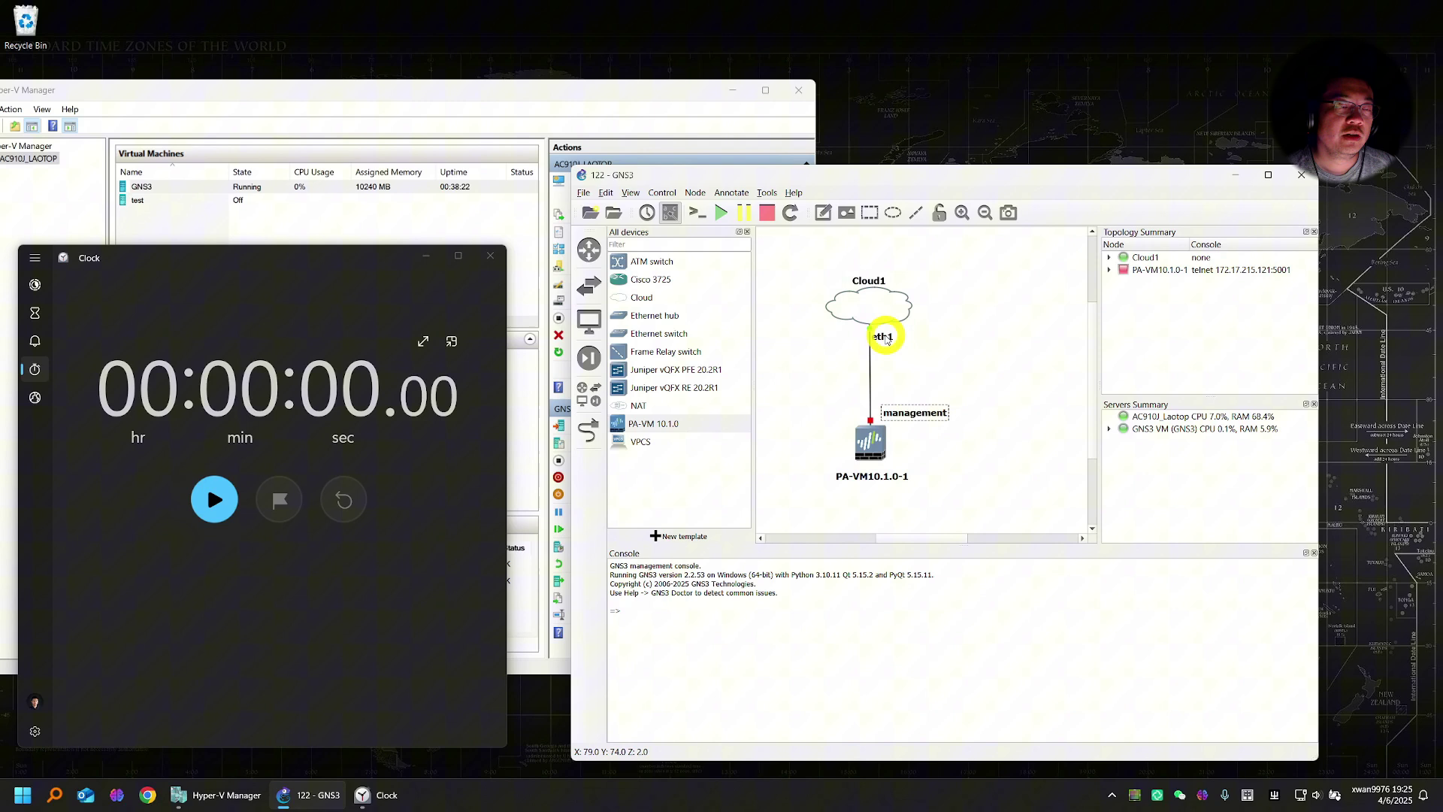
pyautogui.moveTo(882, 337); pyautogui.dragTo(894, 336)
# Start the PA-VM node and the stopwatch timing its boot.
pyautogui.rightClick(872, 447)
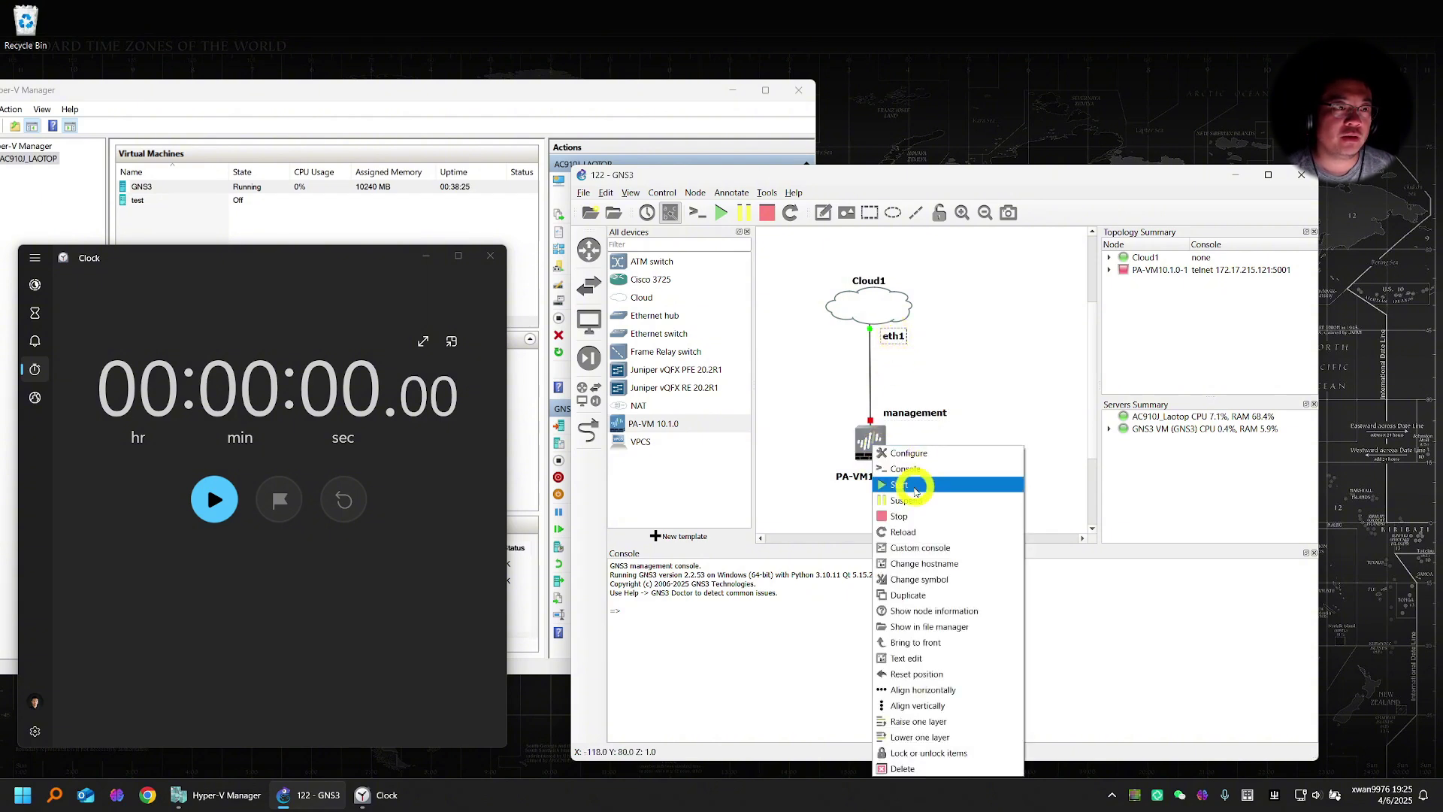
pyautogui.click(913, 485)
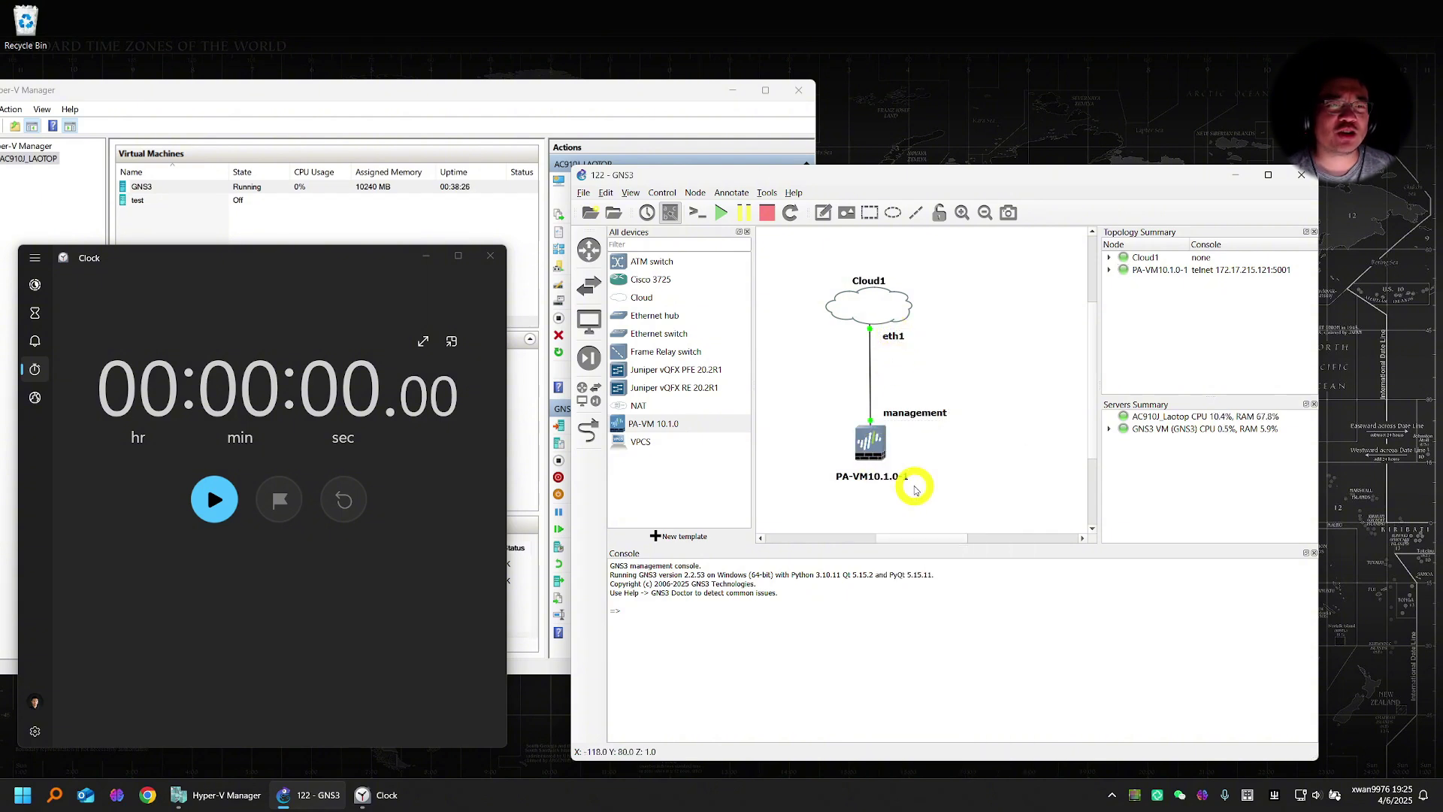
pyautogui.click(214, 499)
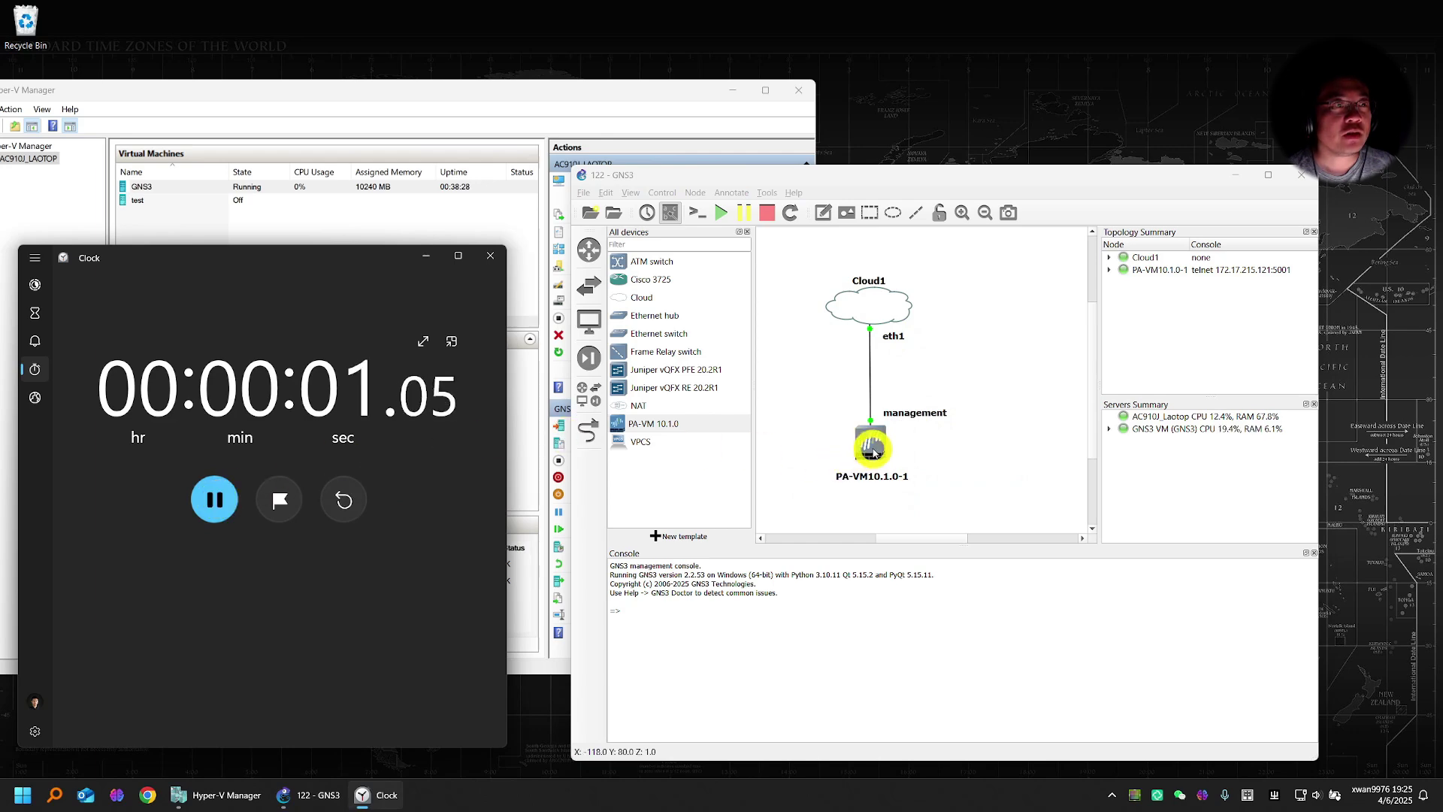
# Open the PA-VM console, log a ~2:09 lap at the login prompt, and refresh it.
pyautogui.click(869, 442)
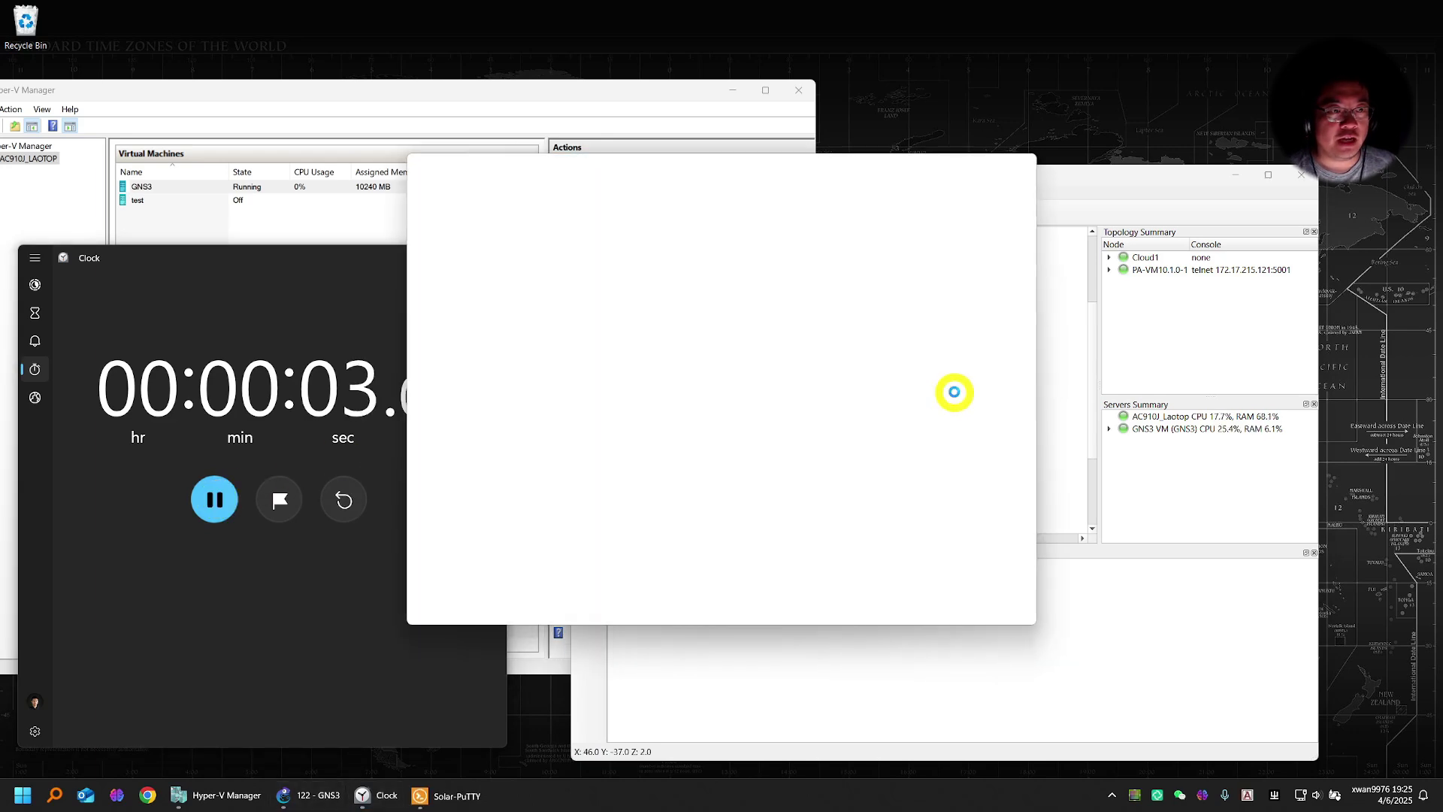
pyautogui.moveTo(693, 169)
pyautogui.mouseDown()
pyautogui.moveTo(1014, 330)
pyautogui.moveTo(1051, 299)
pyautogui.moveTo(1036, 299)
pyautogui.mouseUp()
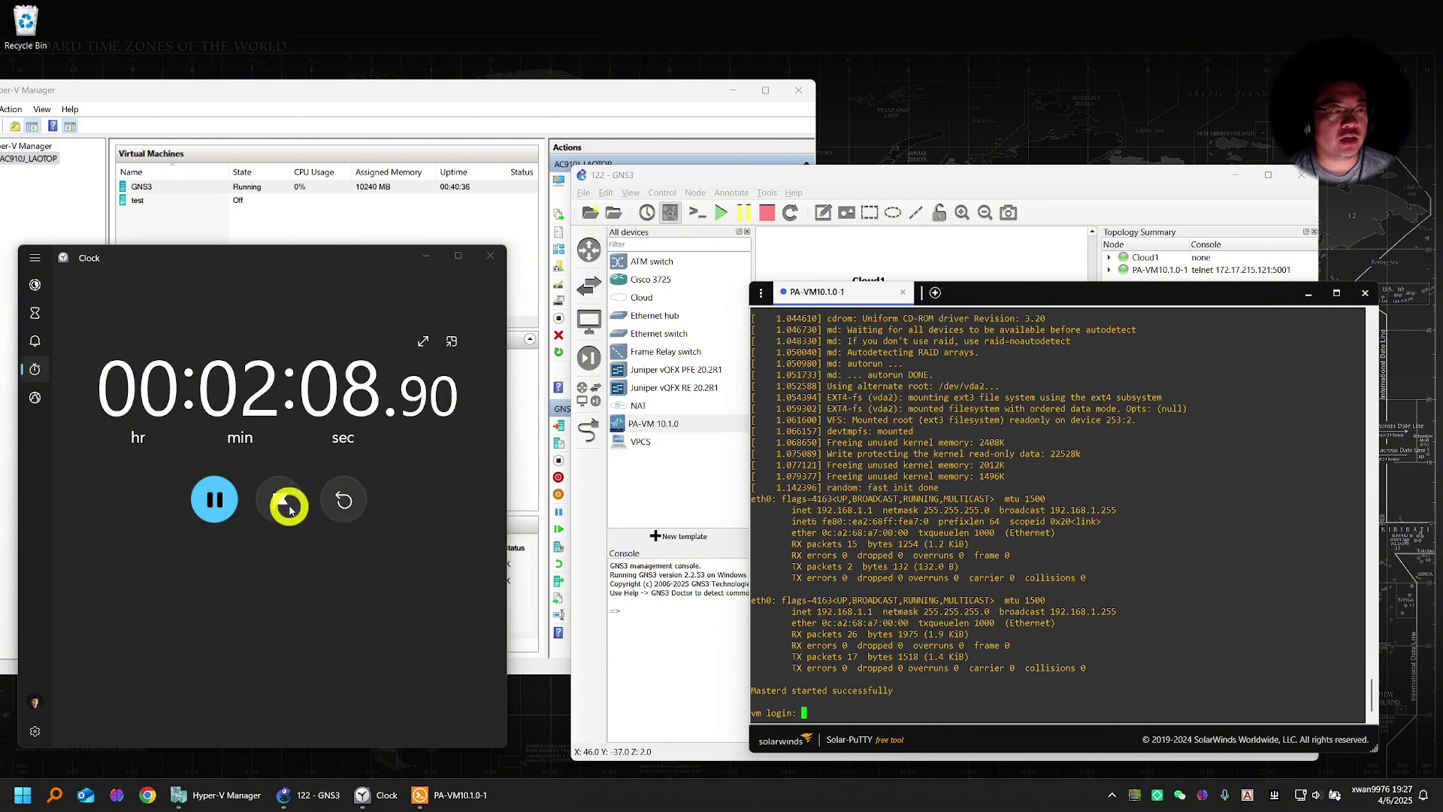
pyautogui.click(280, 499)
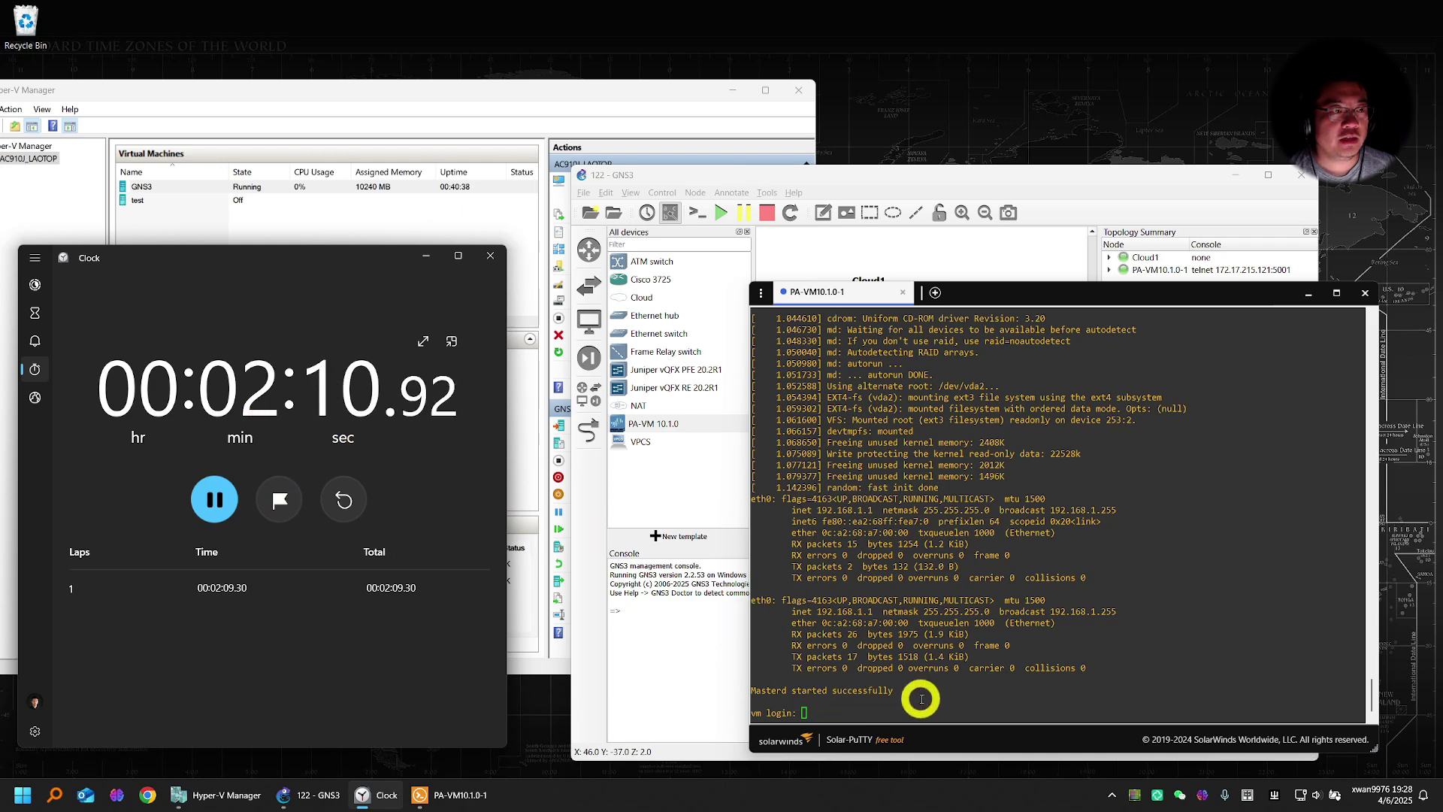
pyautogui.click(941, 699)
pyautogui.press('Return')
pyautogui.press('Return')
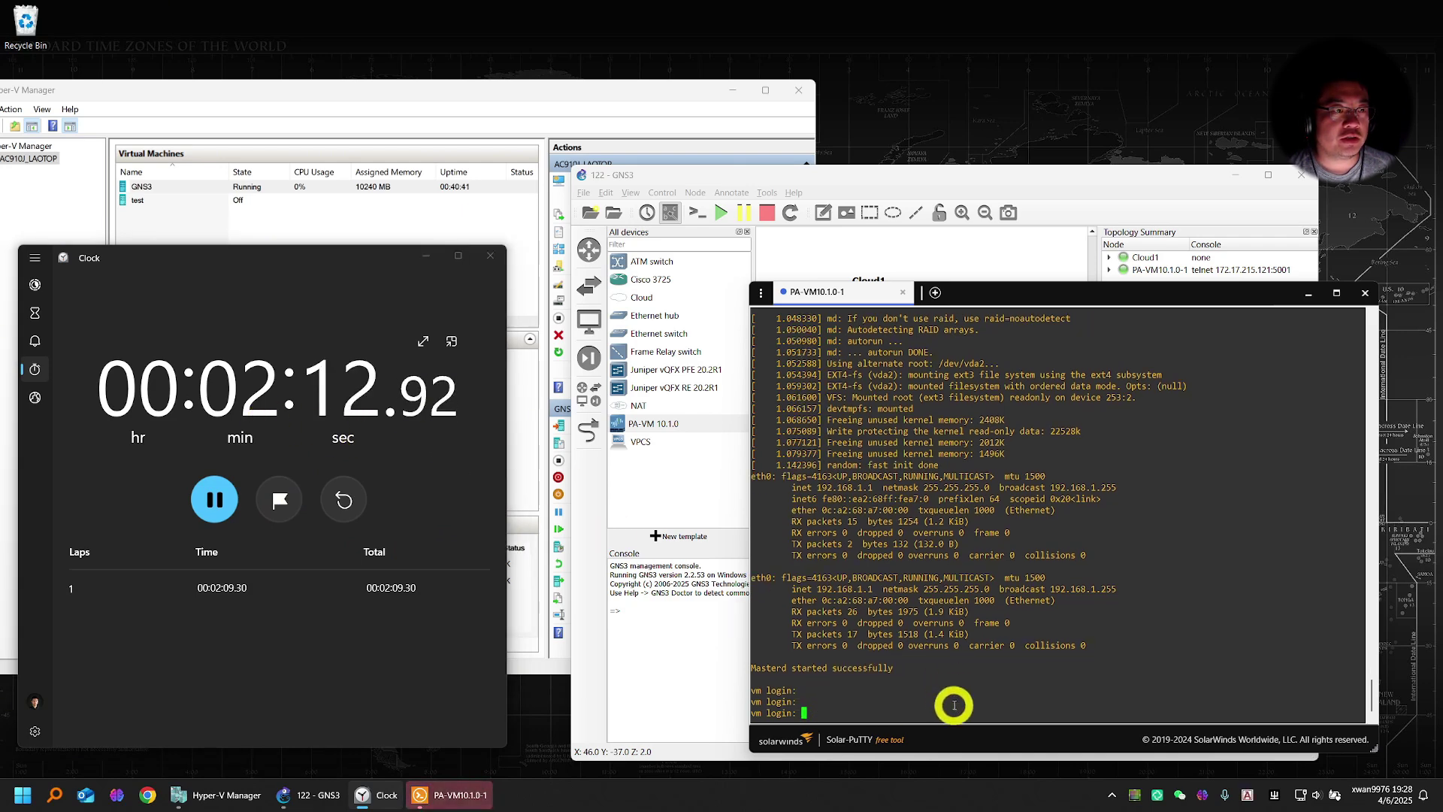
pyautogui.moveTo(885, 177)
pyautogui.mouseDown()
pyautogui.moveTo(845, 137)
pyautogui.moveTo(708, 89)
pyautogui.mouseUp()
# Show the PA-VM node's Usage notes with admin credentials at top right, beside the console.
pyautogui.rightClick(693, 355)
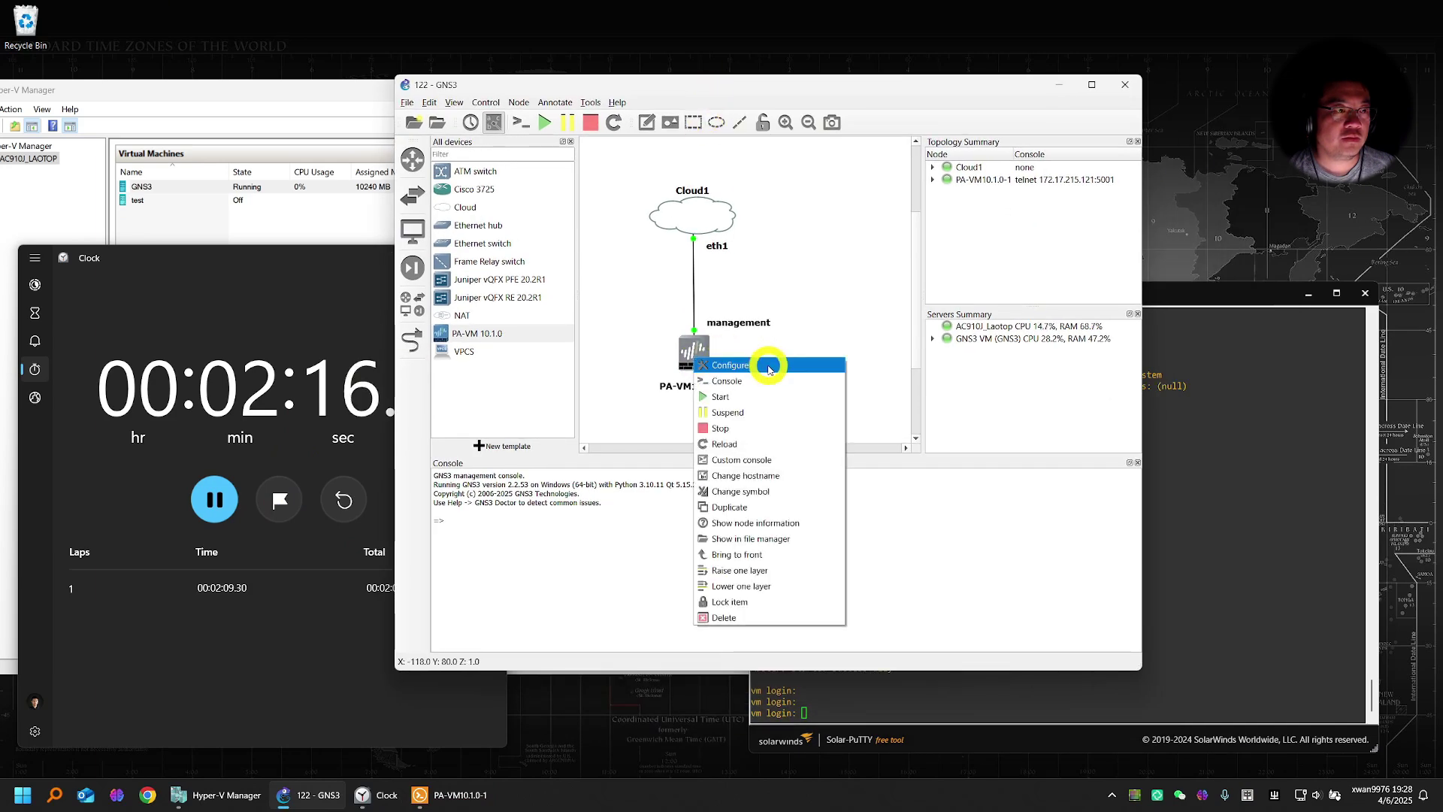
pyautogui.click(769, 368)
pyautogui.click(845, 303)
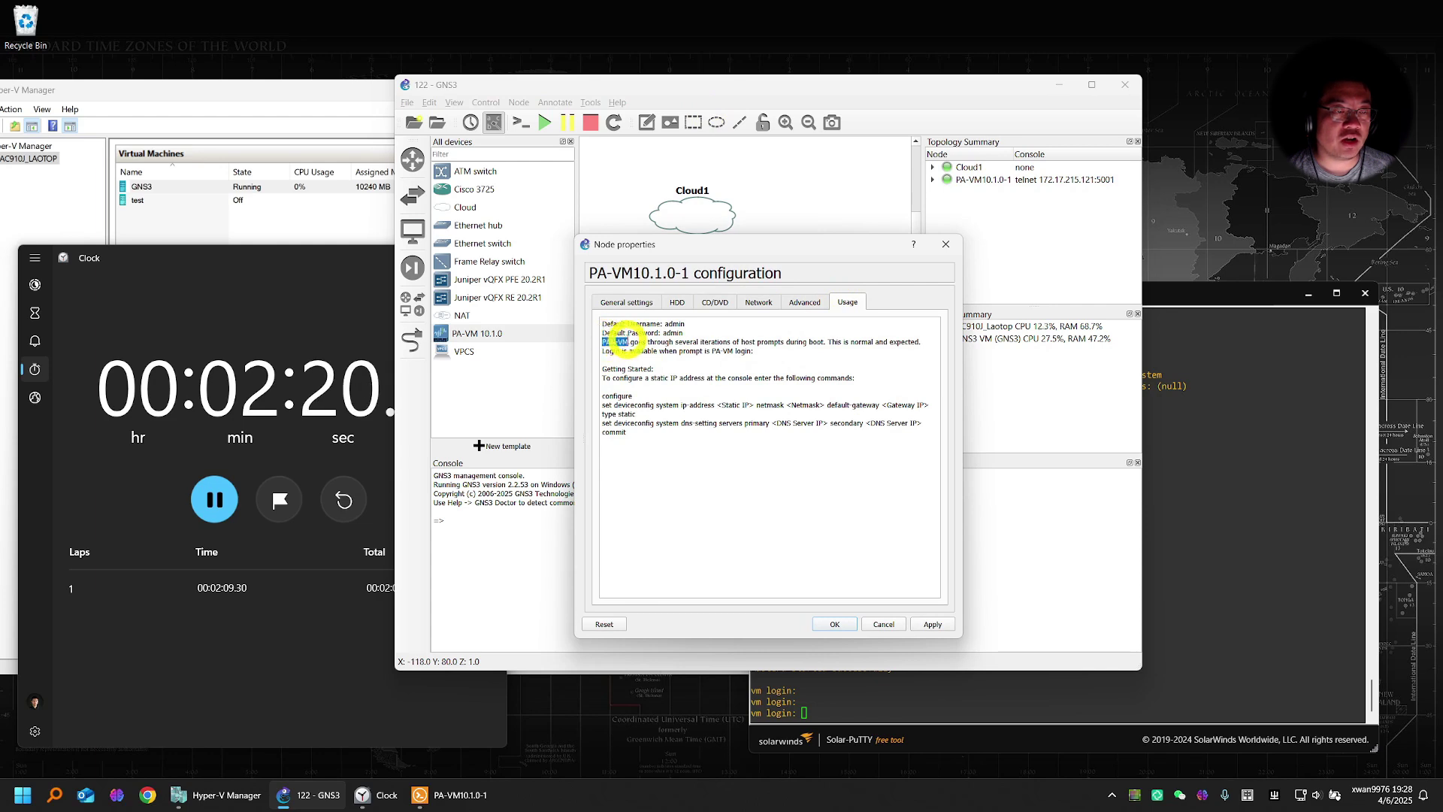
pyautogui.click(630, 338)
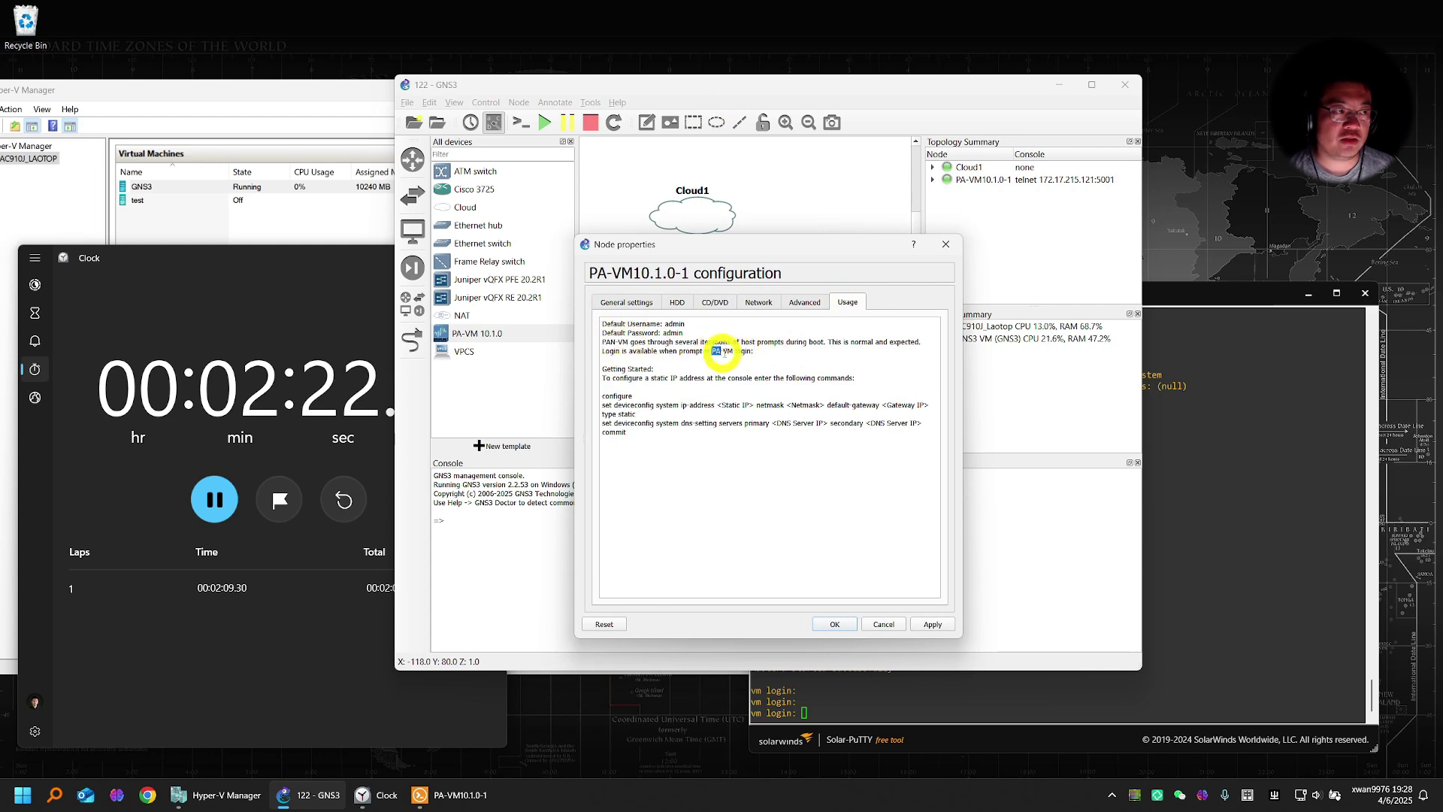
pyautogui.moveTo(723, 350); pyautogui.dragTo(736, 352)
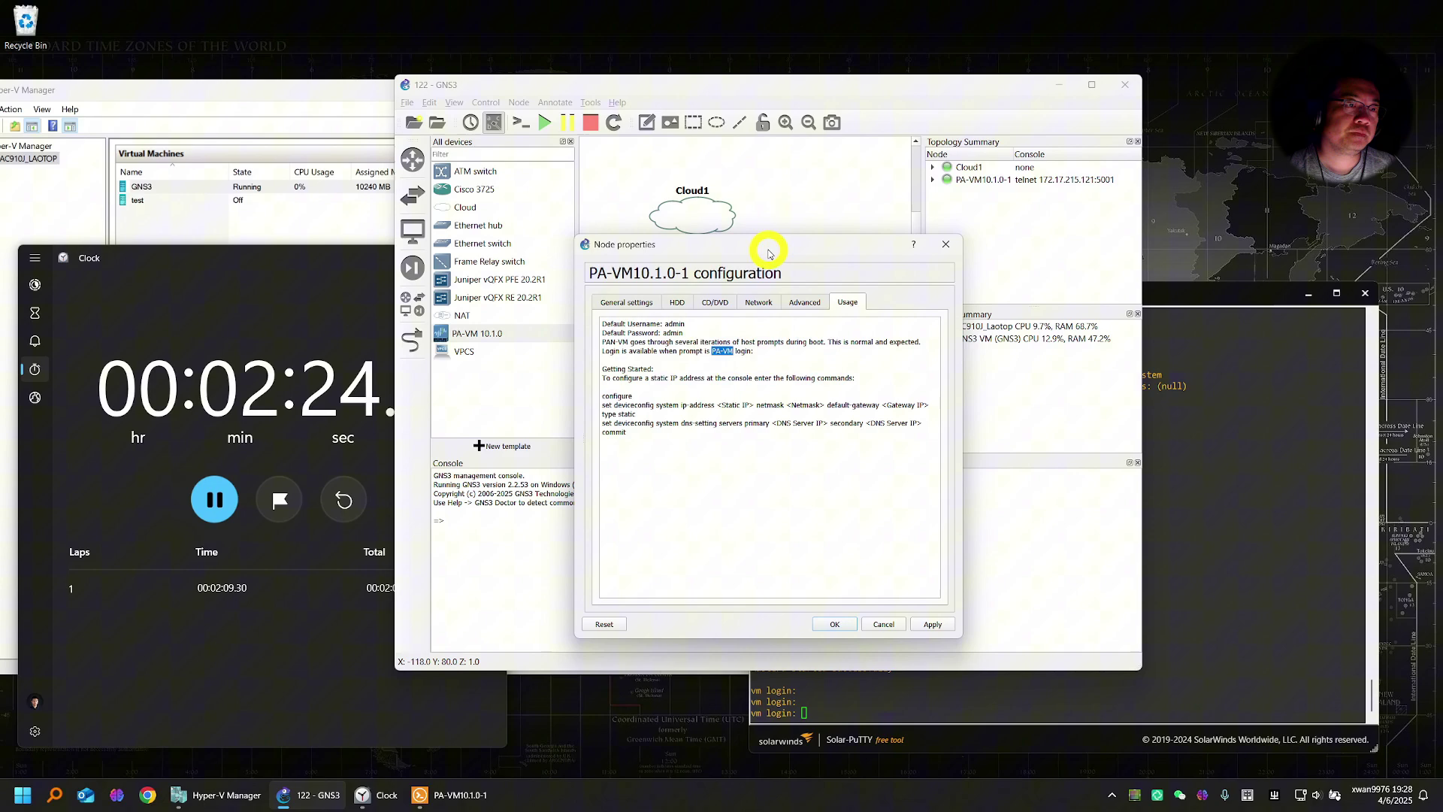
pyautogui.moveTo(769, 251); pyautogui.dragTo(1128, 80)
pyautogui.moveTo(1072, 364); pyautogui.dragTo(927, 328)
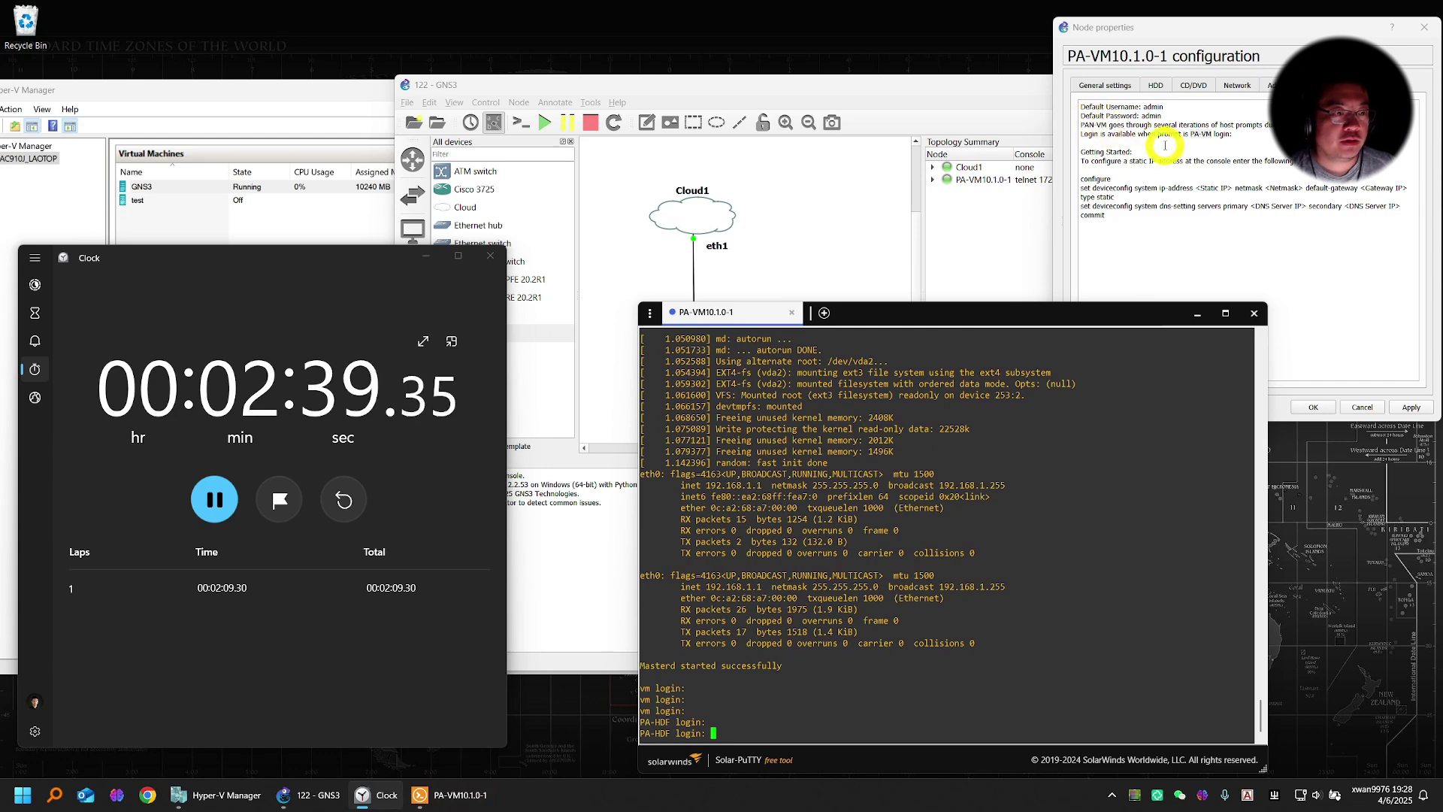
# Refresh the console until it shows 192.168.50.158 and PA-VM login, logging a second lap.
pyautogui.click(1196, 136)
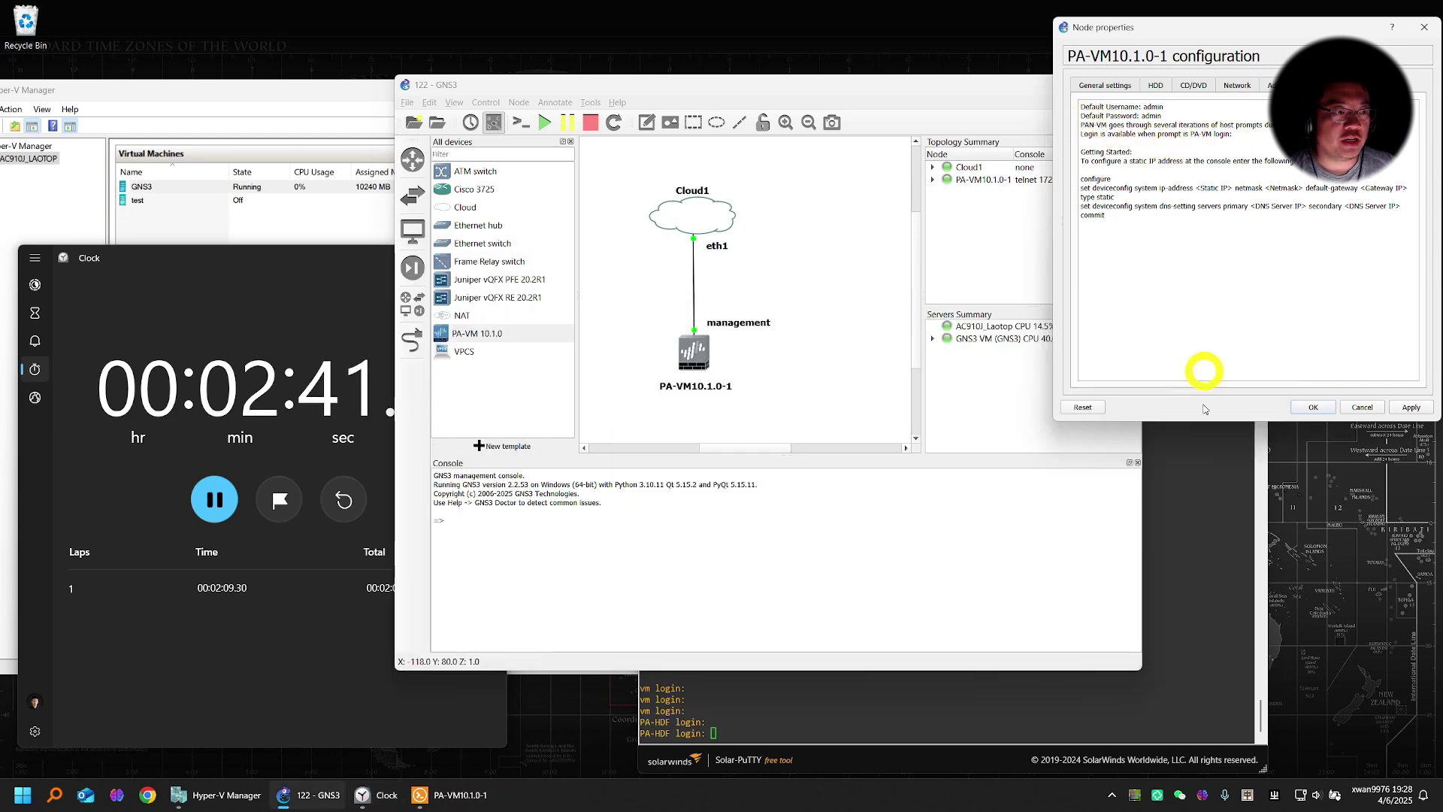
pyautogui.click(1116, 503)
pyautogui.click(215, 315)
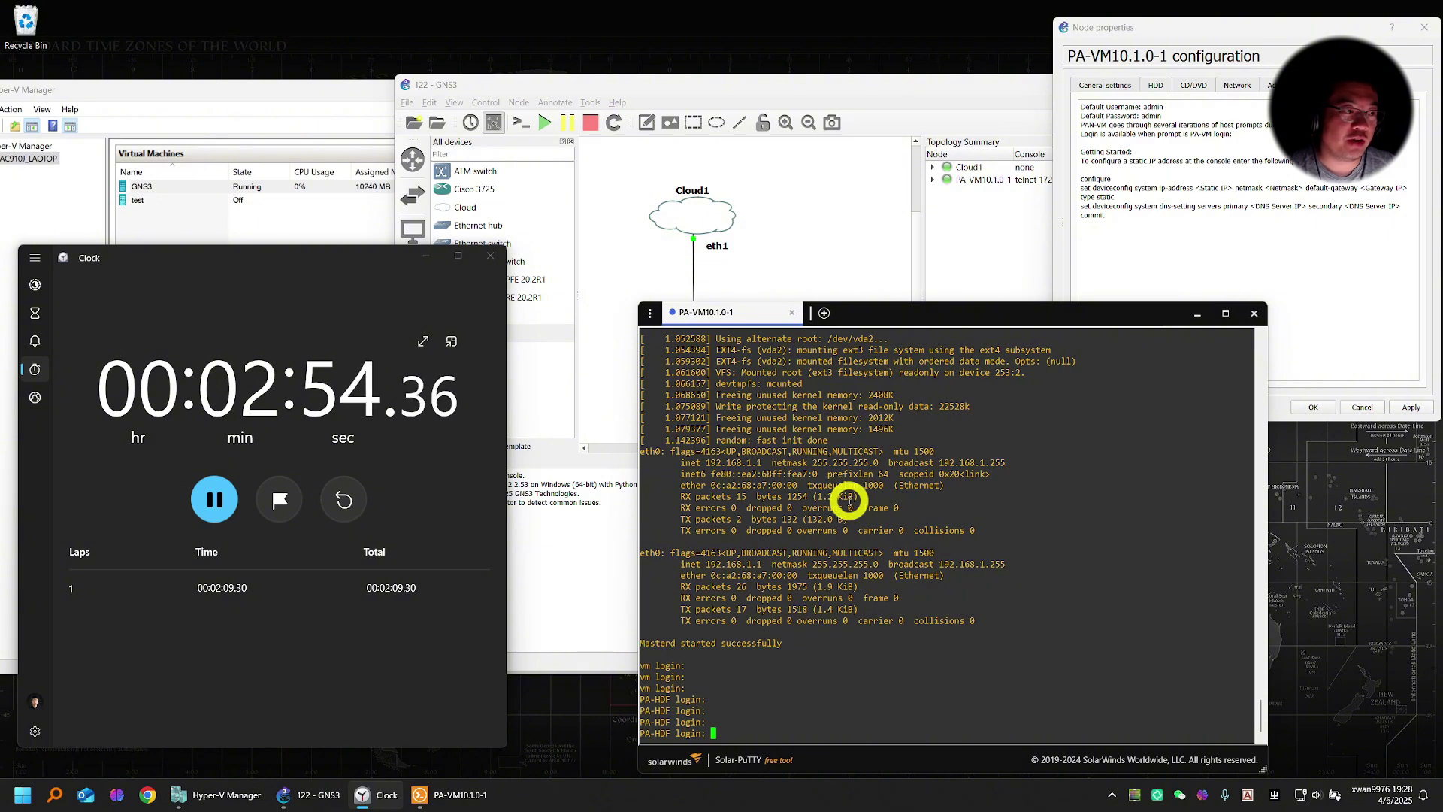
pyautogui.press('Return')
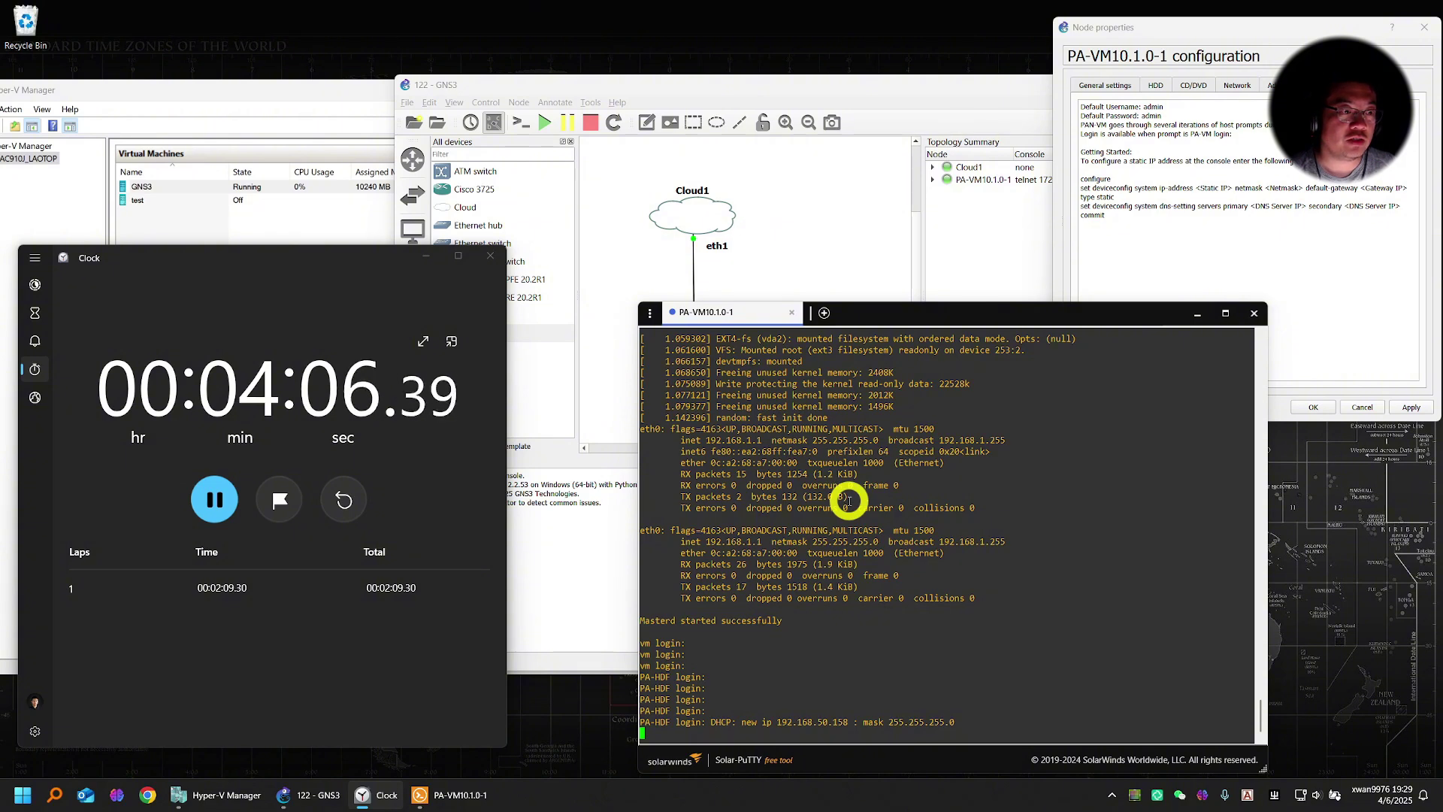
pyautogui.press('l')
pyautogui.click(811, 636)
pyautogui.press('Return')
pyautogui.press('Return')
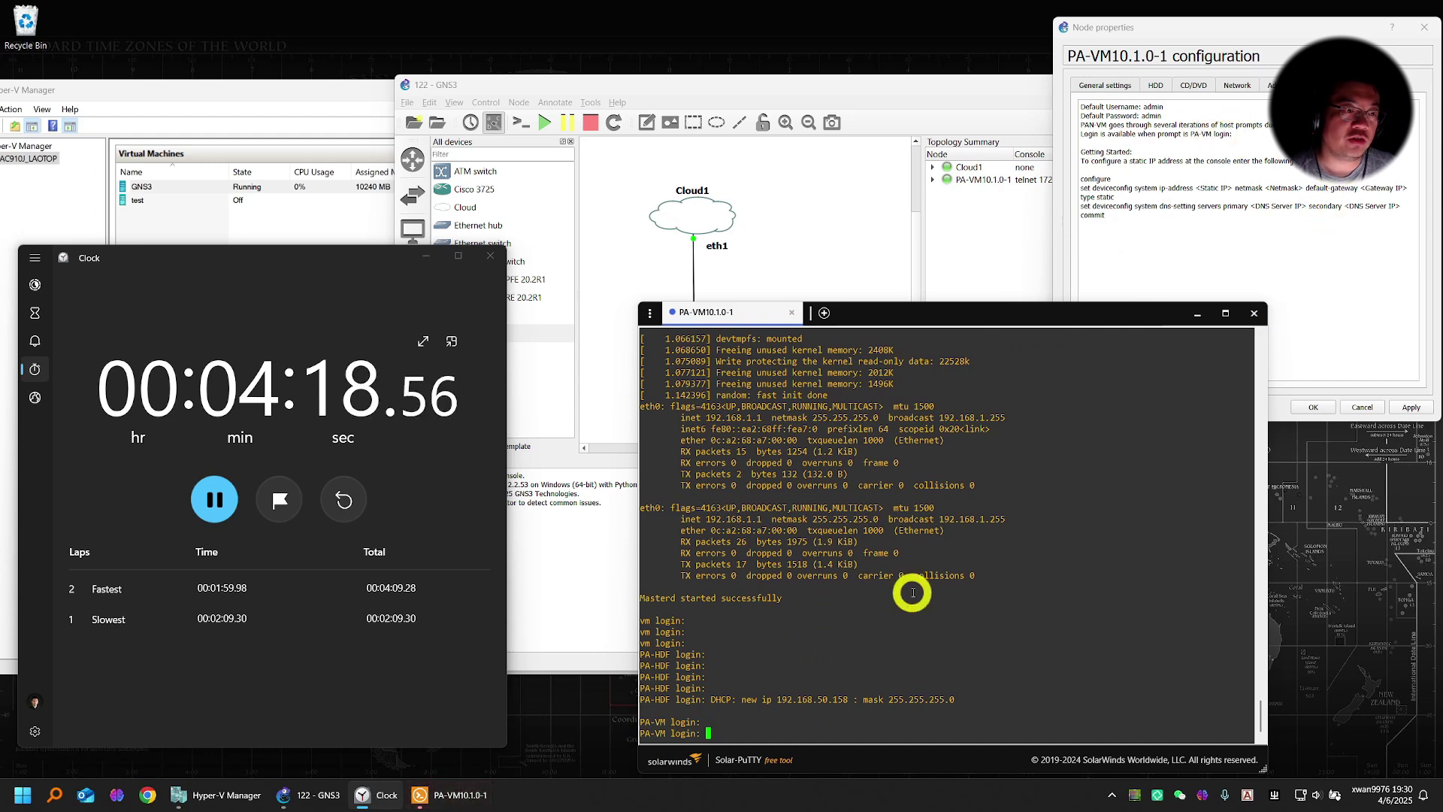
# Log in to the PA-VM console as admin/admin and replace the default password with a new one.
pyautogui.press('Return')
pyautogui.press('Return')
pyautogui.write('n')
pyautogui.press('Return')
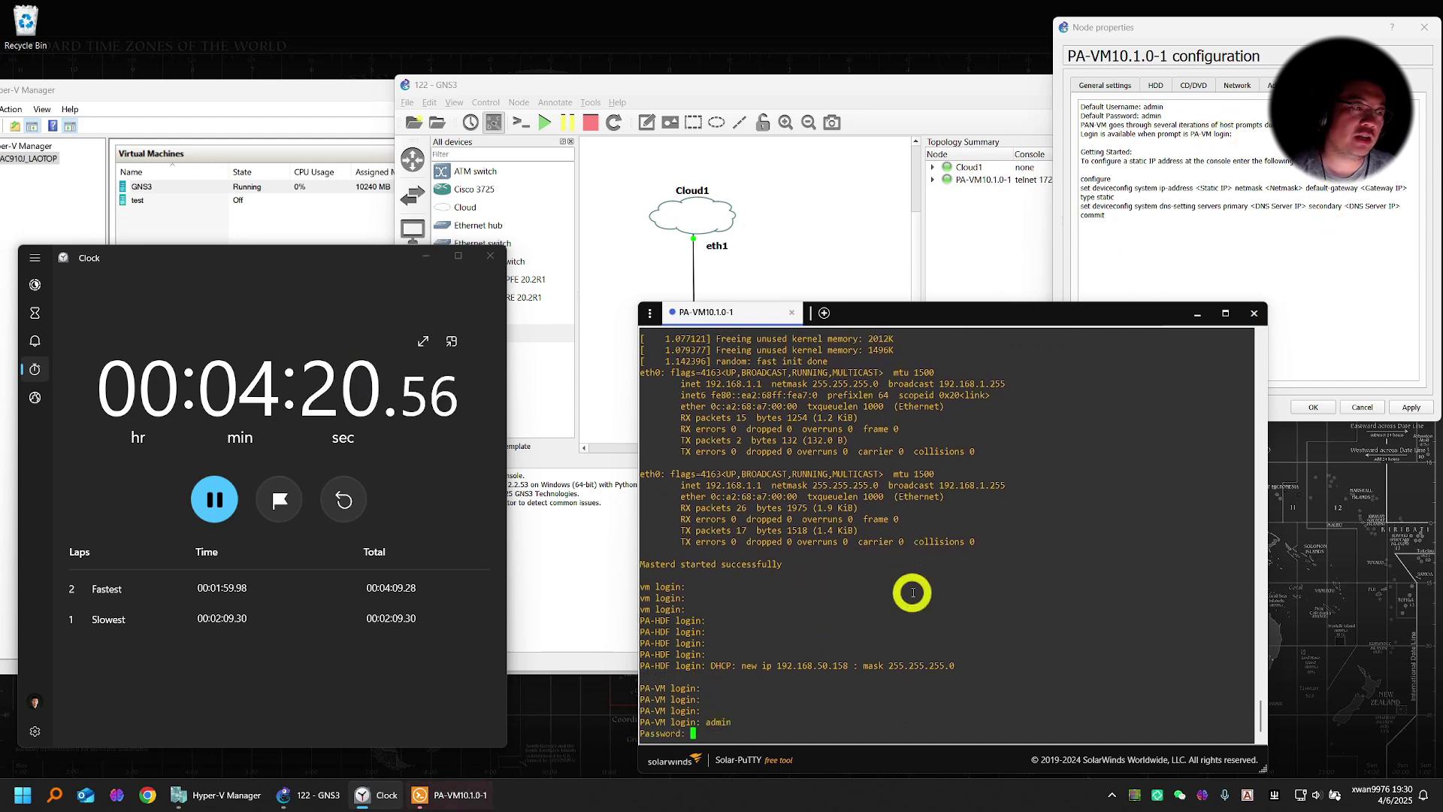
pyautogui.press('Return')
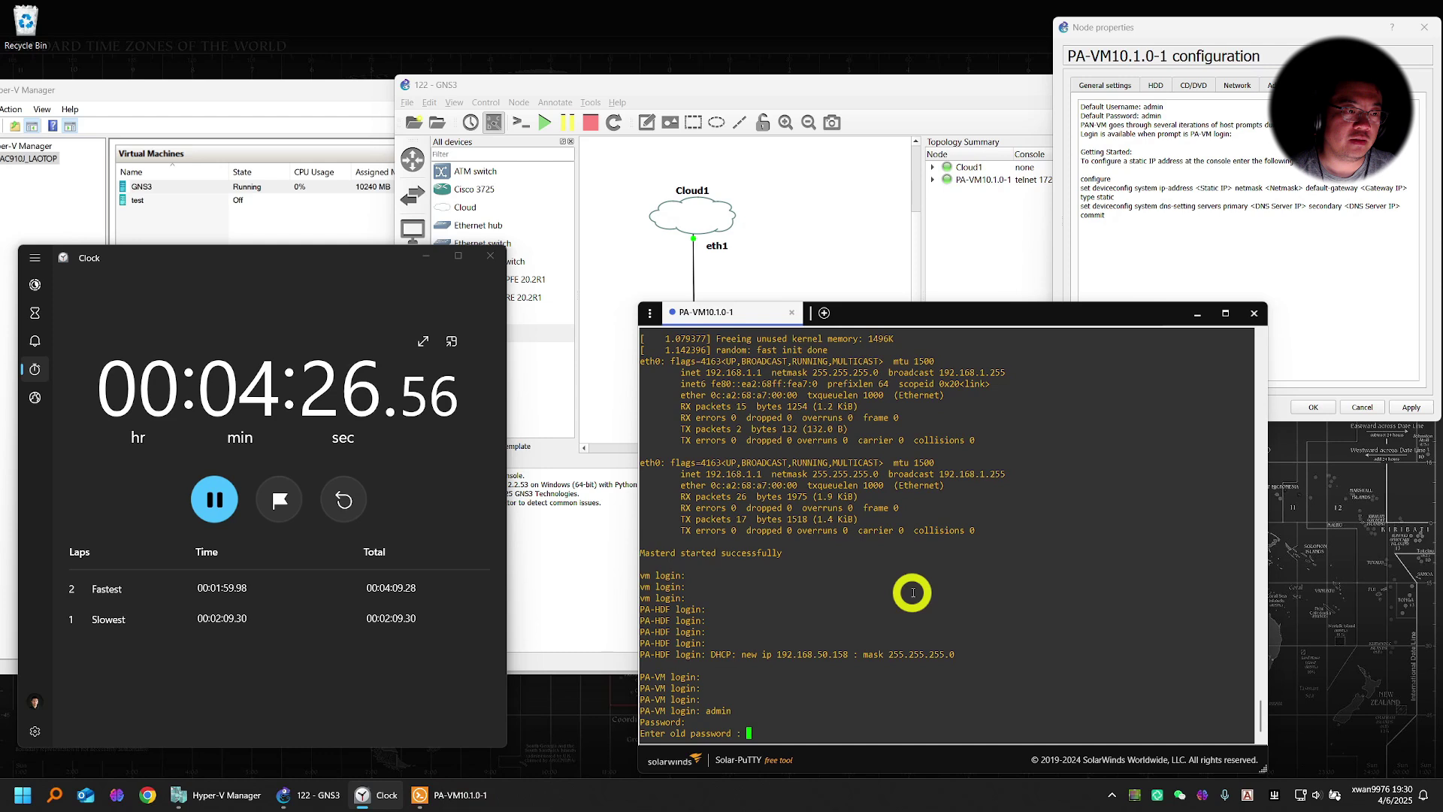
pyautogui.press('Return')
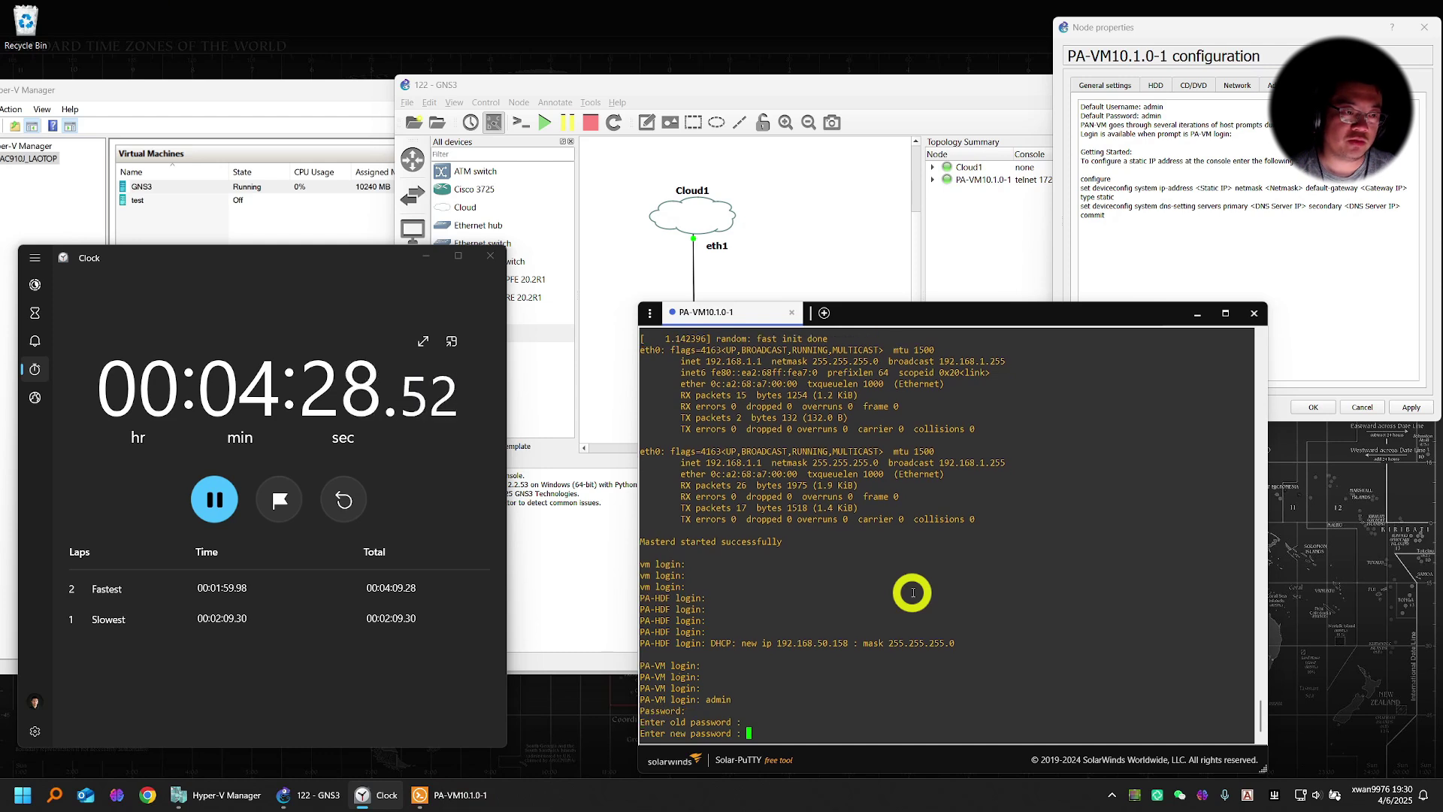
pyautogui.press('Return')
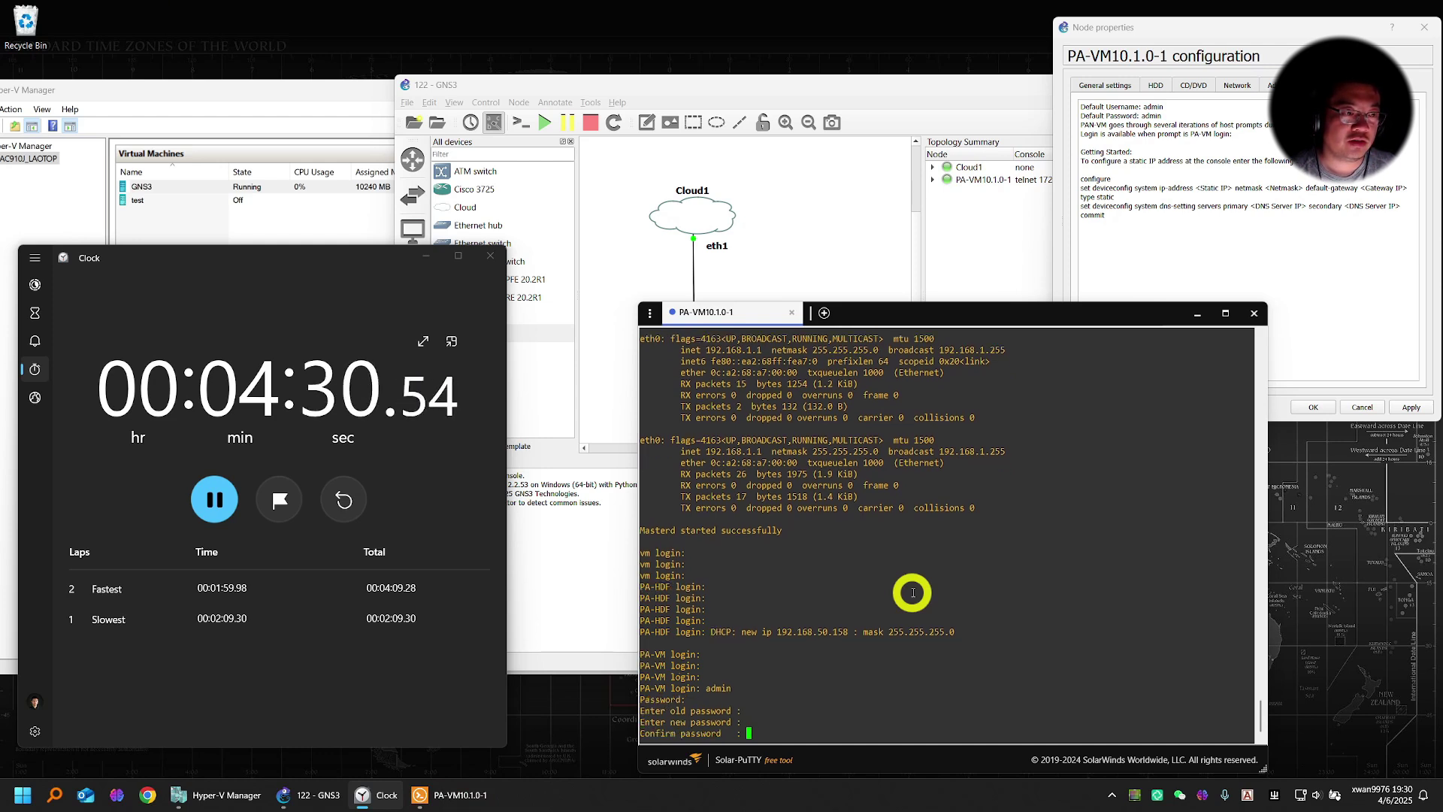
pyautogui.press('Return')
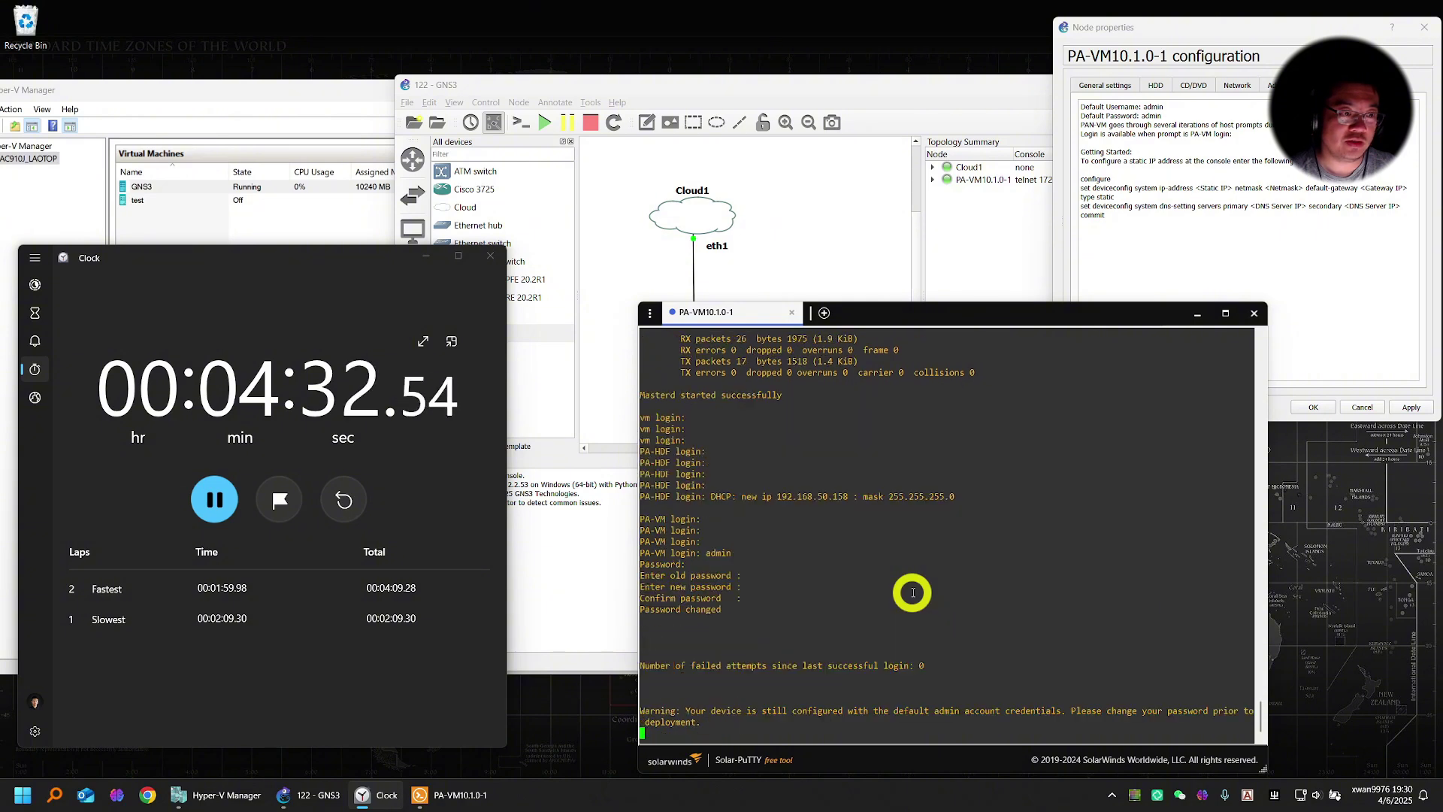
# Run 'show interface management' to confirm IP 192.168.50.158 and gateway 192.168.50.1, then pause the stopwatch.
pyautogui.press('Return')
pyautogui.press('Return')
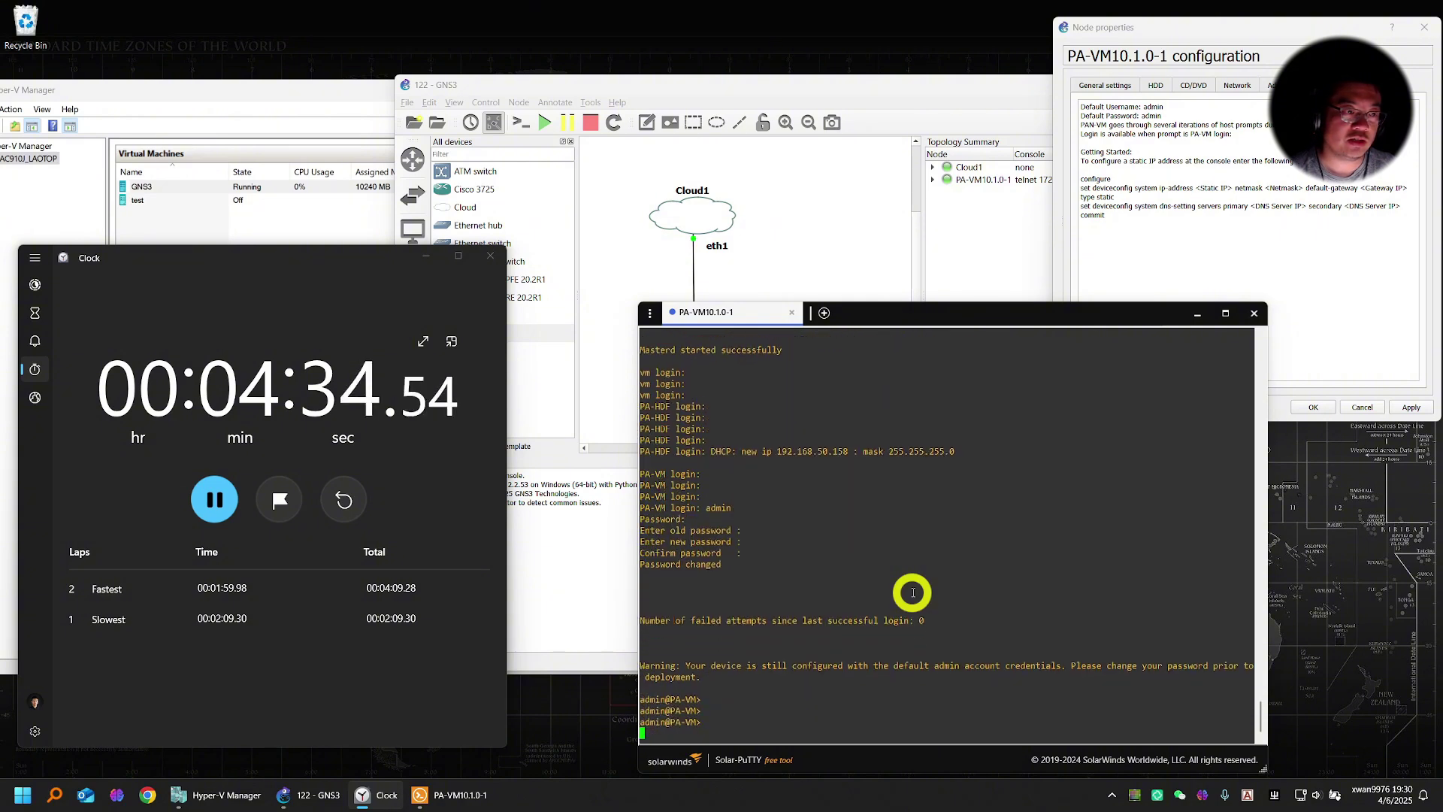
pyautogui.press('Return')
pyautogui.write('show int')
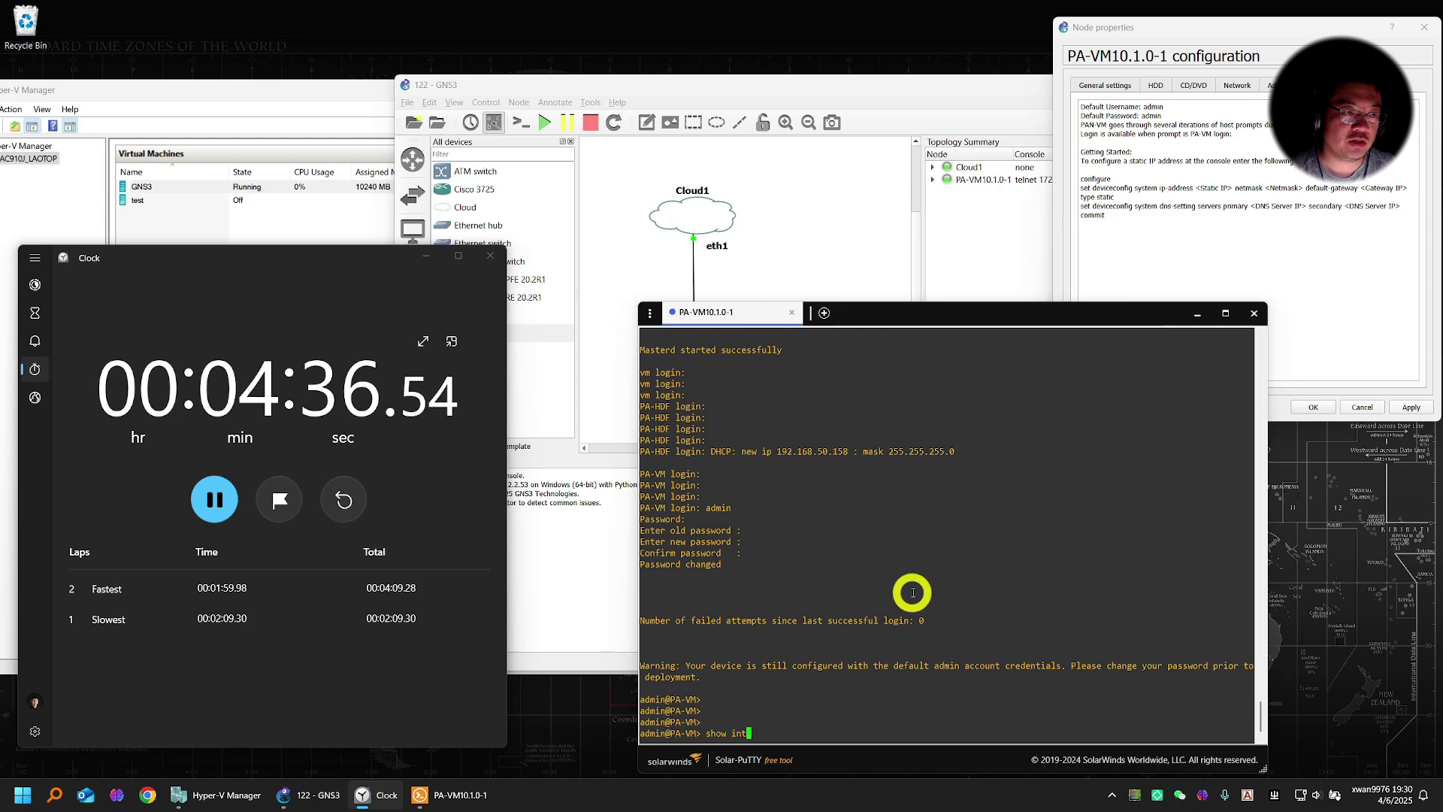
pyautogui.write('erface ')
pyautogui.write('e')
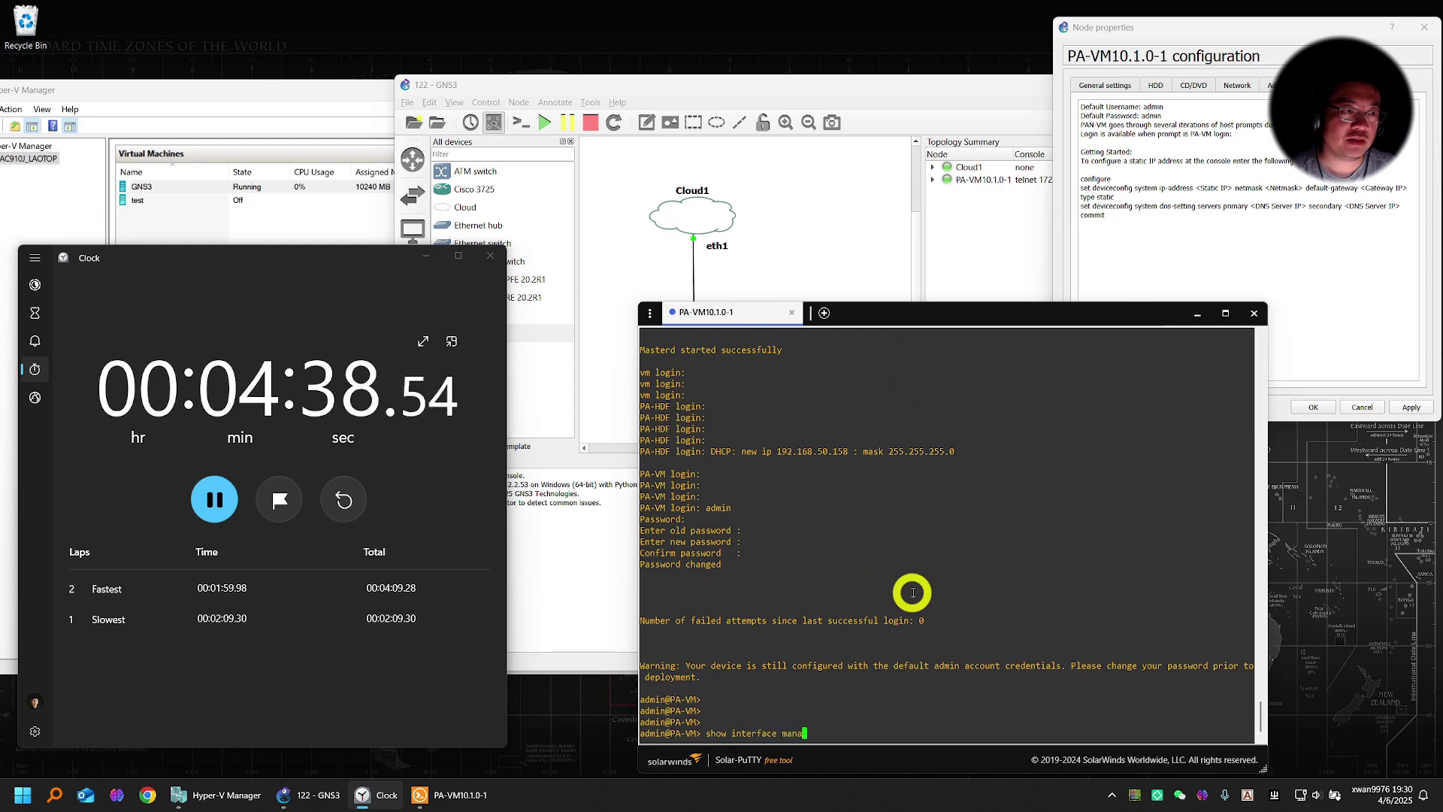
pyautogui.write('gement')
pyautogui.press('Return')
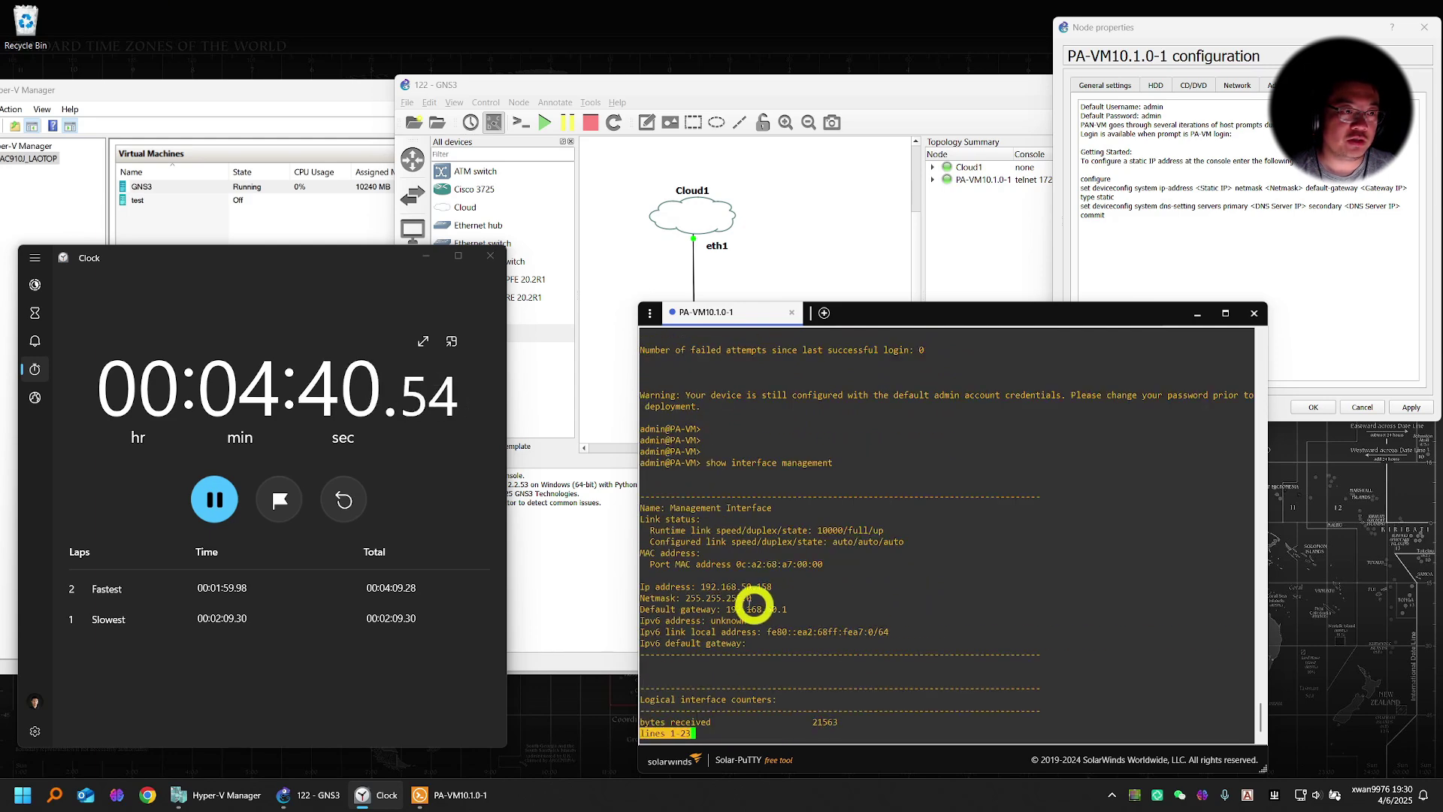
pyautogui.press('space')
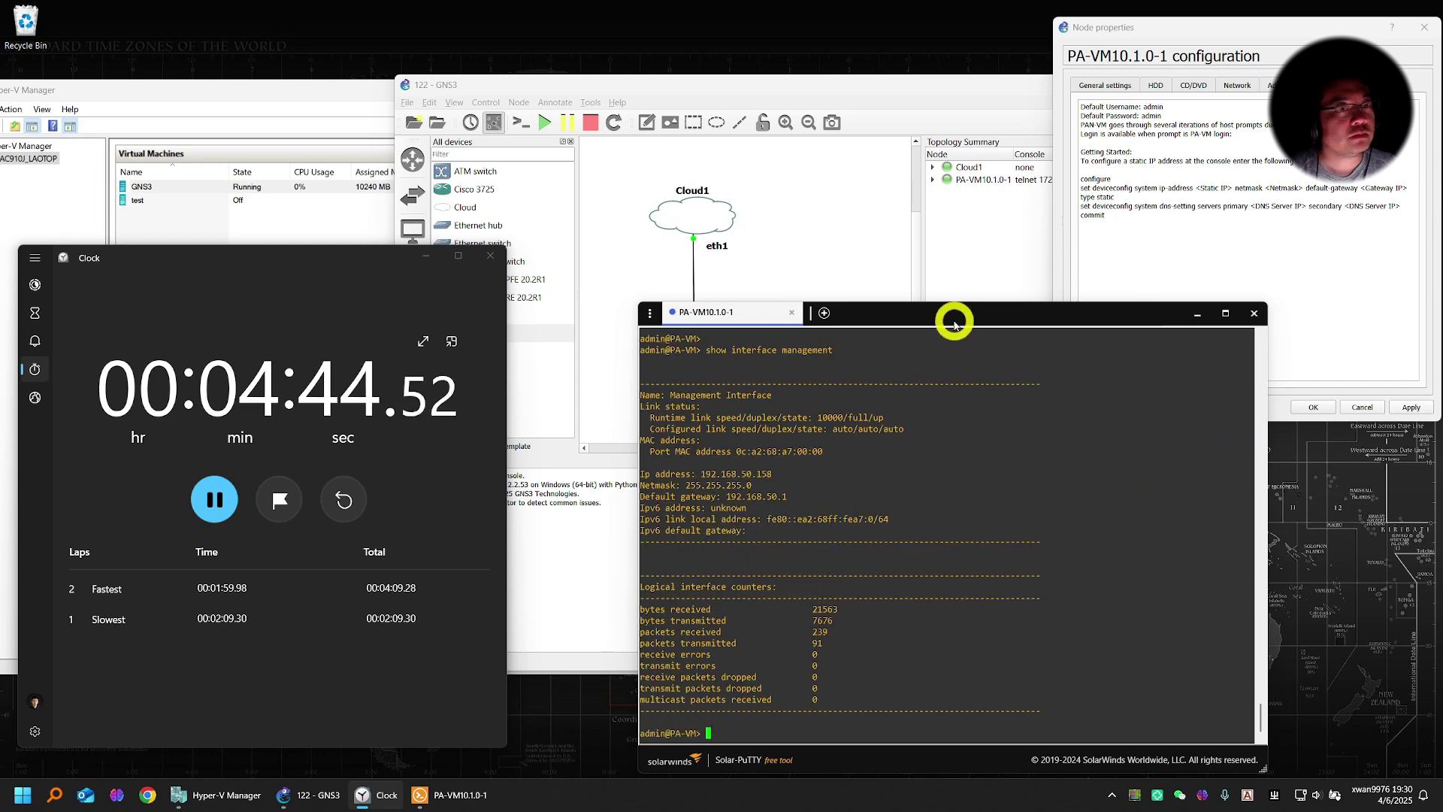
pyautogui.click(214, 497)
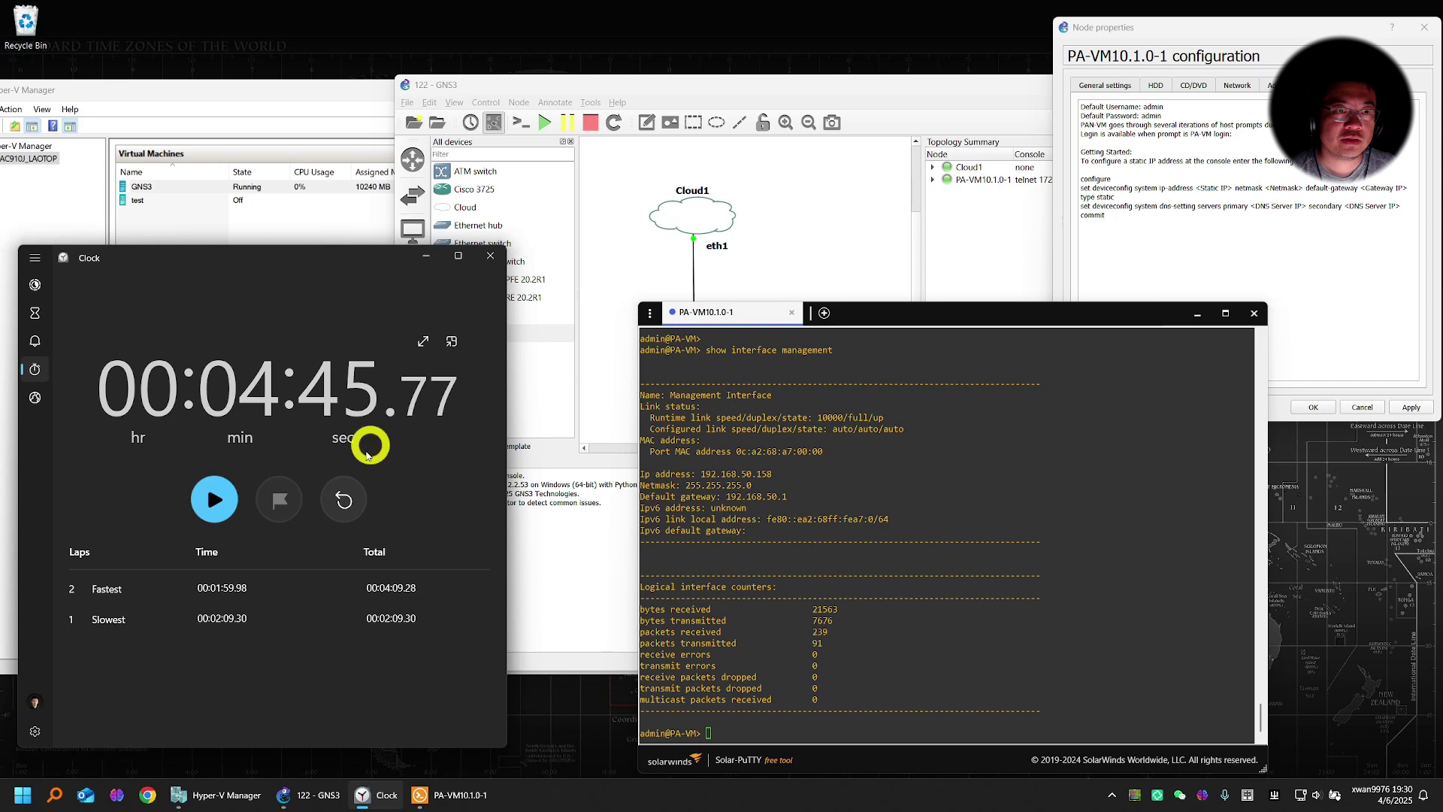
pyautogui.moveTo(895, 312); pyautogui.dragTo(296, 105)
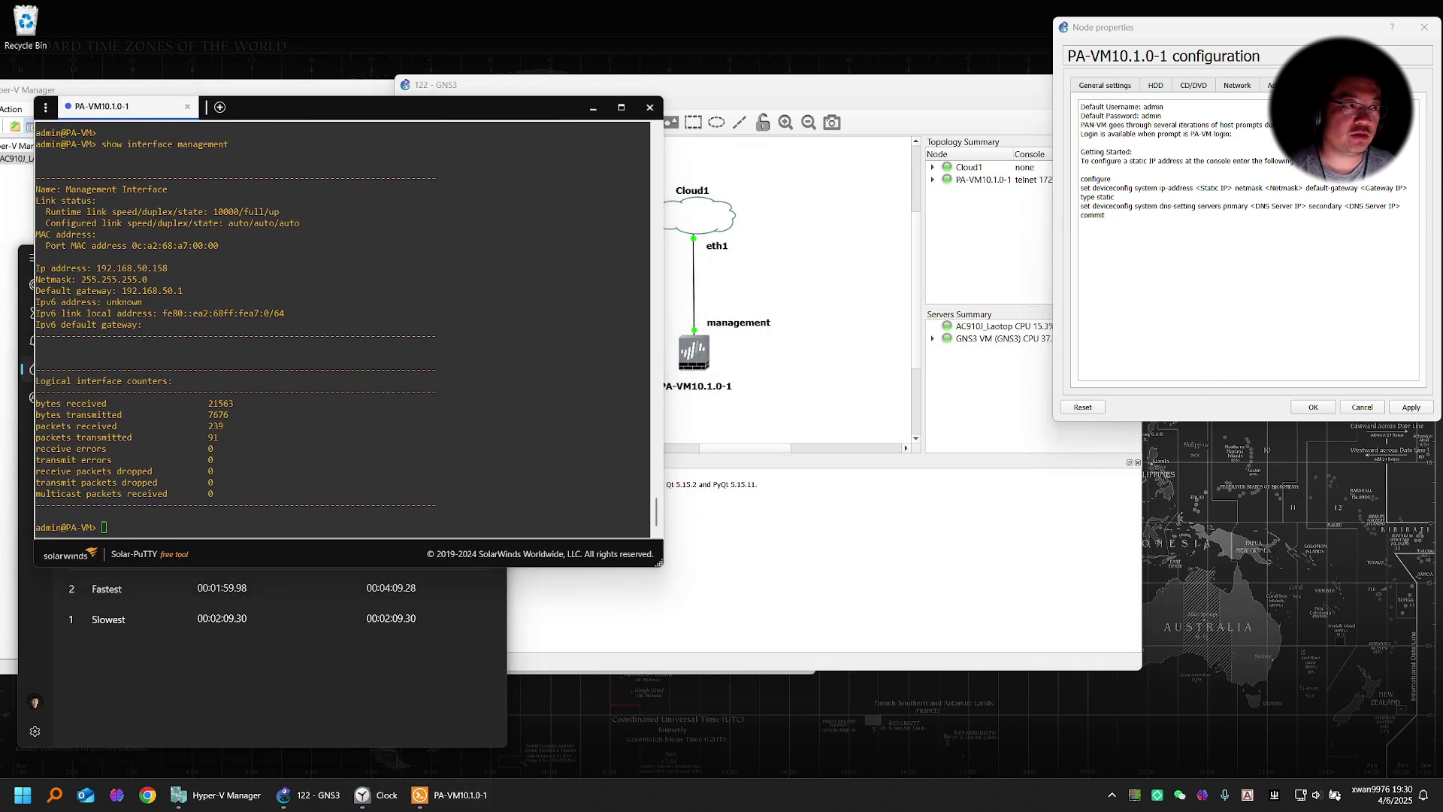
pyautogui.moveTo(928, 170); pyautogui.dragTo(935, 181)
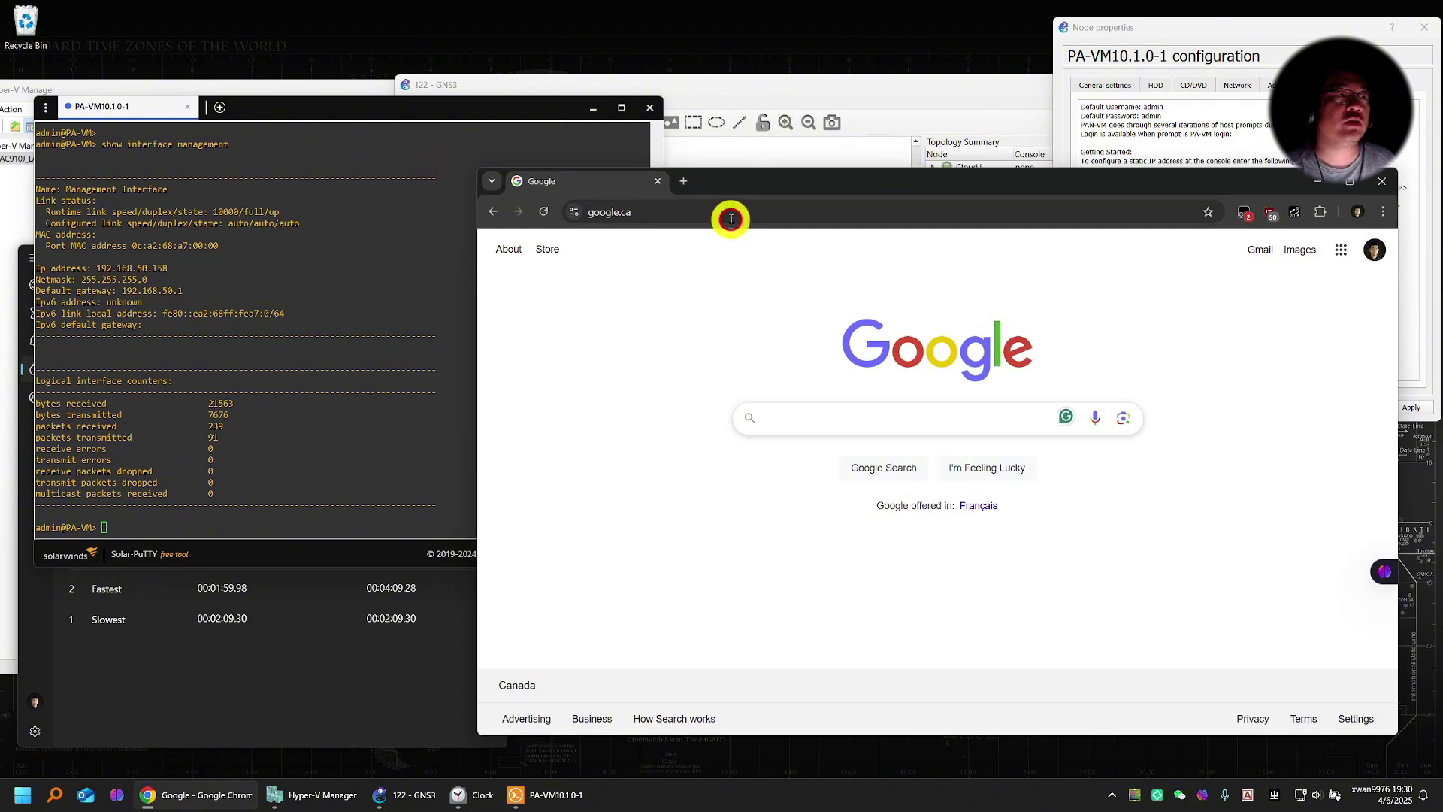
pyautogui.click(730, 213)
pyautogui.write('http')
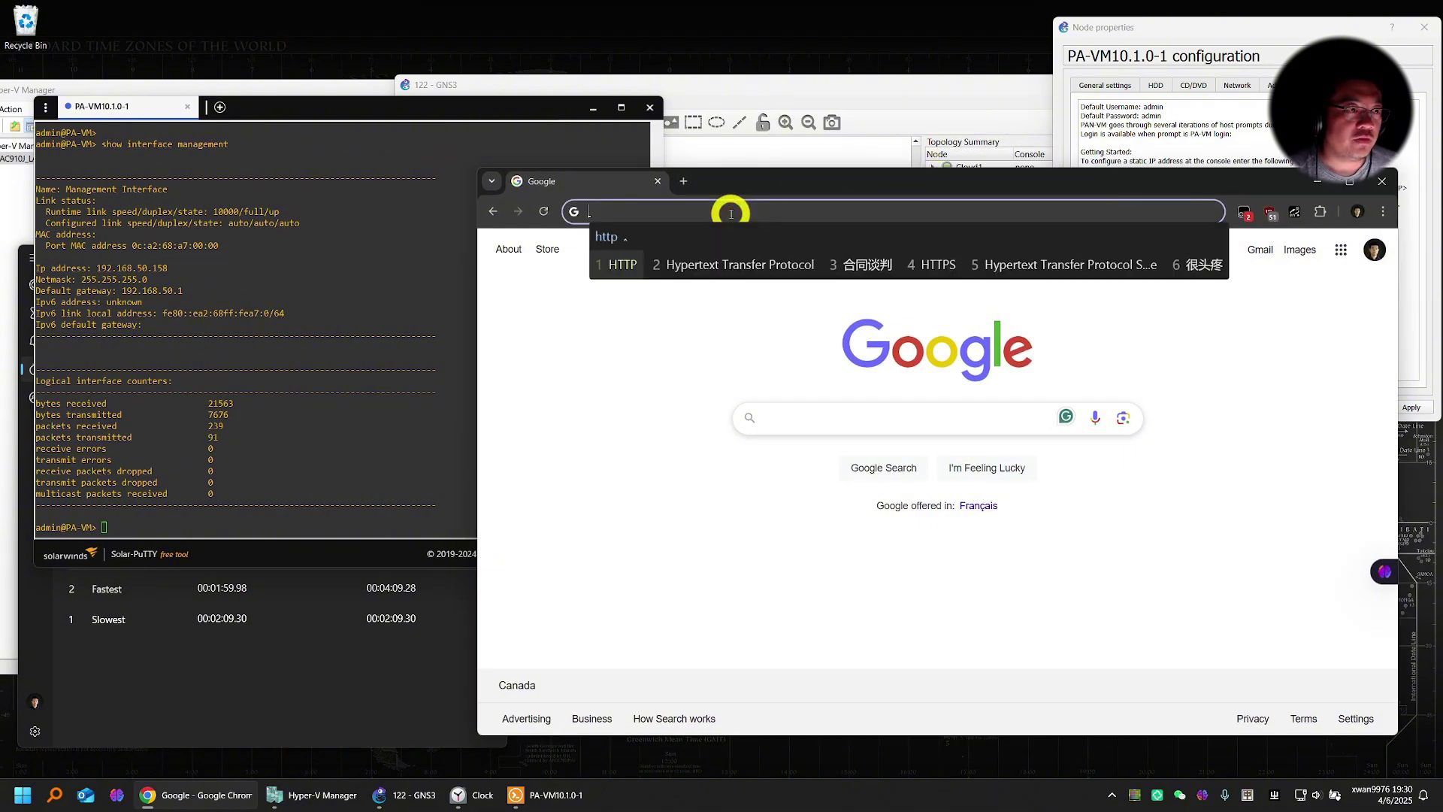
pyautogui.write('s')
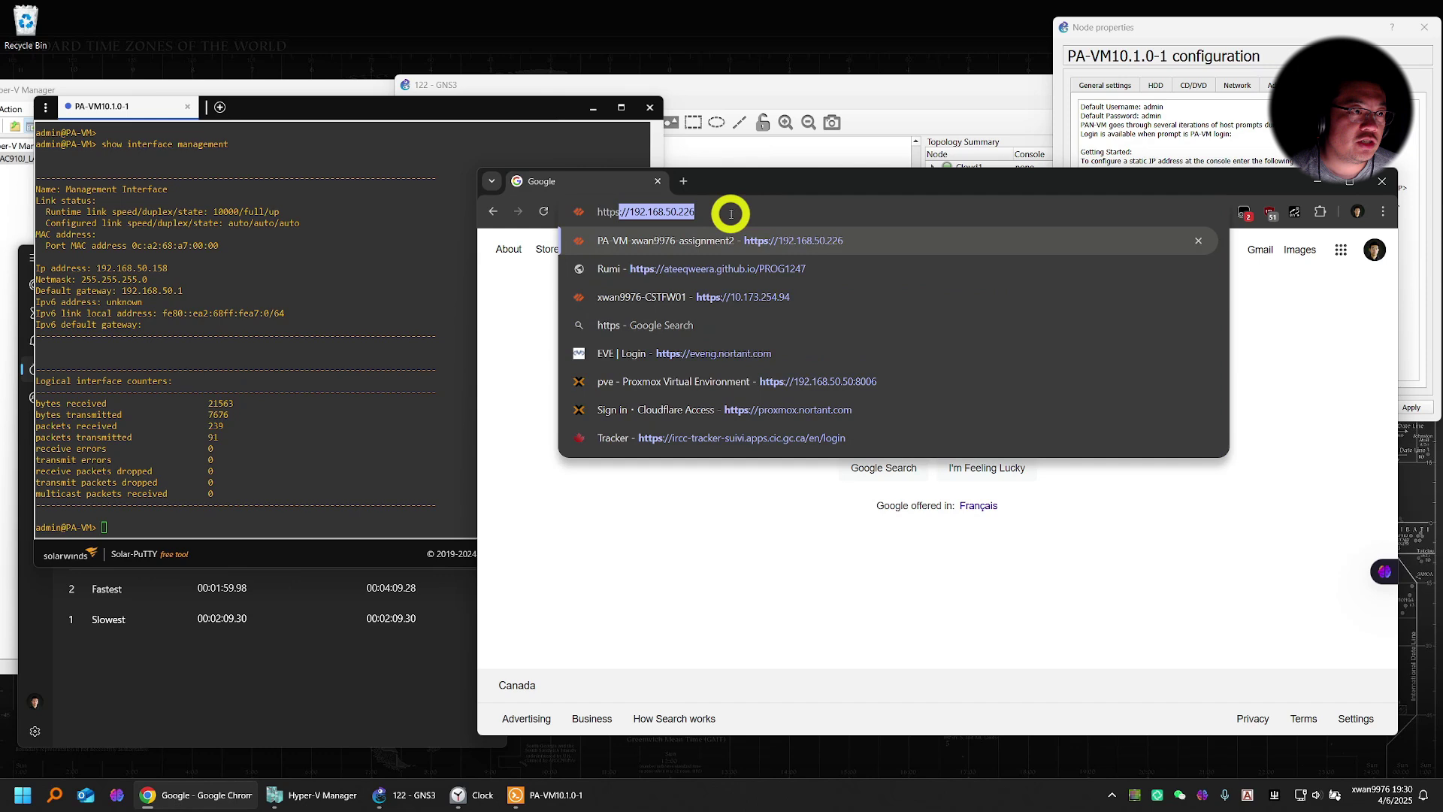
pyautogui.write('://19')
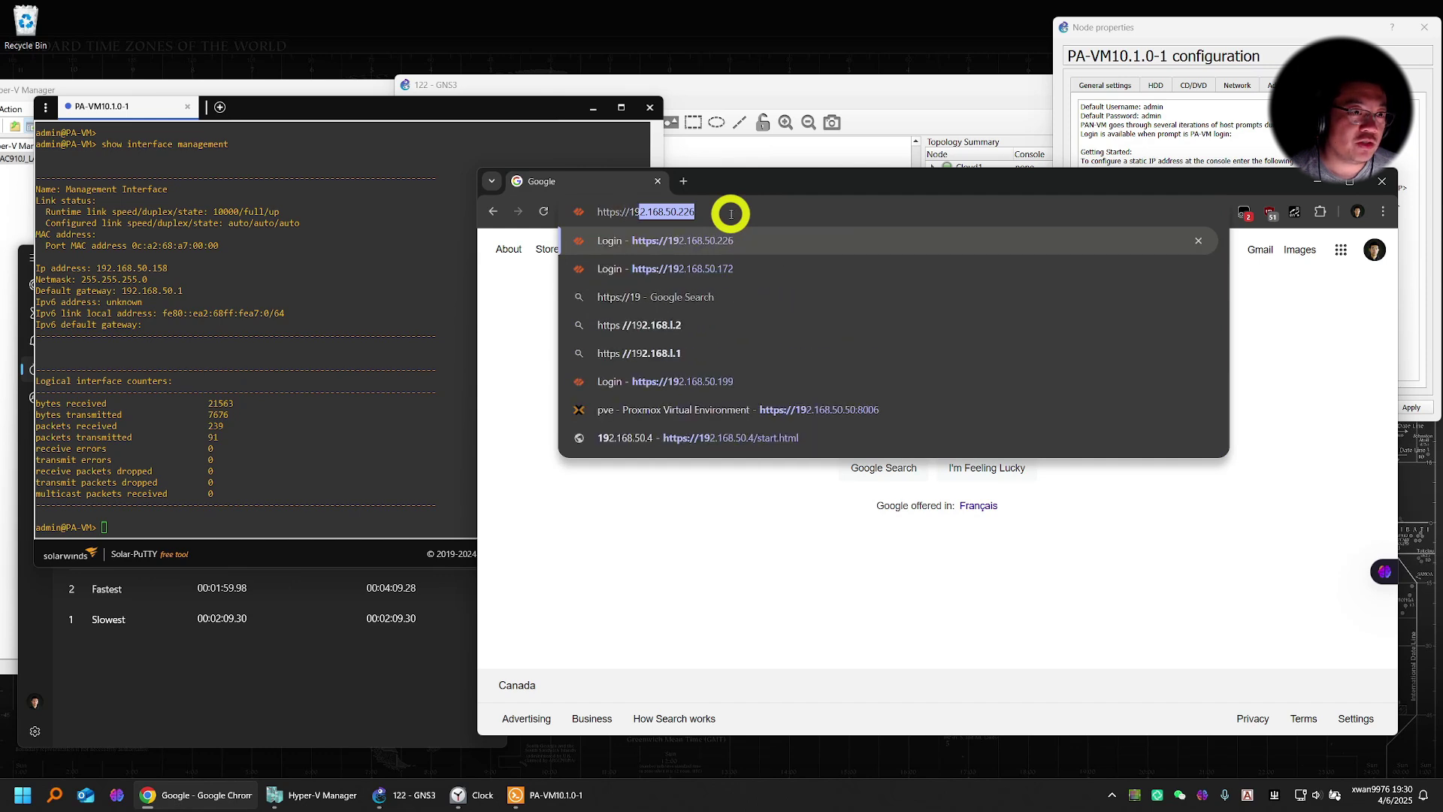
pyautogui.write('2.168')
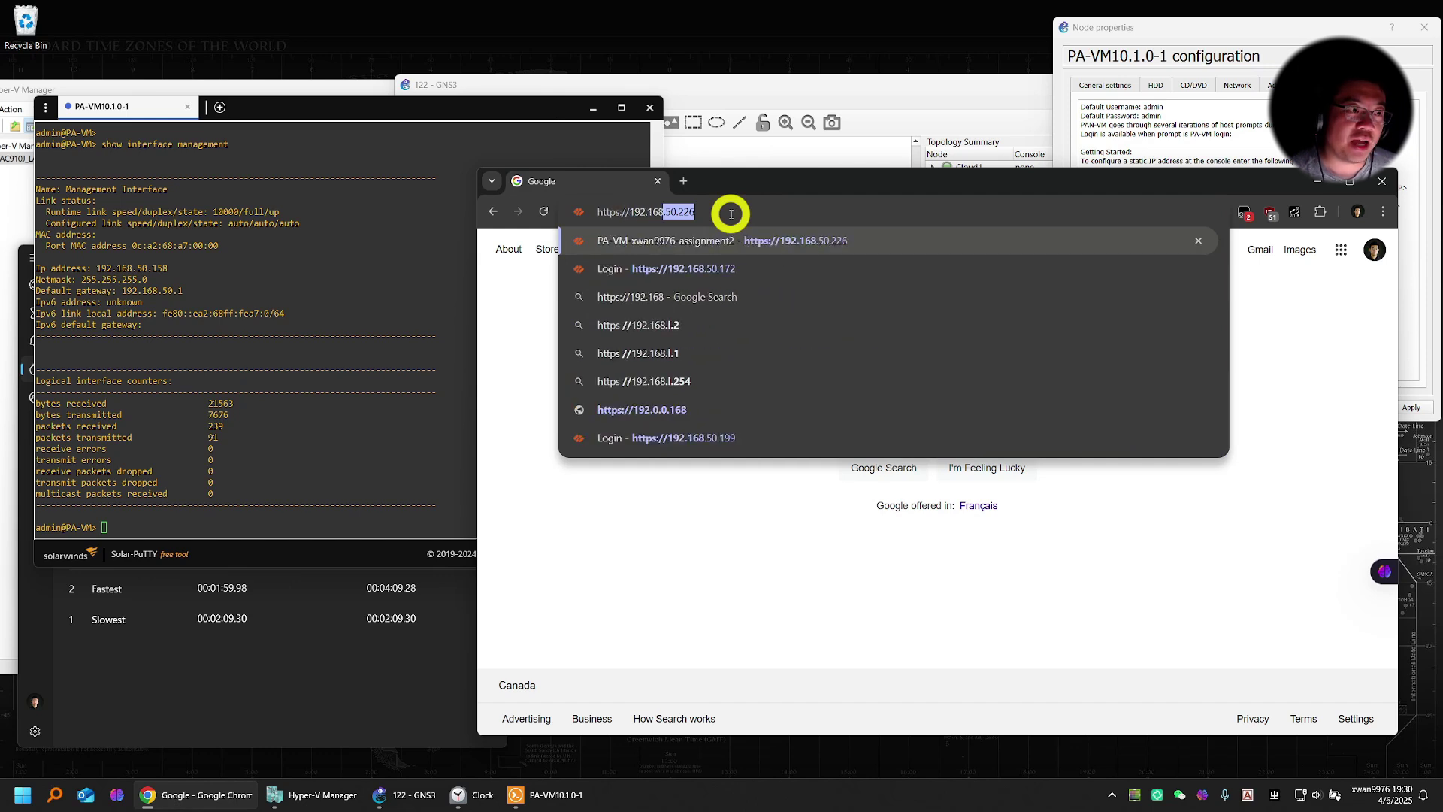
pyautogui.write('.50.158')
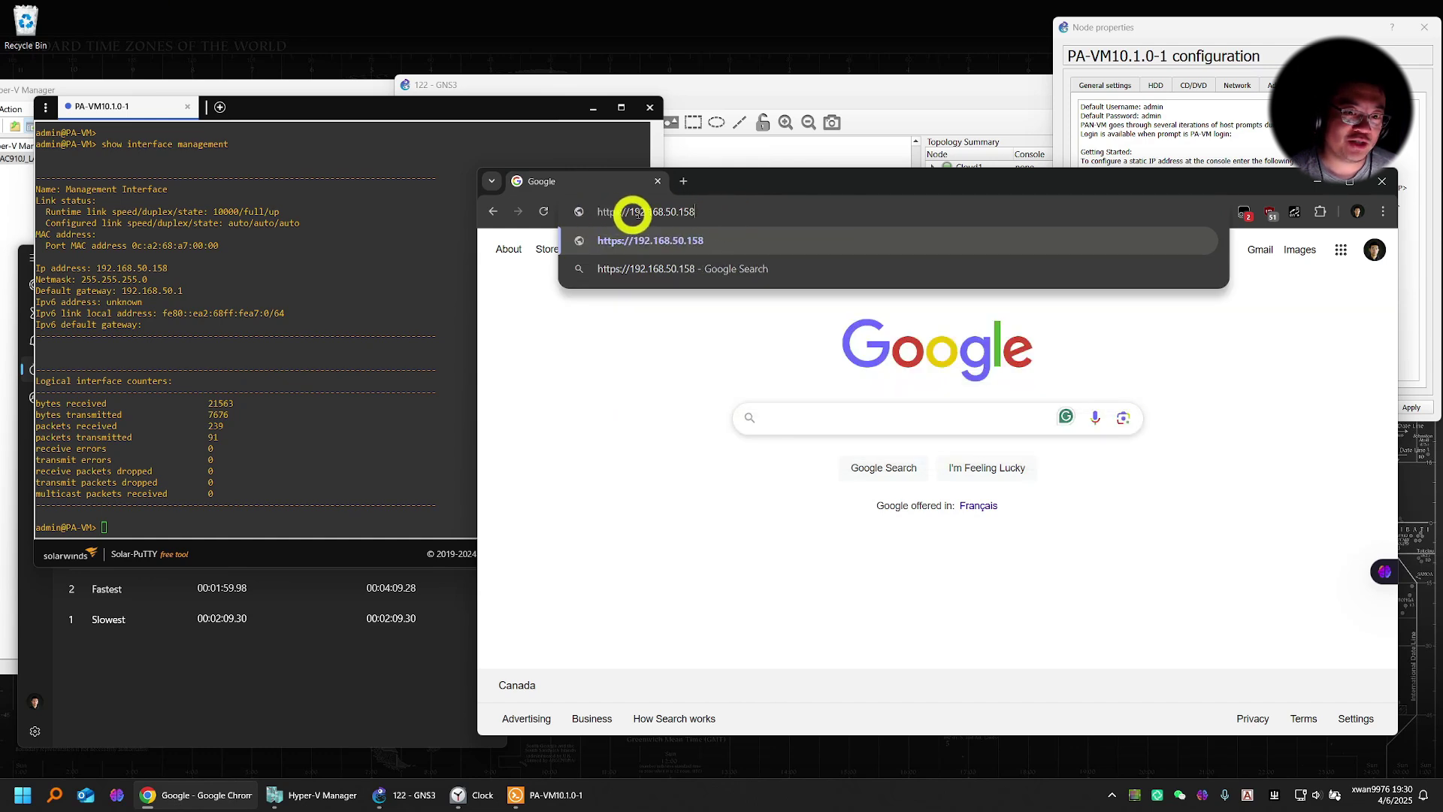
pyautogui.press('Return')
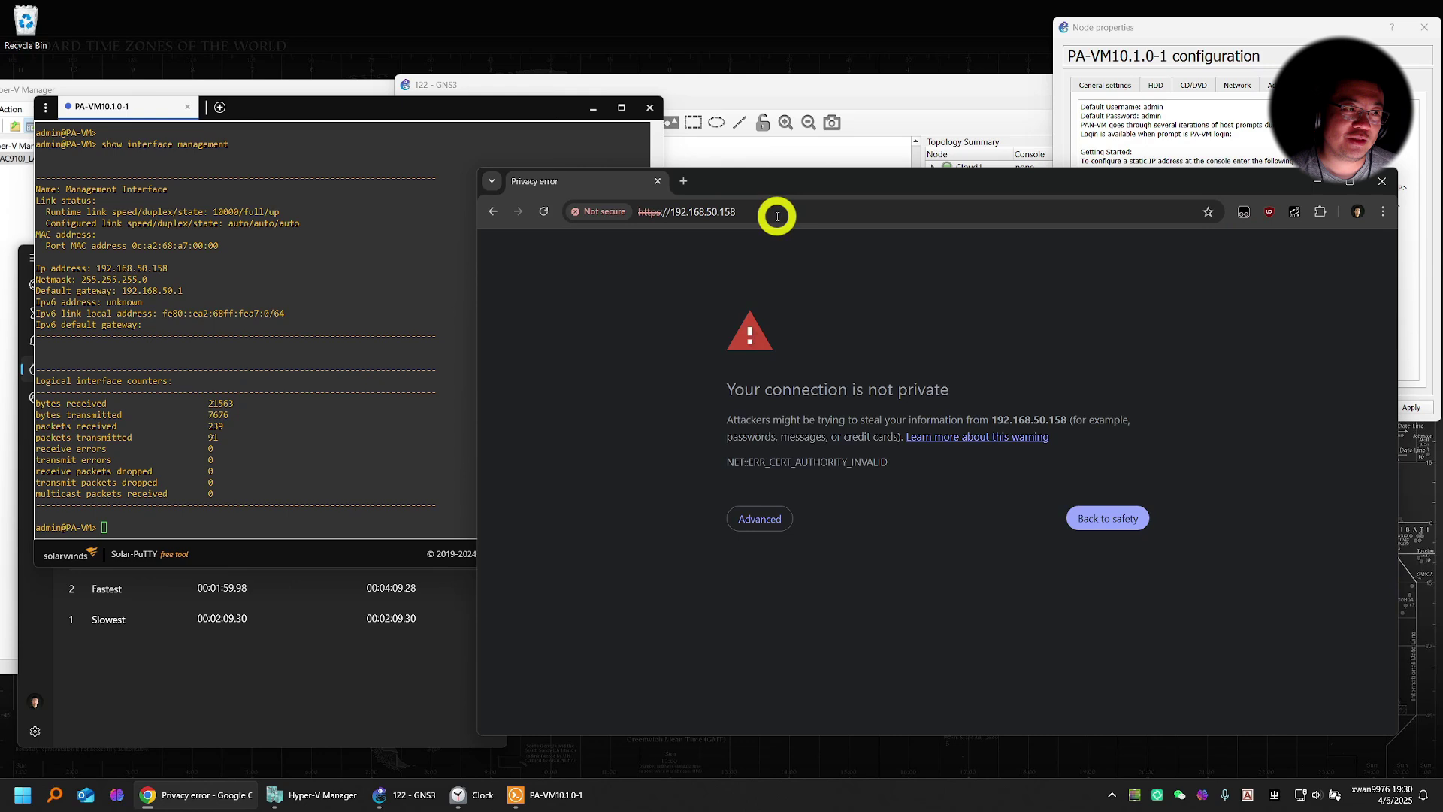
pyautogui.click(759, 519)
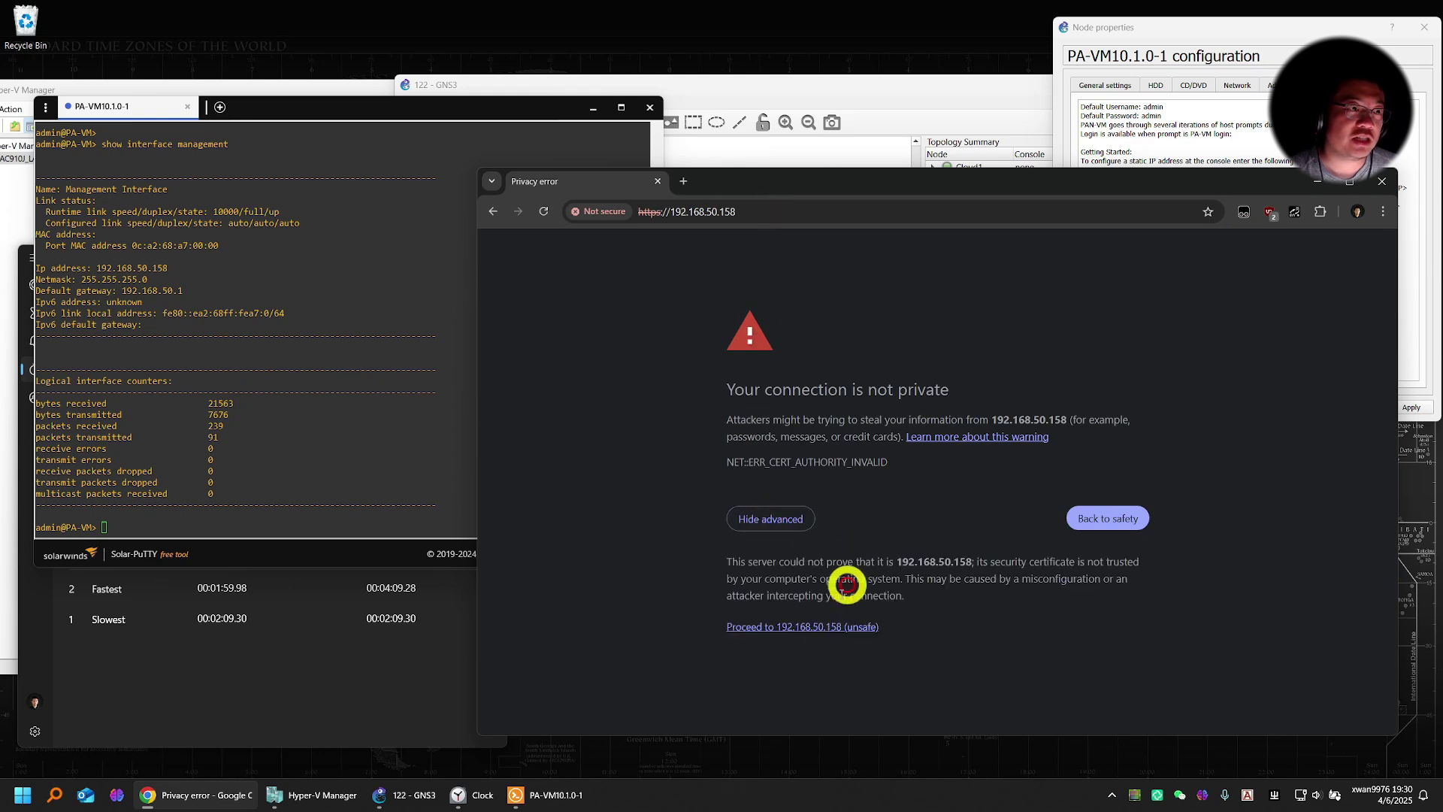
pyautogui.click(816, 625)
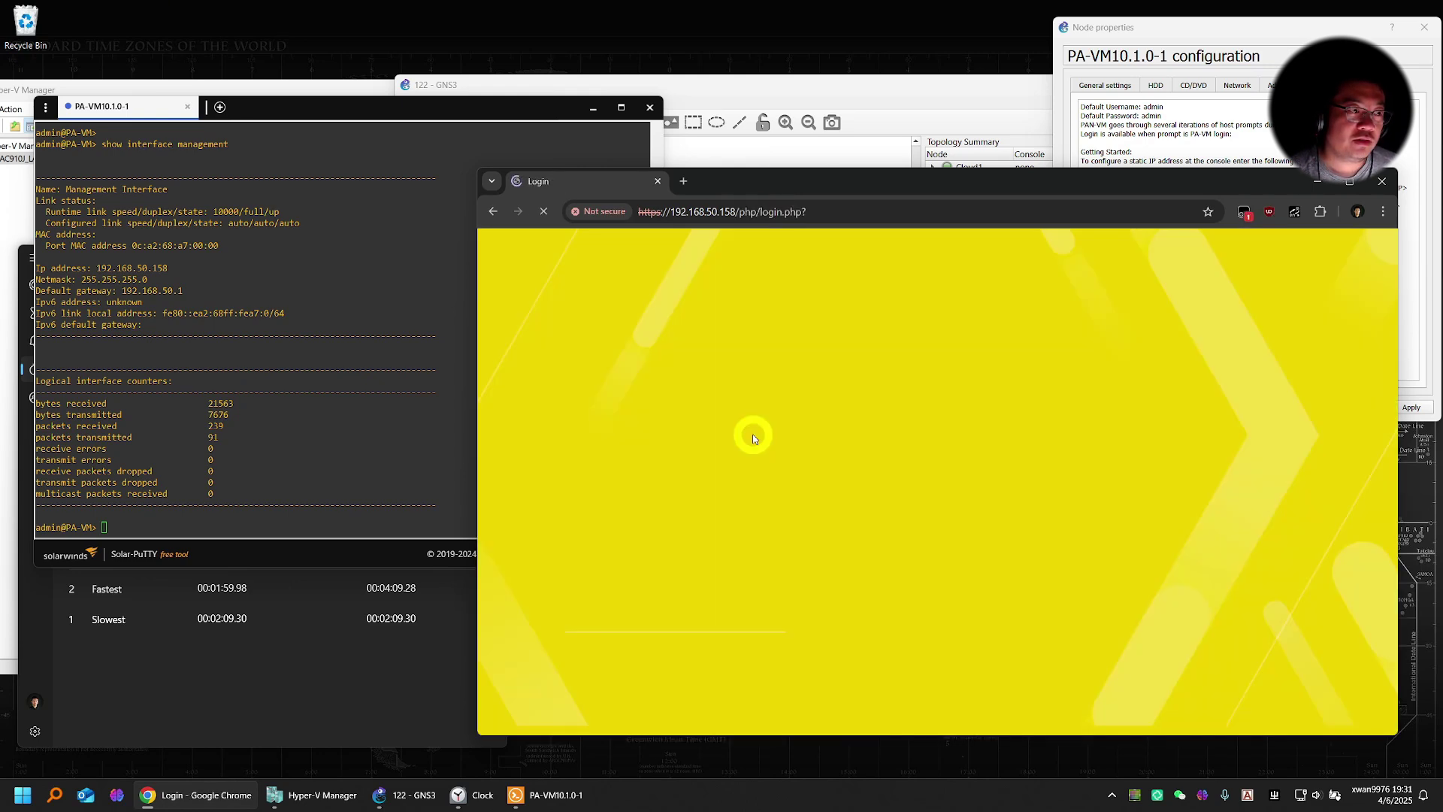
# Sign in to the PAN-OS web UI with username admin and the new password.
pyautogui.click(902, 423)
pyautogui.write('admin')
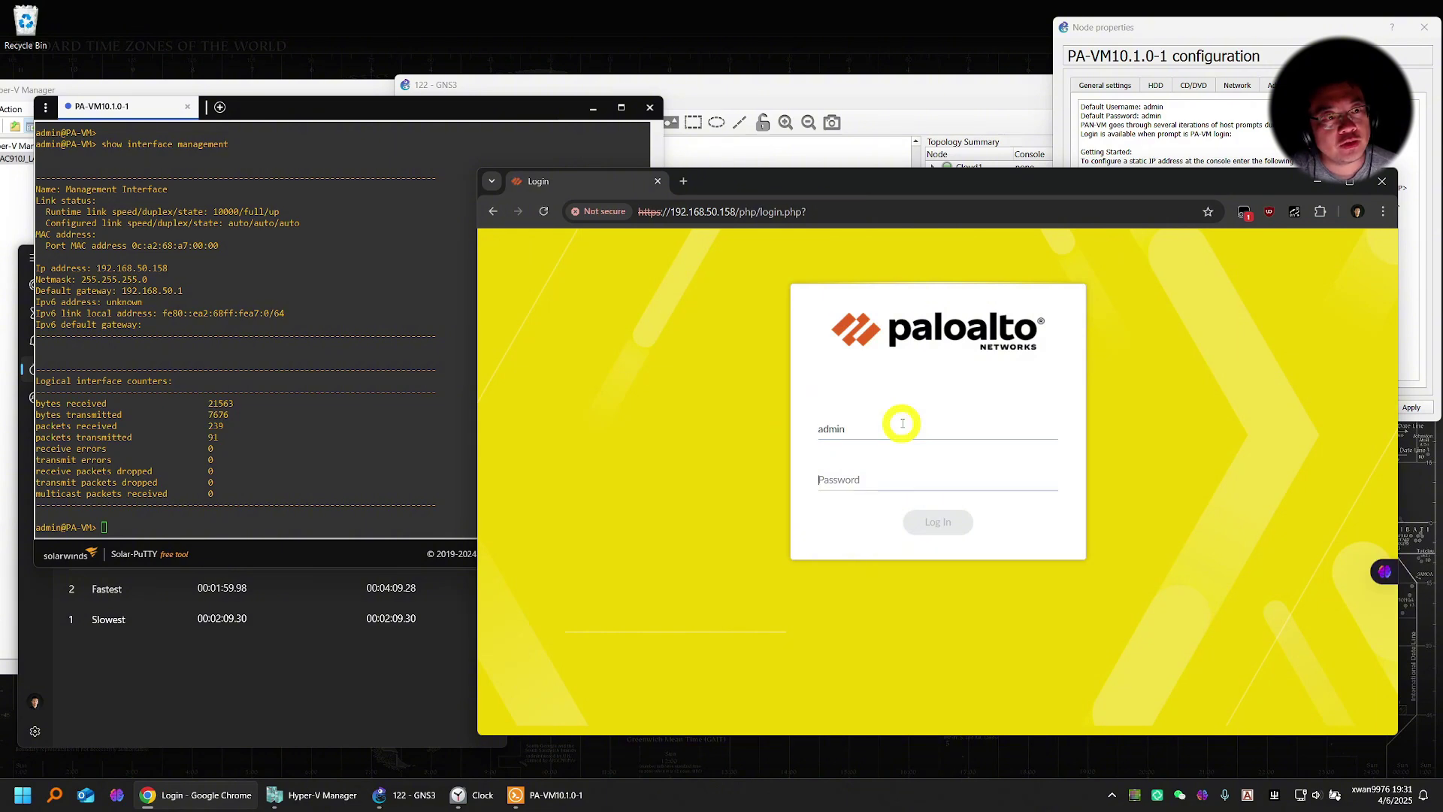
pyautogui.write('dm')
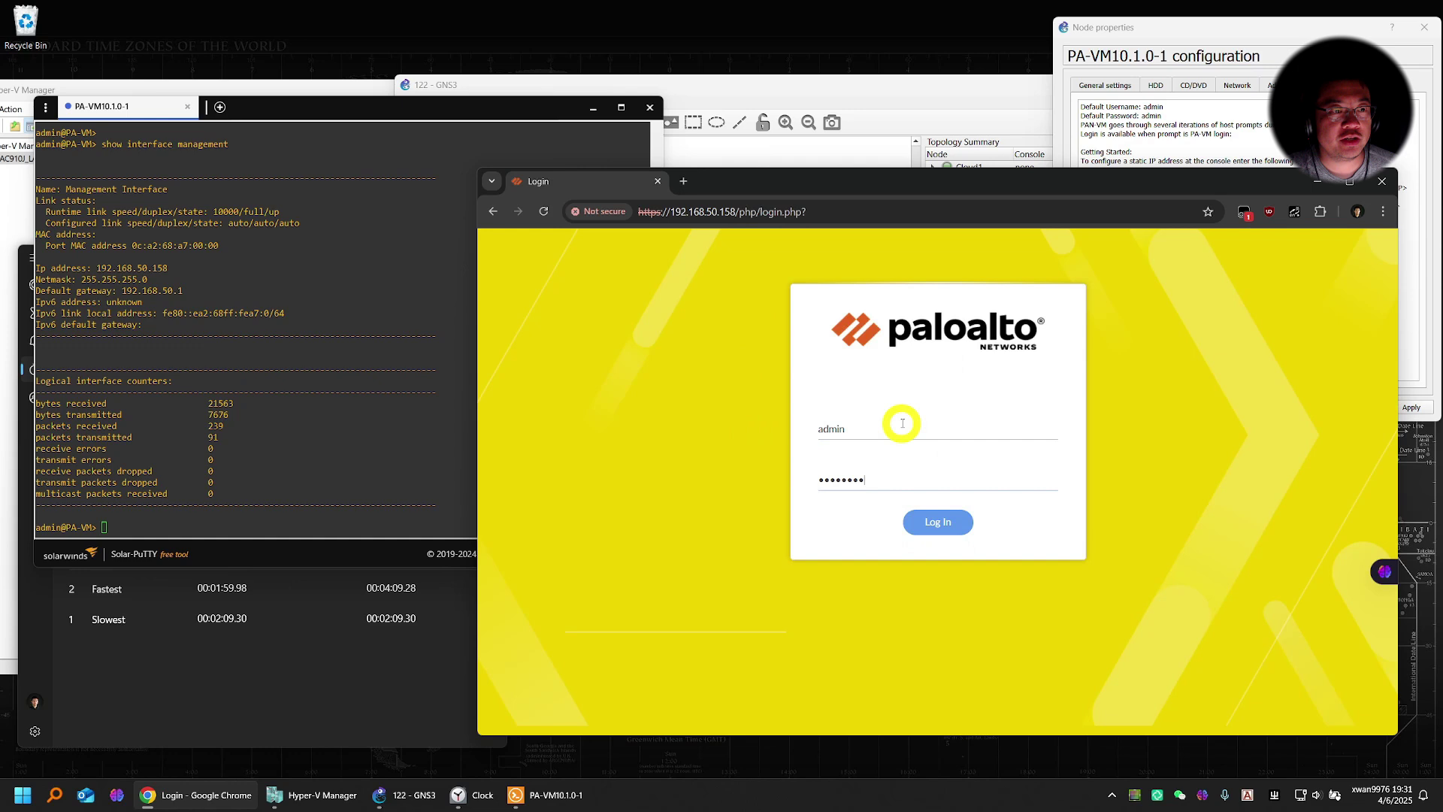
pyautogui.click(938, 524)
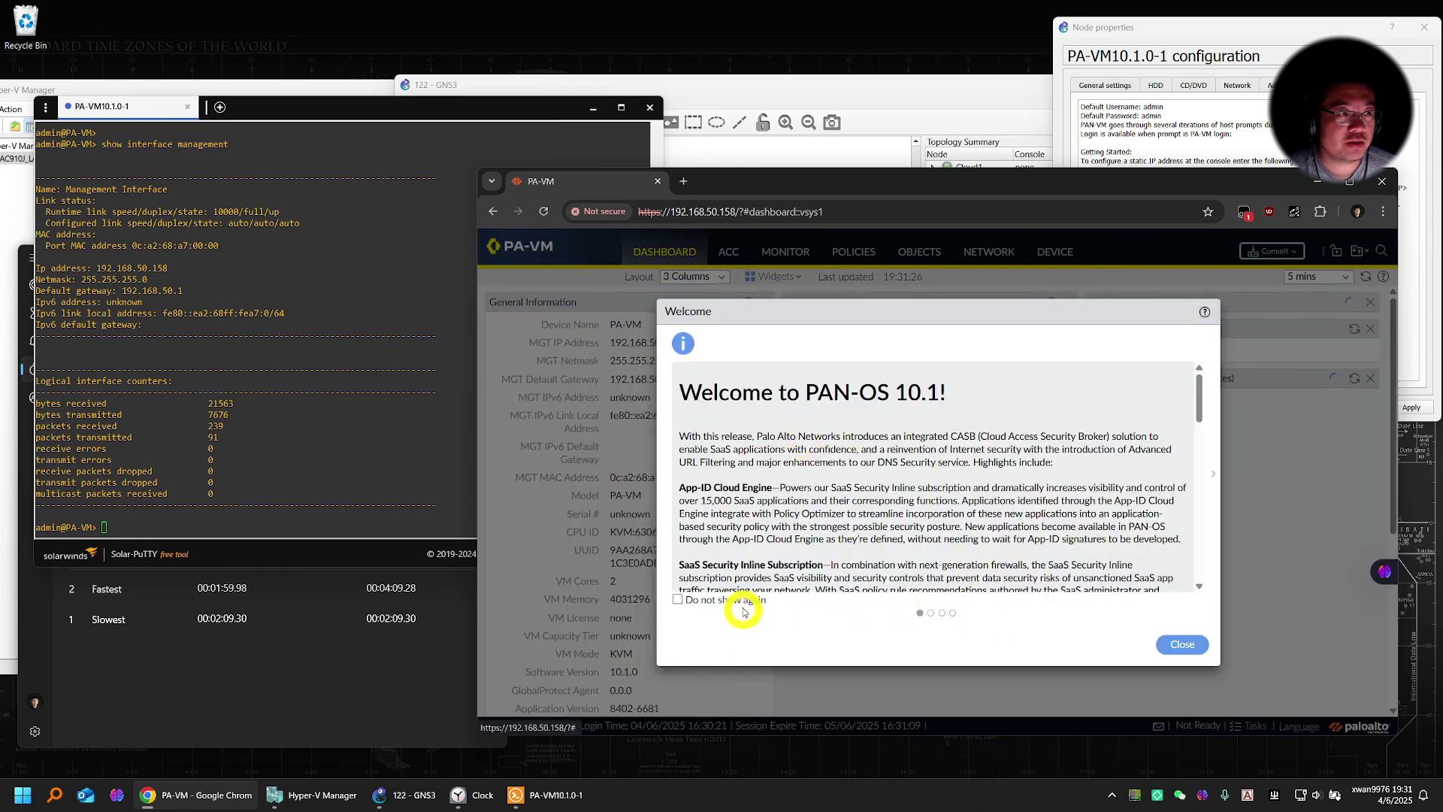
# Close the welcome notice, enable telemetry, dismiss the certificate notice, and go to Device > Setup.
pyautogui.click(1181, 643)
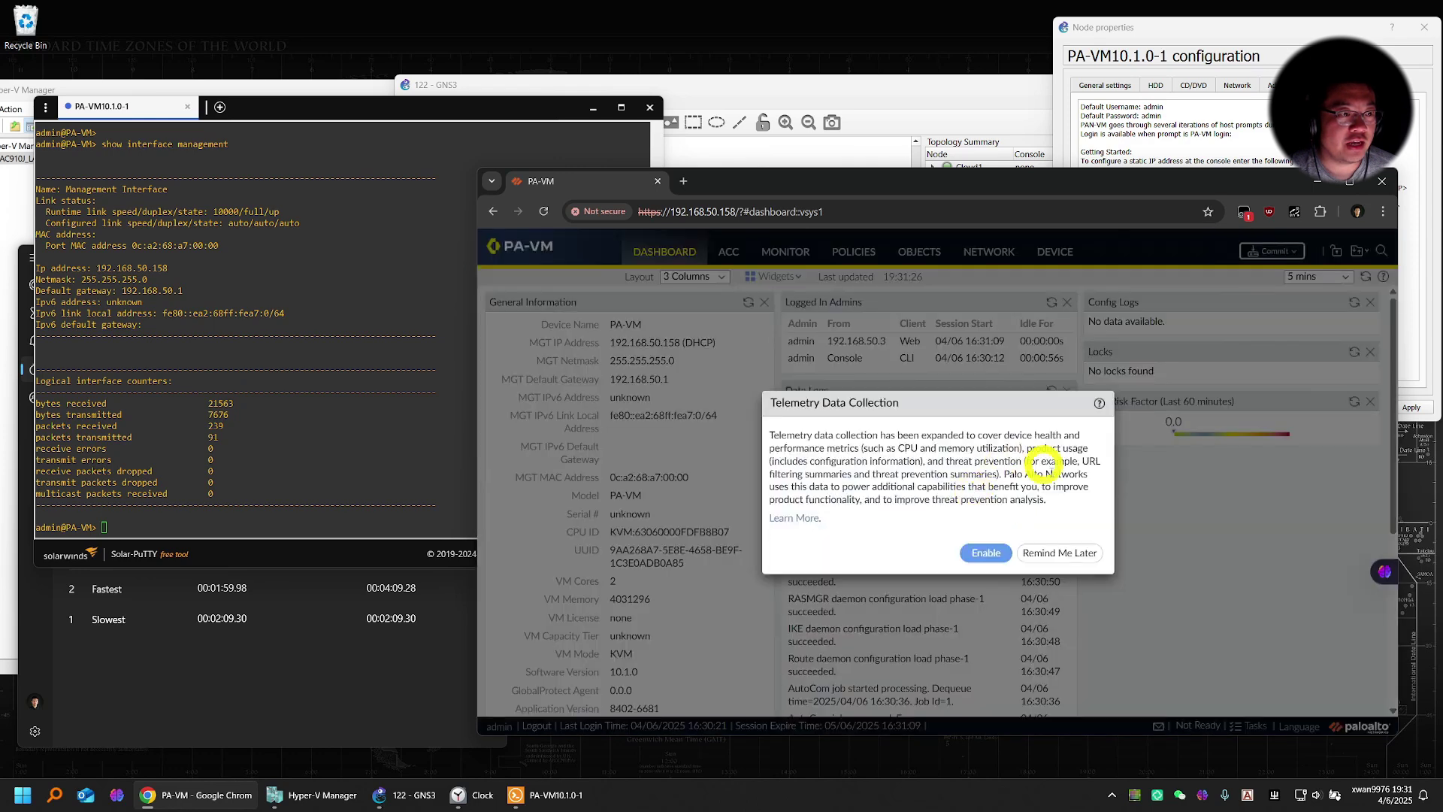
pyautogui.click(983, 542)
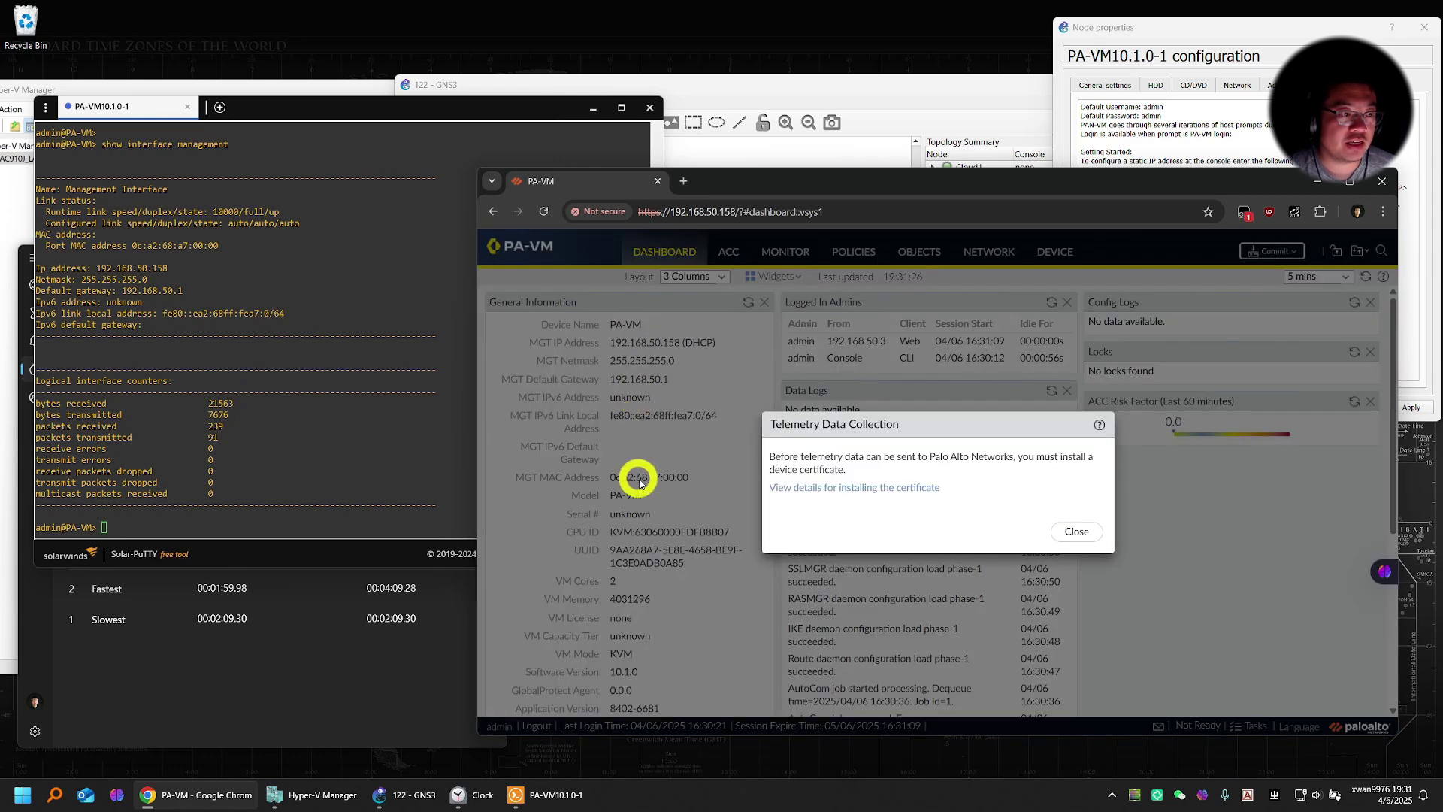
pyautogui.click(1070, 535)
pyautogui.scroll(-1, 700, 522)
pyautogui.scroll(-1, 694, 522)
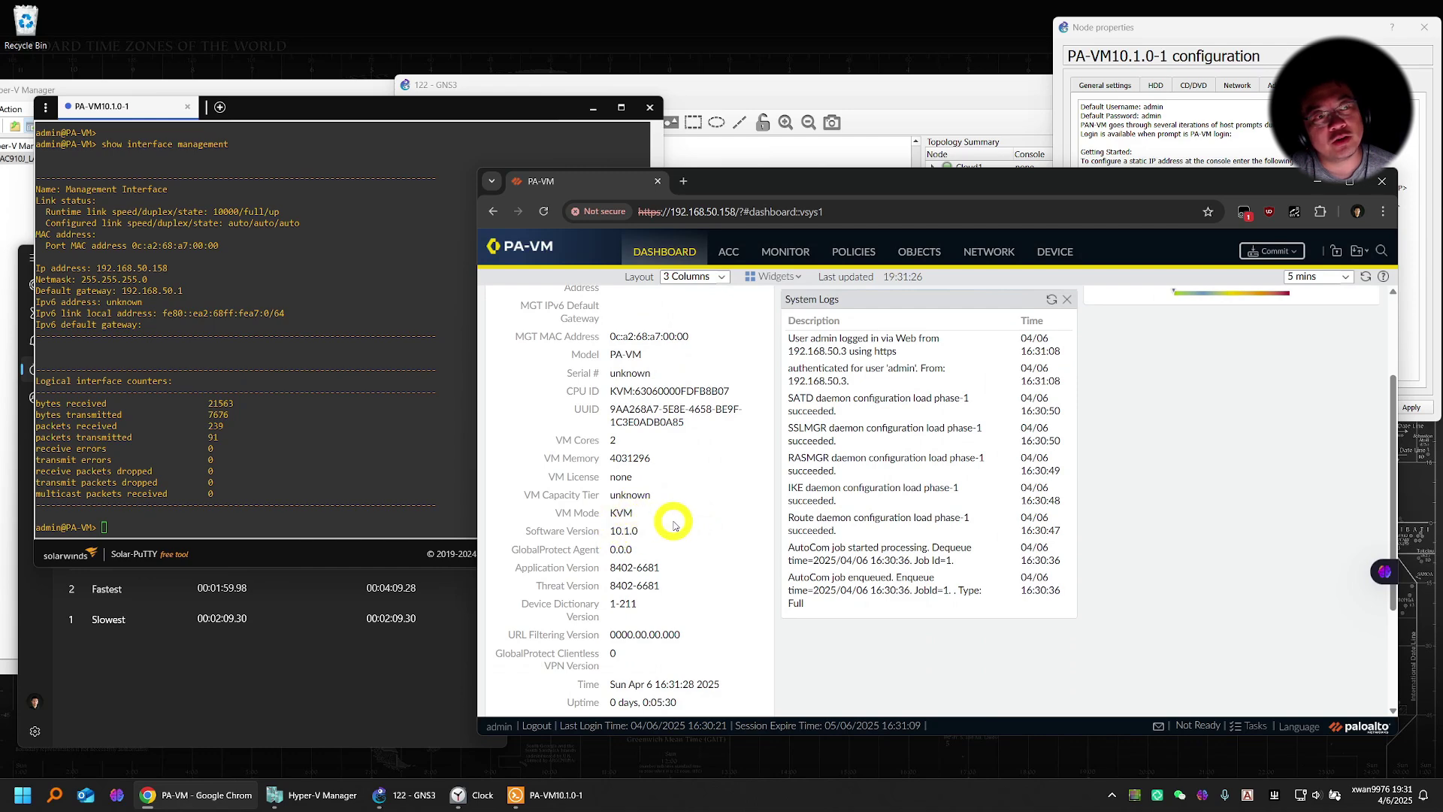
pyautogui.scroll(2, 654, 513)
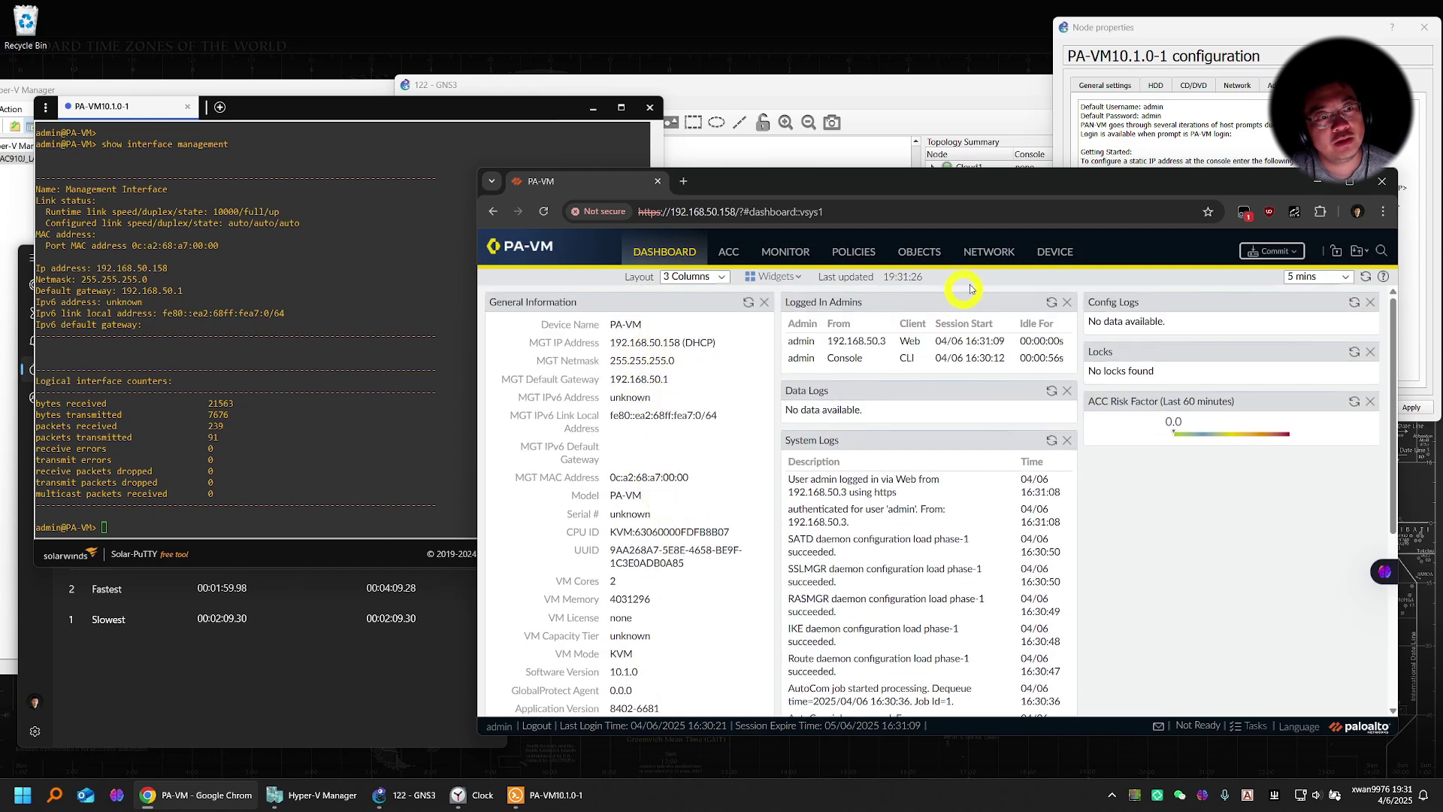
pyautogui.click(1051, 250)
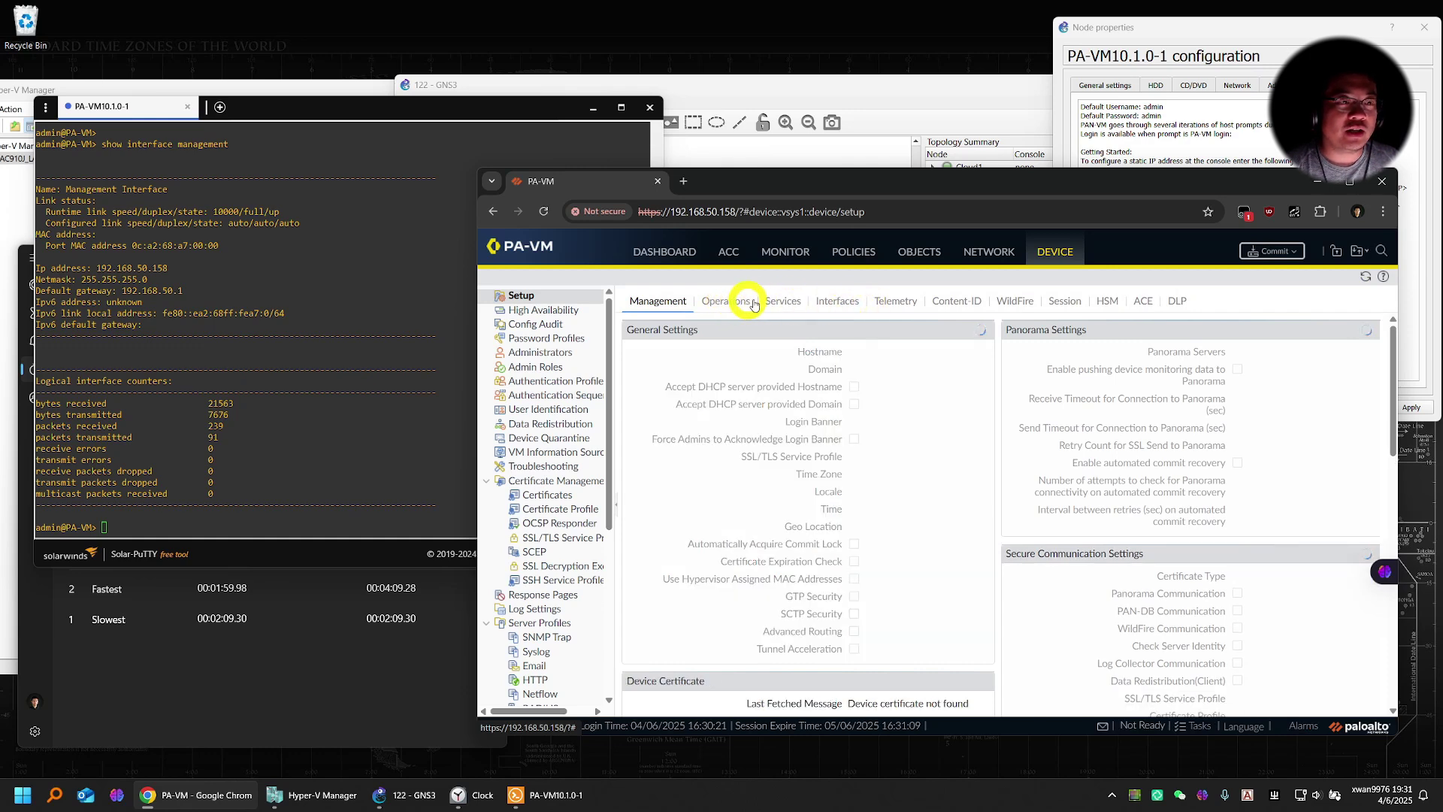
pyautogui.click(1006, 253)
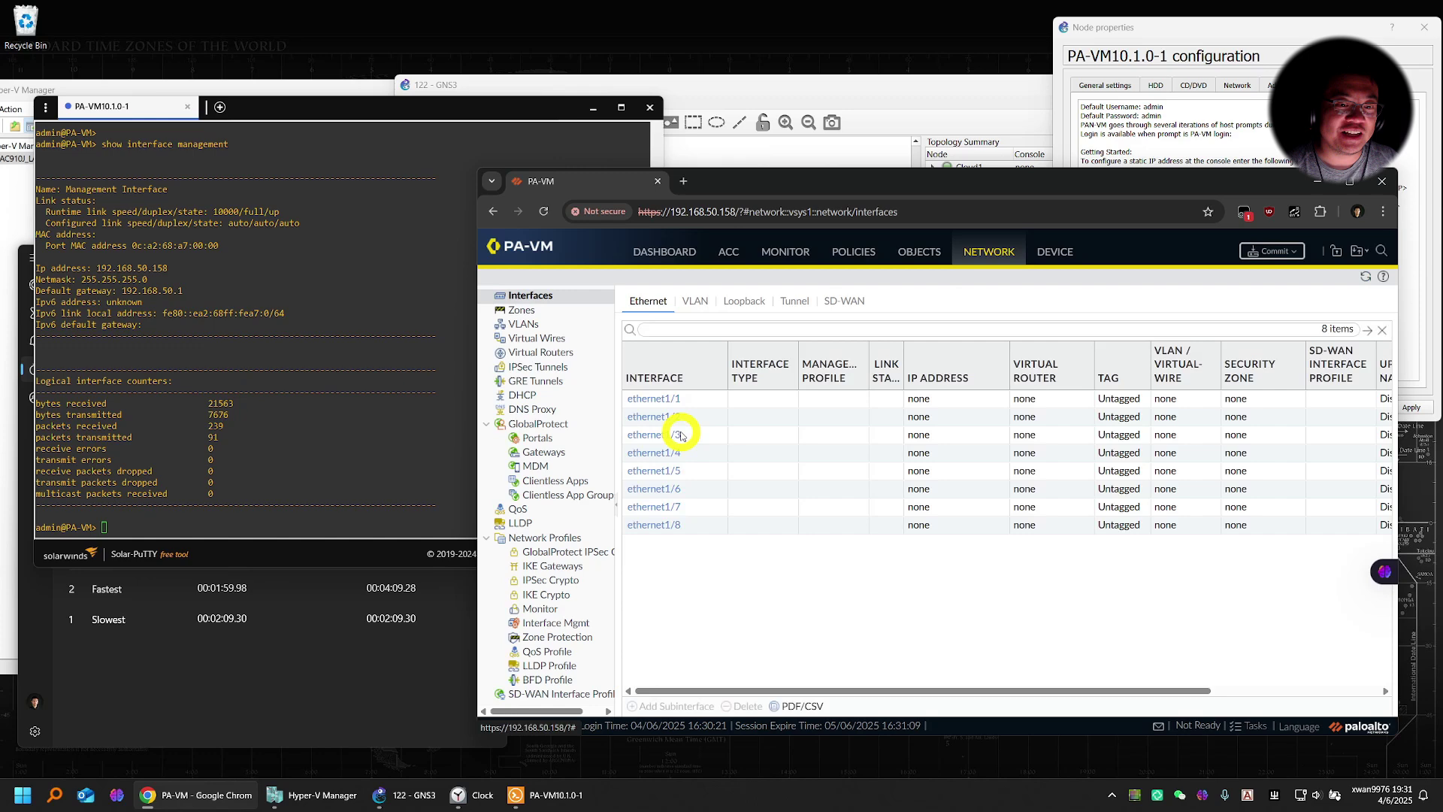
pyautogui.click(1054, 251)
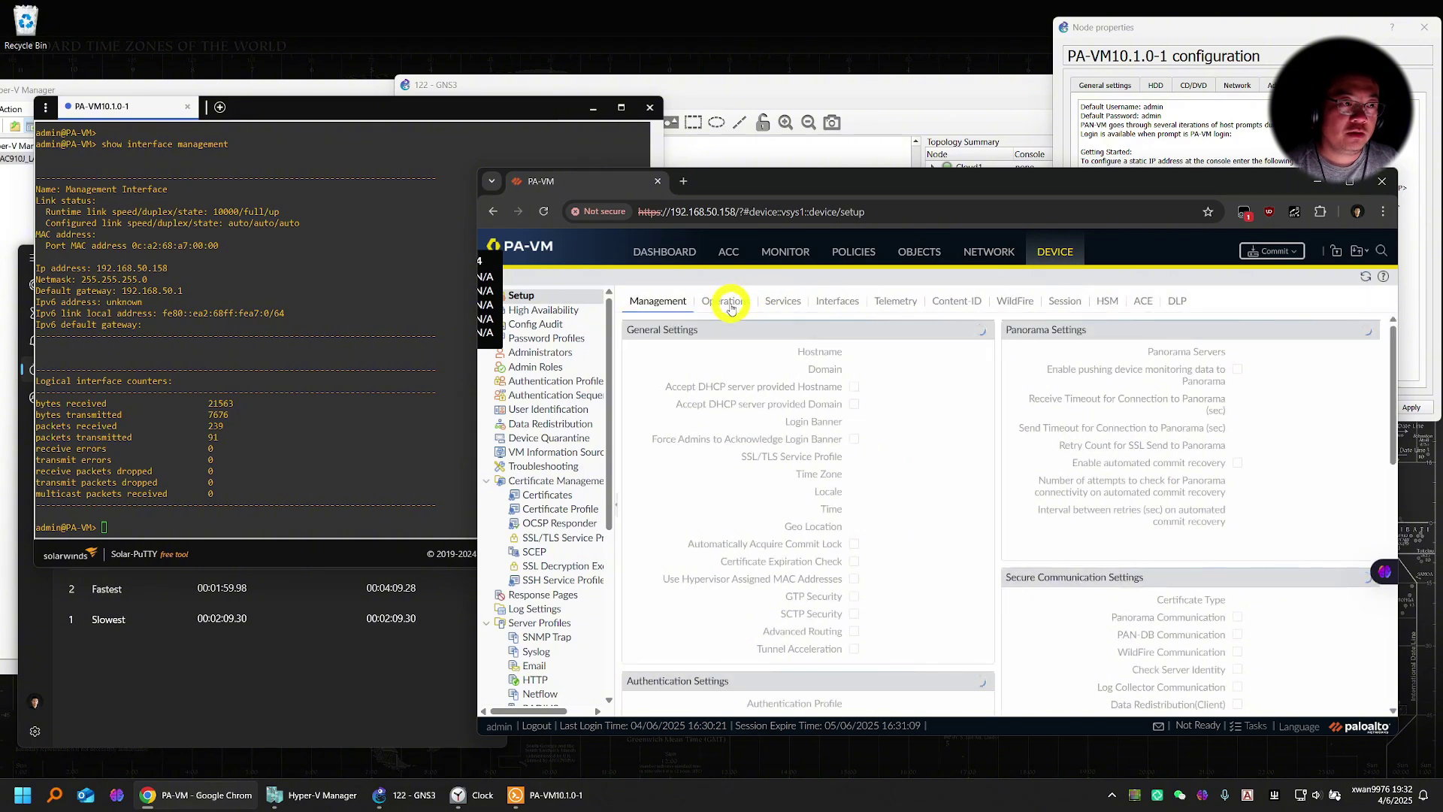
# Run Shutdown Device from the Operations page and confirm it with Yes.
pyautogui.click(734, 300)
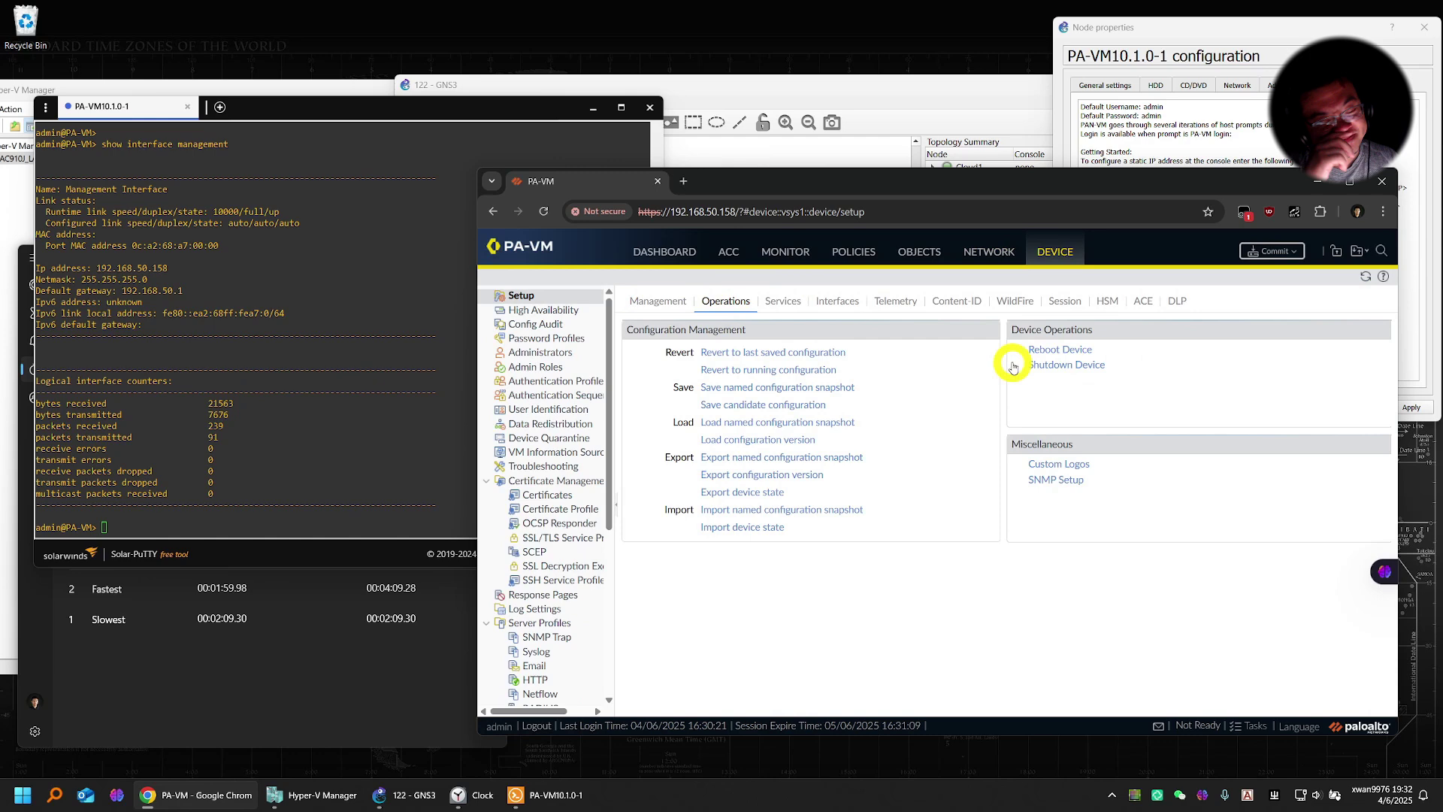
pyautogui.click(1066, 365)
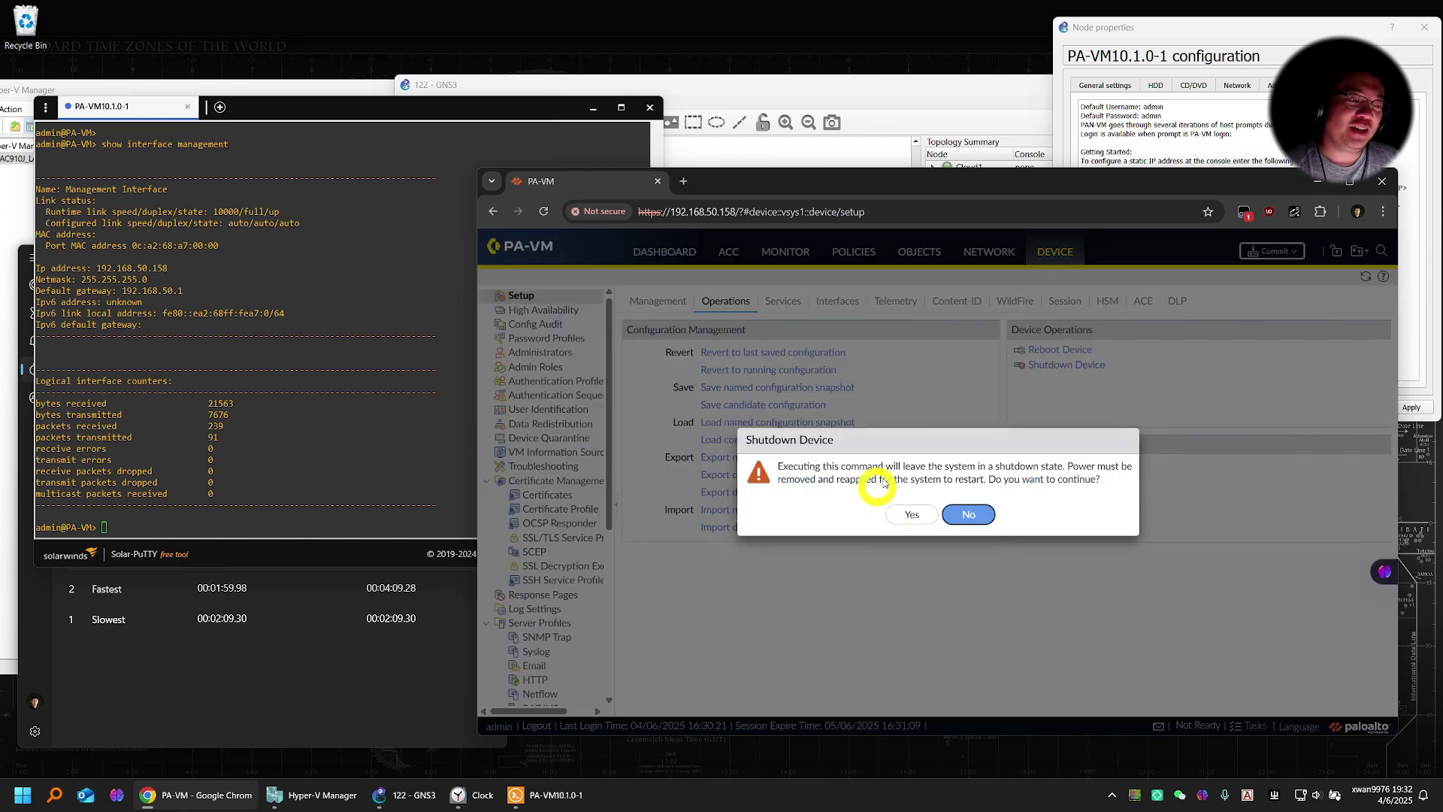
pyautogui.click(911, 514)
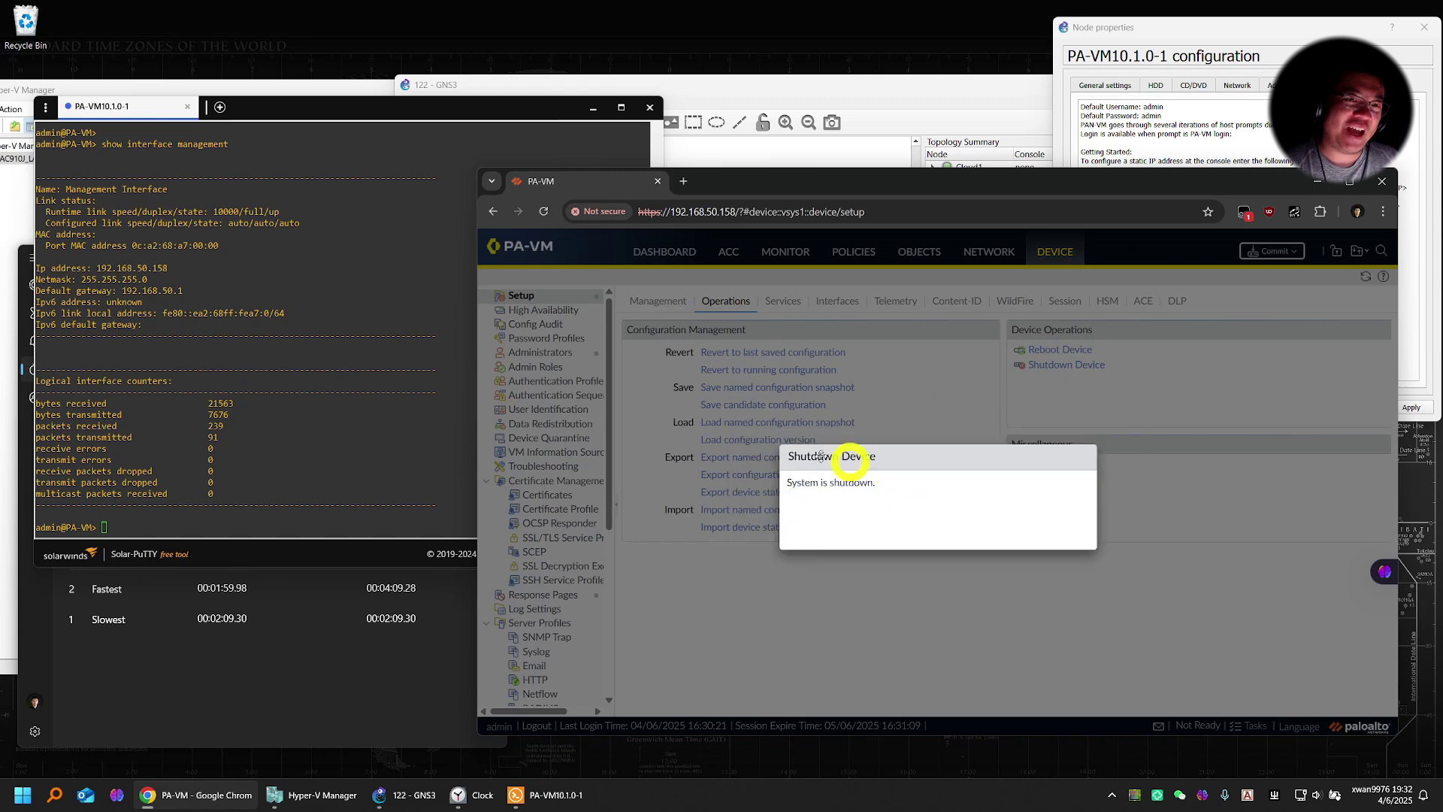